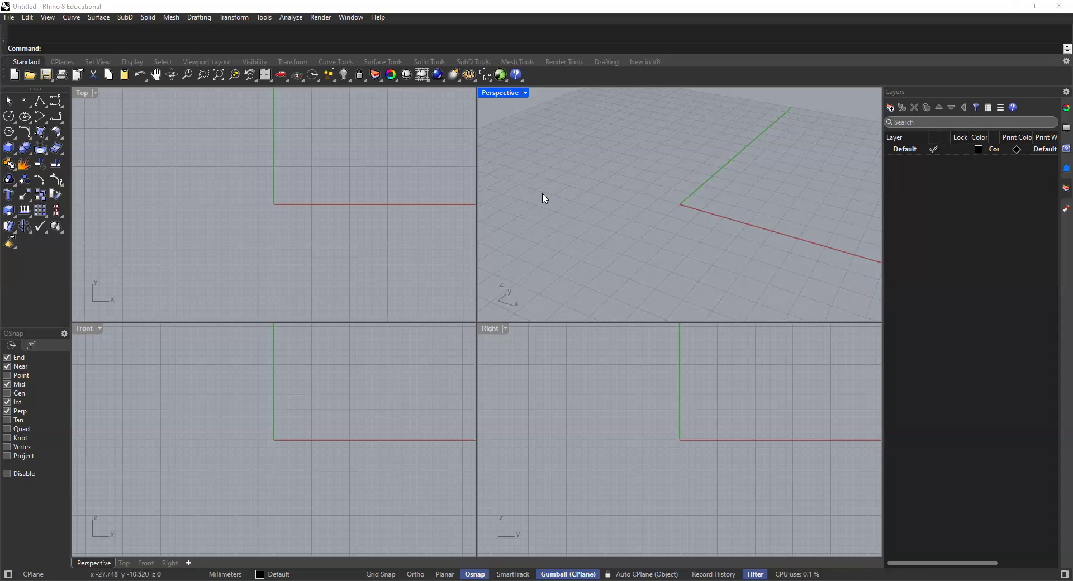
# Step: Set the document's model units to feet, with feet-and-inches distance display and 0'-1/8" precision
pyautogui.write('Unit')
pyautogui.press('Return')
pyautogui.click(671, 156)
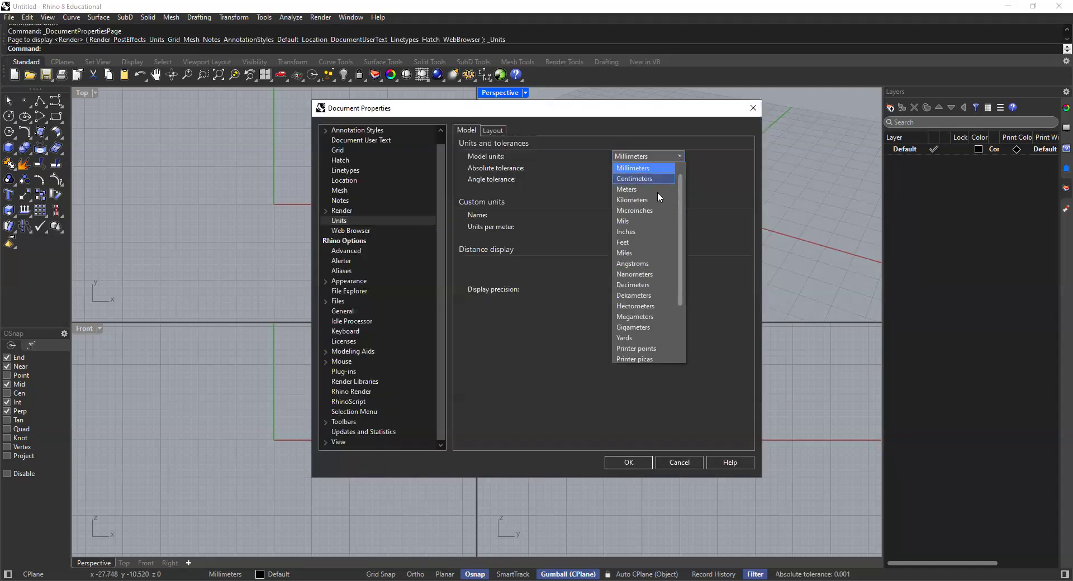
pyautogui.click(623, 242)
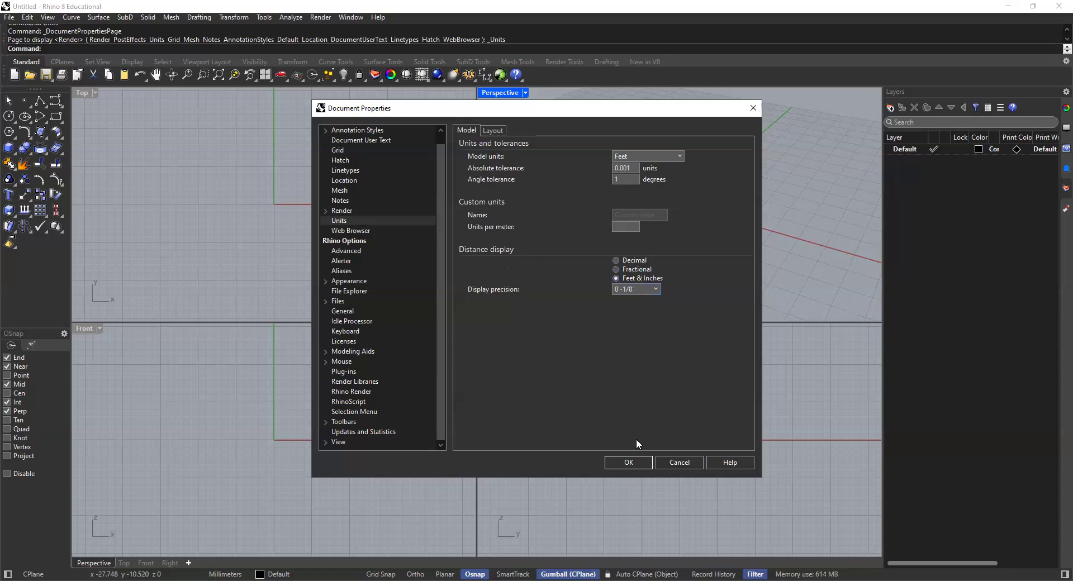
pyautogui.click(628, 462)
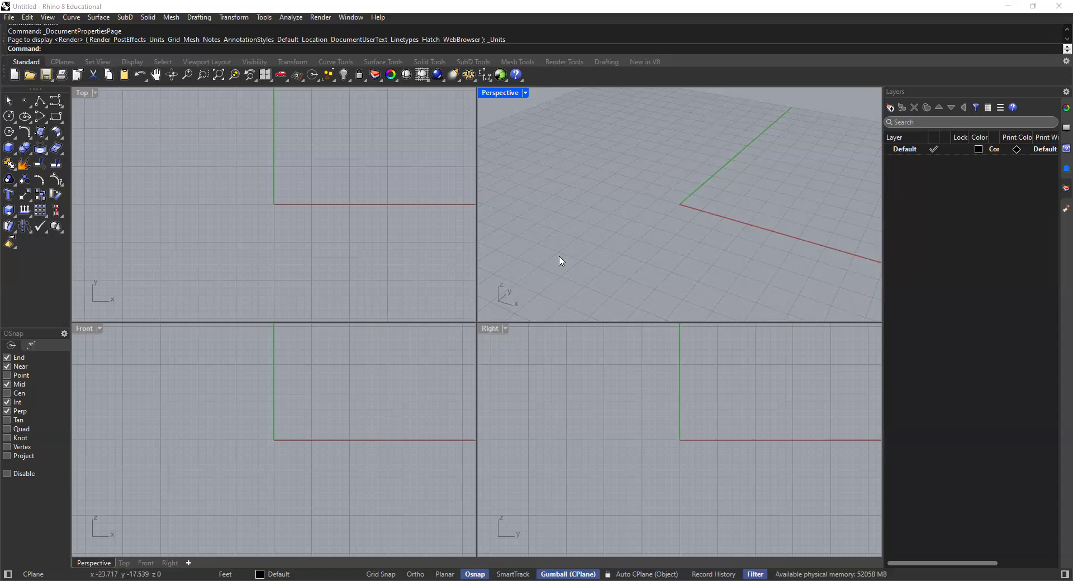
pyautogui.click(10, 18)
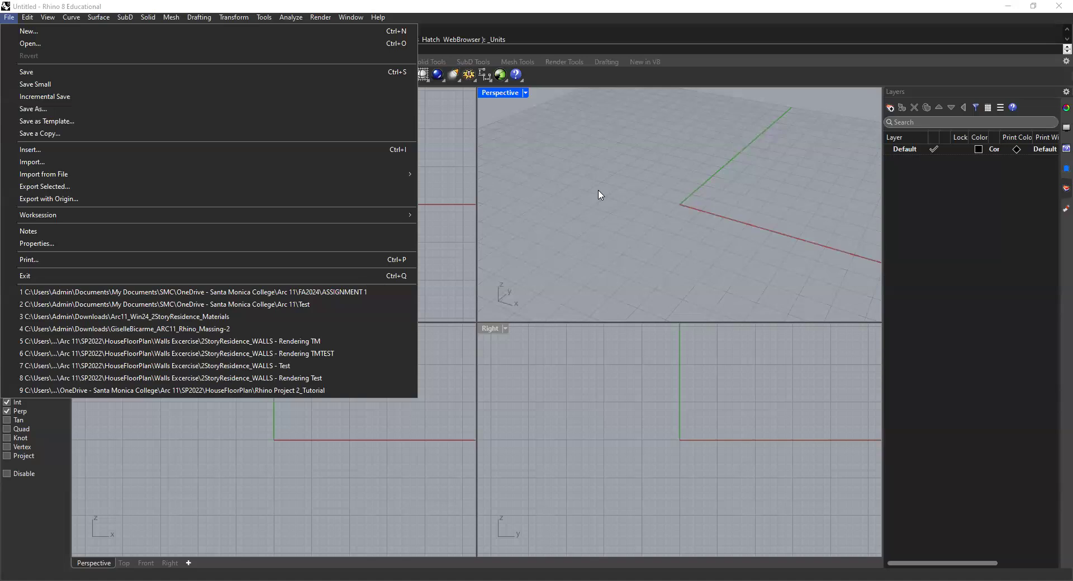
pyautogui.click(599, 195)
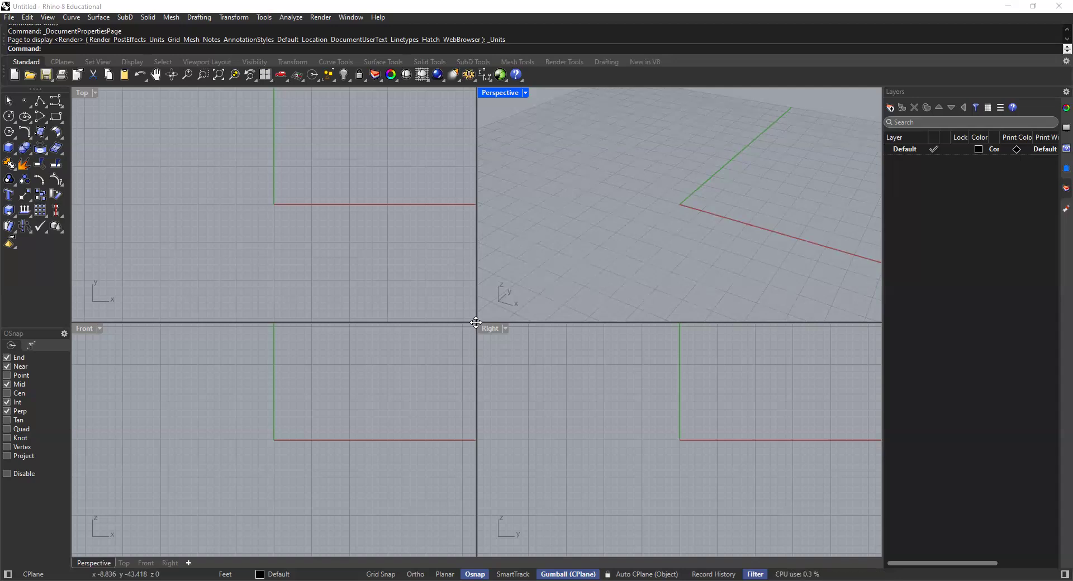
# Step: Enlarge the Top and Perspective viewports by shrinking the Front and Right viewports
pyautogui.moveTo(475, 323); pyautogui.dragTo(476, 446)
pyautogui.click(595, 252)
pyautogui.click(386, 265)
pyautogui.click(556, 265)
pyautogui.click(312, 316)
pyautogui.click(550, 310)
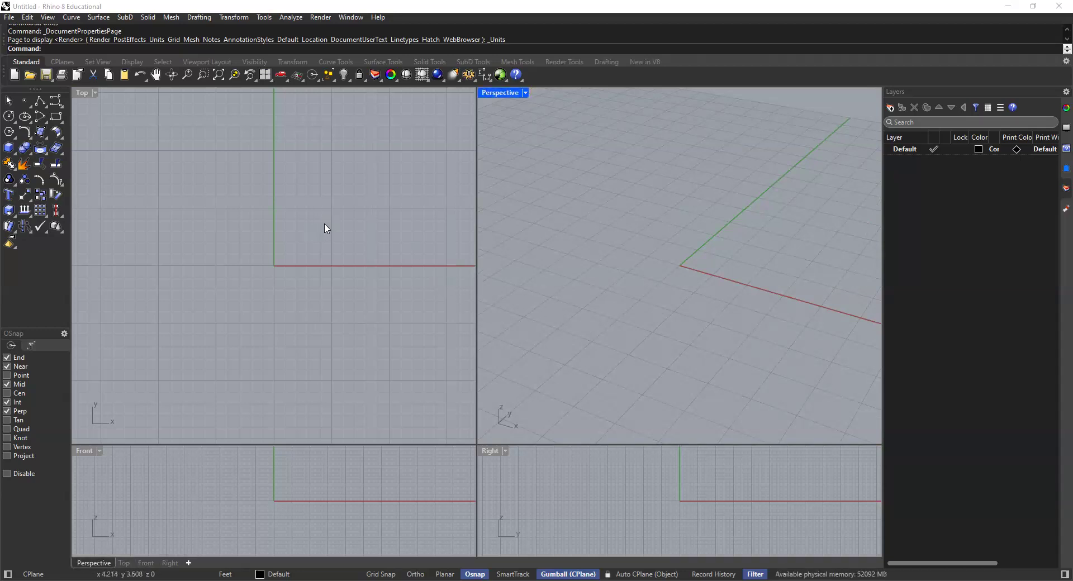
pyautogui.scroll(-4, 342, 239)
pyautogui.scroll(3, 371, 274)
pyautogui.moveTo(352, 300); pyautogui.dragTo(360, 309, button='right')
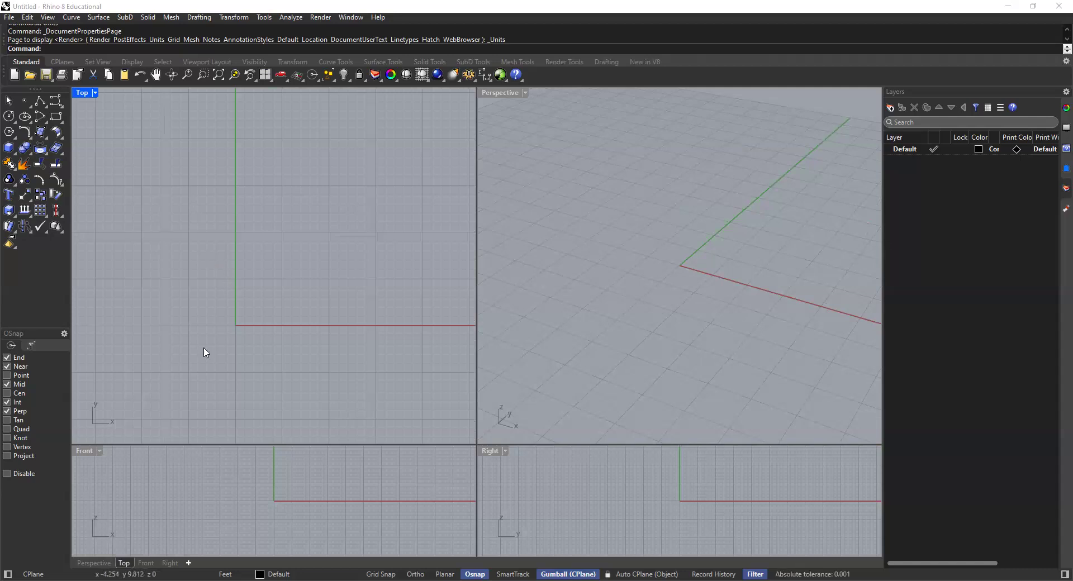
pyautogui.click(725, 246)
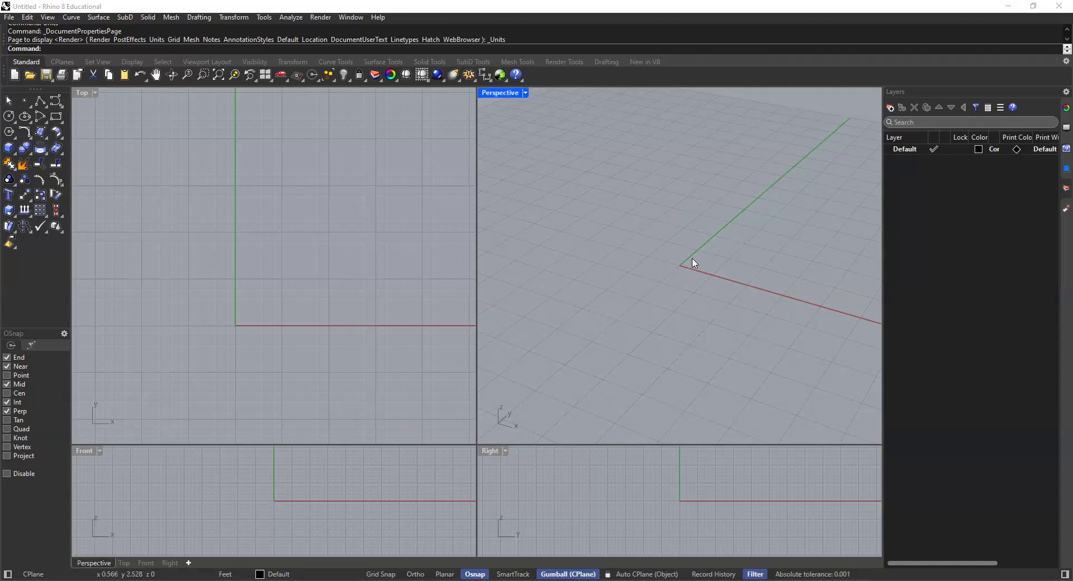
pyautogui.moveTo(685, 266); pyautogui.dragTo(735, 235, button='right')
pyautogui.scroll(3, 694, 244)
pyautogui.keyDown('shift'); pyautogui.moveTo(656, 259); pyautogui.dragTo(585, 273, button='right'); pyautogui.keyUp('shift')
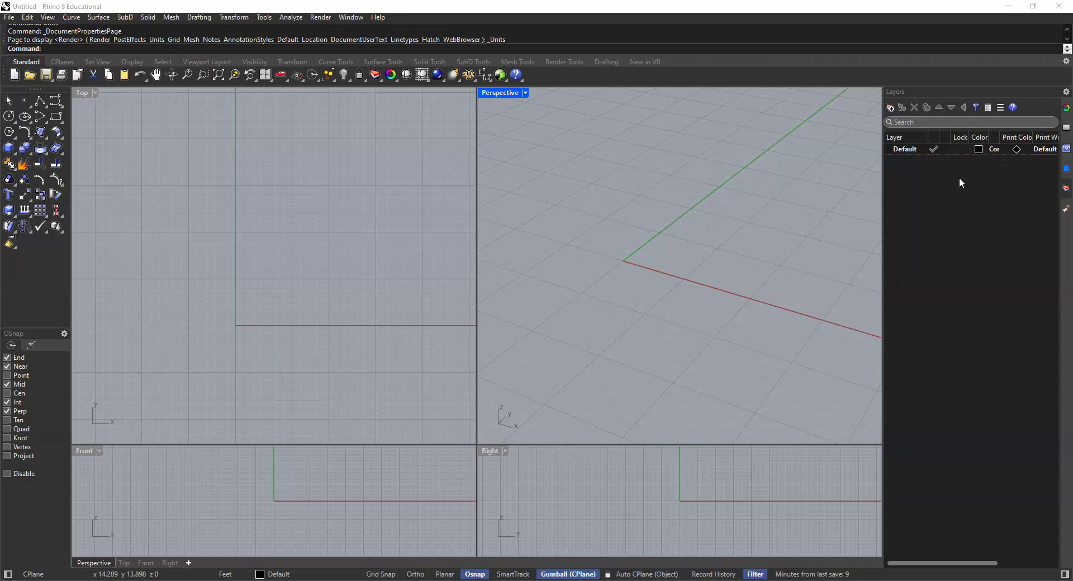
# Step: Draw a corner-to-corner rectangle in the Top viewport, 10' long and 15' wide, starting at about x 5, y 6
pyautogui.click(182, 232)
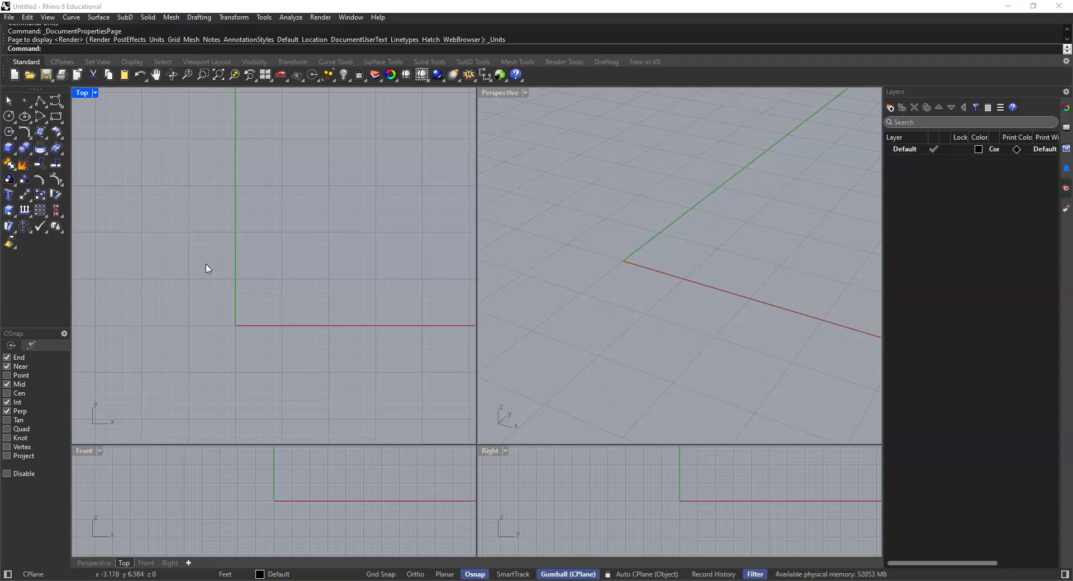
pyautogui.click(55, 118)
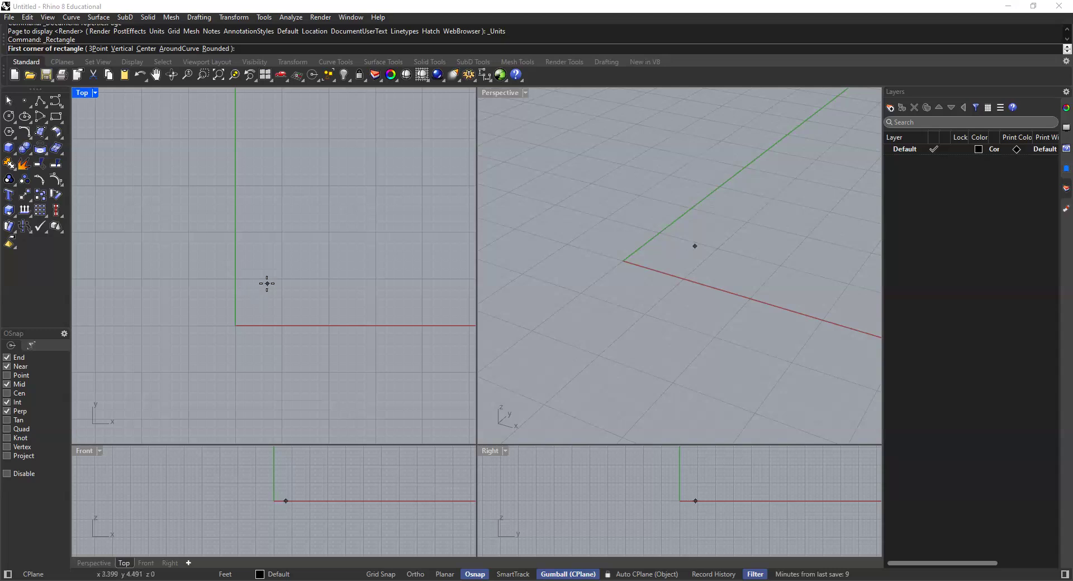
pyautogui.scroll(-4, 313, 222)
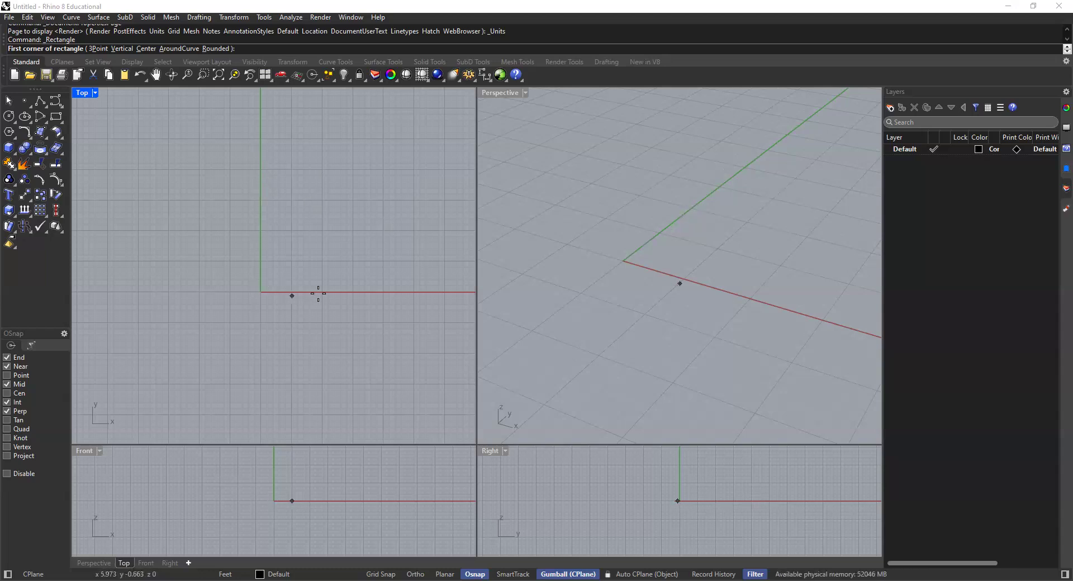
pyautogui.scroll(3, 291, 242)
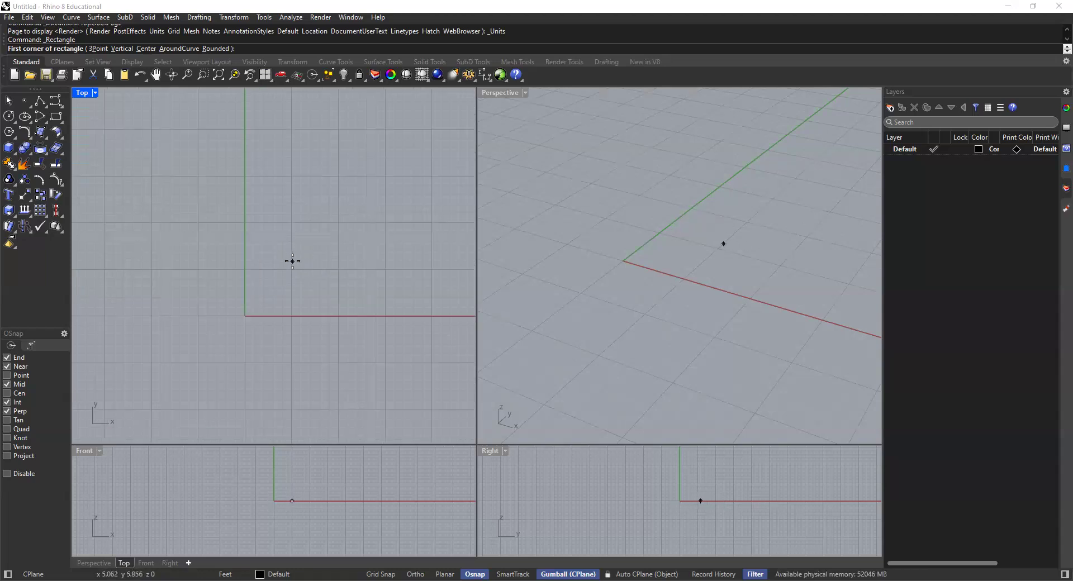
pyautogui.click(293, 261)
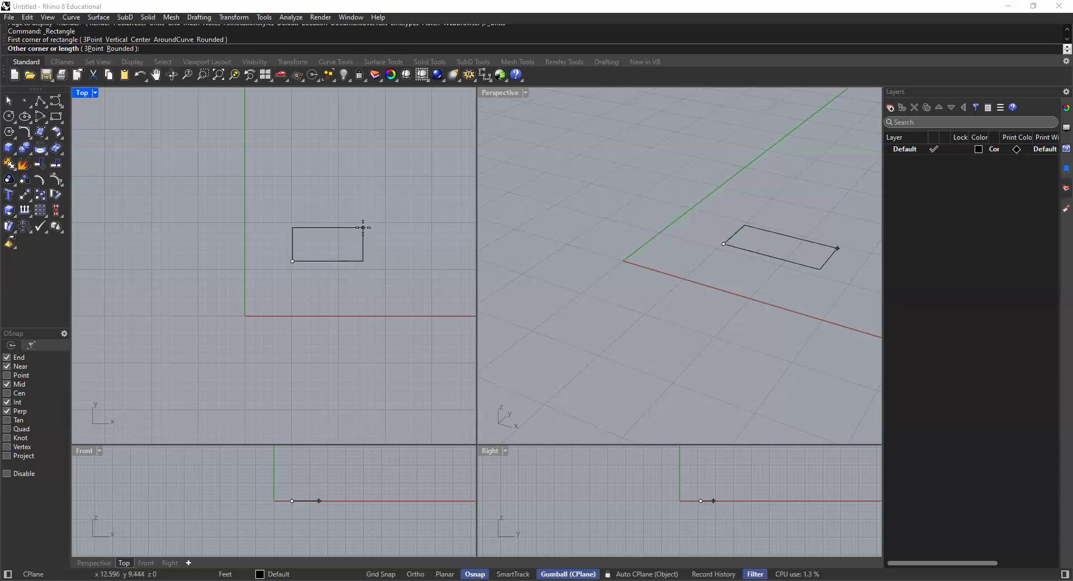
pyautogui.write('10')
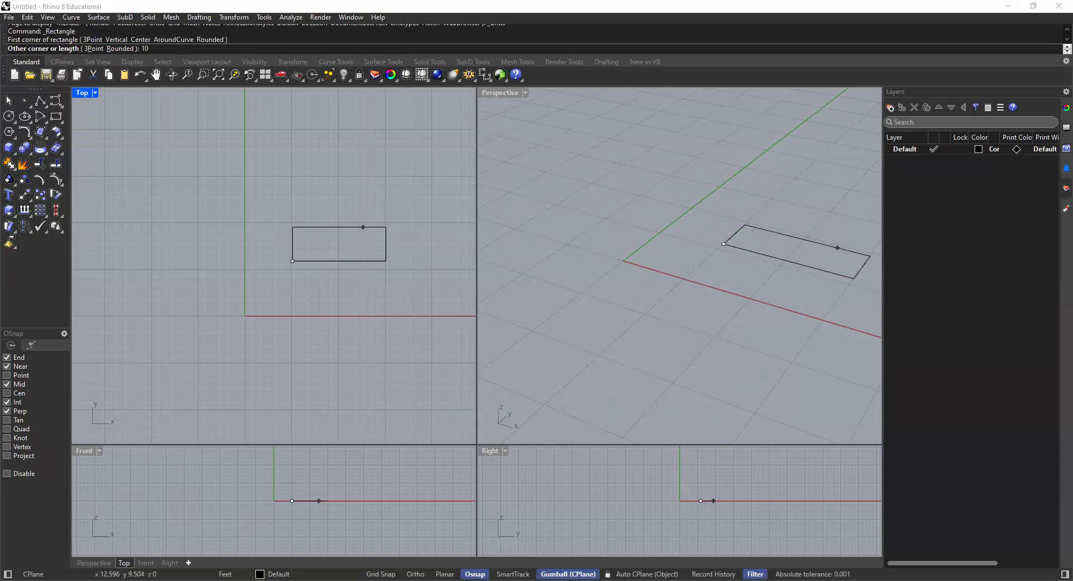
pyautogui.press('Return')
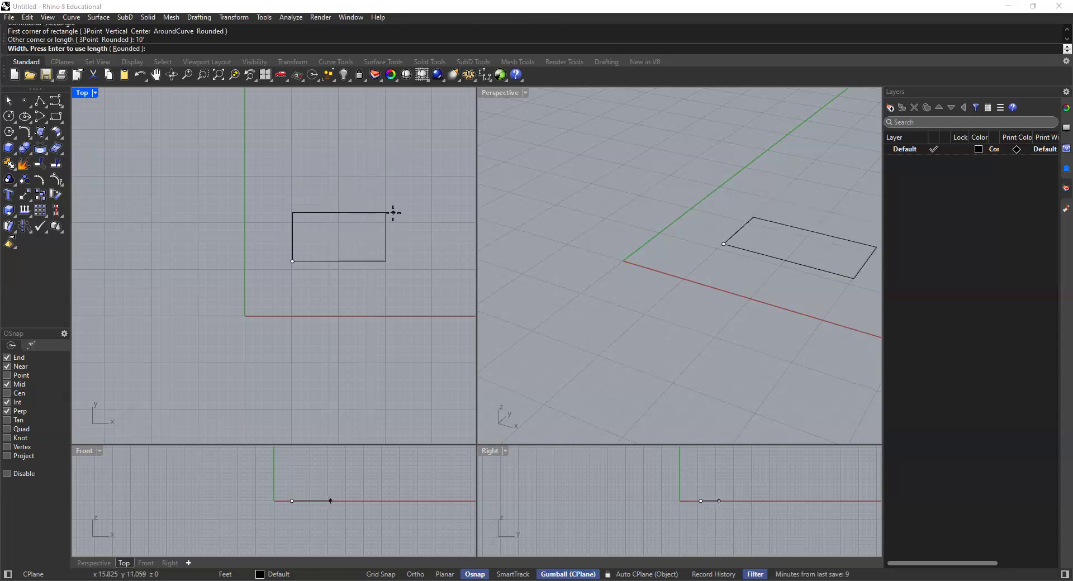
pyautogui.write('15')
pyautogui.press('Return')
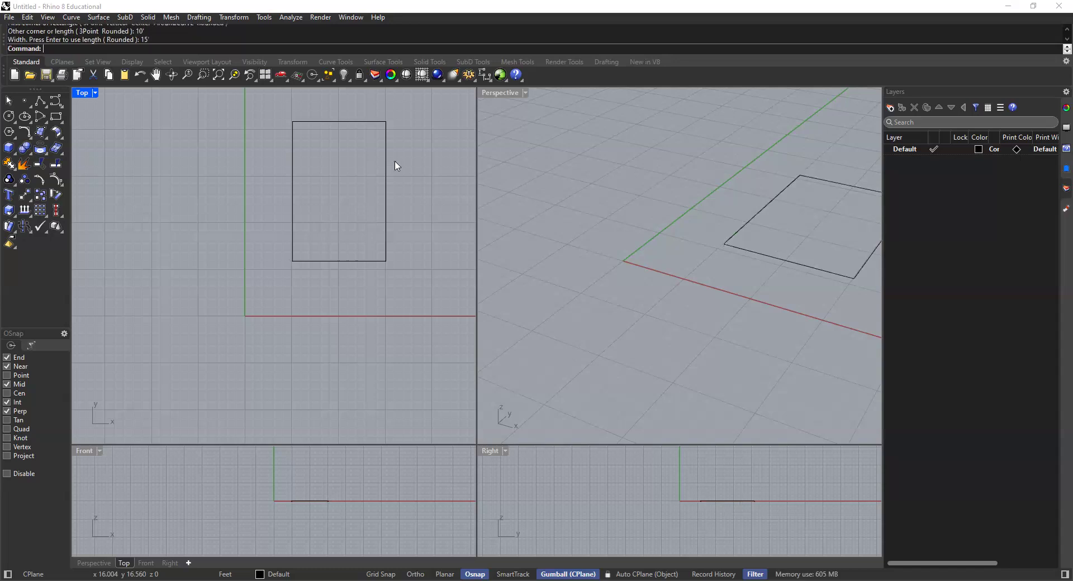
# Step: Practise selecting and deselecting the rectangle in the Perspective viewport
pyautogui.click(590, 214)
pyautogui.scroll(-5, 626, 246)
pyautogui.scroll(5, 670, 260)
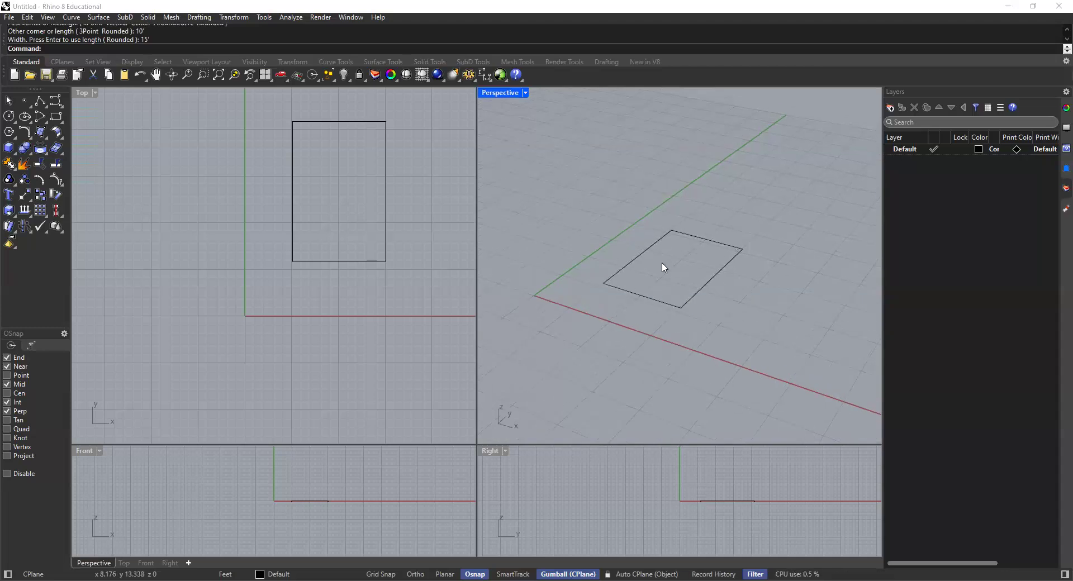
pyautogui.click(649, 247)
pyautogui.click(626, 221)
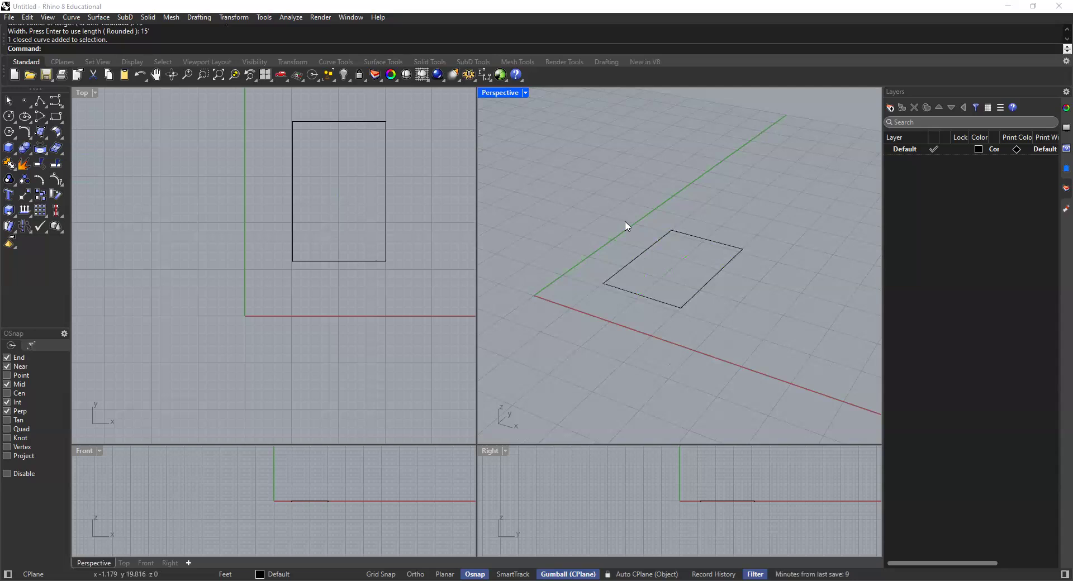
pyautogui.click(633, 265)
pyautogui.click(613, 244)
pyautogui.click(638, 257)
pyautogui.click(610, 254)
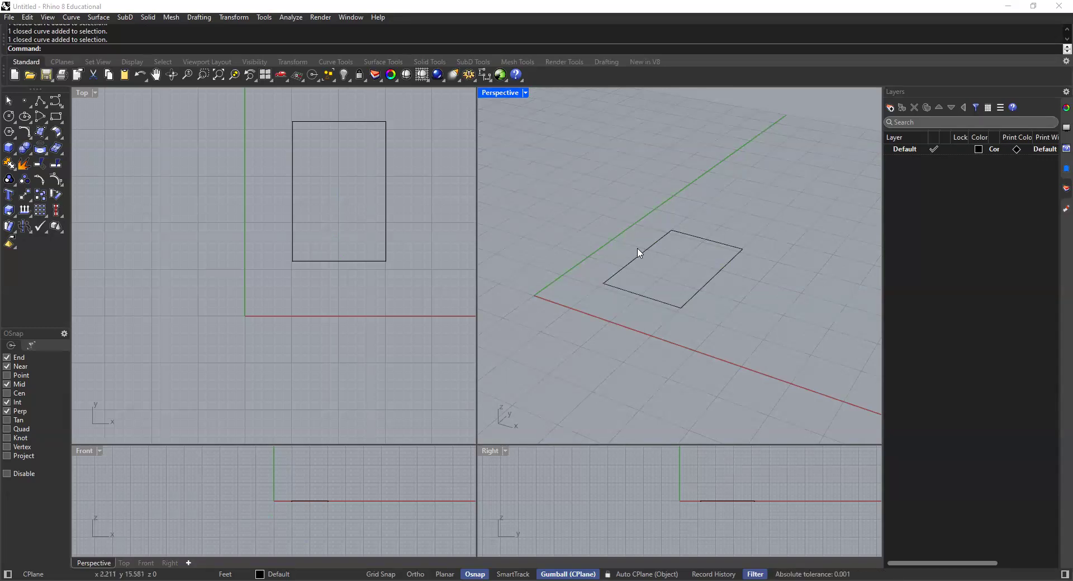
pyautogui.click(649, 255)
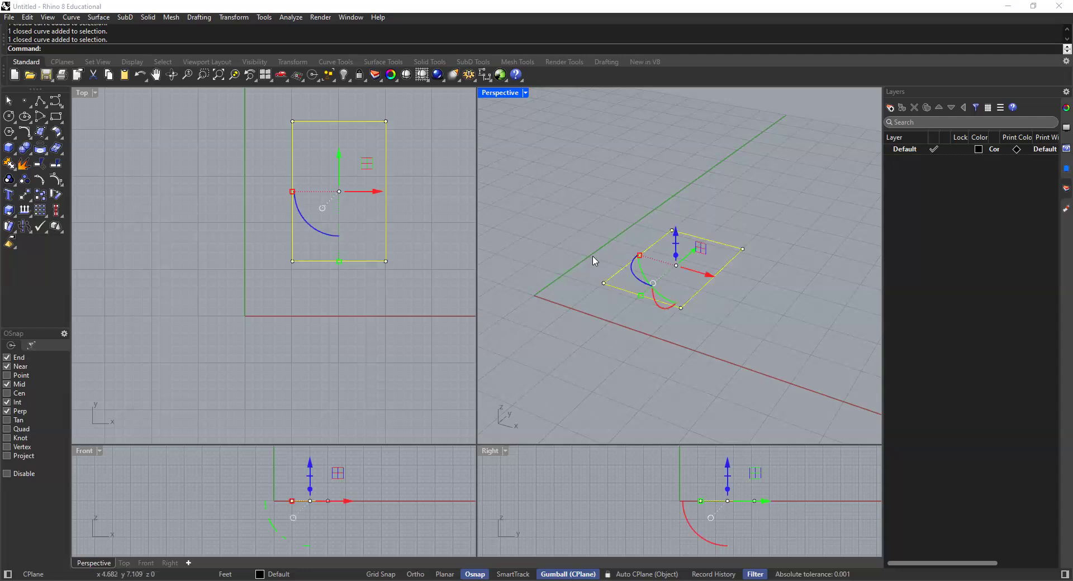
pyautogui.moveTo(716, 227); pyautogui.dragTo(663, 206, button='right')
pyautogui.press('Escape')
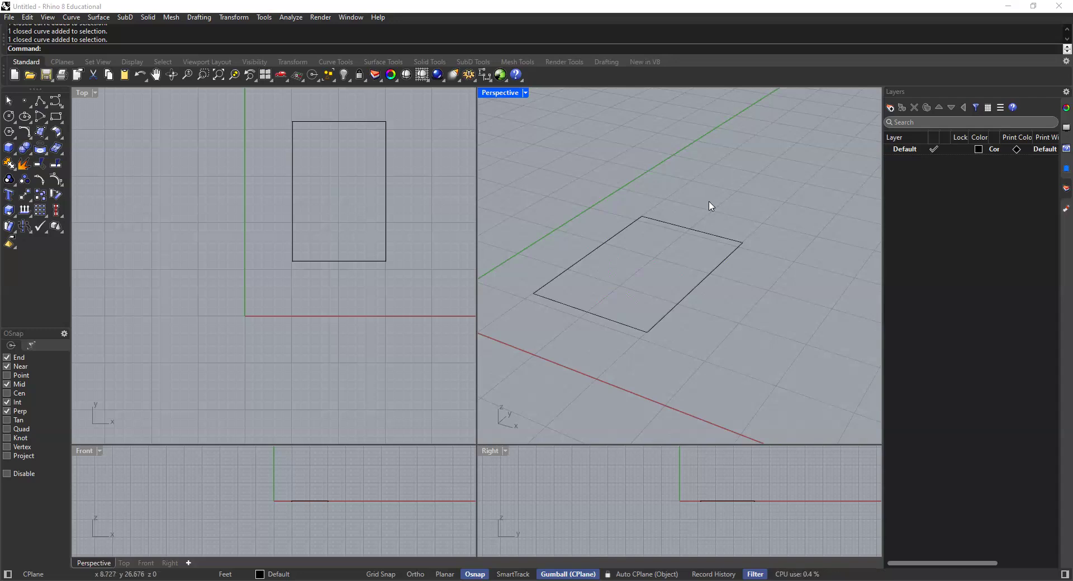
pyautogui.click(610, 238)
pyautogui.click(596, 211)
pyautogui.click(612, 238)
pyautogui.click(597, 216)
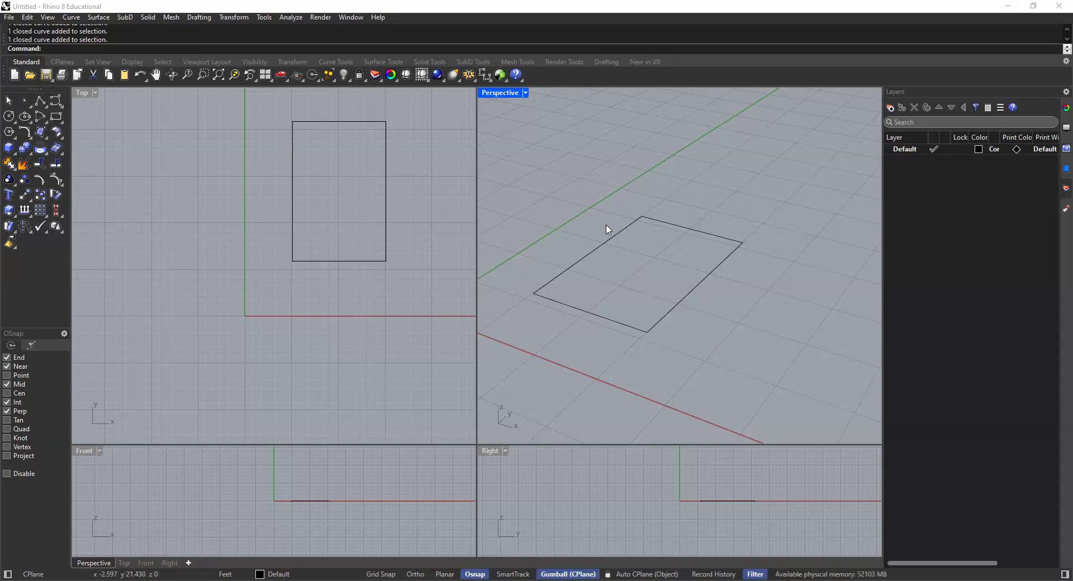
# Step: Extrude the rectangle 10' upward with ExtrudeCrv as a closed solid (Solid=Yes)
pyautogui.click(616, 239)
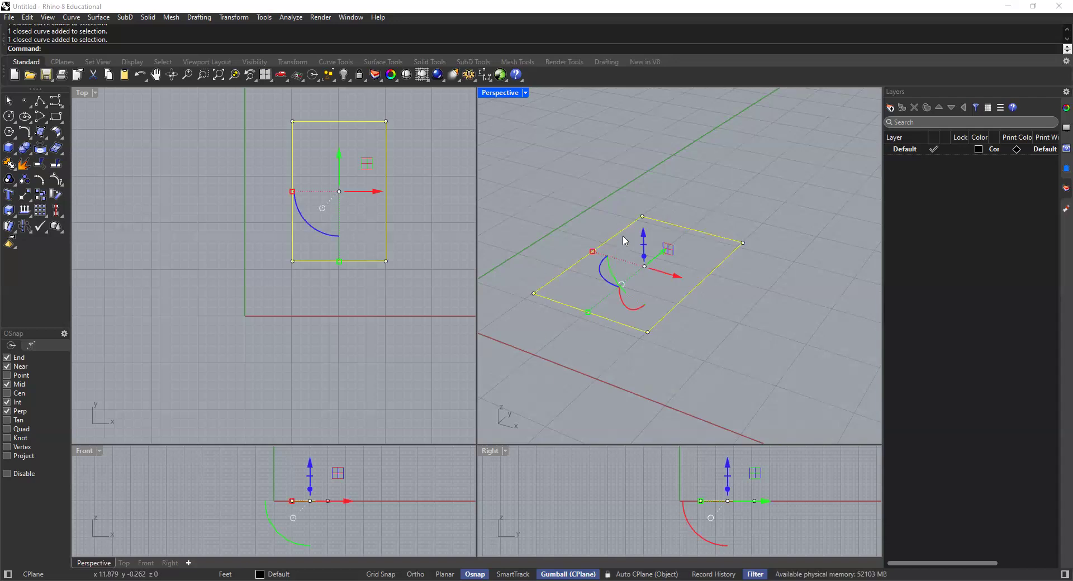
pyautogui.write('ExtrudeCrv')
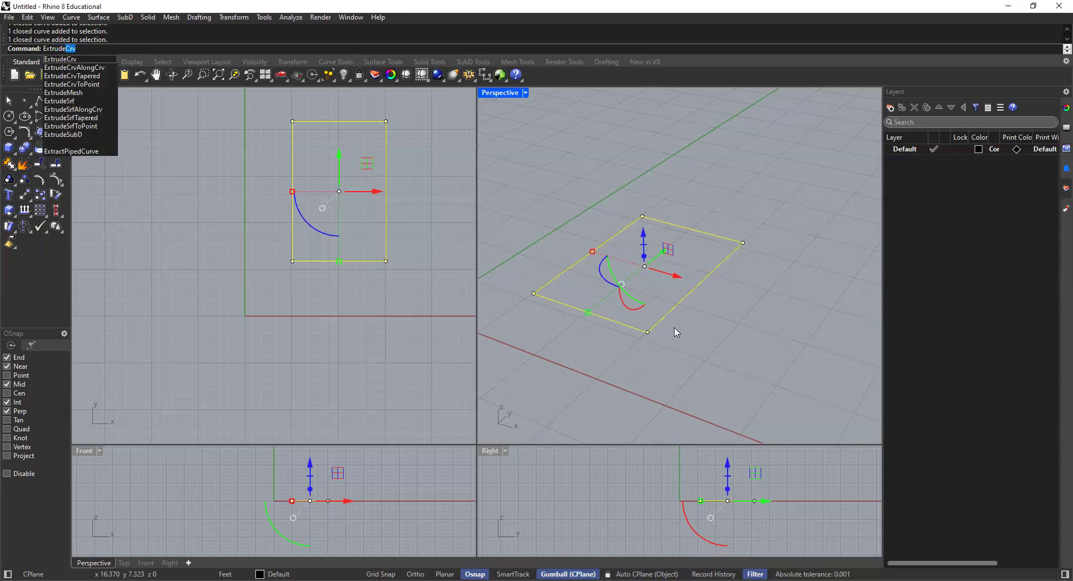
pyautogui.press('Return')
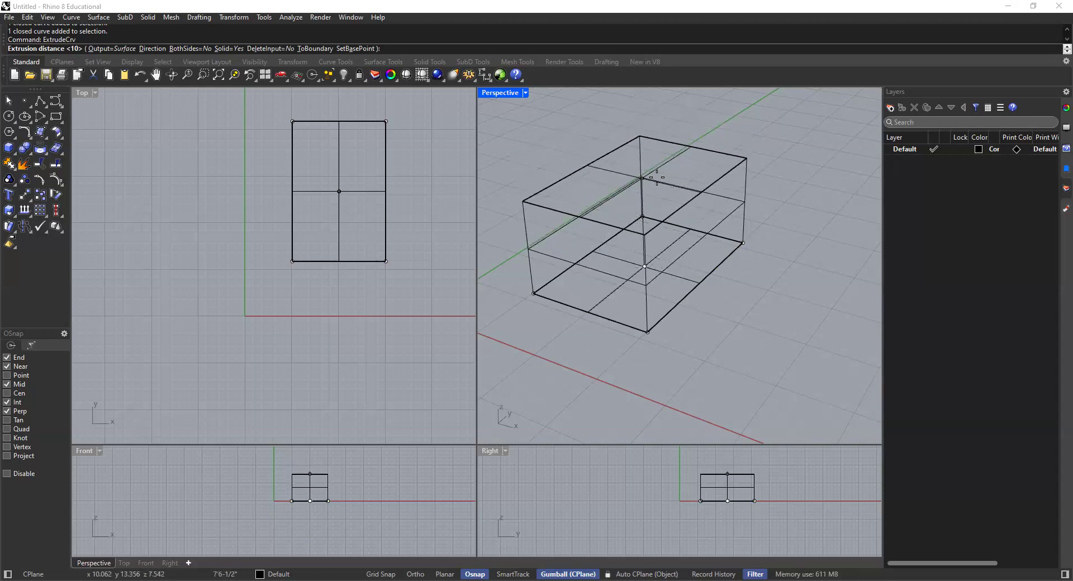
pyautogui.keyDown('shift'); pyautogui.moveTo(642, 179); pyautogui.dragTo(660, 164, button='right'); pyautogui.keyUp('shift')
pyautogui.scroll(-2, 626, 189)
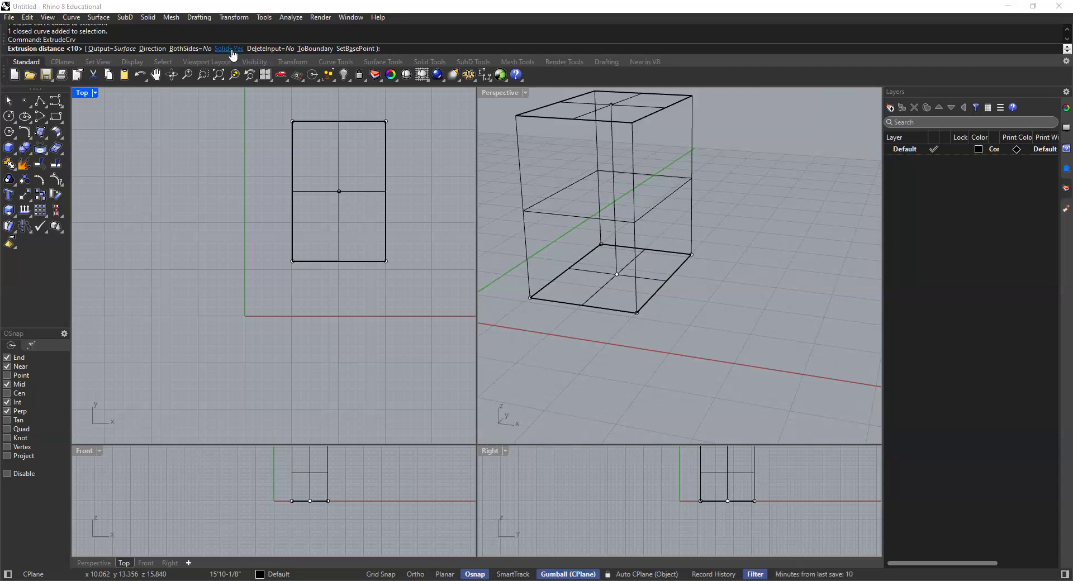
pyautogui.click(232, 49)
pyautogui.click(232, 50)
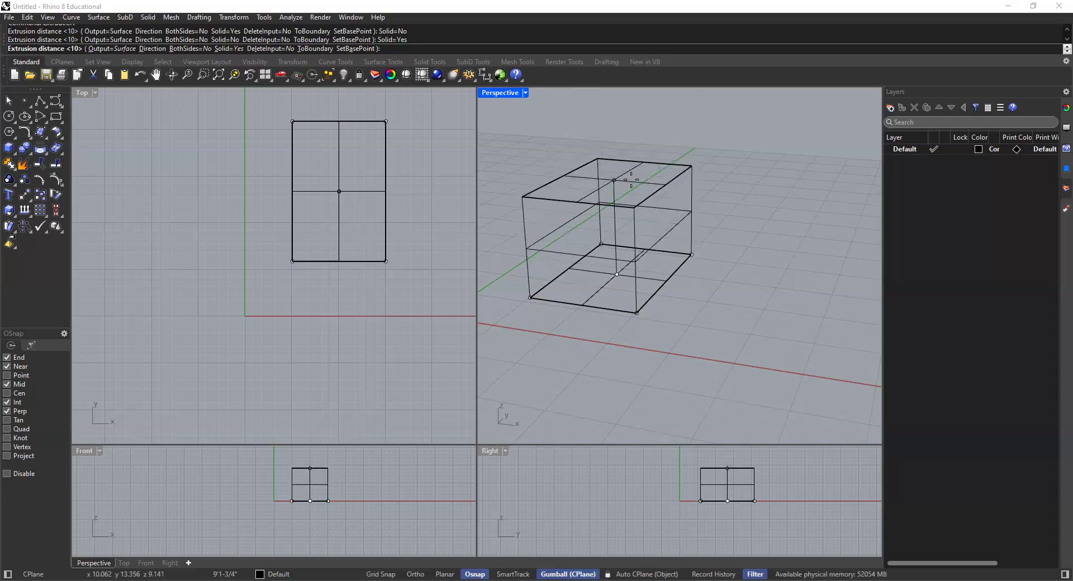
pyautogui.write("10'")
pyautogui.press('Return')
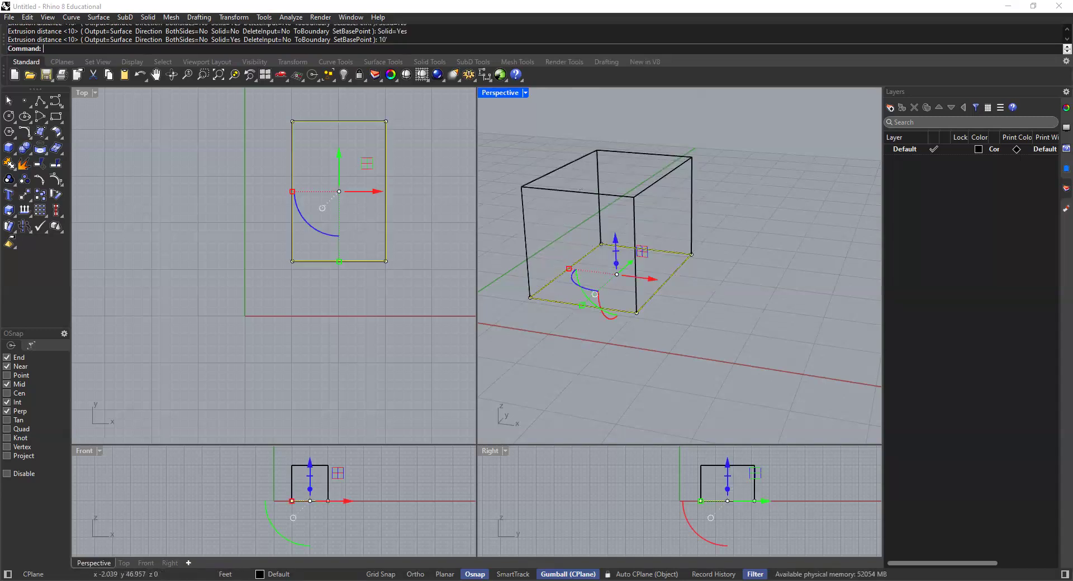
# Step: Deselect the base curve and set the Perspective viewport's display mode to Shaded
pyautogui.click(668, 140)
pyautogui.scroll(-4, 654, 227)
pyautogui.keyDown('shift'); pyautogui.moveTo(663, 256); pyautogui.dragTo(627, 268, button='right'); pyautogui.keyUp('shift')
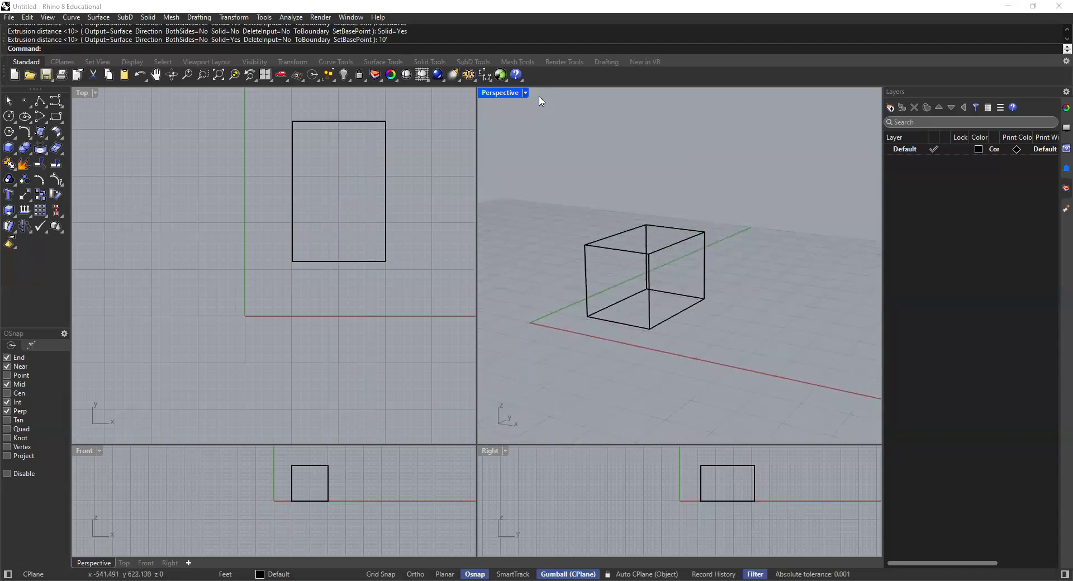
pyautogui.click(525, 93)
pyautogui.click(503, 145)
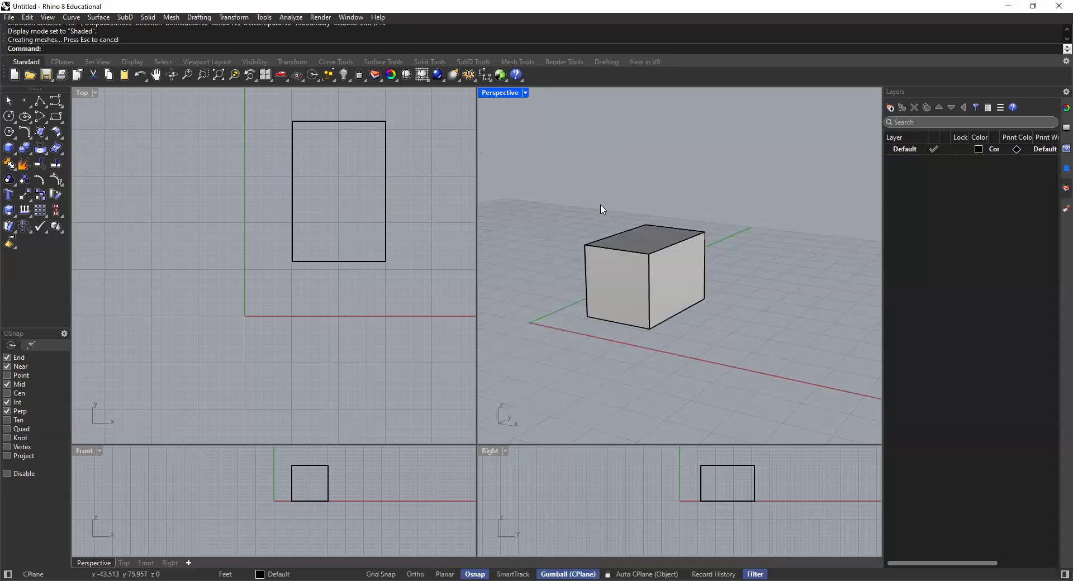
# Step: Move the original base rectangle out from under the solid box along the X axis, clear of the box
pyautogui.scroll(3, 655, 237)
pyautogui.click(656, 238)
pyautogui.press('Escape')
pyautogui.moveTo(661, 247); pyautogui.dragTo(627, 246, button='right')
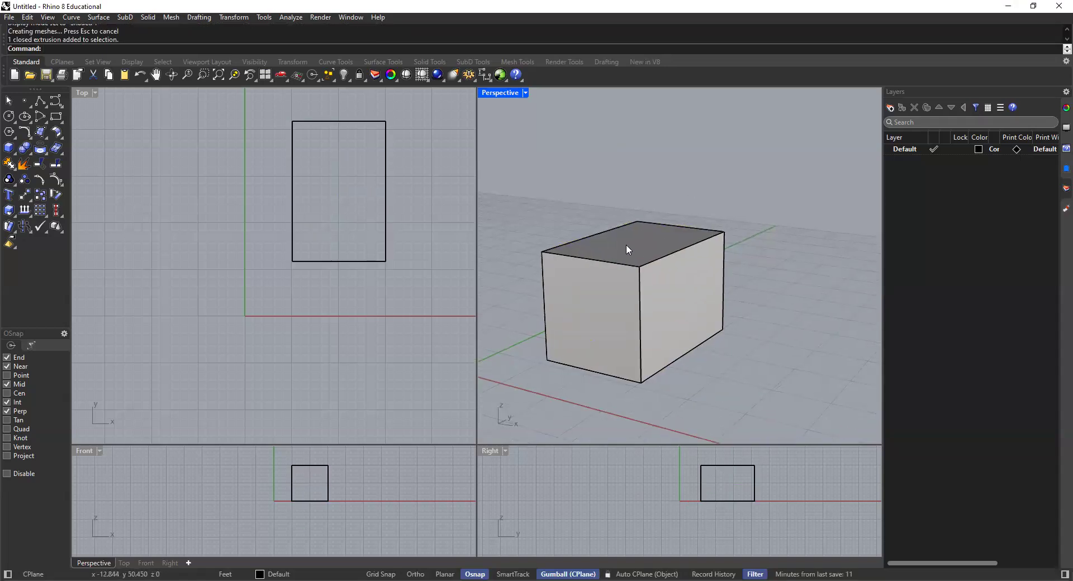
pyautogui.click(665, 375)
pyautogui.click(704, 402)
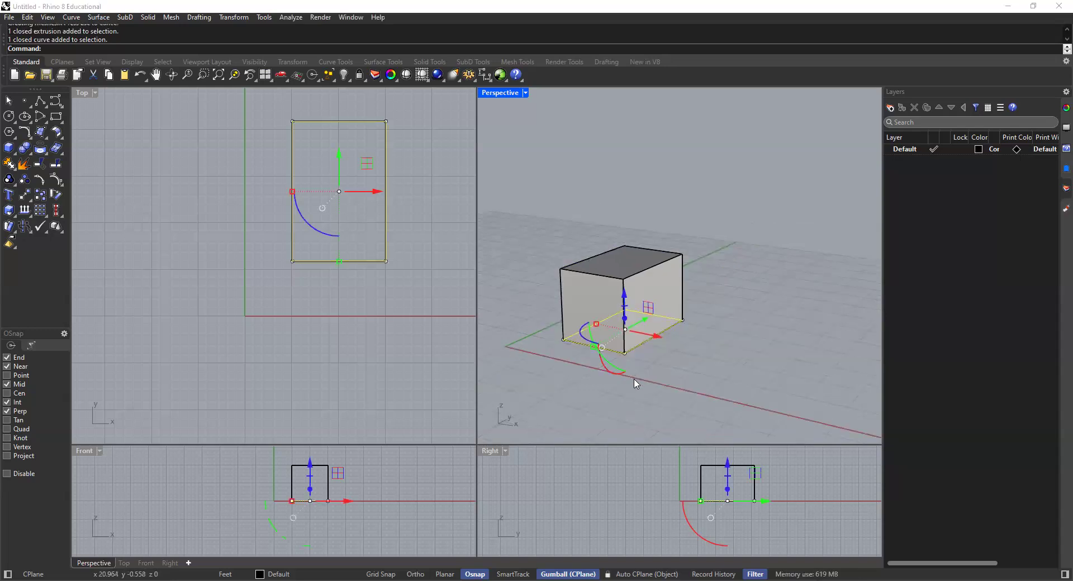
pyautogui.moveTo(654, 335); pyautogui.dragTo(776, 373)
pyautogui.click(773, 328)
pyautogui.keyDown('shift'); pyautogui.moveTo(774, 328); pyautogui.dragTo(711, 315, button='right'); pyautogui.keyUp('shift')
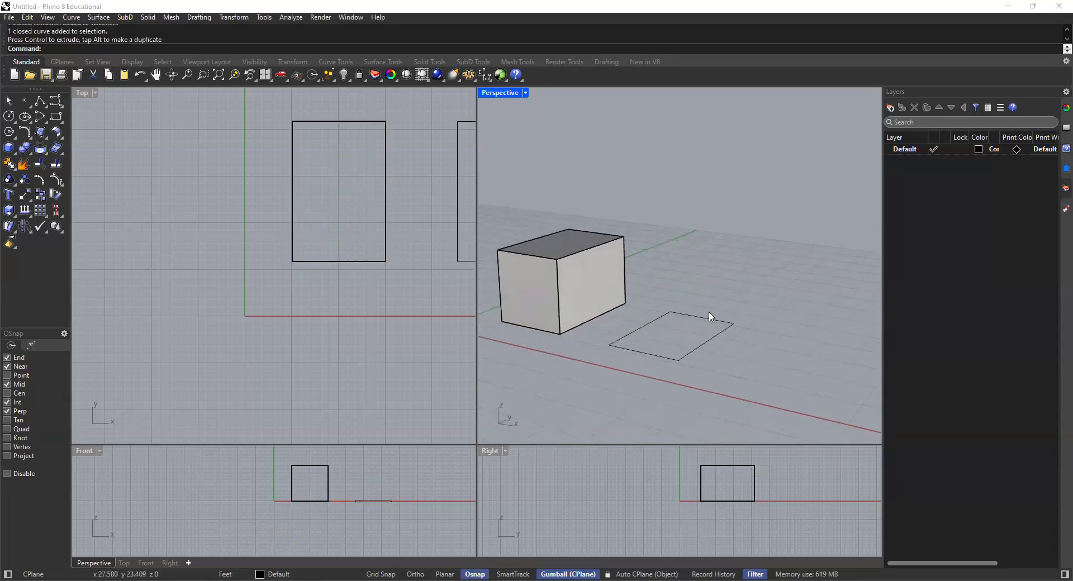
# Step: Extrude the moved rectangle 10' upward with ExtrudeCrv as an open extrusion (Solid=No)
pyautogui.click(709, 319)
pyautogui.write('E')
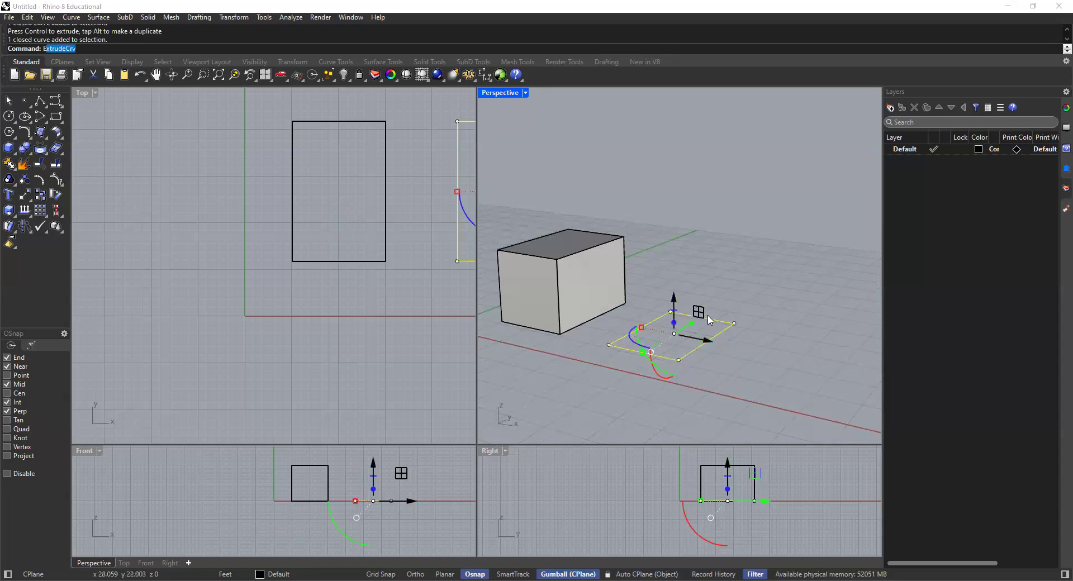
pyautogui.write('xt')
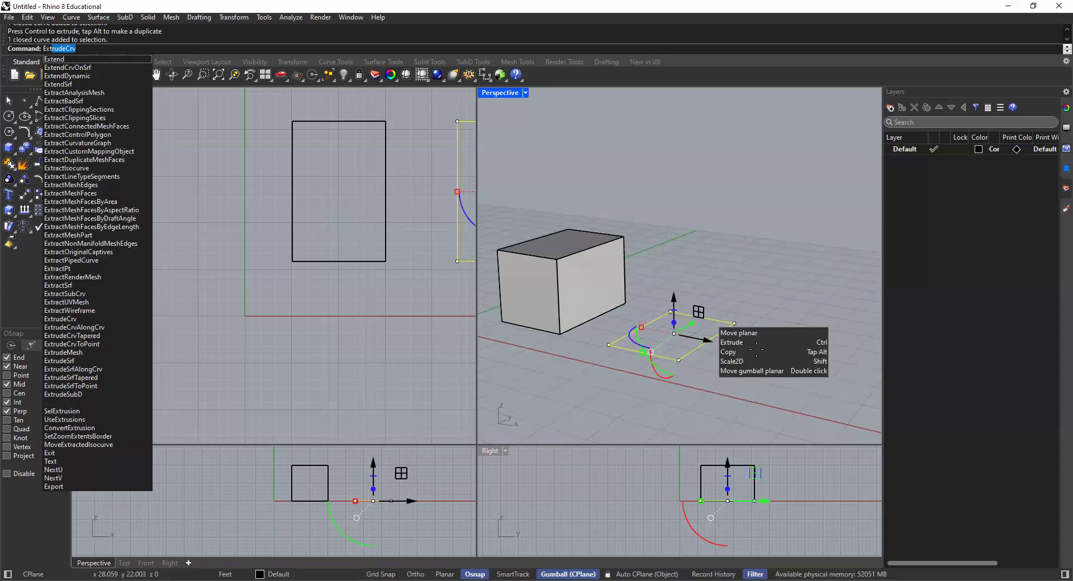
pyautogui.press('Return')
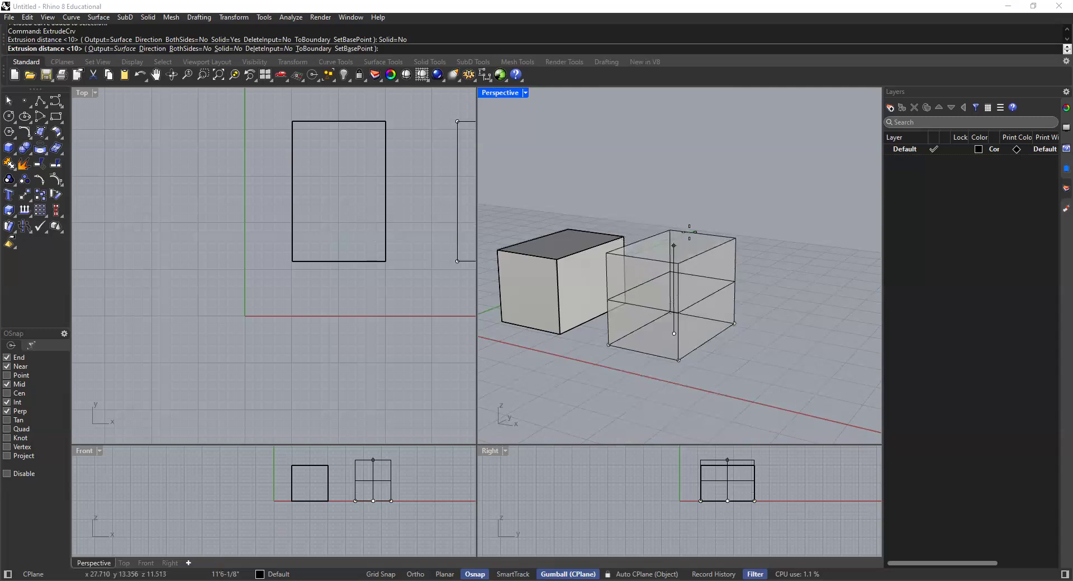
pyautogui.press('Return')
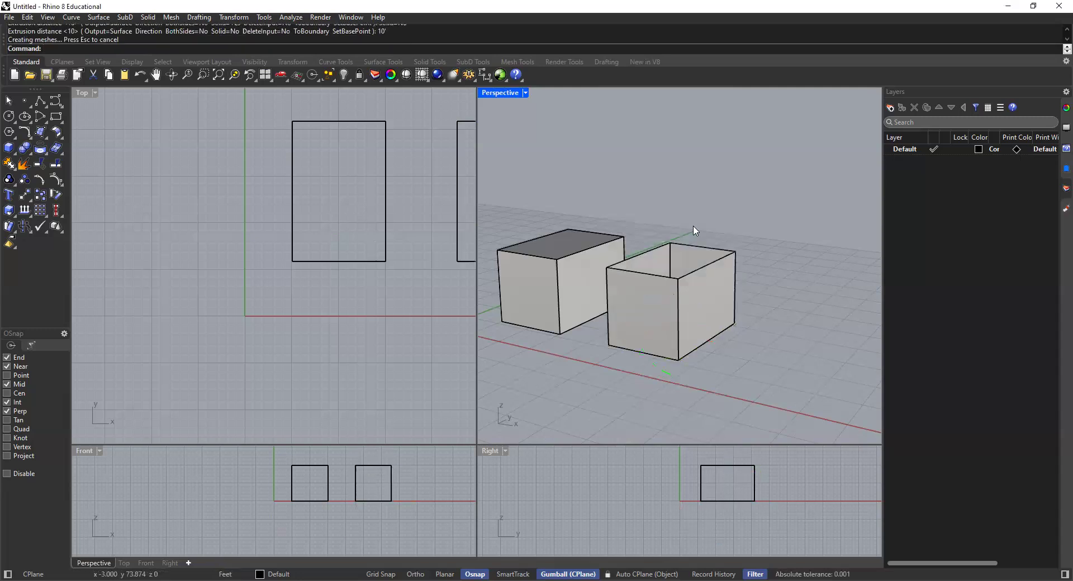
pyautogui.scroll(4, 693, 249)
pyautogui.moveTo(693, 258)
pyautogui.keyDown('shift'); pyautogui.mouseDown(button='right')
pyautogui.moveTo(699, 242)
pyautogui.moveTo(672, 342)
pyautogui.moveTo(712, 286)
pyautogui.moveTo(677, 304)
pyautogui.moveTo(713, 265)
pyautogui.moveTo(705, 251)
pyautogui.mouseUp(button='right'); pyautogui.keyUp('shift')
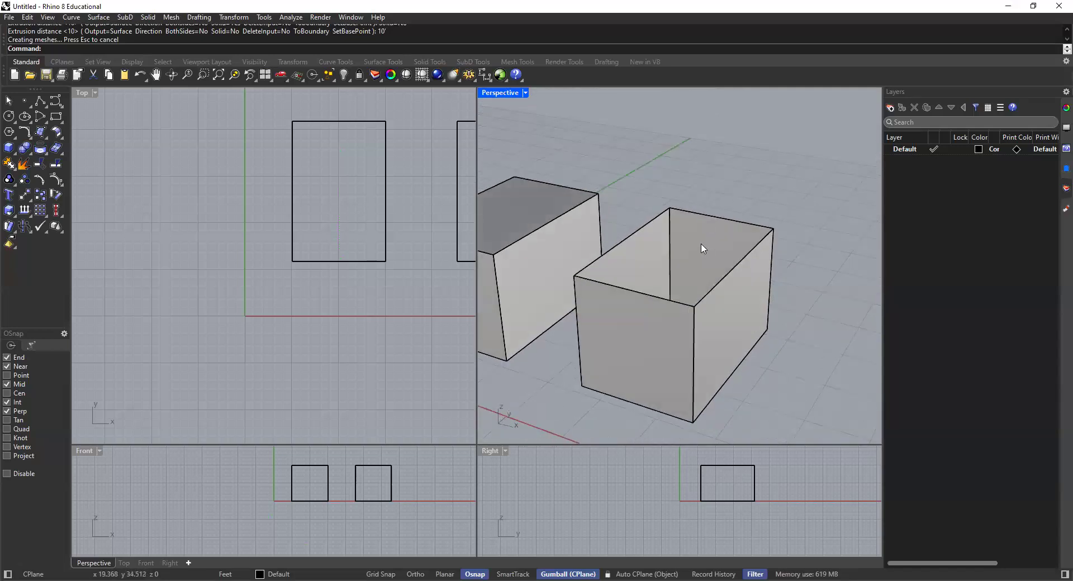
# Step: Cap the open extrusion's planar ends with the Cap command
pyautogui.click(702, 249)
pyautogui.click(722, 171)
pyautogui.click(713, 253)
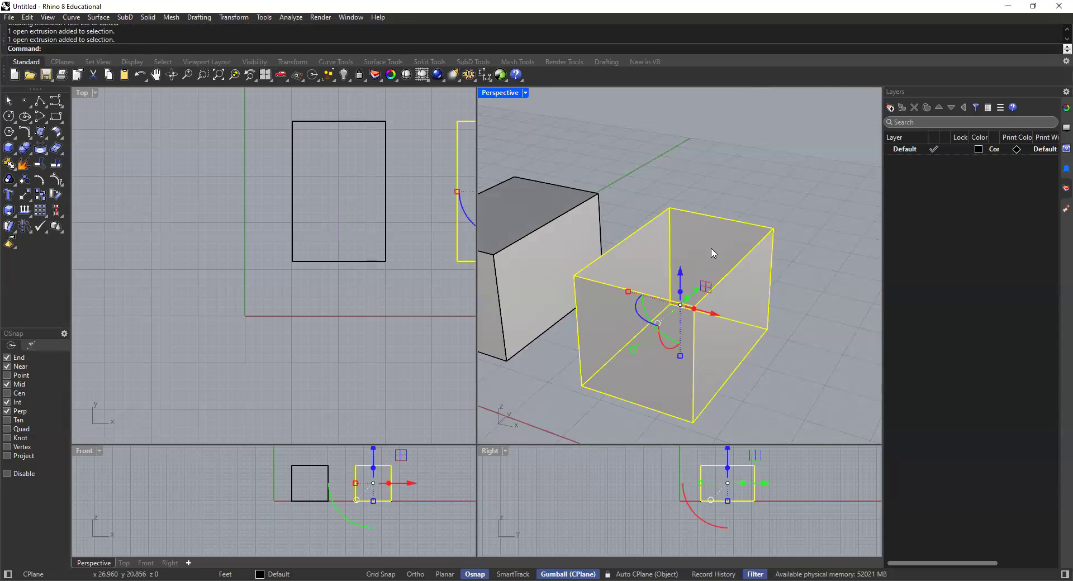
pyautogui.write('cap')
pyautogui.press('Return')
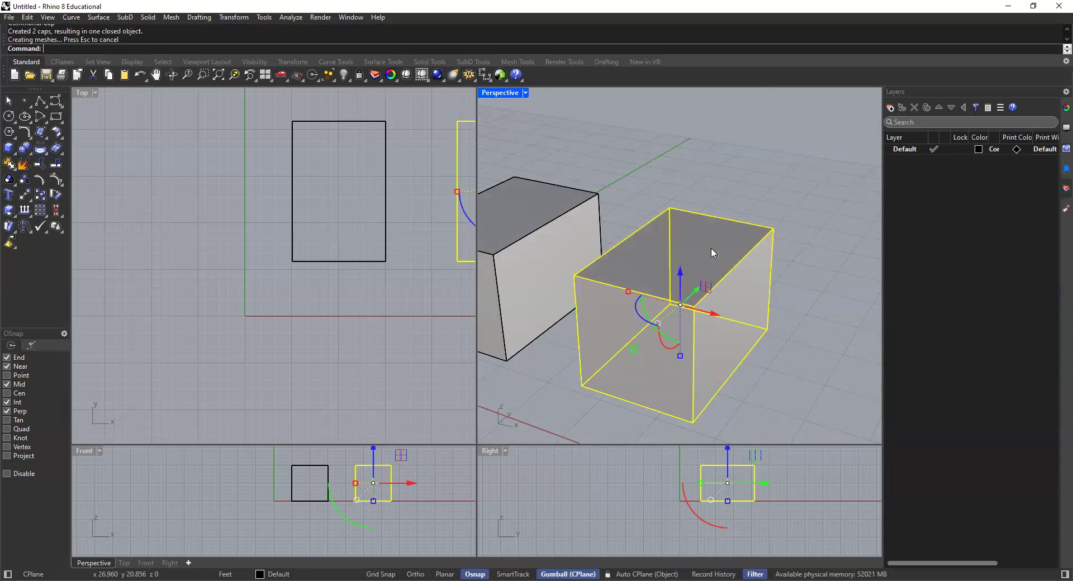
# Step: Compare the capped box with the original solid box by selecting each in turn in the Perspective viewport
pyautogui.click(736, 187)
pyautogui.click(706, 260)
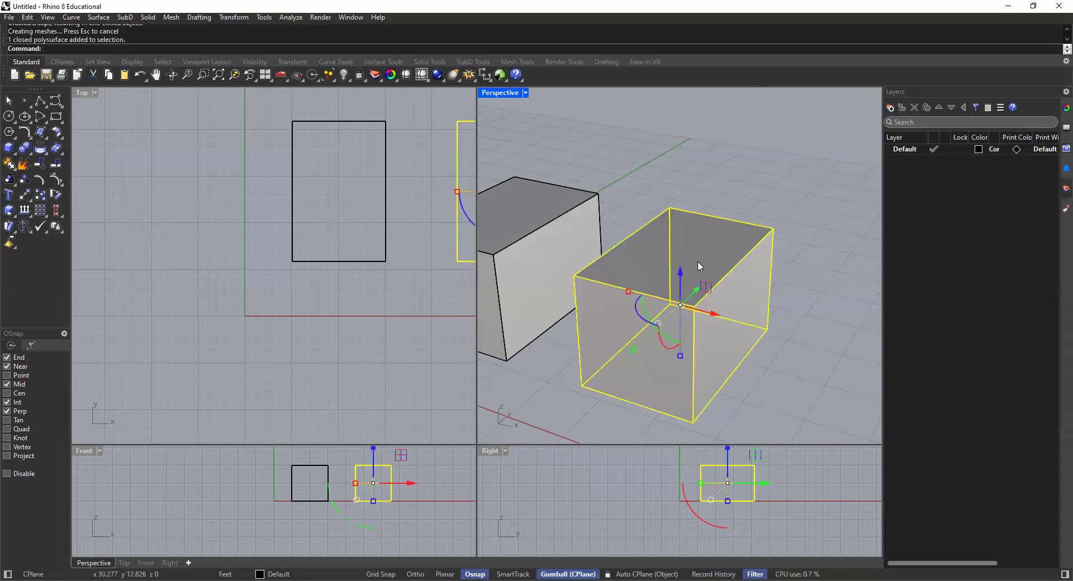
pyautogui.click(725, 193)
pyautogui.click(701, 263)
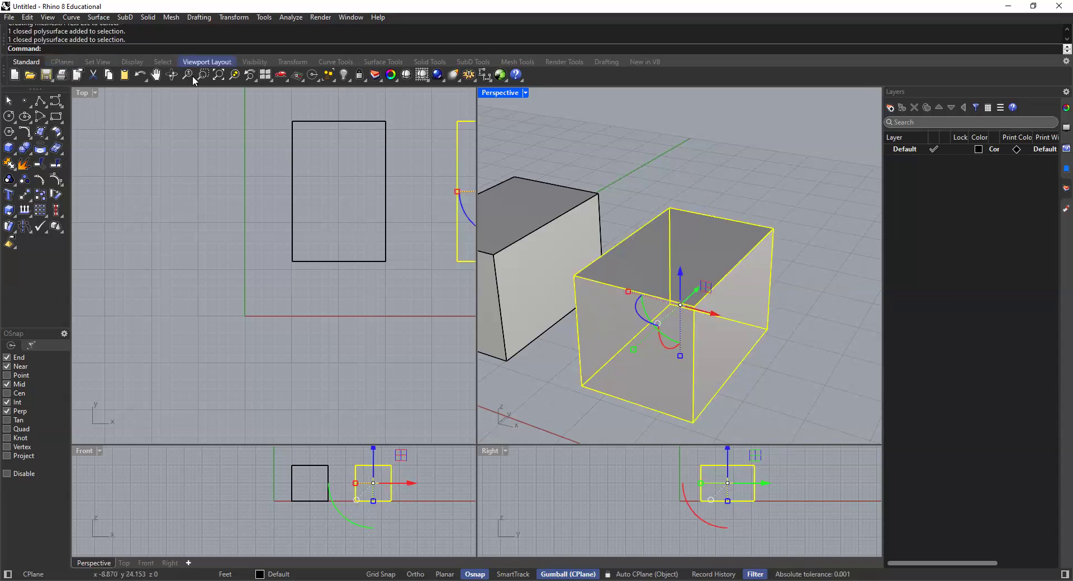
pyautogui.click(654, 129)
pyautogui.click(515, 219)
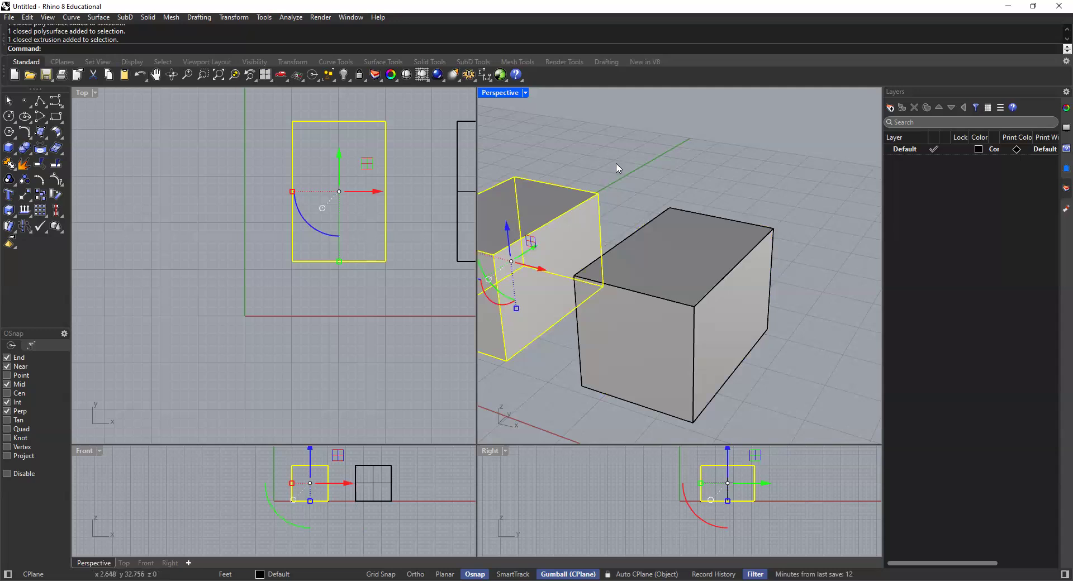
# Step: Delete the capped box and its base rectangle, keeping only the original solid box
pyautogui.click(646, 197)
pyautogui.click(635, 244)
pyautogui.press('Delete')
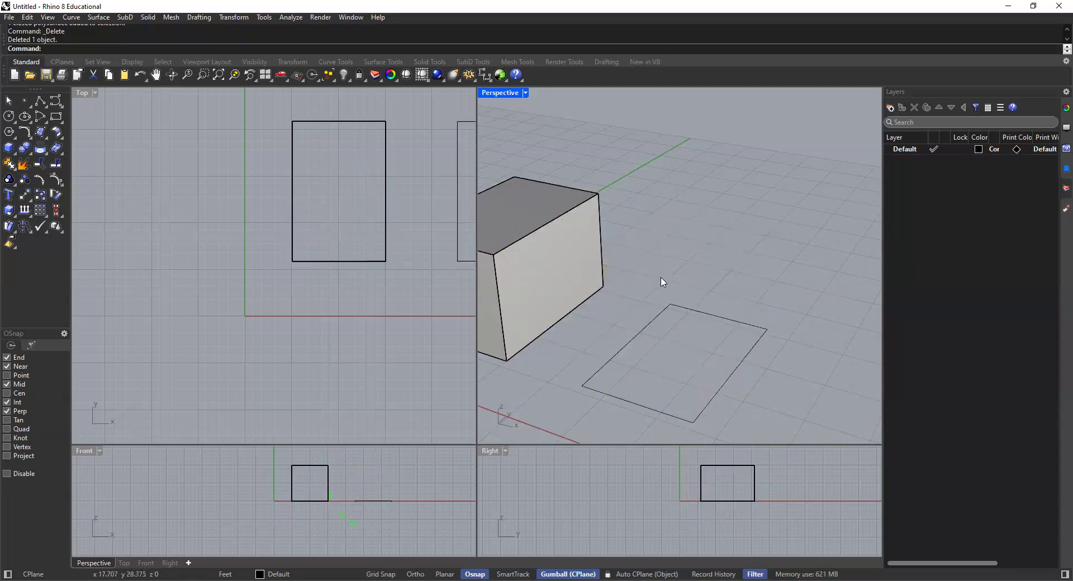
pyautogui.click(659, 319)
pyautogui.press('Delete')
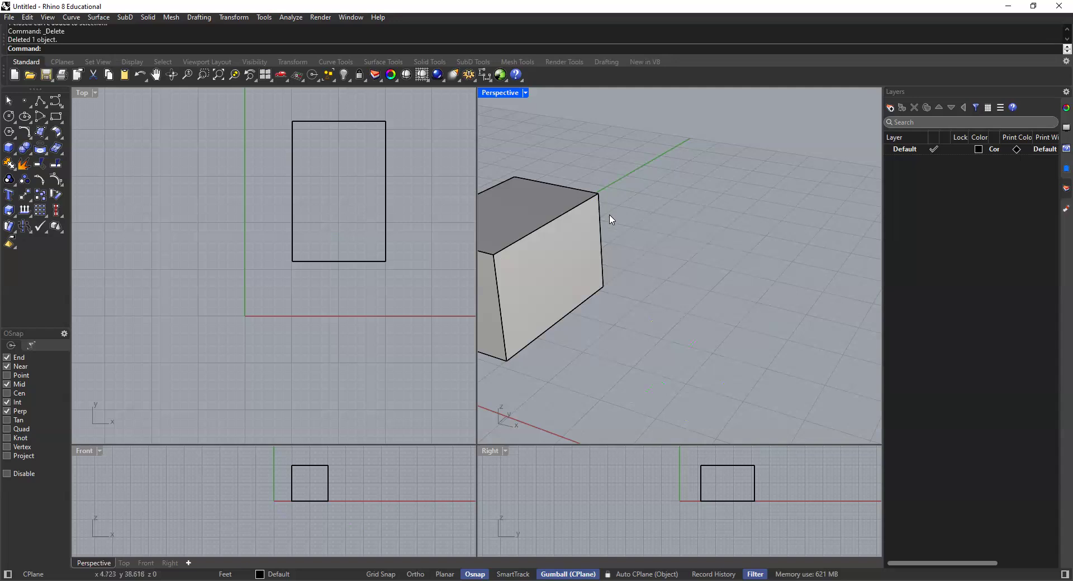
# Step: Examine the remaining solid box in the Perspective viewport, selecting and deselecting it
pyautogui.scroll(-3, 612, 220)
pyautogui.scroll(2, 739, 267)
pyautogui.keyDown('shift'); pyautogui.moveTo(739, 267); pyautogui.dragTo(620, 243, button='right'); pyautogui.keyUp('shift')
pyautogui.click(733, 274)
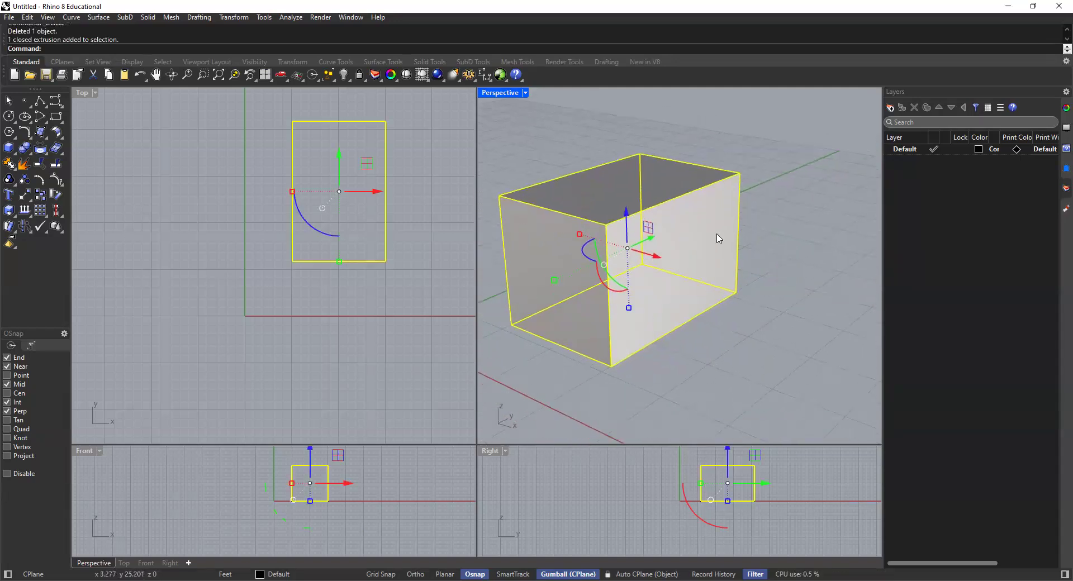
pyautogui.click(805, 227)
pyautogui.click(719, 263)
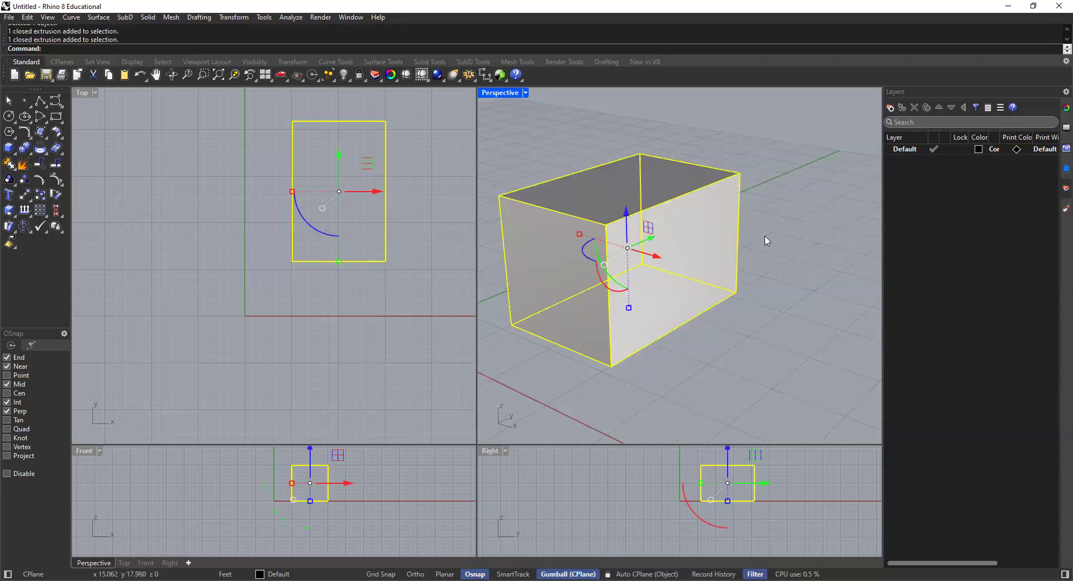
pyautogui.click(799, 225)
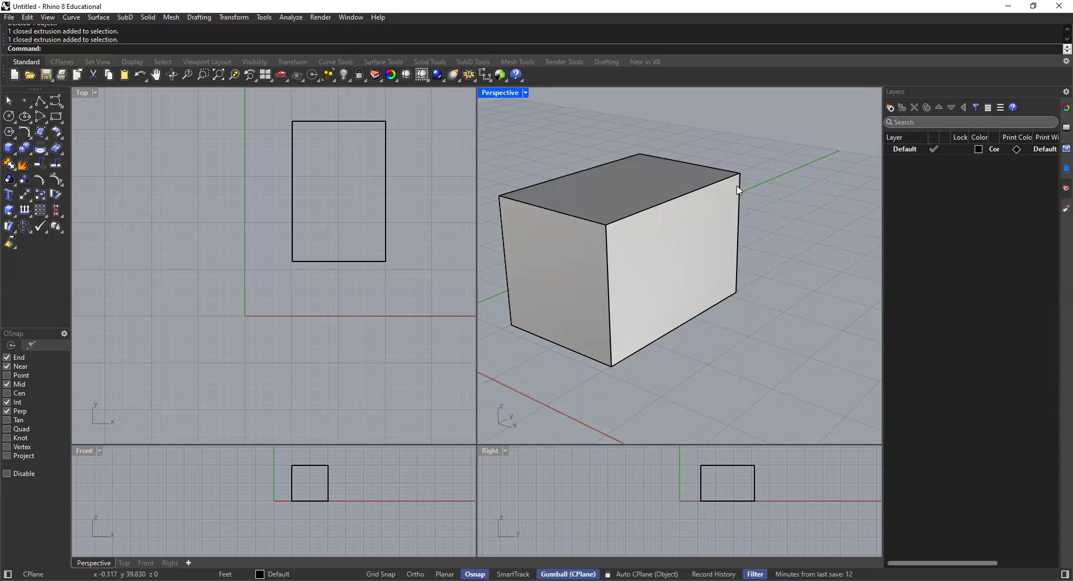
pyautogui.scroll(-2, 695, 237)
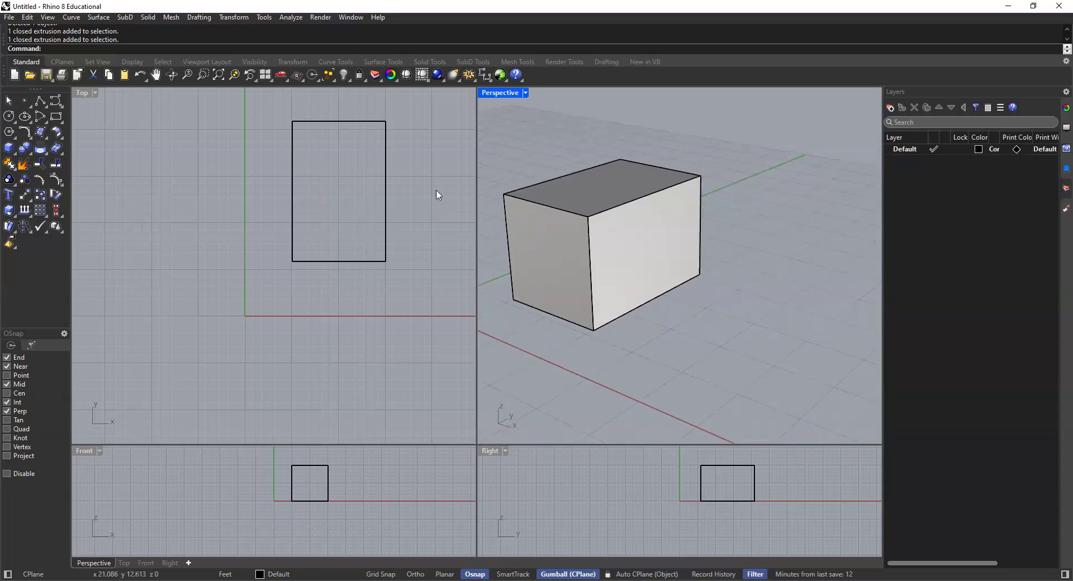
# Step: Draw a 10' by 15' rectangle starting at the midpoint of the box's lower long edge facing positive X
pyautogui.moveTo(416, 184); pyautogui.dragTo(369, 218, button='right')
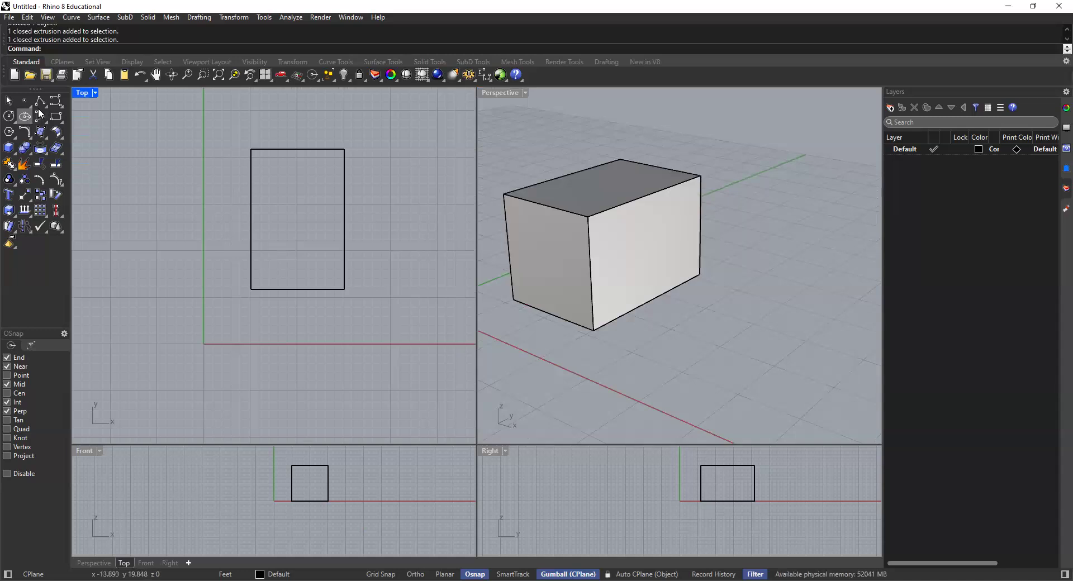
pyautogui.click(56, 119)
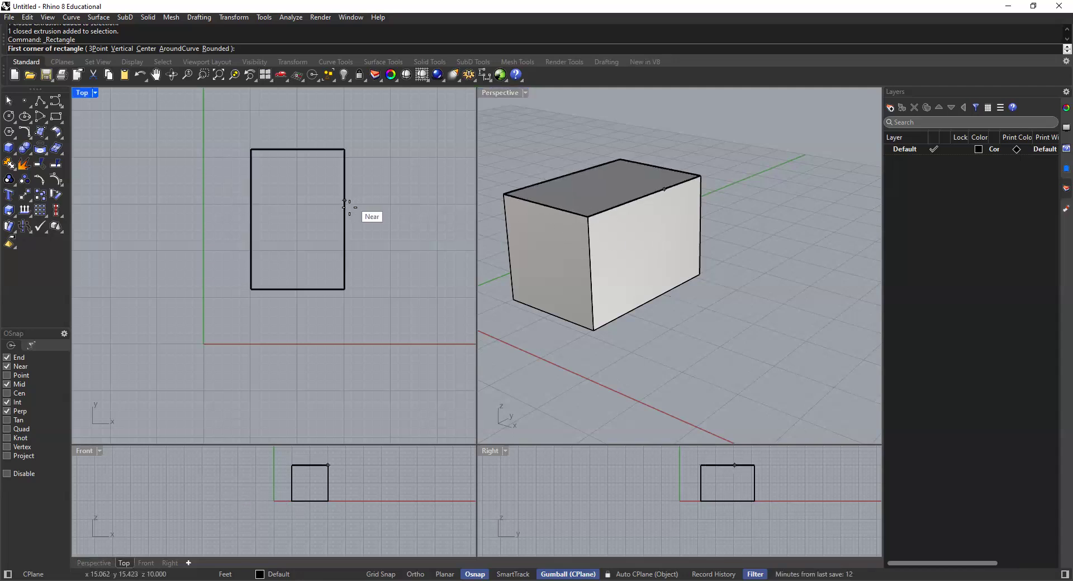
pyautogui.moveTo(335, 198); pyautogui.dragTo(288, 214, button='right')
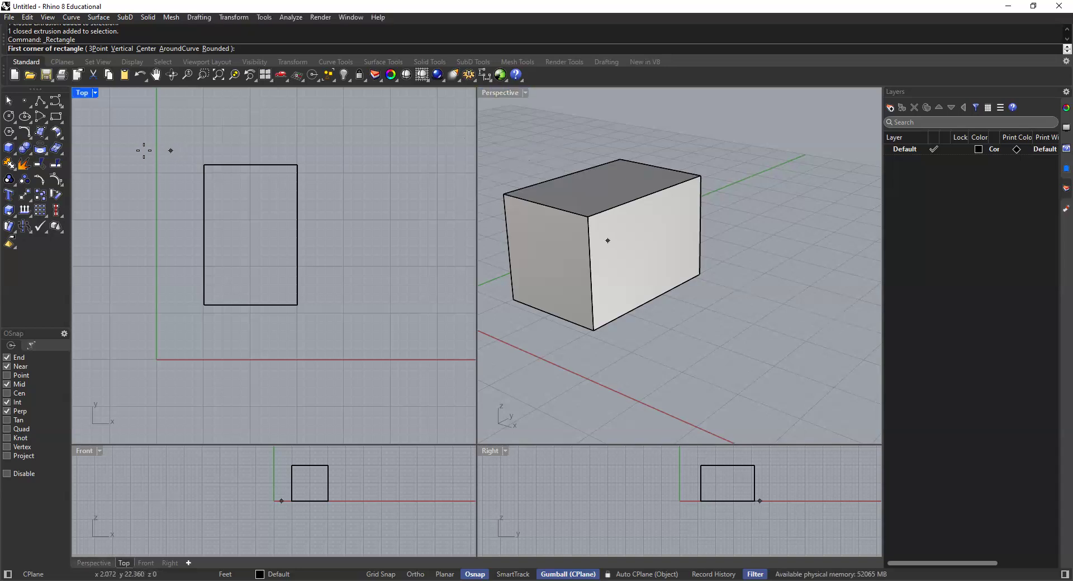
pyautogui.click(652, 299)
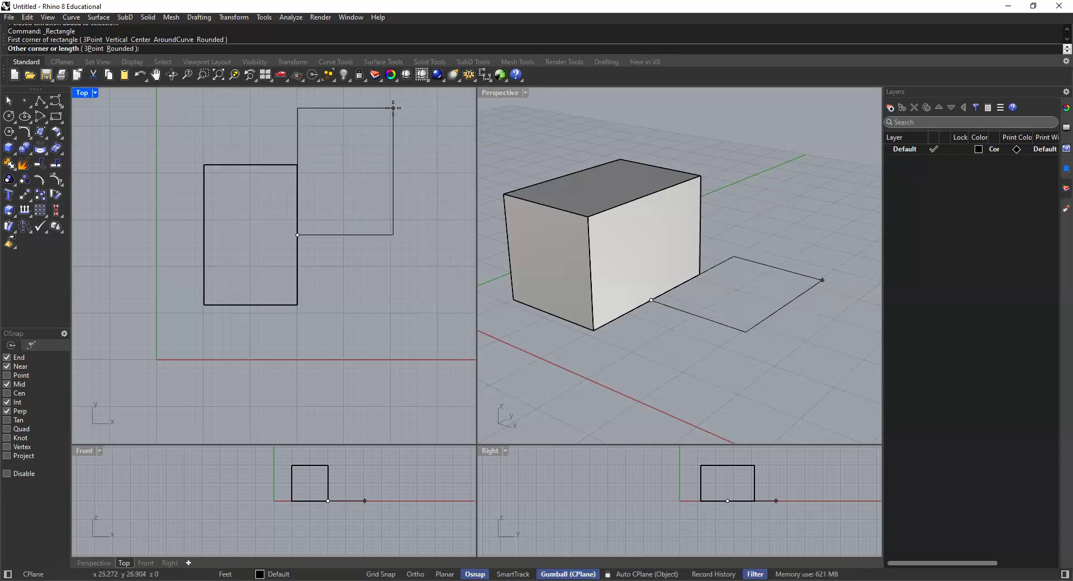
pyautogui.write('10')
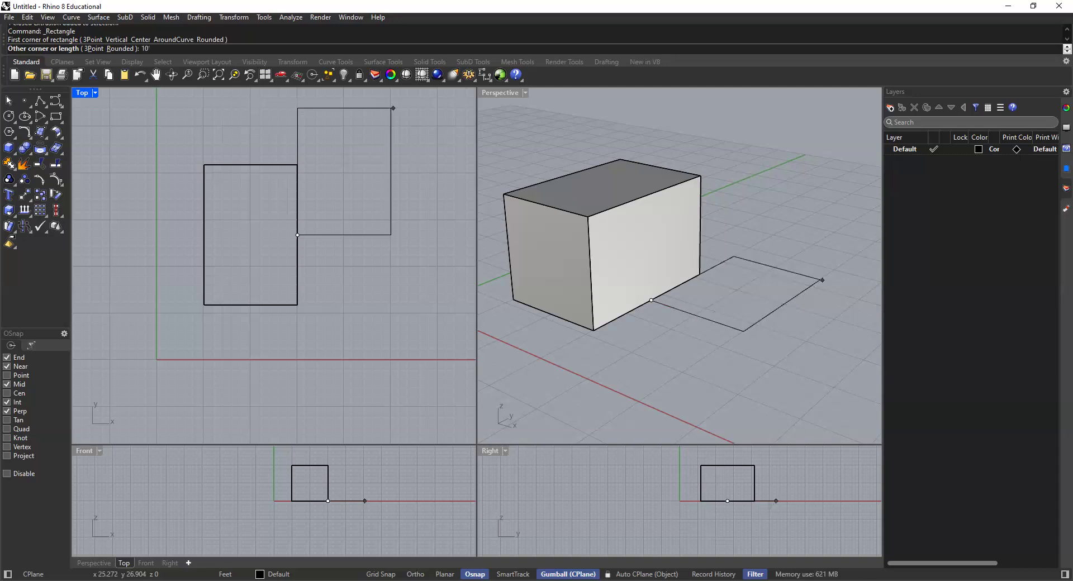
pyautogui.write("'")
pyautogui.press('Return')
pyautogui.write("15'")
pyautogui.press('Return')
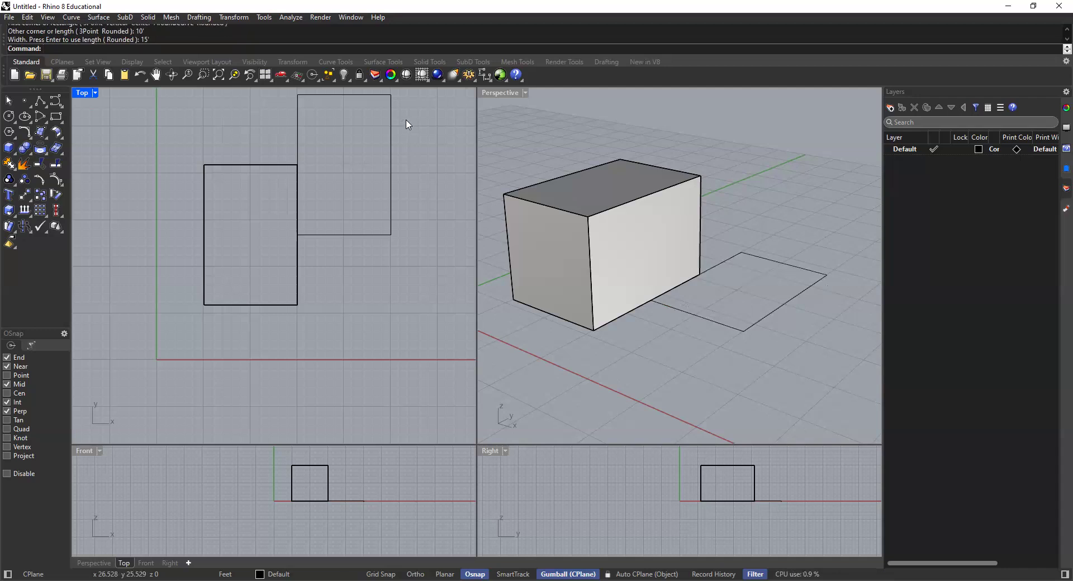
# Step: Check the new rectangle's position against the box in the Top and Perspective viewports, then clear the selection
pyautogui.scroll(-6, 400, 151)
pyautogui.click(398, 150)
pyautogui.moveTo(424, 197); pyautogui.dragTo(410, 221, button='right')
pyautogui.click(347, 231)
pyautogui.scroll(4, 336, 232)
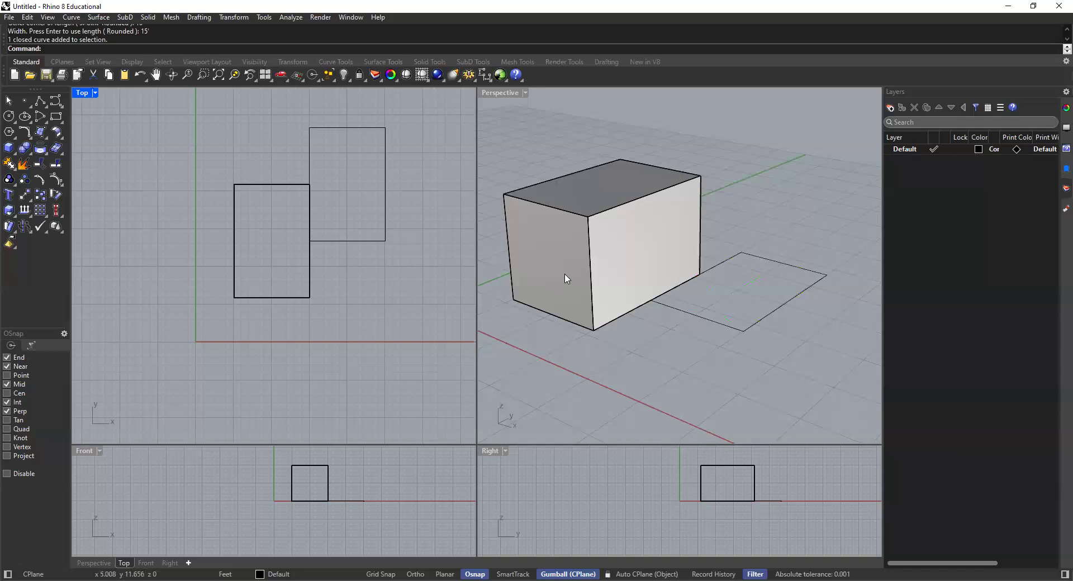
pyautogui.click(595, 253)
pyautogui.press('Escape')
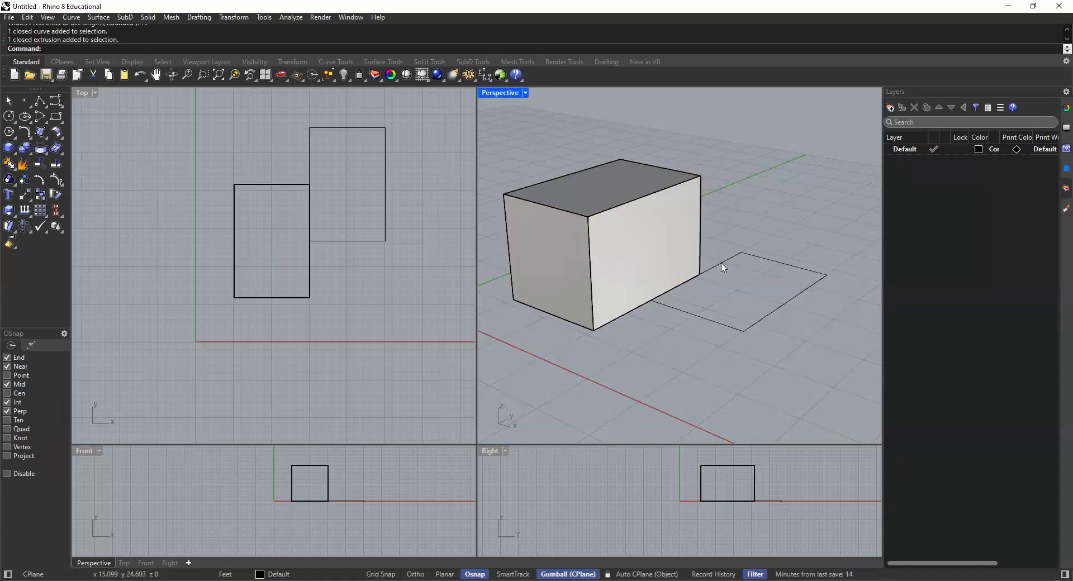
# Step: Extrude the new rectangle 10' upward with ExtrudeCrv as a closed solid (Solid=Yes)
pyautogui.click(729, 260)
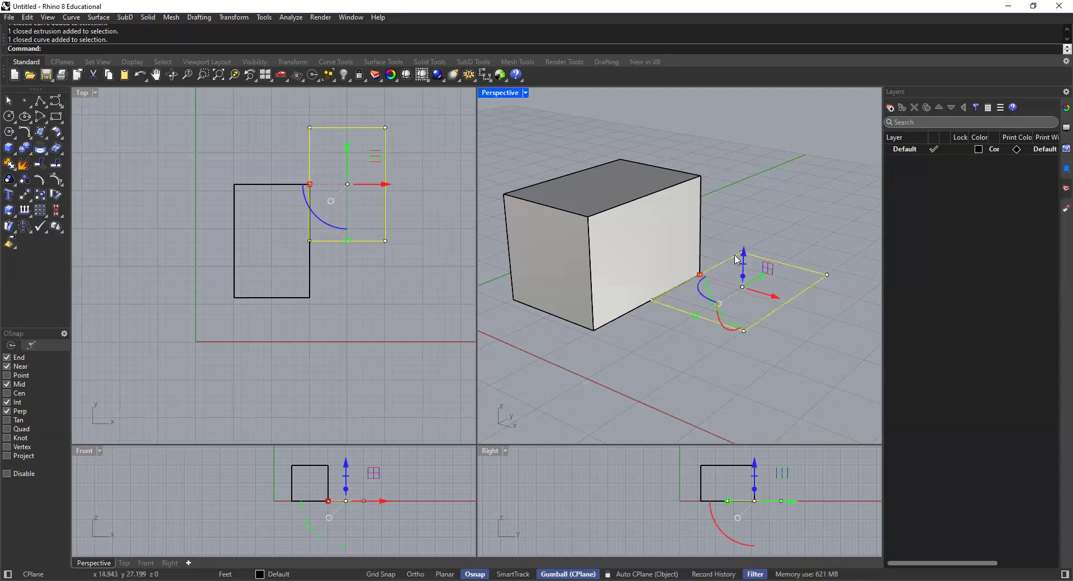
pyautogui.scroll(1, 734, 258)
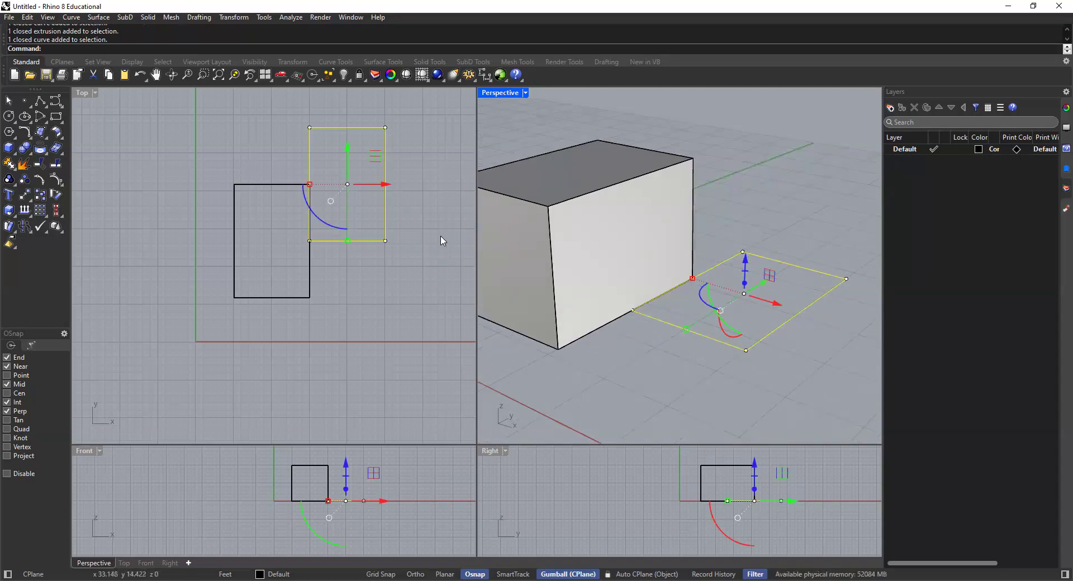
pyautogui.write('Ext')
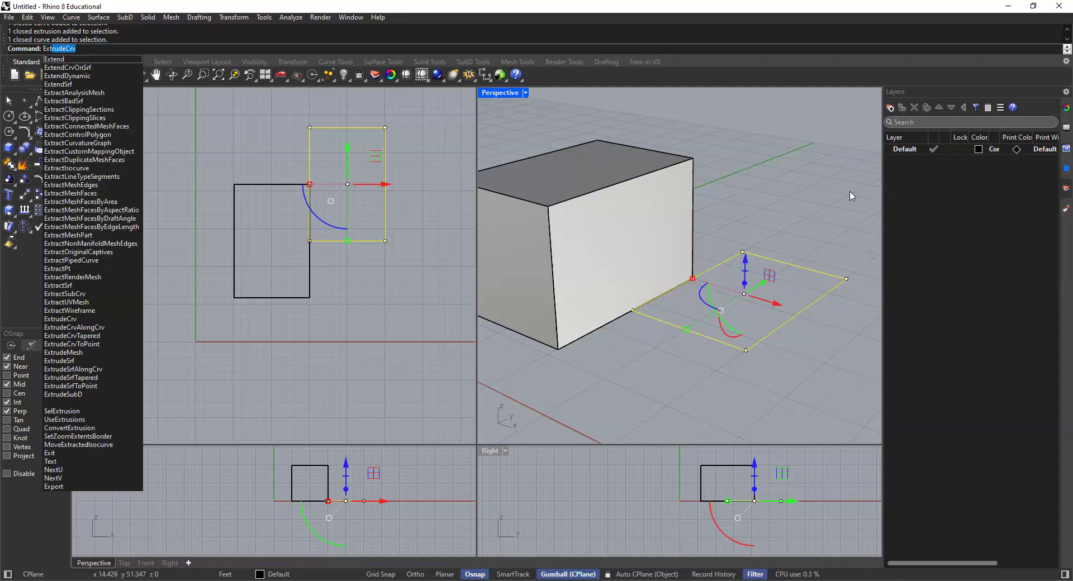
pyautogui.press('BackSpace')
pyautogui.press('BackSpace')
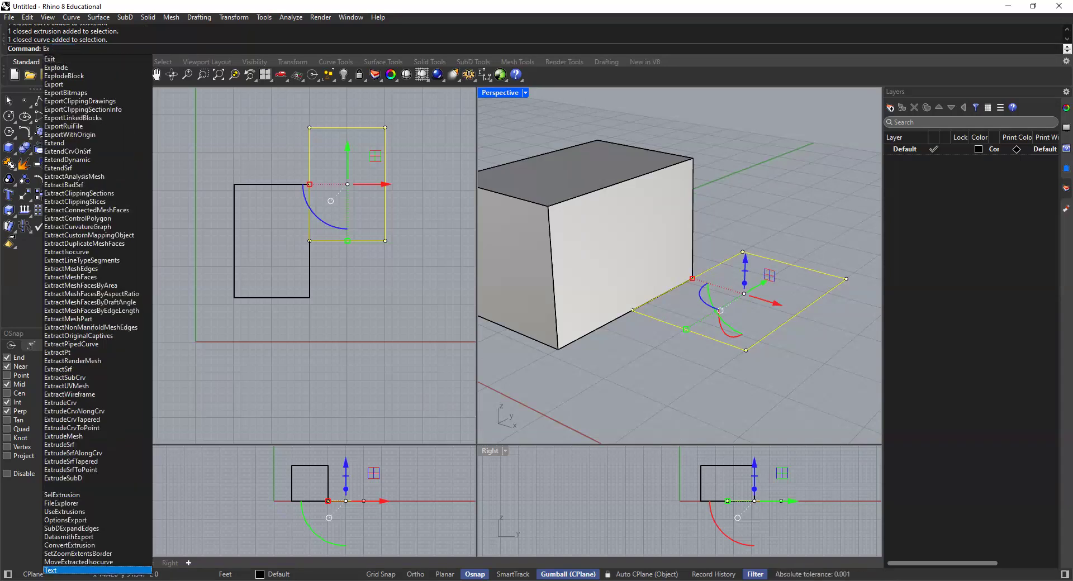
pyautogui.write('trudeCrv')
pyautogui.press('Return')
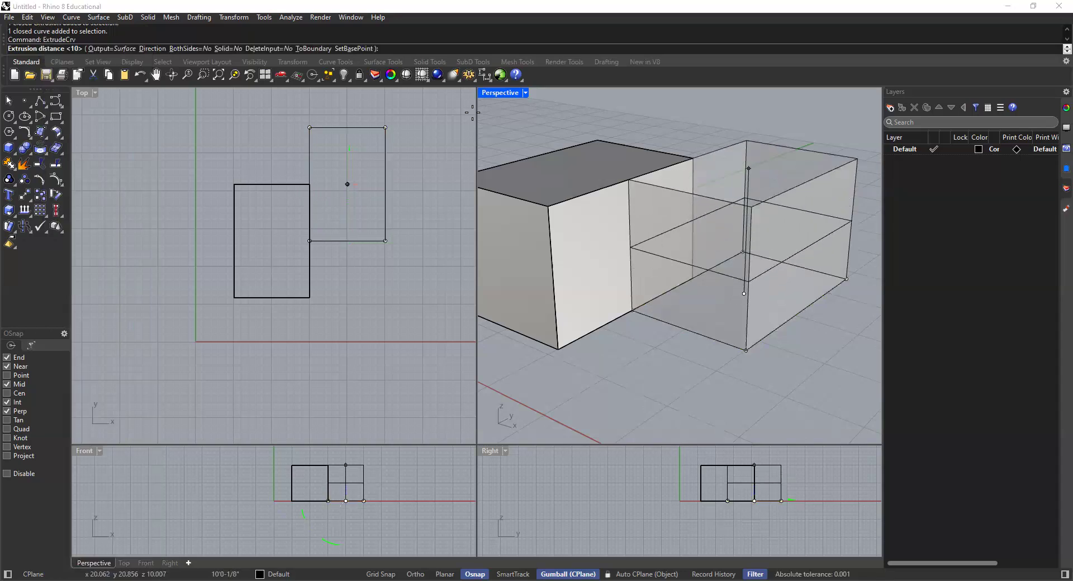
pyautogui.click(224, 50)
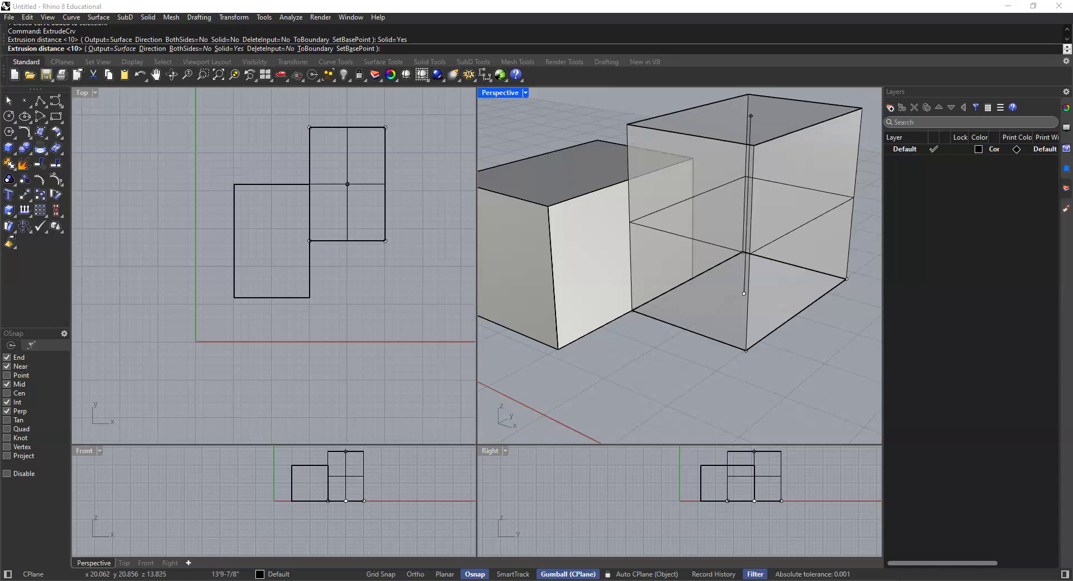
pyautogui.write("10'")
pyautogui.press('Return')
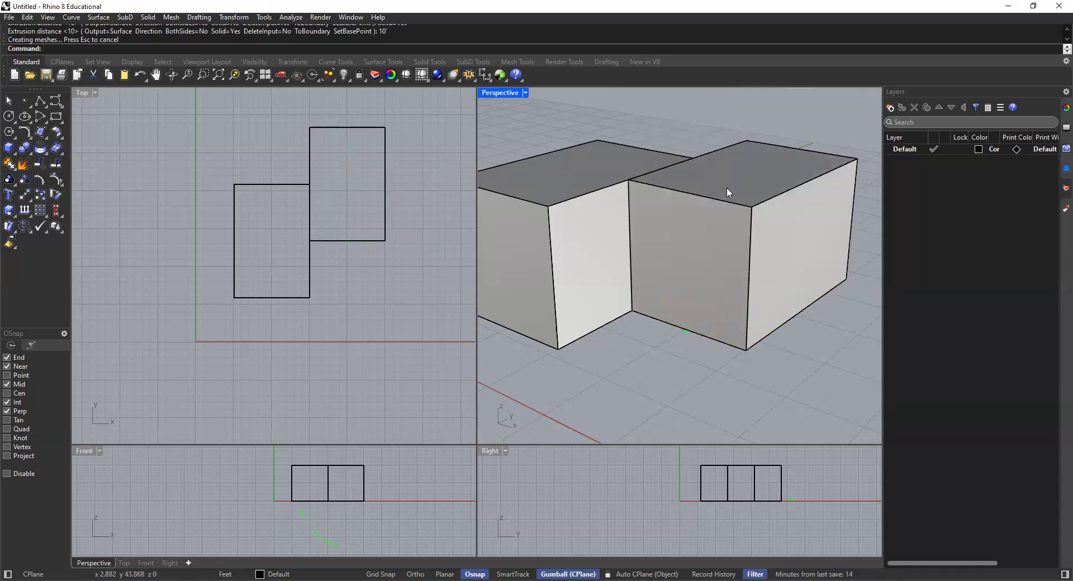
# Step: Examine the two adjoining boxes in the Top and Perspective viewports, selecting and deselecting them individually
pyautogui.click(727, 189)
pyautogui.scroll(-2, 416, 262)
pyautogui.moveTo(417, 263); pyautogui.dragTo(421, 284, button='right')
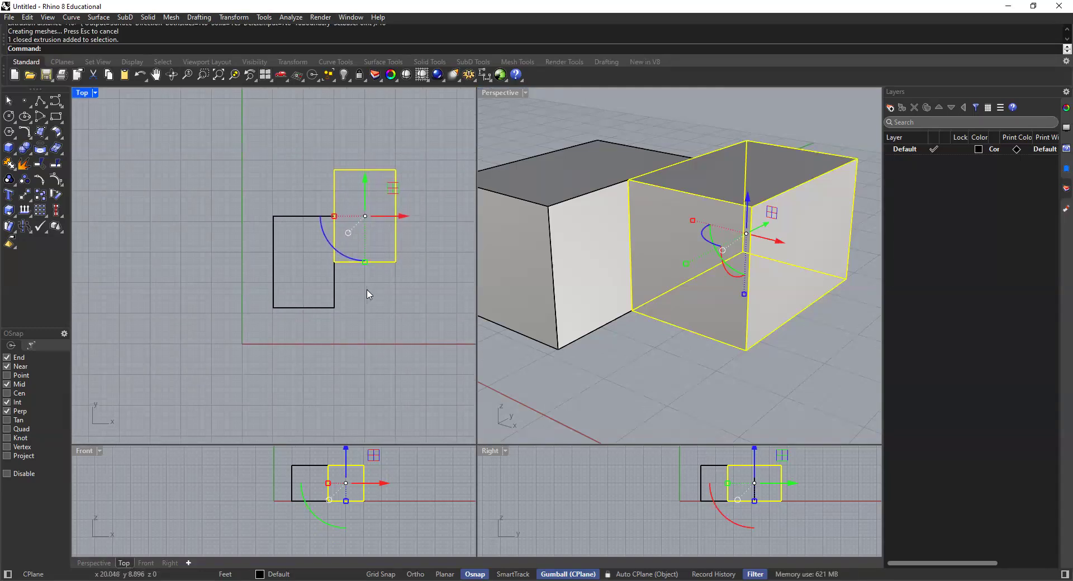
pyautogui.click(718, 131)
pyautogui.click(707, 217)
pyautogui.click(585, 225)
pyautogui.press('Escape')
pyautogui.moveTo(345, 248)
pyautogui.mouseDown(button='right')
pyautogui.moveTo(371, 253)
pyautogui.moveTo(350, 237)
pyautogui.mouseUp(button='right')
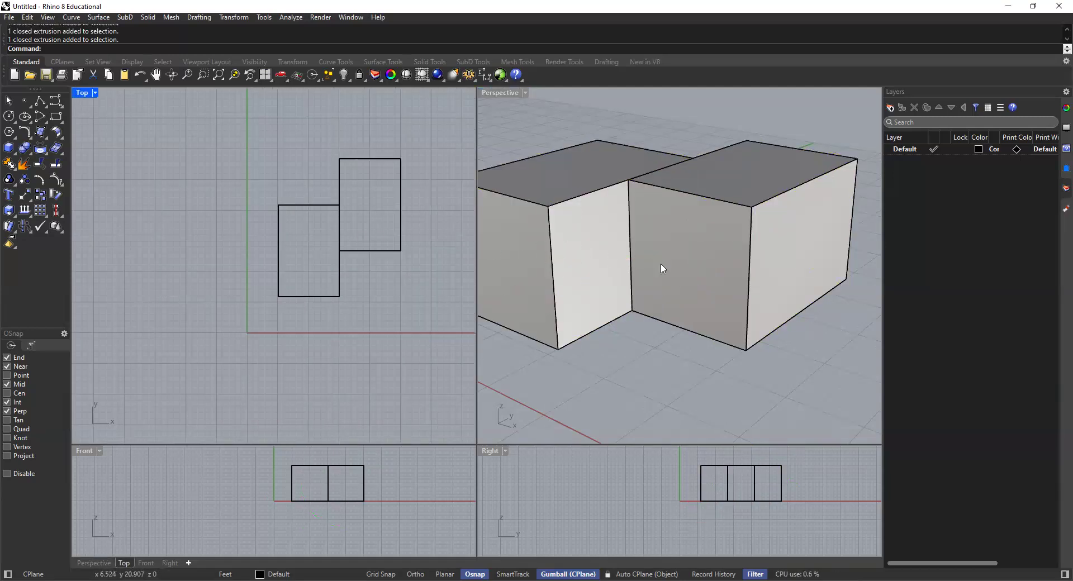
pyautogui.moveTo(620, 225)
pyautogui.mouseDown(button='right')
pyautogui.moveTo(611, 240)
pyautogui.moveTo(629, 234)
pyautogui.mouseUp(button='right')
pyautogui.click(666, 228)
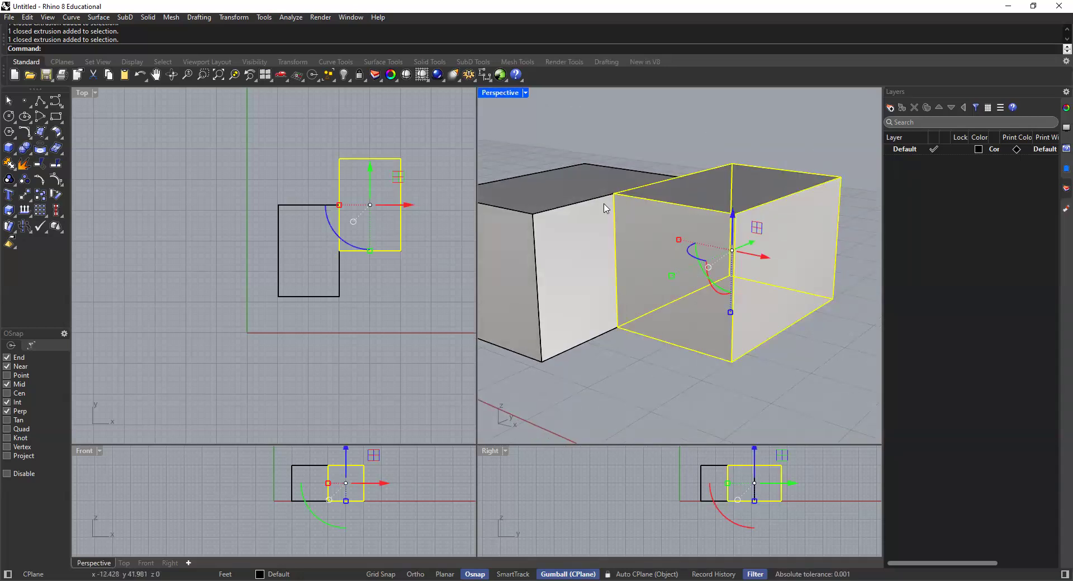
pyautogui.keyDown('shift'); pyautogui.moveTo(619, 213); pyautogui.dragTo(642, 222, button='right'); pyautogui.keyUp('shift')
pyautogui.press('Escape')
pyautogui.click(677, 218)
pyautogui.press('Escape')
pyautogui.click(743, 230)
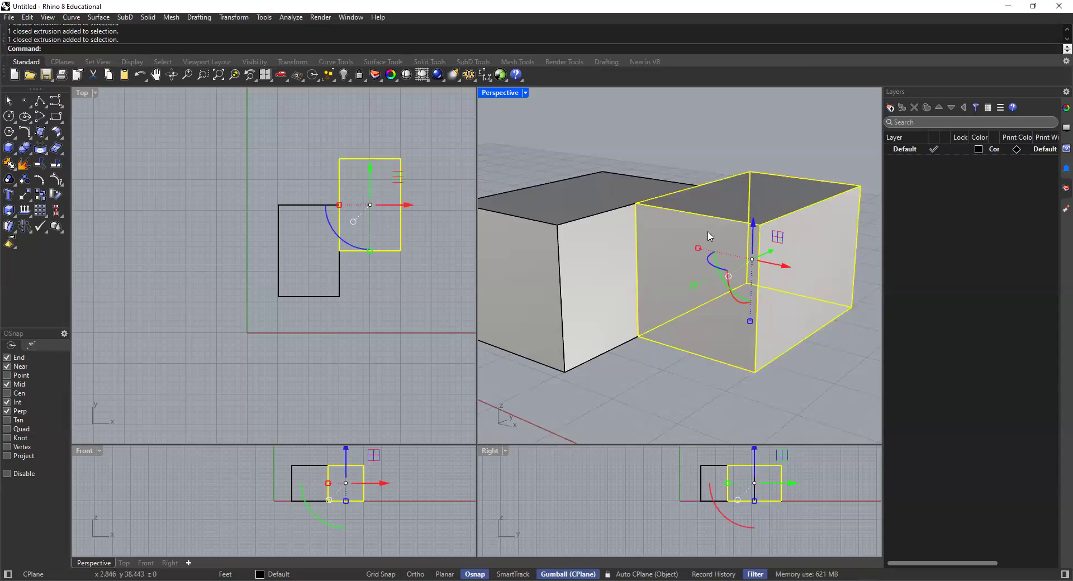
# Step: Examine the second box's gumball move handles in the Perspective viewport, selecting and deselecting the box
pyautogui.click(760, 204)
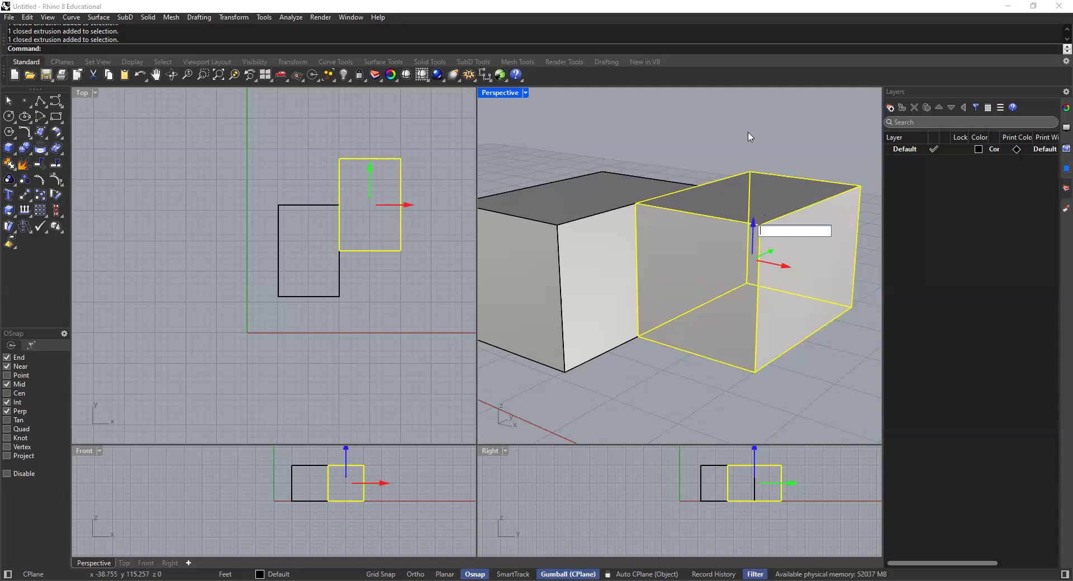
pyautogui.press('Escape')
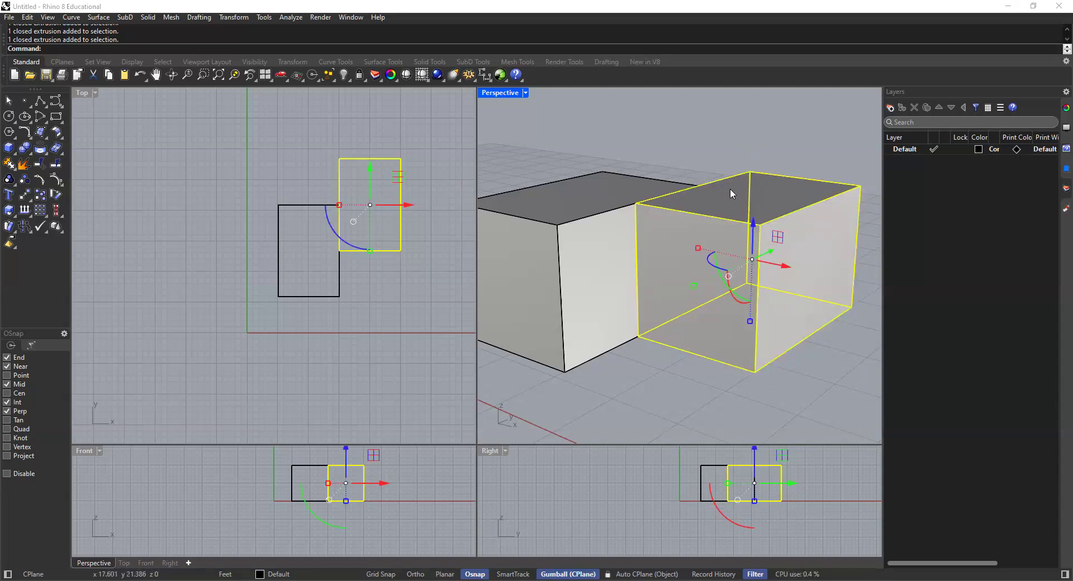
pyautogui.click(687, 164)
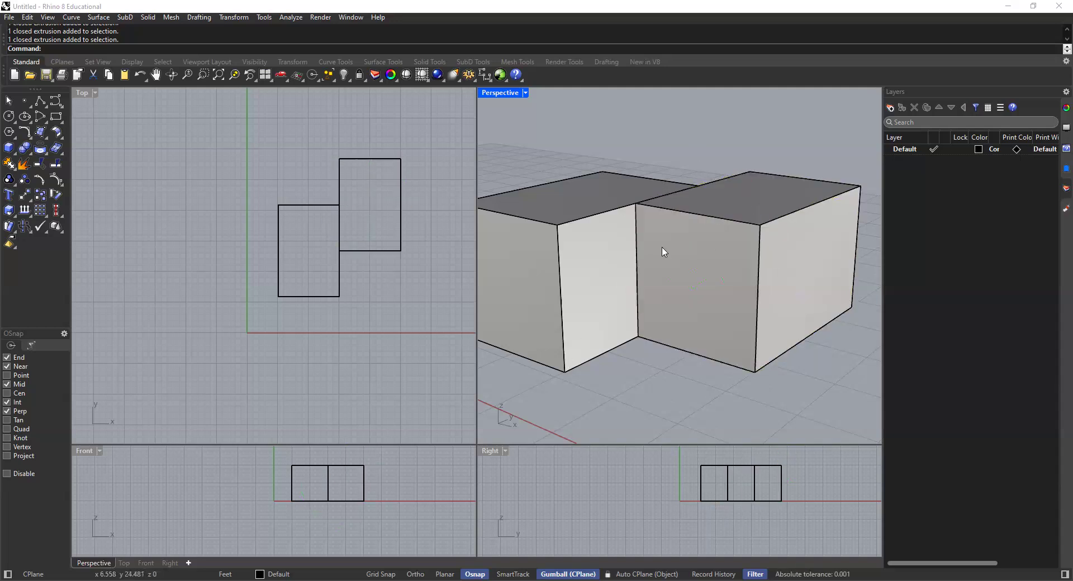
pyautogui.click(756, 227)
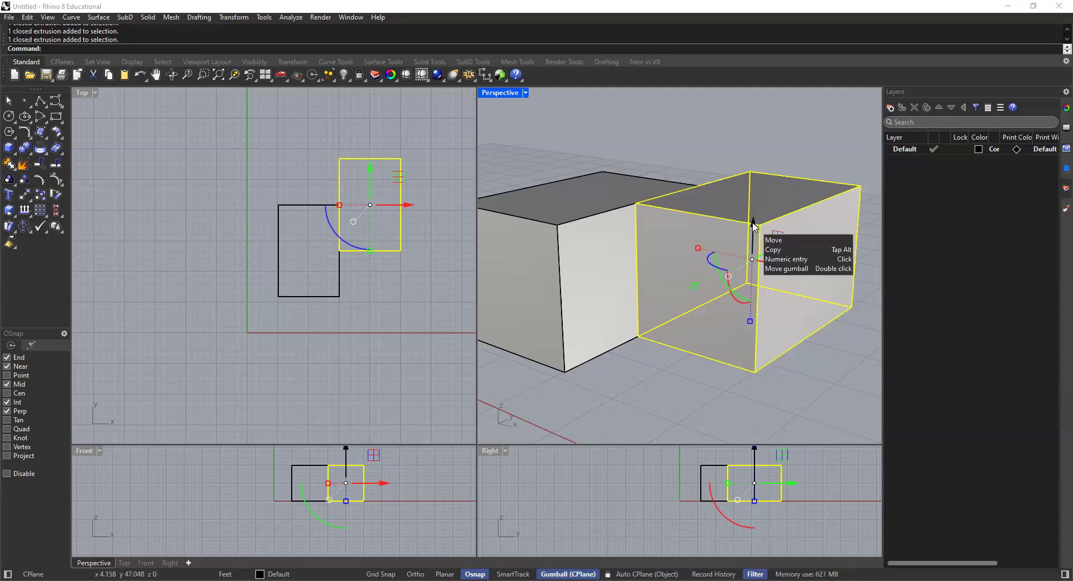
pyautogui.click(659, 162)
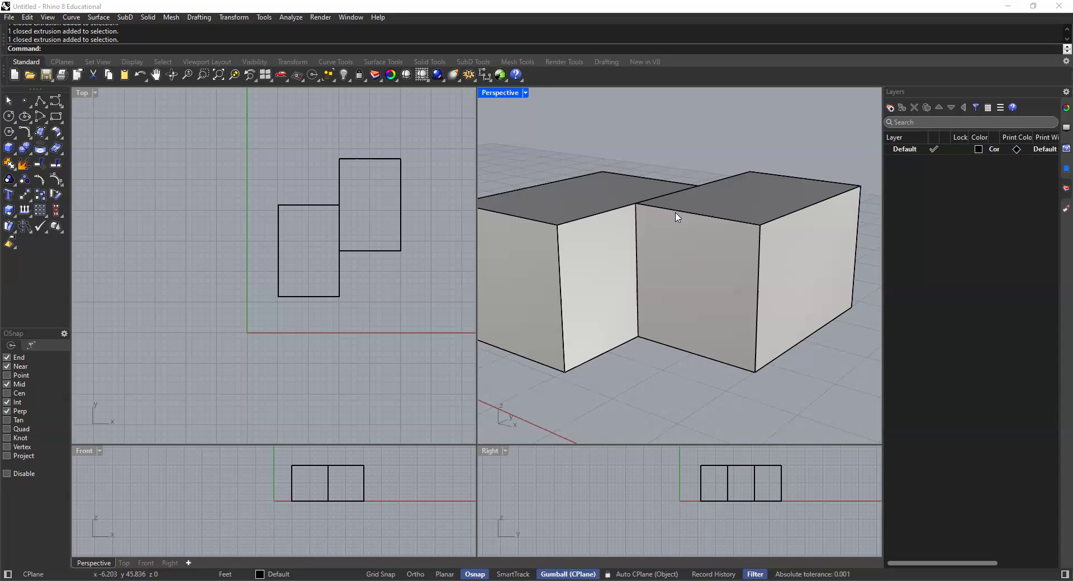
pyautogui.click(678, 217)
pyautogui.click(671, 159)
pyautogui.click(706, 183)
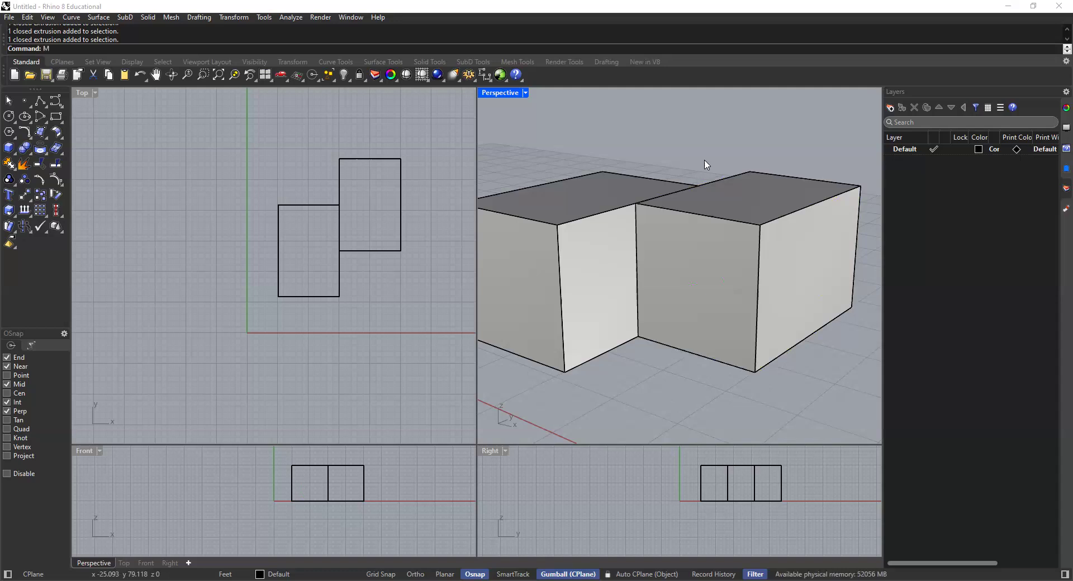
pyautogui.write('ove')
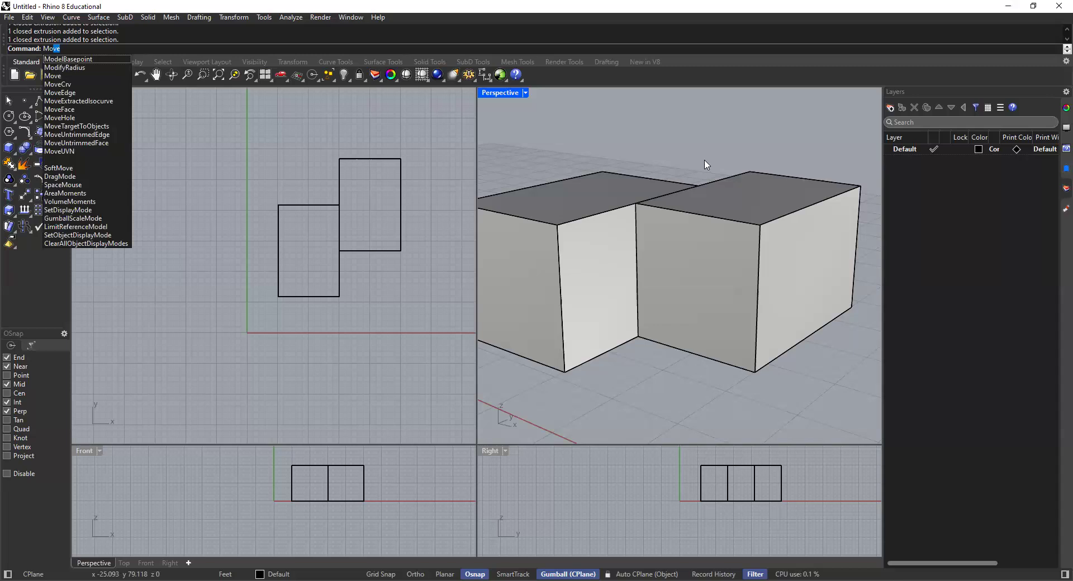
pyautogui.press('Return')
pyautogui.click(716, 190)
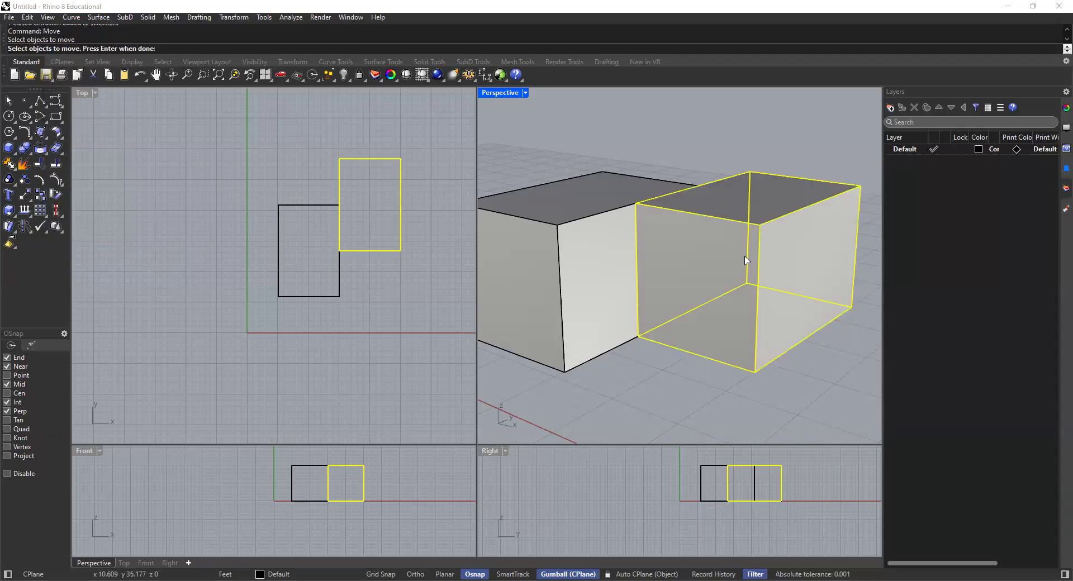
pyautogui.press('Return')
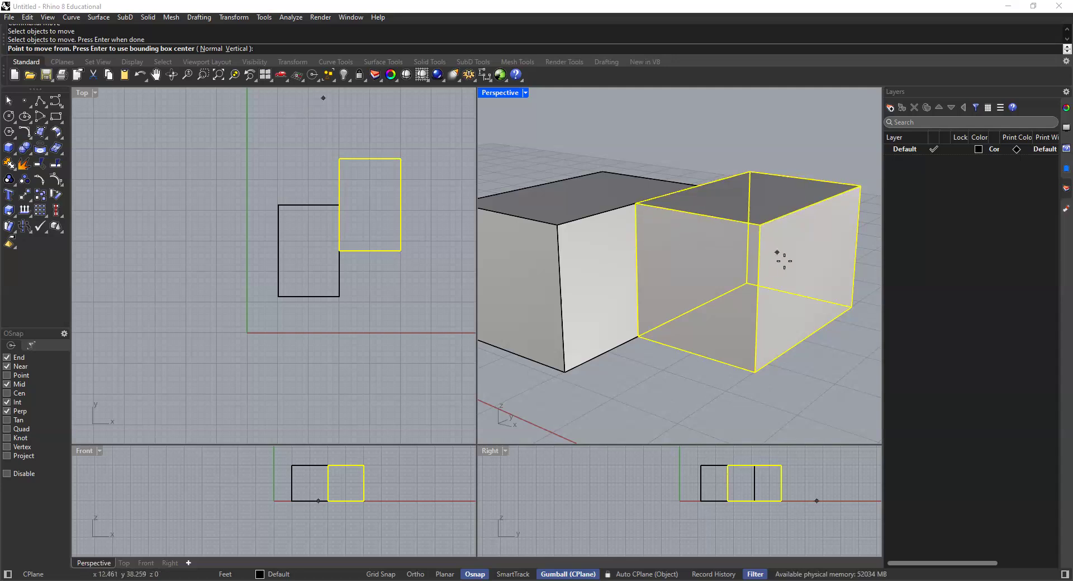
pyautogui.click(816, 276)
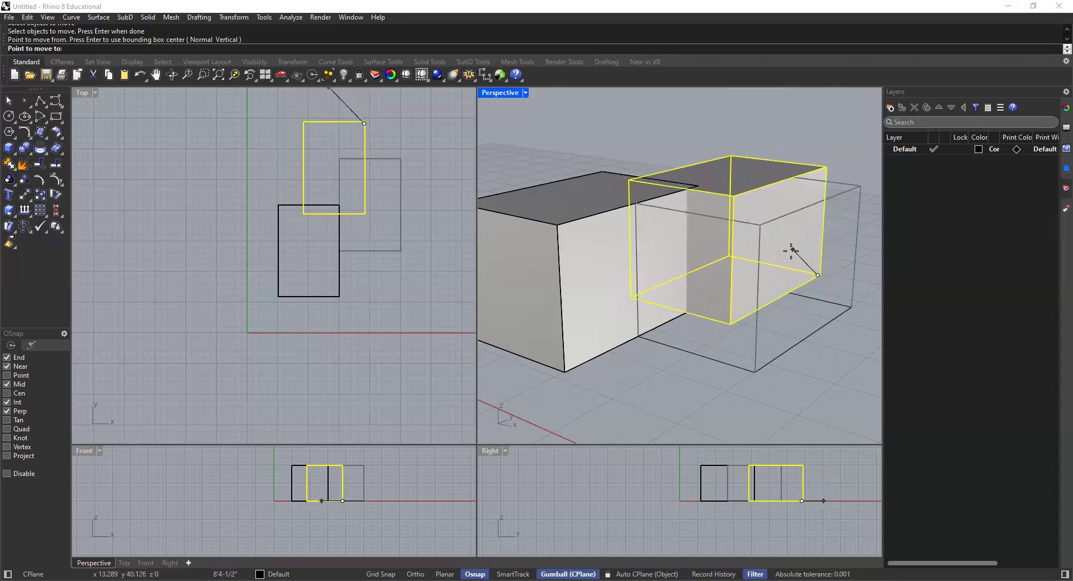
pyautogui.press('Escape')
# Step: Move the second box up 5' from the midpoint of its vertical edge touching the first box to that edge's upper end
pyautogui.press('Return')
pyautogui.click(757, 266)
pyautogui.press('Return')
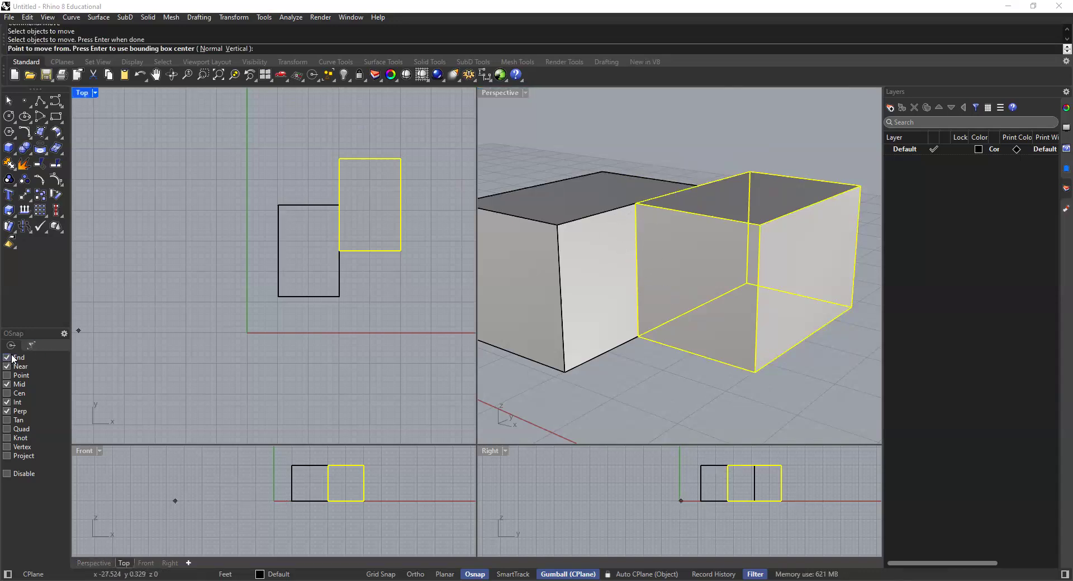
pyautogui.click(637, 272)
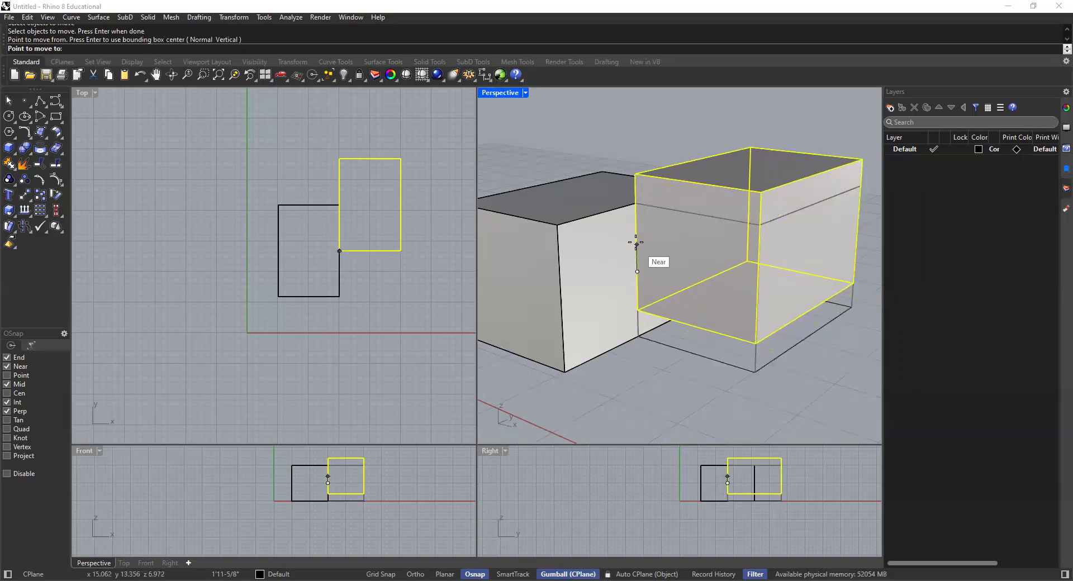
pyautogui.click(637, 204)
# Step: Move the raised box 5' in the negative X direction with Ortho on, using its upper back corner as the base point
pyautogui.moveTo(637, 212); pyautogui.dragTo(725, 234, button='right')
pyautogui.click(725, 235)
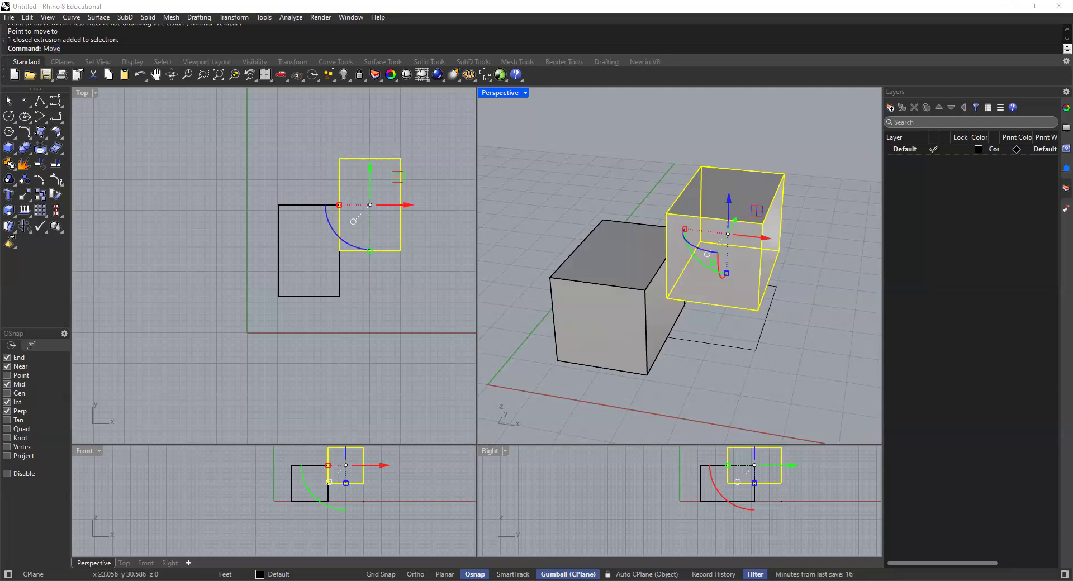
pyautogui.press('Return')
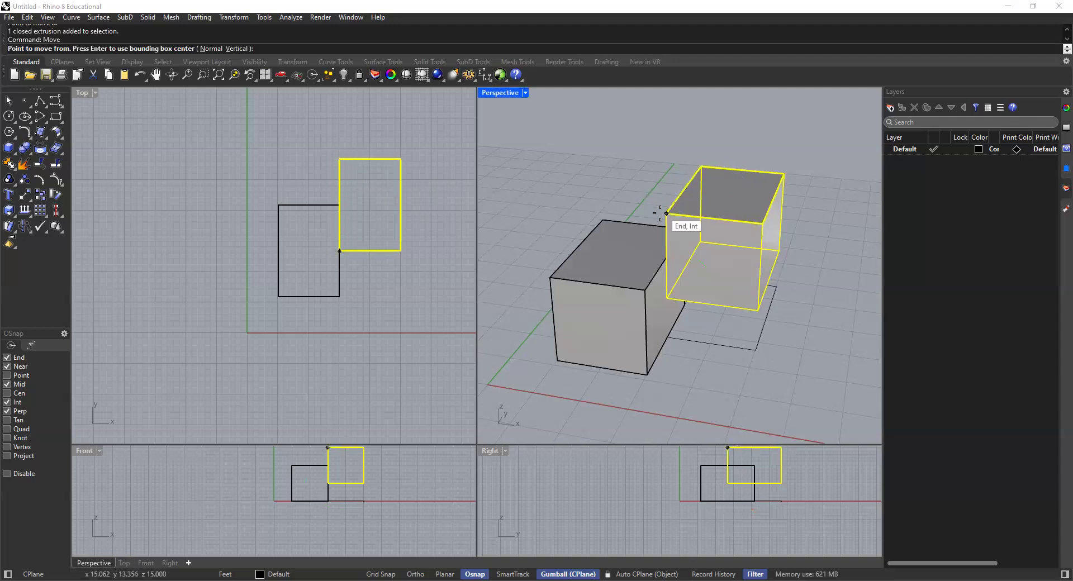
pyautogui.click(701, 166)
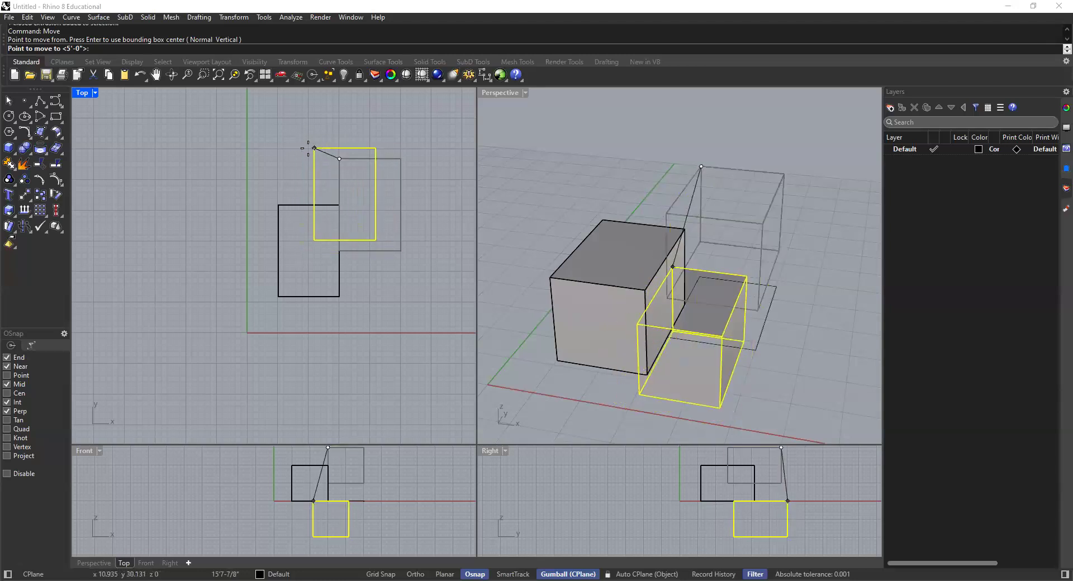
pyautogui.click(417, 568)
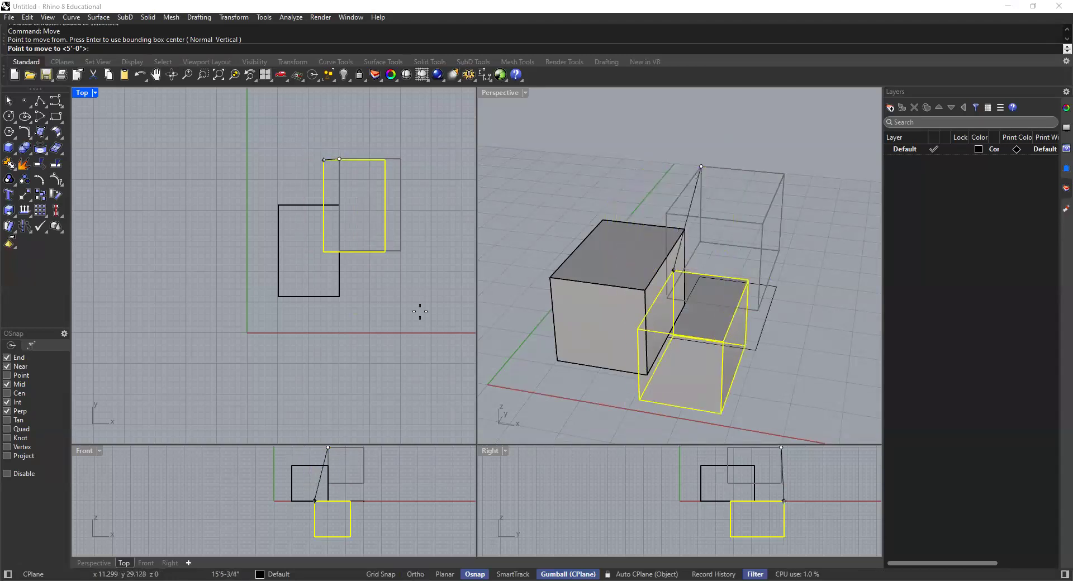
pyautogui.click(422, 573)
pyautogui.click(416, 573)
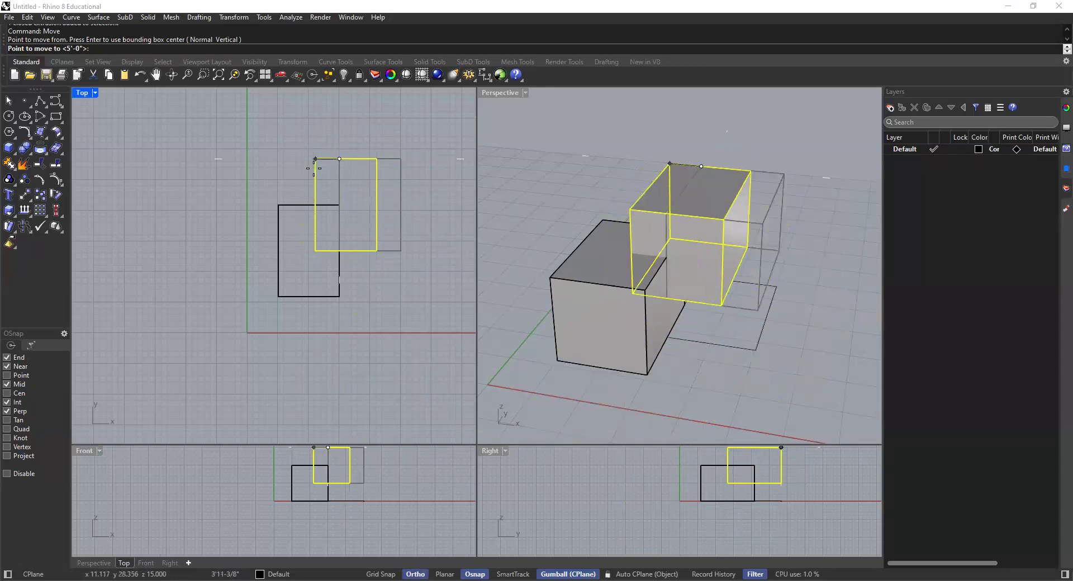
pyautogui.write('5')
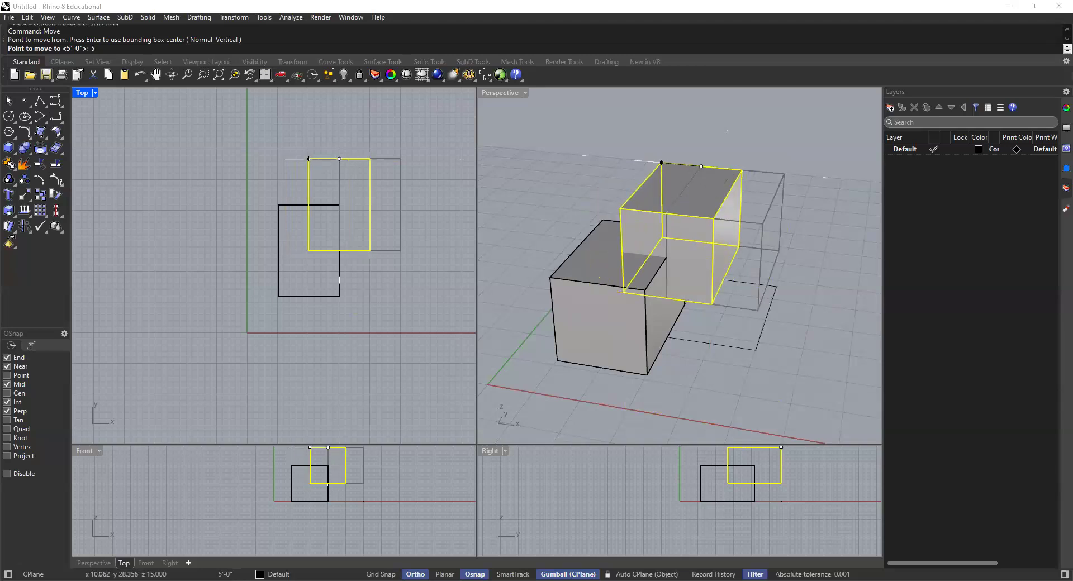
pyautogui.write("'")
pyautogui.press('Return')
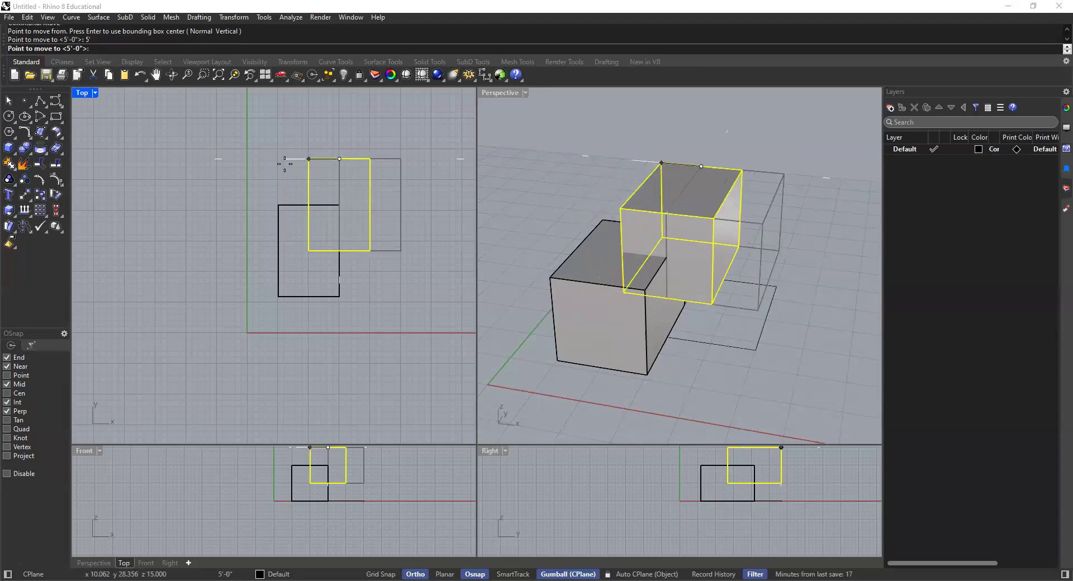
pyautogui.click(273, 150)
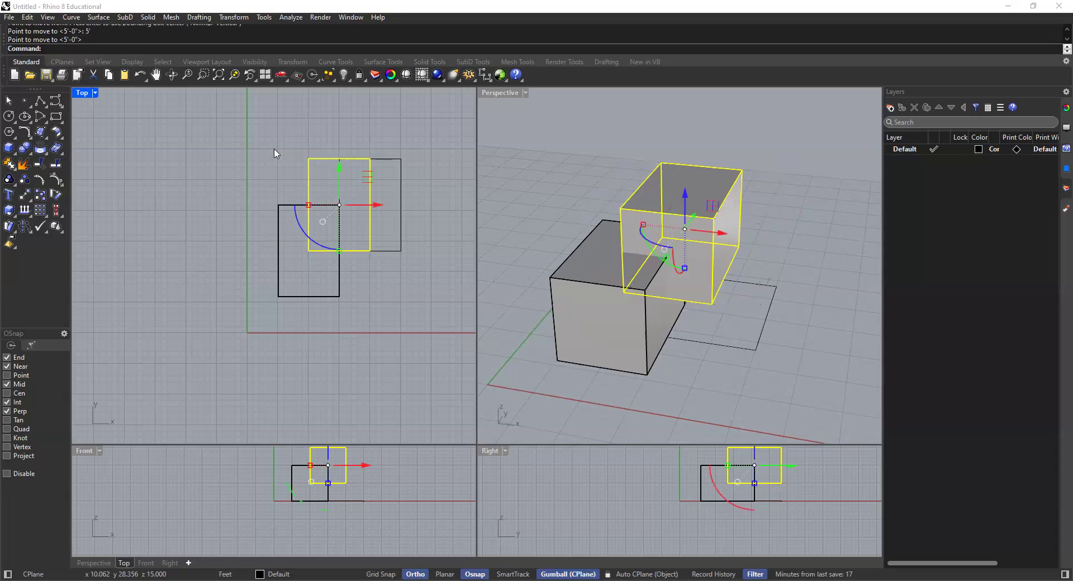
pyautogui.press('Escape')
# Step: Inspect how the moved box overlaps the lower box in the Perspective viewport
pyautogui.moveTo(678, 210); pyautogui.dragTo(646, 254, button='right')
pyautogui.click(648, 250)
pyautogui.click(627, 297)
pyautogui.click(673, 245)
pyautogui.click(618, 227)
pyautogui.click(619, 262)
pyautogui.click(647, 214)
# Step: Delete the leftover base rectangle curve lying on the ground plane beside the lower box
pyautogui.scroll(2, 752, 307)
pyautogui.keyDown('shift'); pyautogui.moveTo(739, 280); pyautogui.dragTo(715, 238, button='right'); pyautogui.keyUp('shift')
pyautogui.click(731, 275)
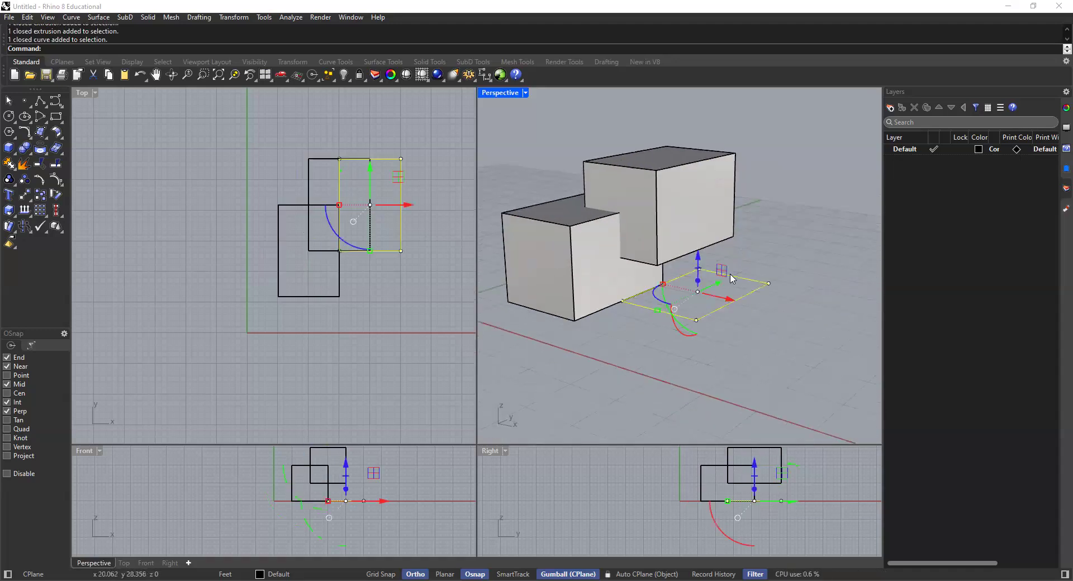
pyautogui.click(765, 275)
pyautogui.click(751, 281)
pyautogui.press('Delete')
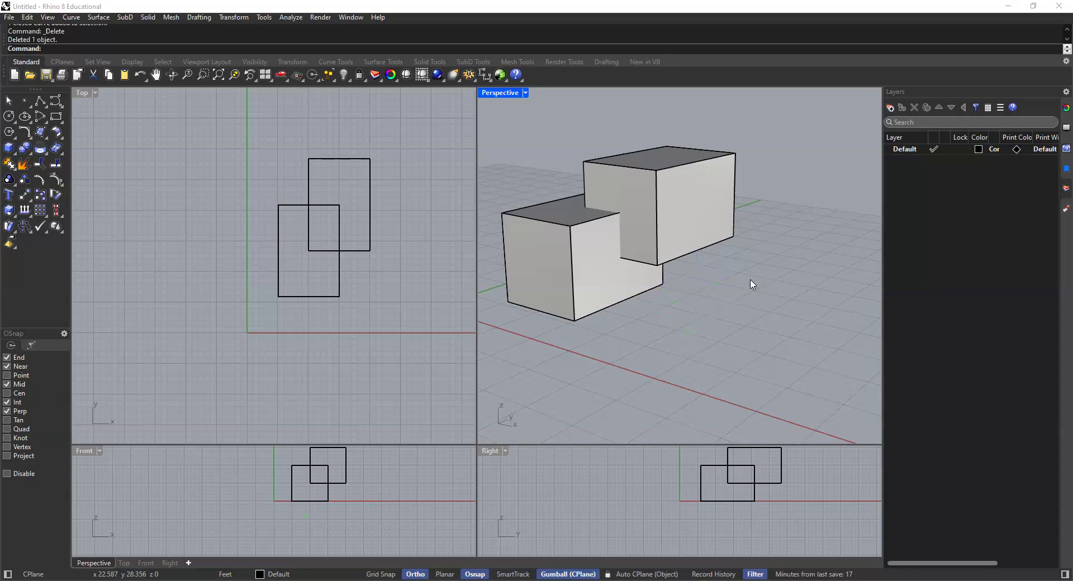
# Step: Examine the overlap between the upper and lower boxes from several angles, selecting each box individually
pyautogui.moveTo(645, 296); pyautogui.dragTo(685, 280, button='right')
pyautogui.click(706, 218)
pyautogui.click(709, 197)
pyautogui.click(598, 179)
pyautogui.click(610, 218)
pyautogui.click(679, 189)
pyautogui.click(611, 249)
pyautogui.click(617, 170)
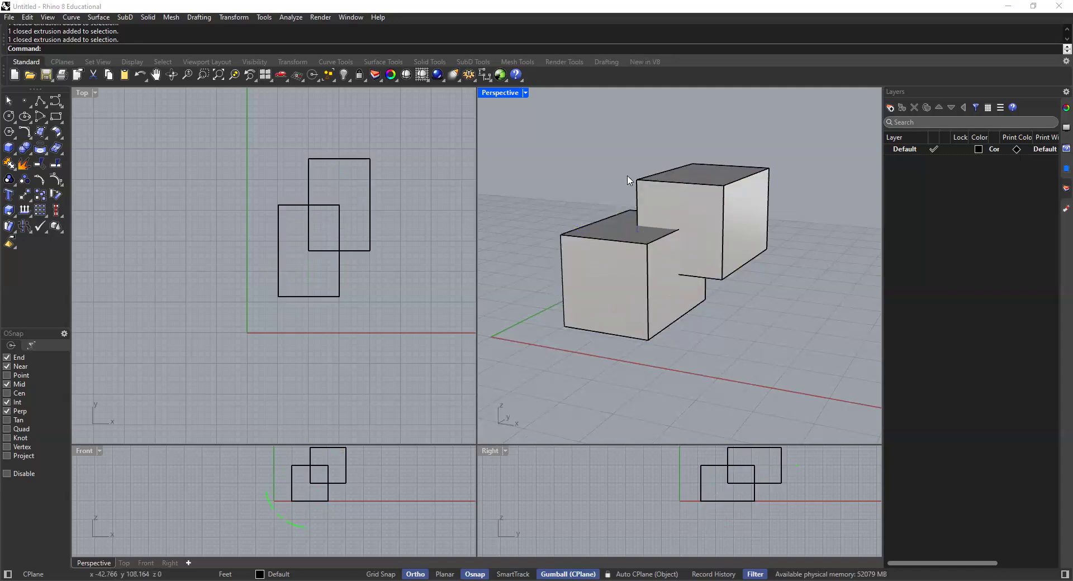
pyautogui.keyDown('shift'); pyautogui.moveTo(627, 174); pyautogui.dragTo(612, 193, button='right'); pyautogui.keyUp('shift')
pyautogui.scroll(2, 633, 222)
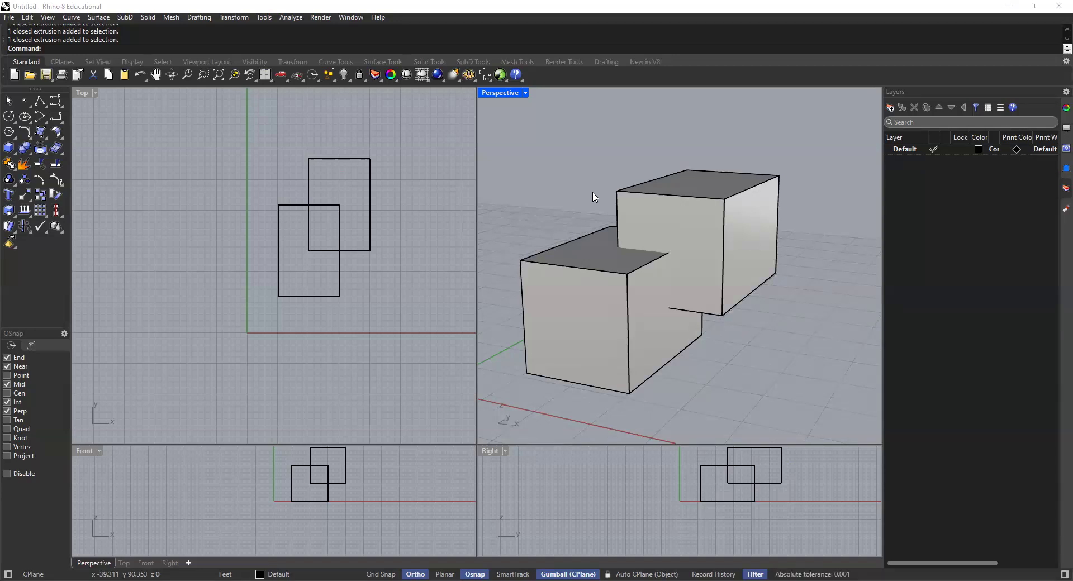
pyautogui.click(632, 196)
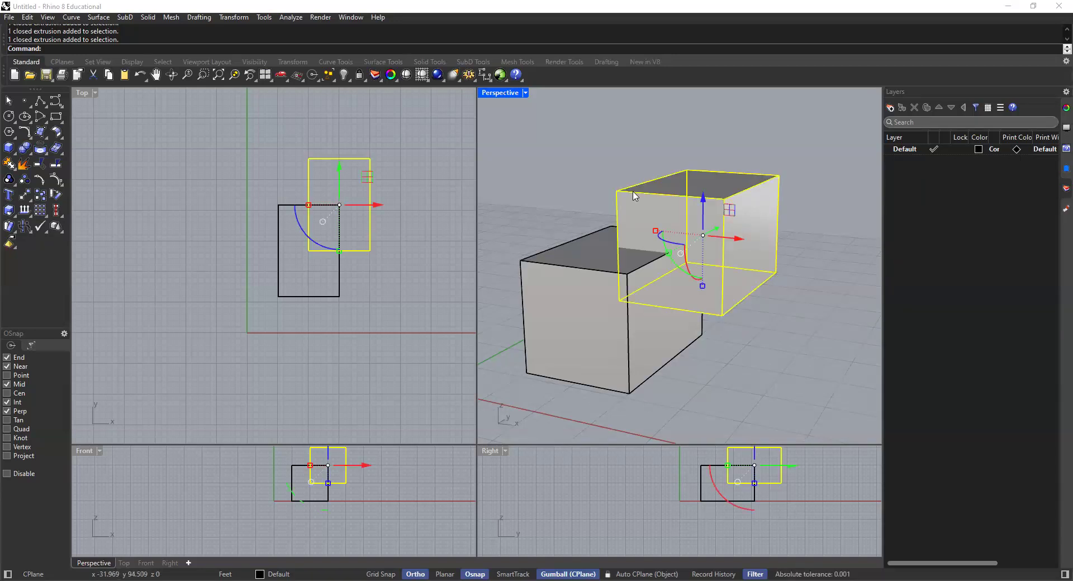
pyautogui.click(637, 146)
pyautogui.click(599, 263)
pyautogui.click(676, 216)
pyautogui.click(629, 256)
pyautogui.click(655, 216)
pyautogui.click(573, 183)
pyautogui.click(658, 228)
pyautogui.click(648, 226)
pyautogui.click(648, 227)
pyautogui.click(625, 267)
pyautogui.click(653, 226)
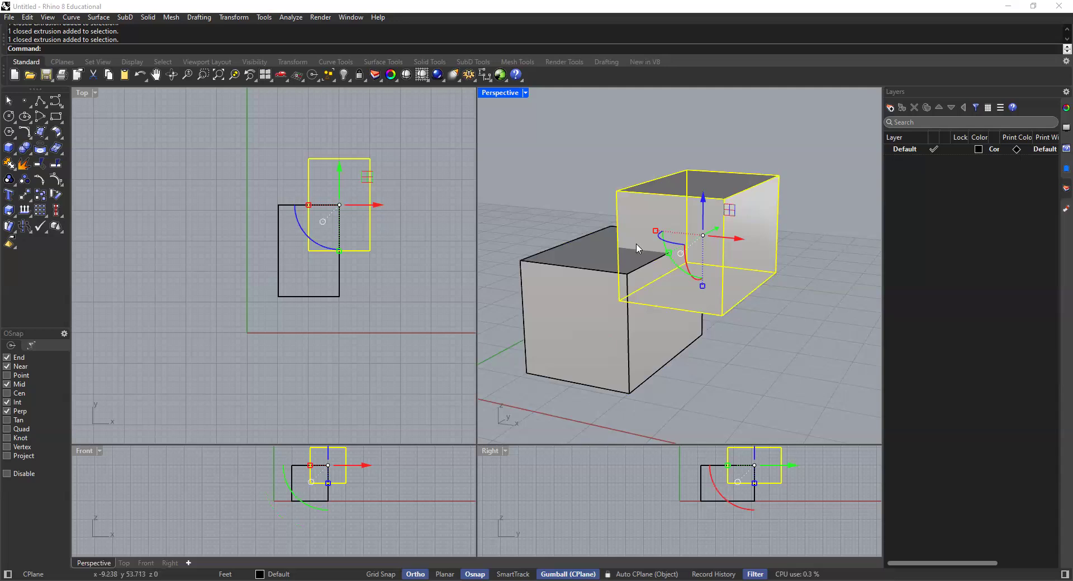
pyautogui.click(583, 198)
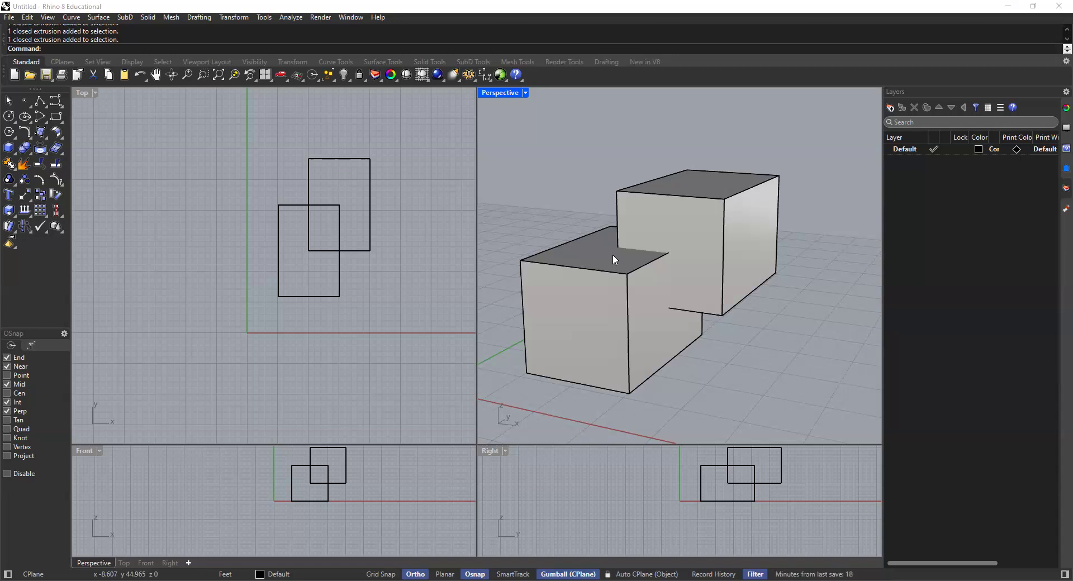
pyautogui.click(659, 228)
pyautogui.click(608, 266)
pyautogui.click(597, 202)
# Step: Merge the two overlapping boxes into one solid with Boolean Union and check that they select together
pyautogui.scroll(-4, 638, 220)
pyautogui.moveTo(718, 256); pyautogui.dragTo(698, 267, button='right')
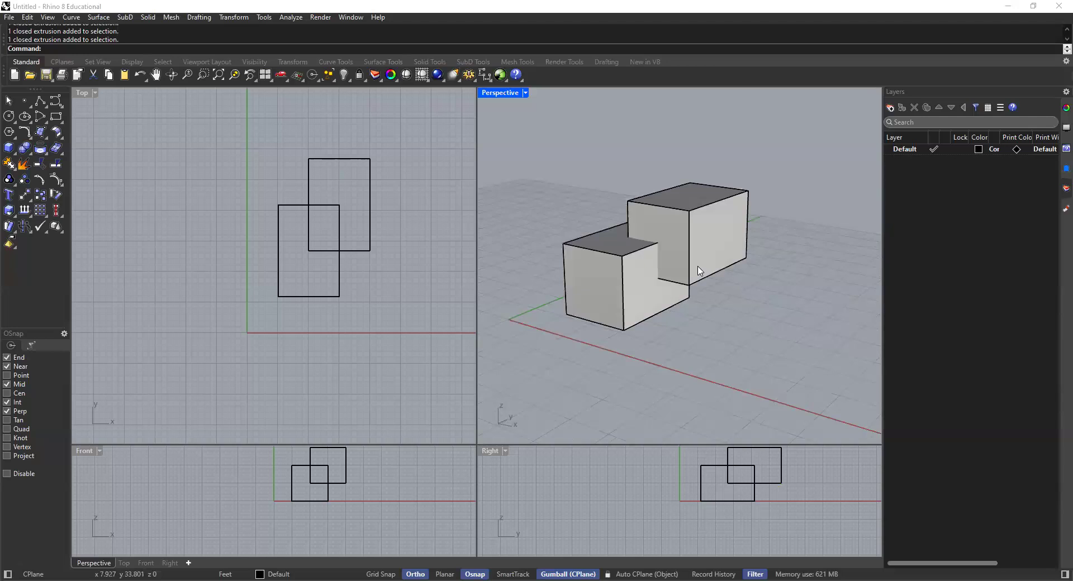
pyautogui.click(674, 260)
pyautogui.click(639, 223)
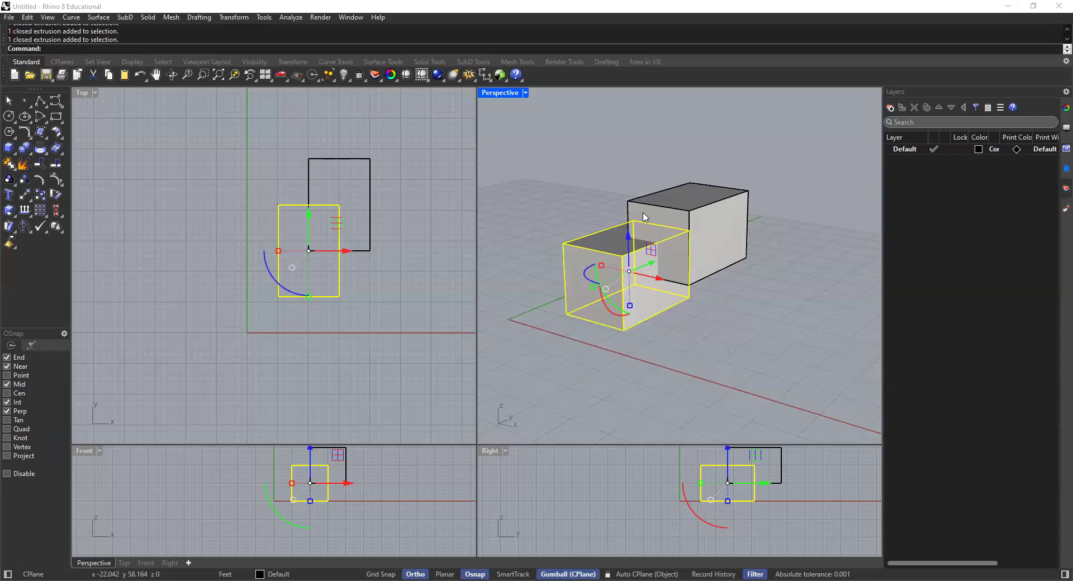
pyautogui.keyDown('shift'); pyautogui.click(644, 216); pyautogui.keyUp('shift')
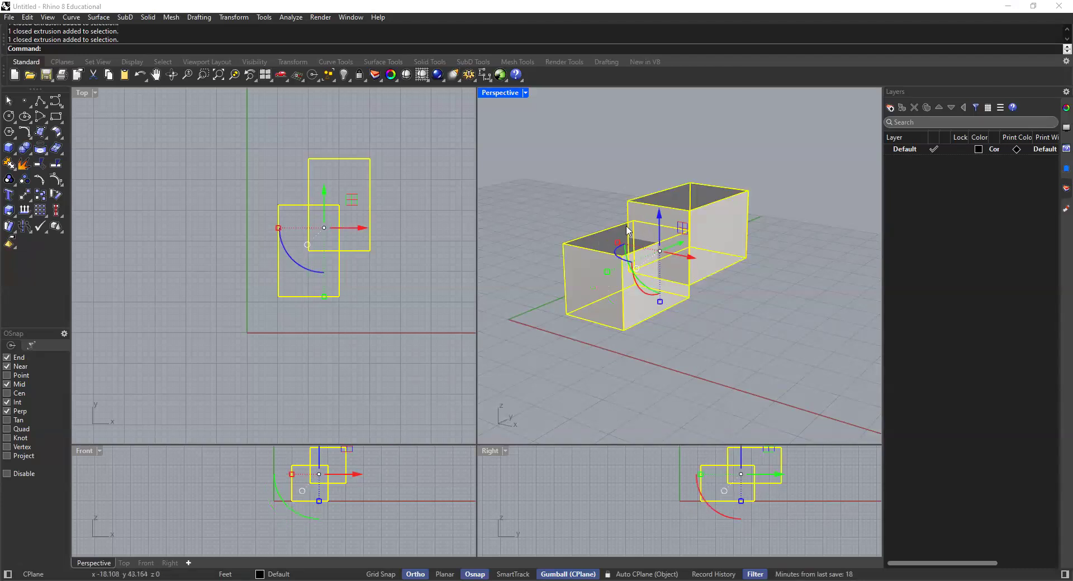
pyautogui.click(25, 148)
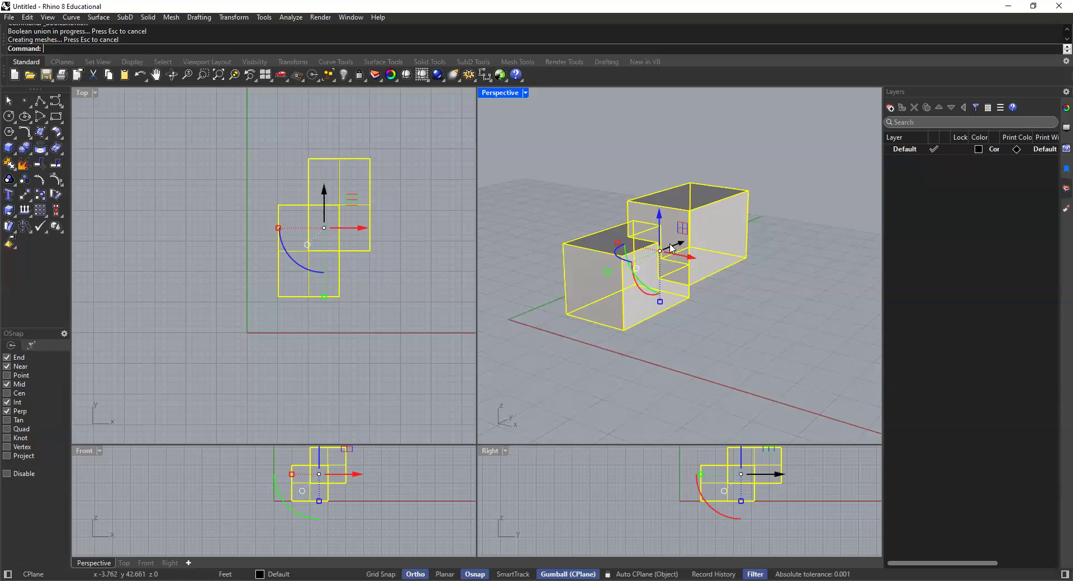
pyautogui.click(767, 171)
pyautogui.click(701, 254)
pyautogui.click(586, 189)
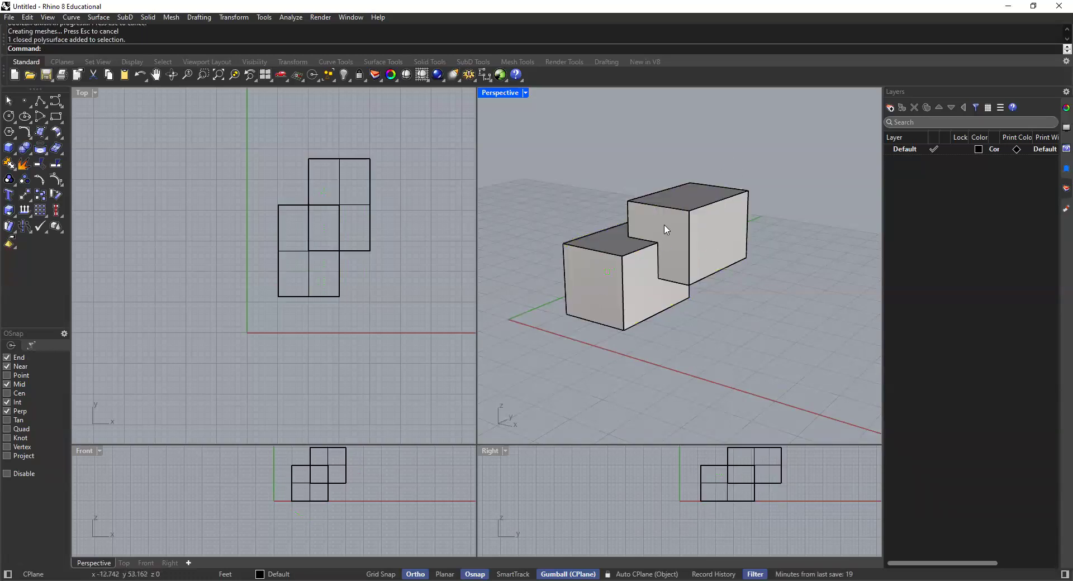
# Step: Draw a 15' by 10' rectangle in the Top viewport, on the ground plane beside the merged solid
pyautogui.moveTo(657, 246); pyautogui.dragTo(608, 253, button='right')
pyautogui.scroll(-2, 618, 257)
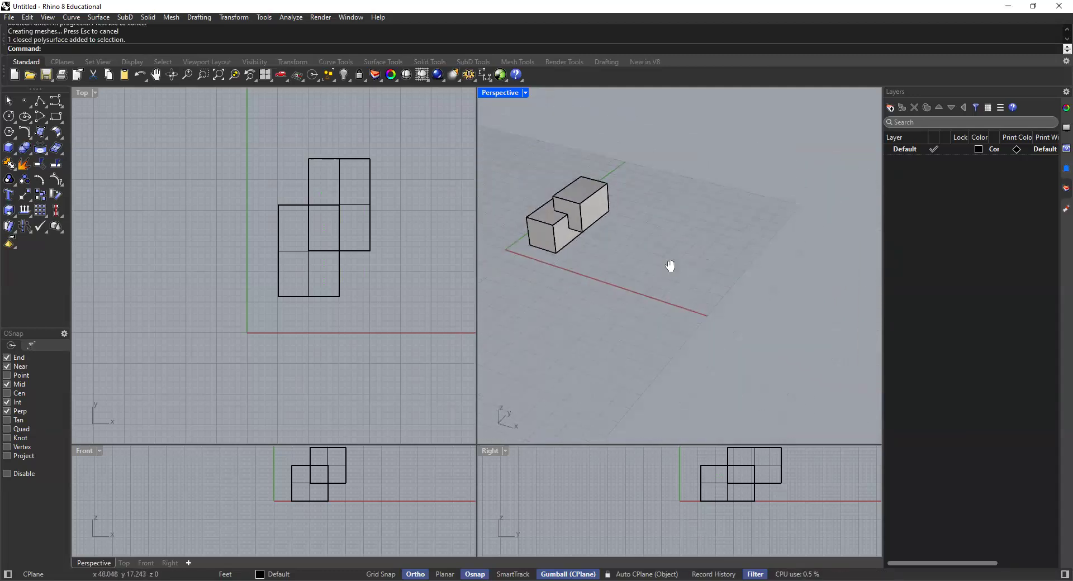
pyautogui.scroll(-2, 625, 242)
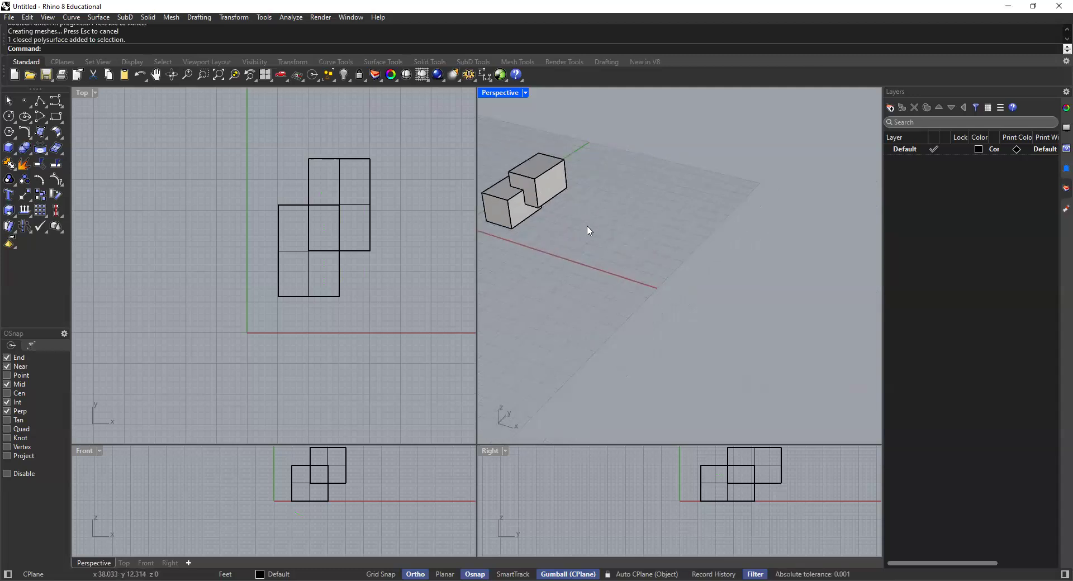
pyautogui.keyDown('shift'); pyautogui.moveTo(595, 234); pyautogui.dragTo(606, 252, button='right'); pyautogui.keyUp('shift')
pyautogui.scroll(4, 633, 256)
pyautogui.scroll(-12, 313, 242)
pyautogui.scroll(4, 363, 268)
pyautogui.moveTo(366, 267); pyautogui.dragTo(321, 253, button='right')
pyautogui.scroll(4, 319, 263)
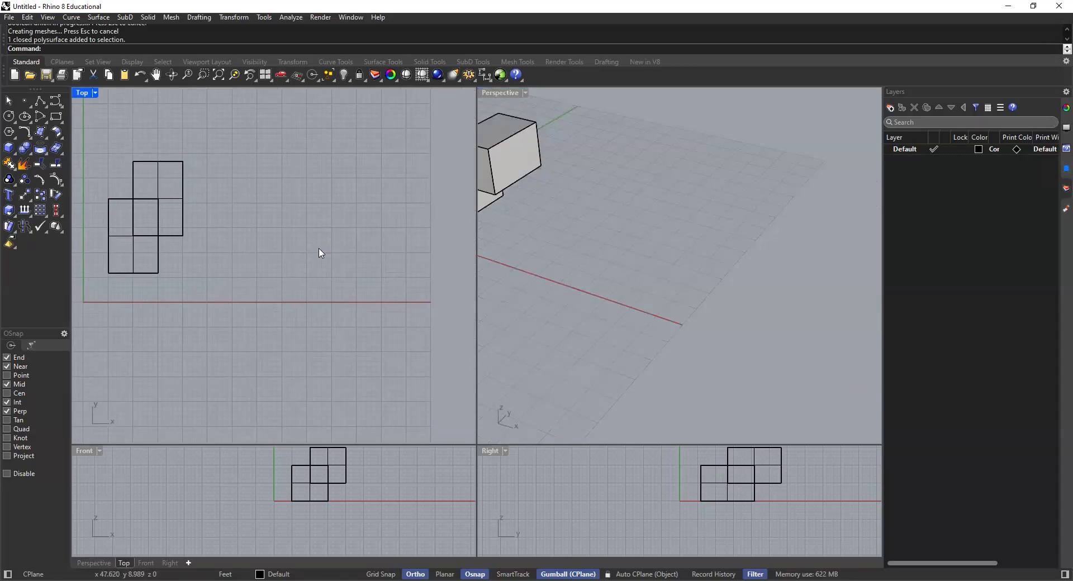
pyautogui.click(56, 117)
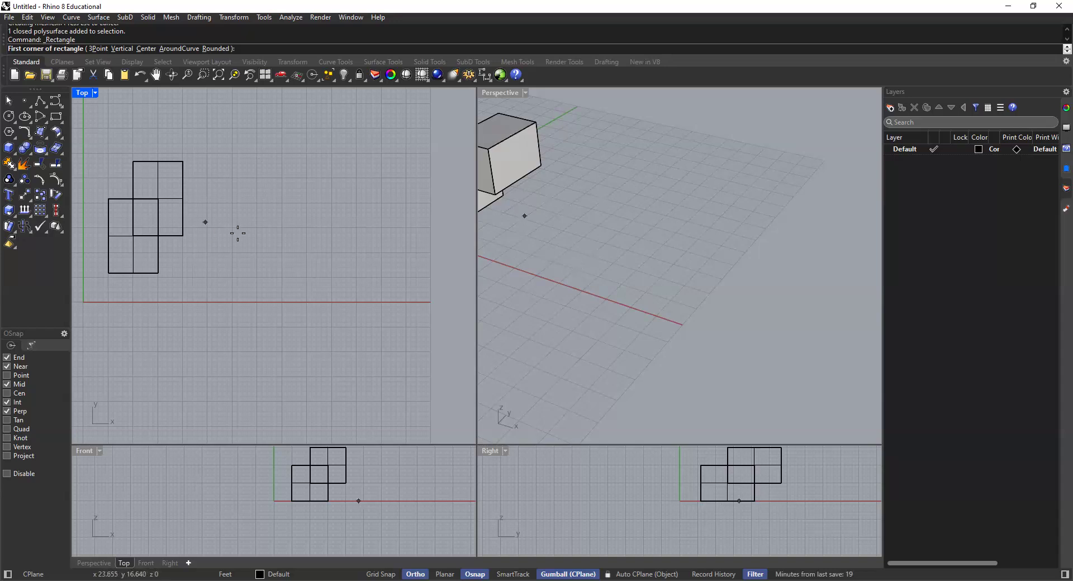
pyautogui.click(307, 275)
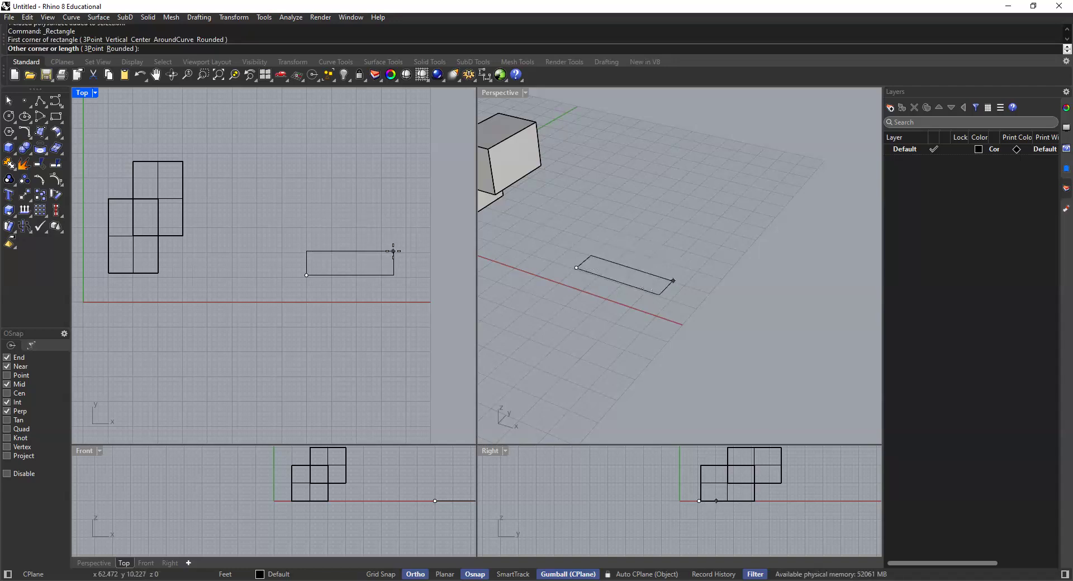
pyautogui.write('15')
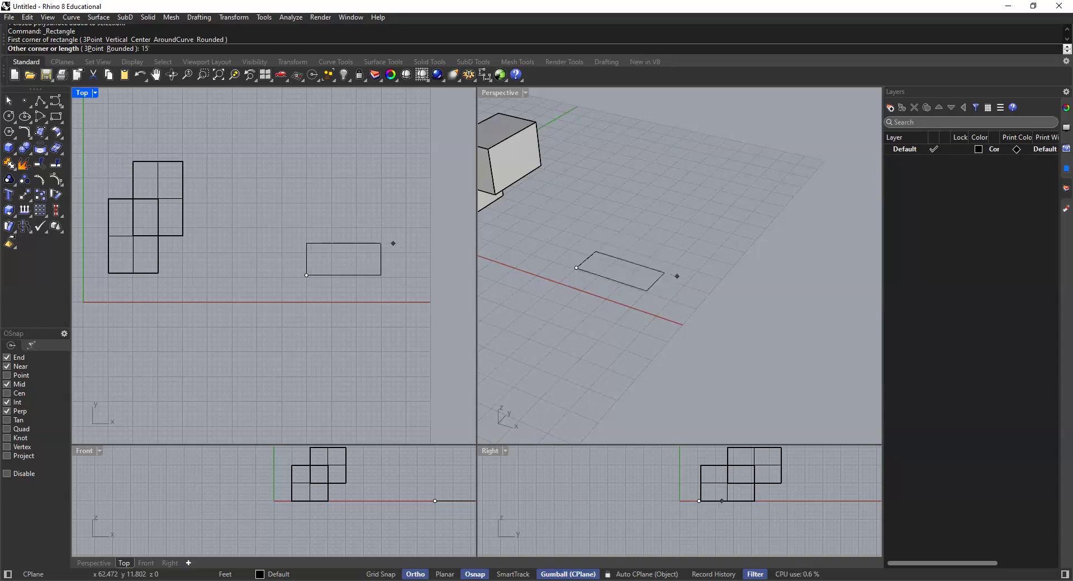
pyautogui.press('Return')
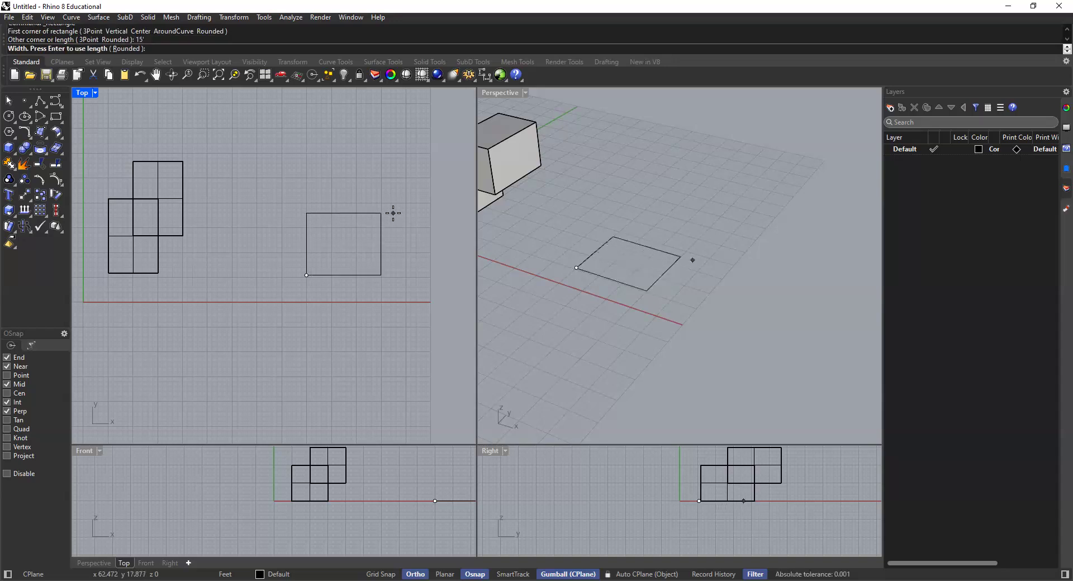
pyautogui.write('10')
pyautogui.press('Return')
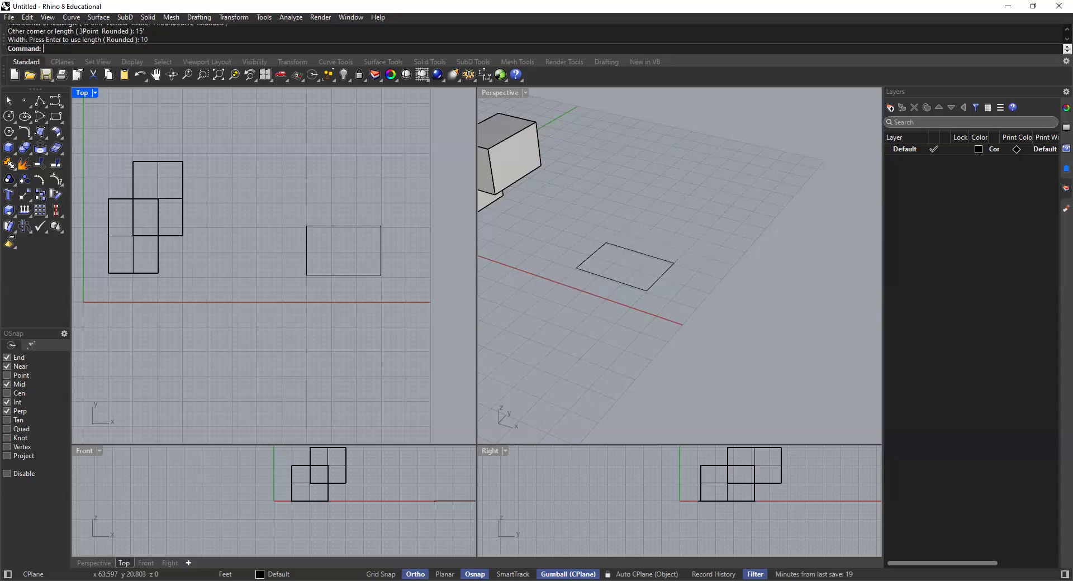
# Step: Extrude the new rectangle 15' upward into a closed solid box with ExtrudeCrv, then deselect everything
pyautogui.click(381, 251)
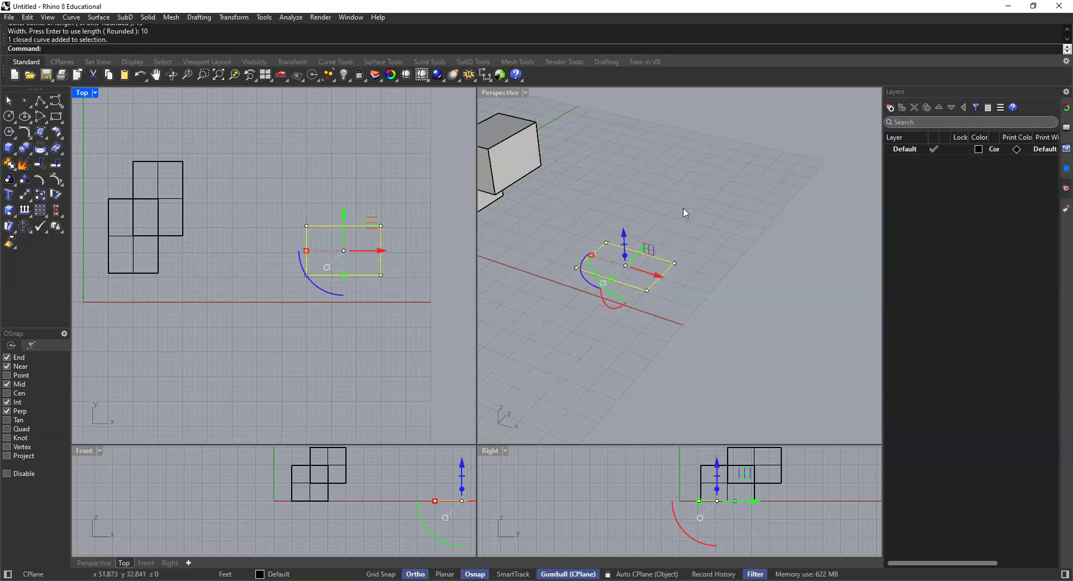
pyautogui.click(648, 249)
pyautogui.scroll(5, 644, 254)
pyautogui.click(643, 257)
pyautogui.scroll(-3, 623, 248)
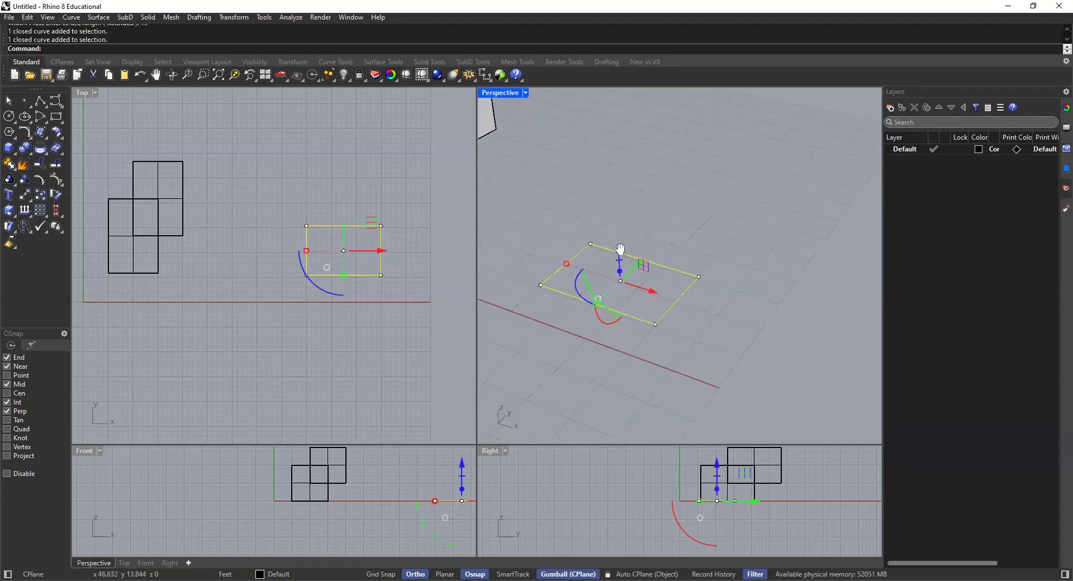
pyautogui.write('ExtrudeCrv')
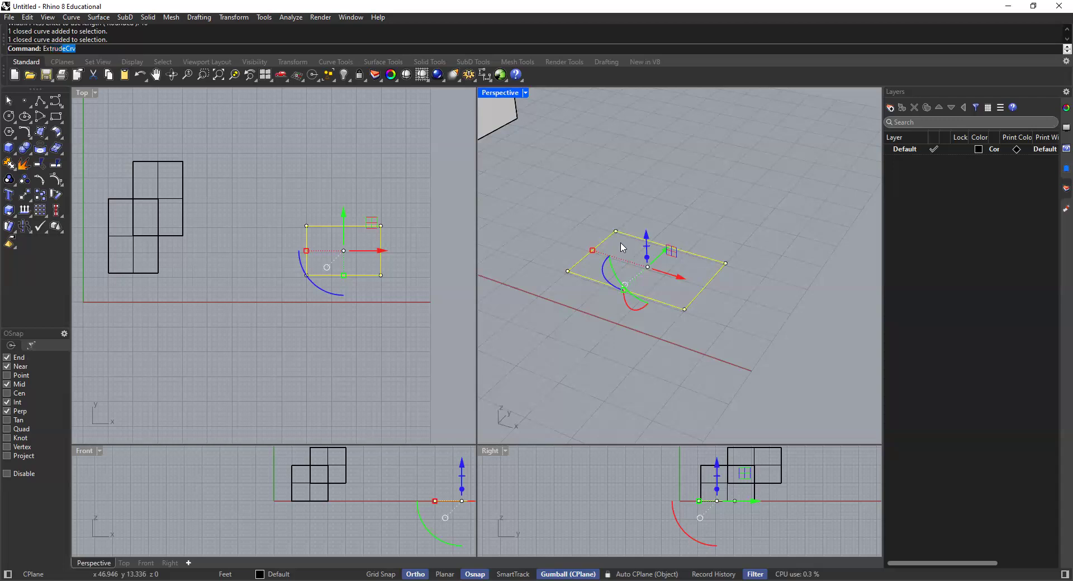
pyautogui.press('Return')
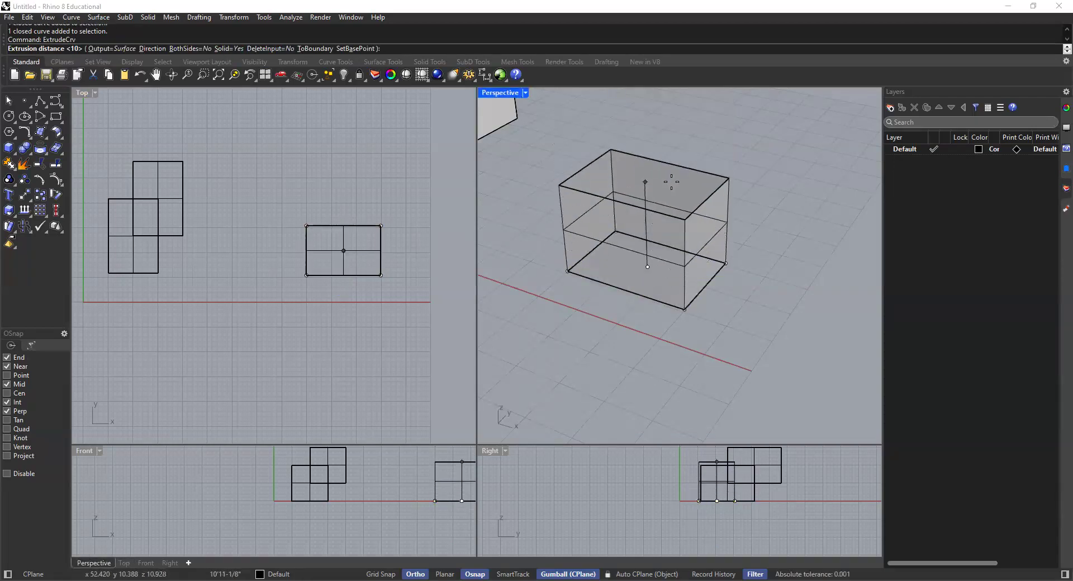
pyautogui.write('15')
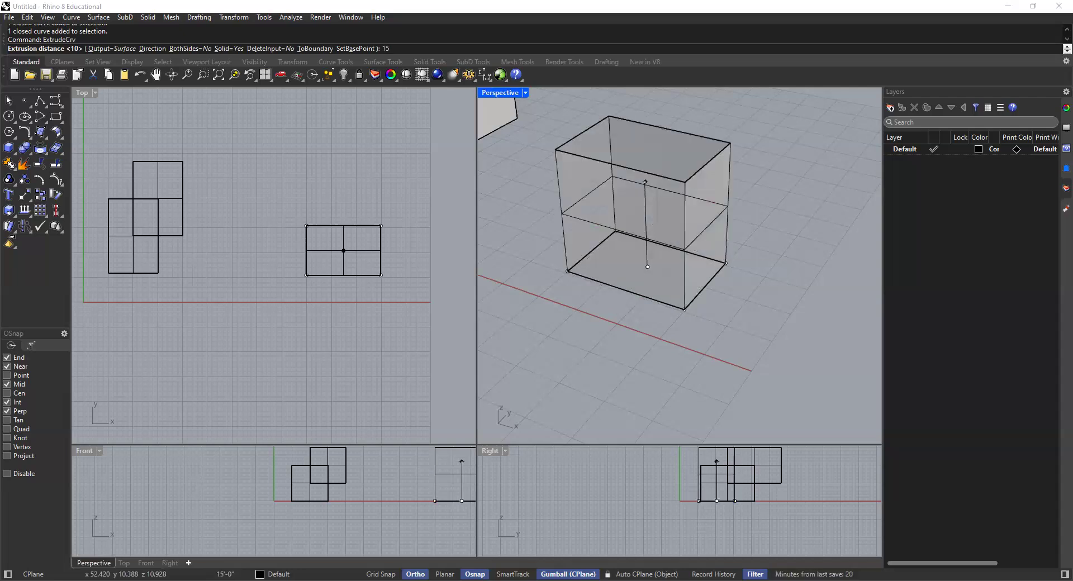
pyautogui.press('Return')
pyautogui.click(784, 155)
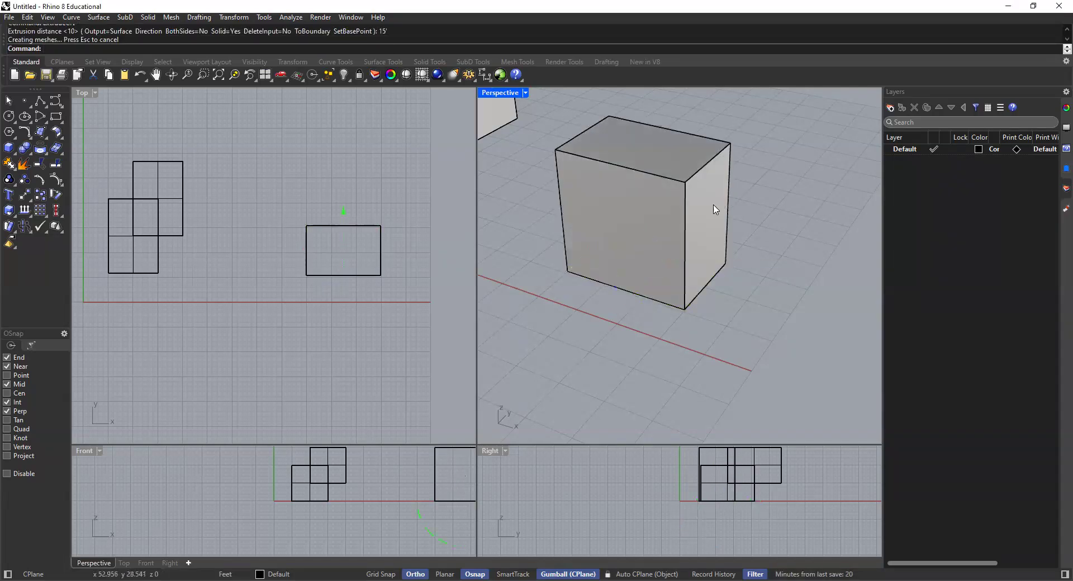
# Step: Examine the new box from several angles in the Perspective viewport, selecting and deselecting it
pyautogui.scroll(-3, 713, 203)
pyautogui.click(642, 241)
pyautogui.click(717, 272)
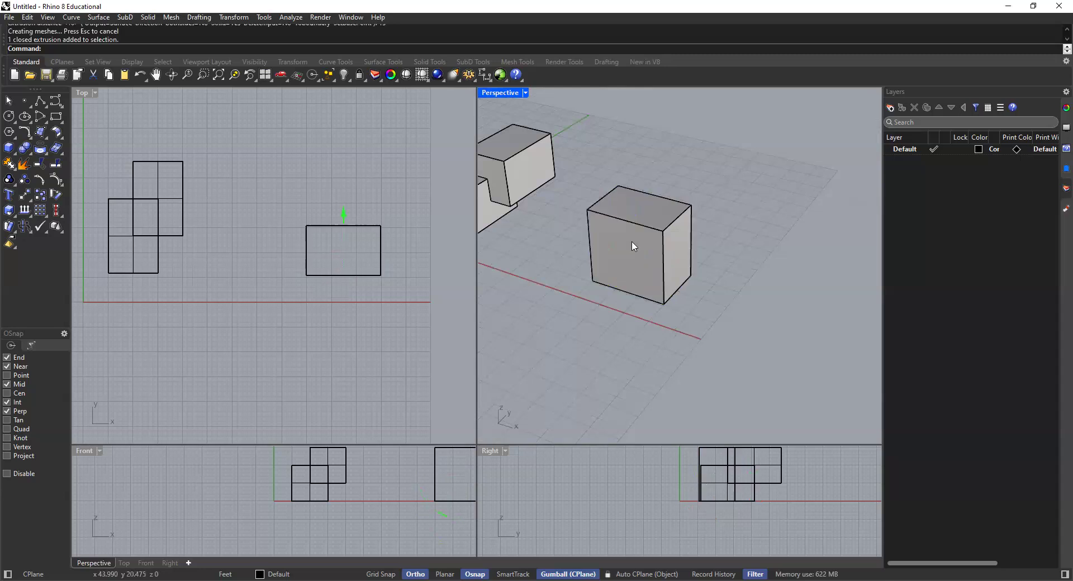
pyautogui.keyDown('shift'); pyautogui.moveTo(614, 263); pyautogui.dragTo(646, 293, button='right'); pyautogui.keyUp('shift')
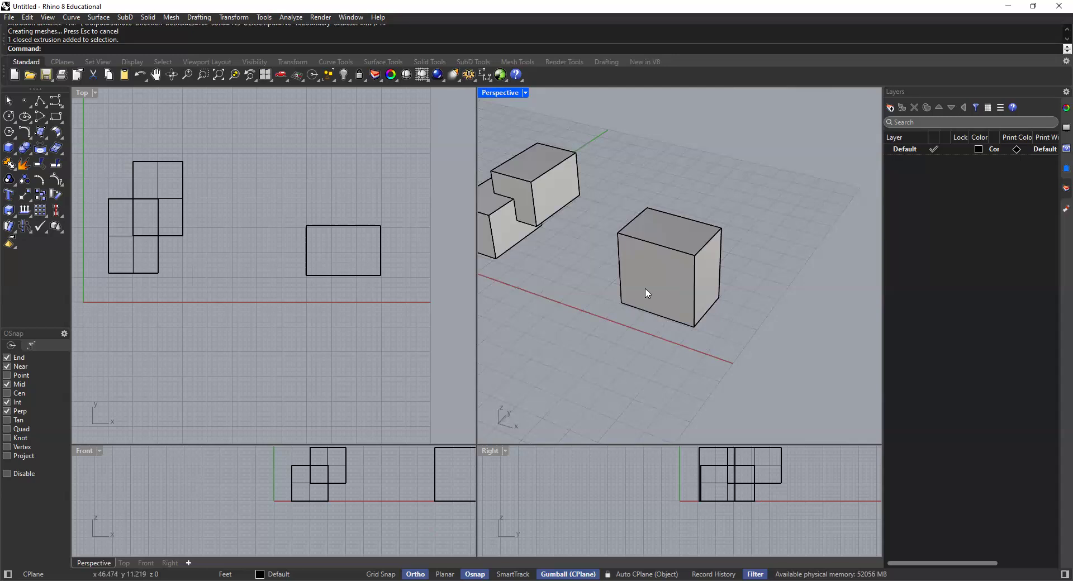
pyautogui.click(676, 258)
pyautogui.click(749, 284)
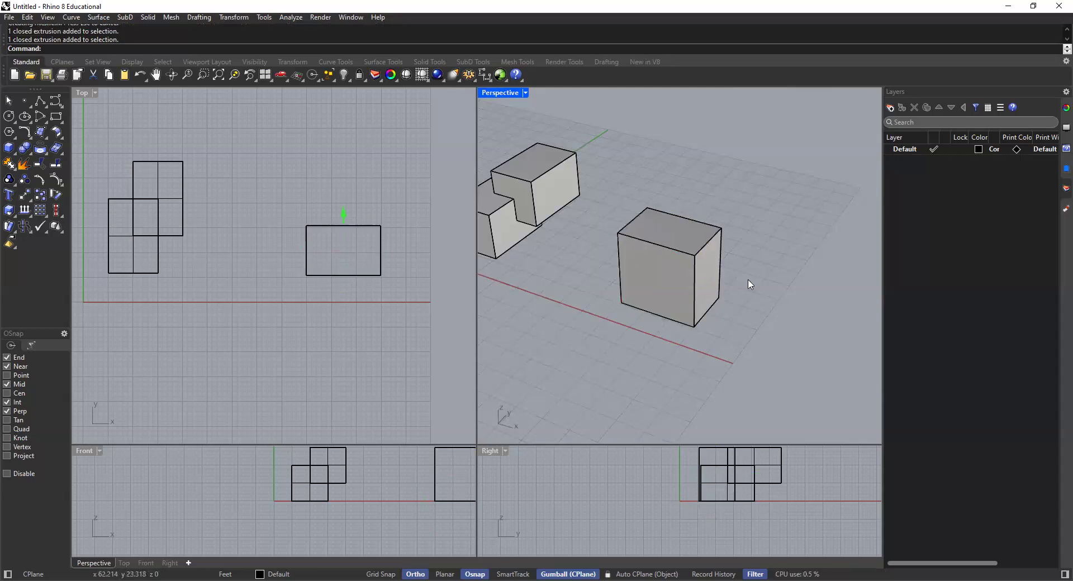
pyautogui.scroll(2, 686, 254)
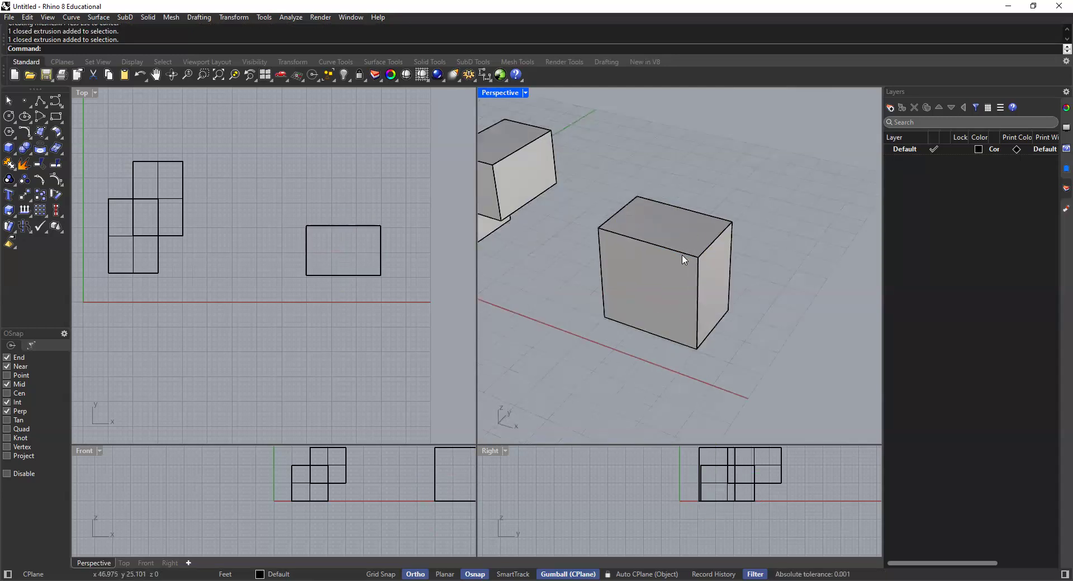
pyautogui.click(682, 251)
pyautogui.moveTo(676, 221); pyautogui.dragTo(647, 213, button='right')
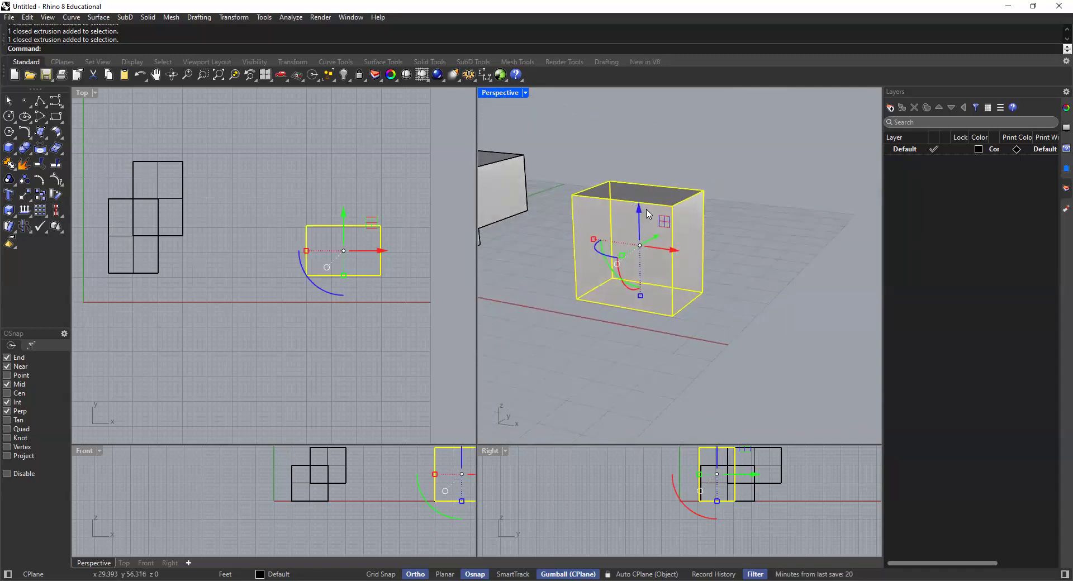
pyautogui.click(655, 171)
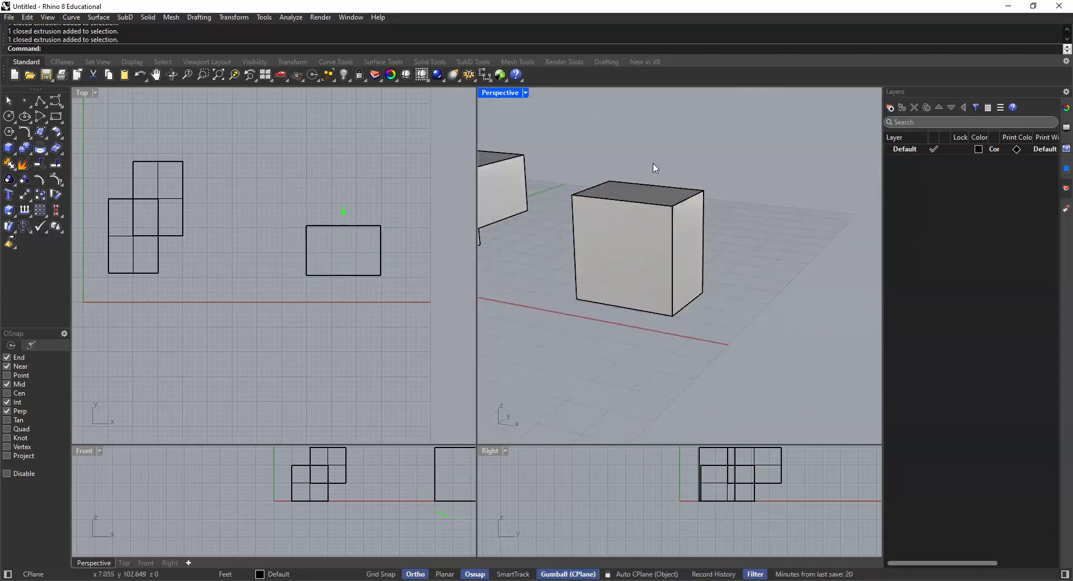
pyautogui.click(647, 211)
pyautogui.moveTo(700, 242); pyautogui.dragTo(783, 206, button='right')
pyautogui.click(782, 206)
pyautogui.scroll(3, 630, 224)
pyautogui.moveTo(606, 239); pyautogui.dragTo(635, 223, button='right')
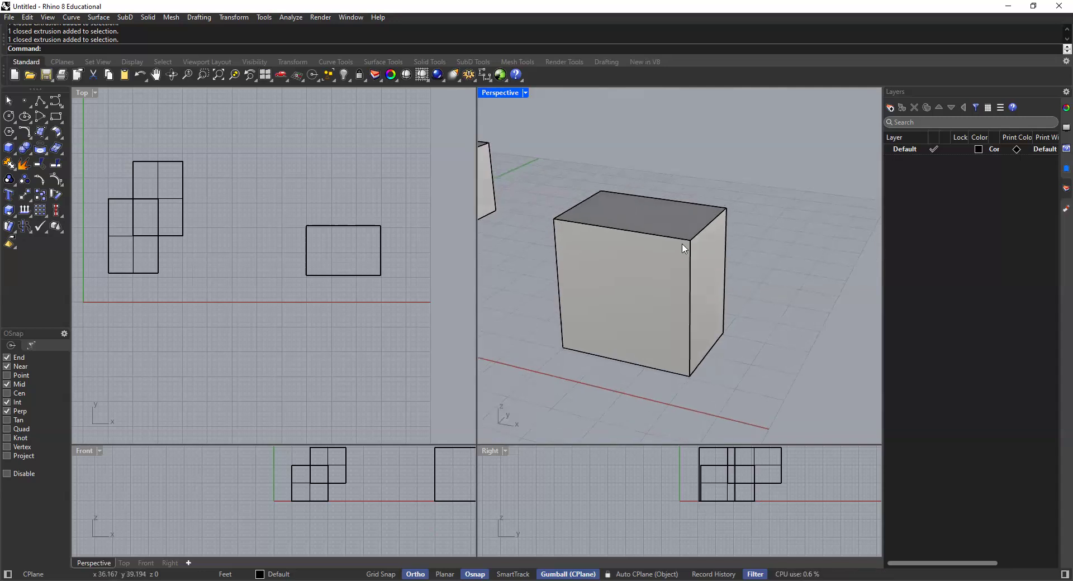
# Step: Start the Polyline command and turn on Planar mode before placing any points around the new box
pyautogui.click(40, 102)
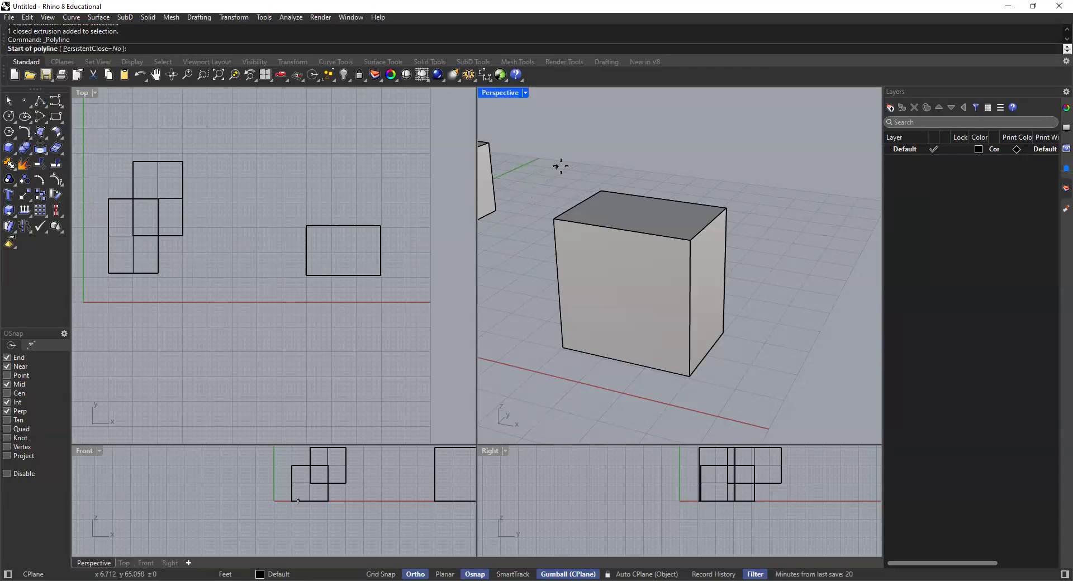
pyautogui.scroll(-3, 585, 210)
pyautogui.scroll(1, 583, 226)
pyautogui.moveTo(582, 226); pyautogui.dragTo(594, 214, button='right')
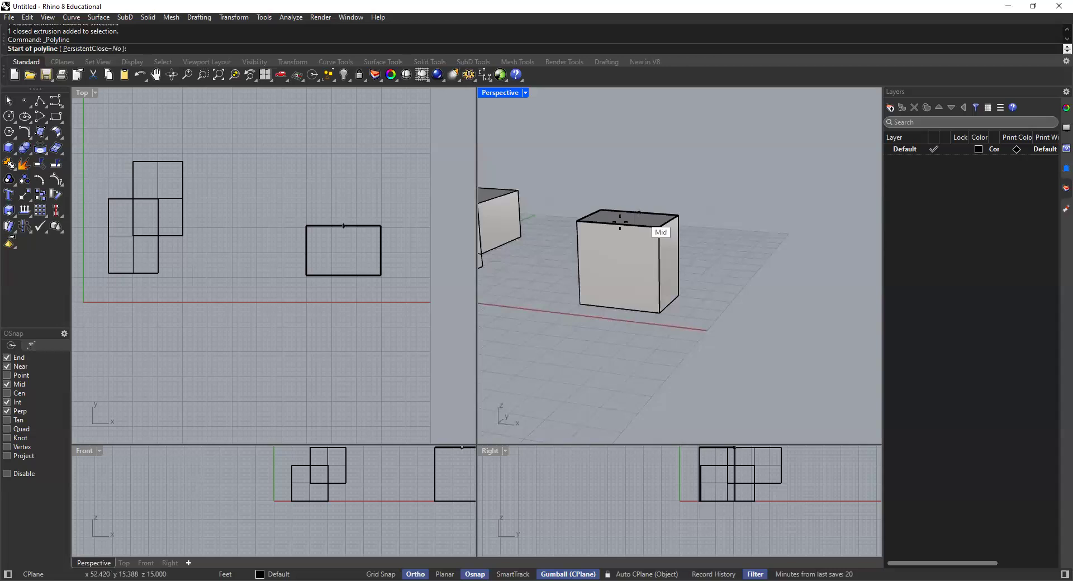
pyautogui.scroll(3, 637, 229)
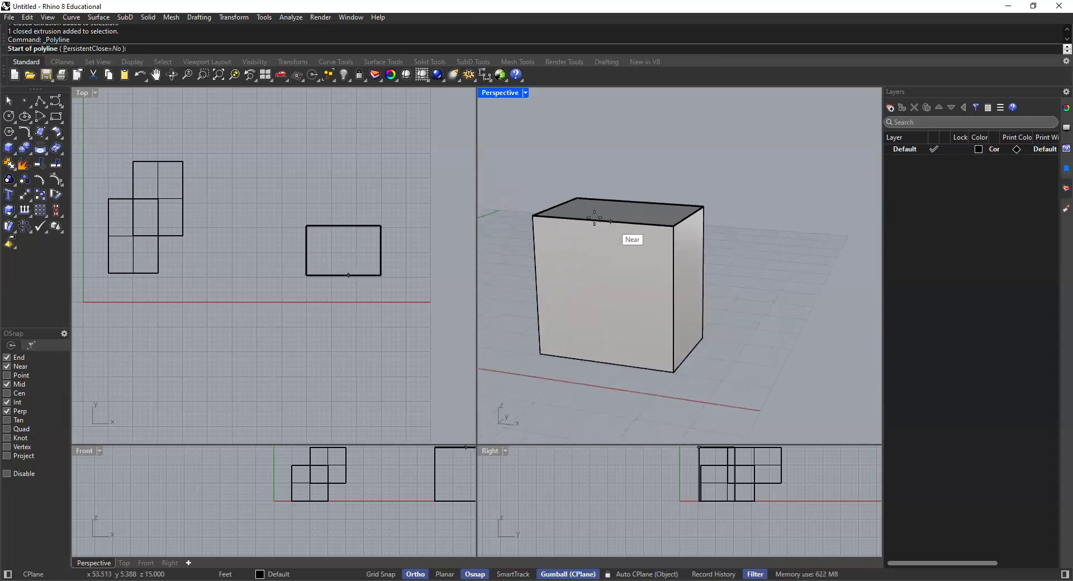
pyautogui.scroll(-3, 632, 263)
pyautogui.moveTo(582, 246); pyautogui.dragTo(520, 235, button='right')
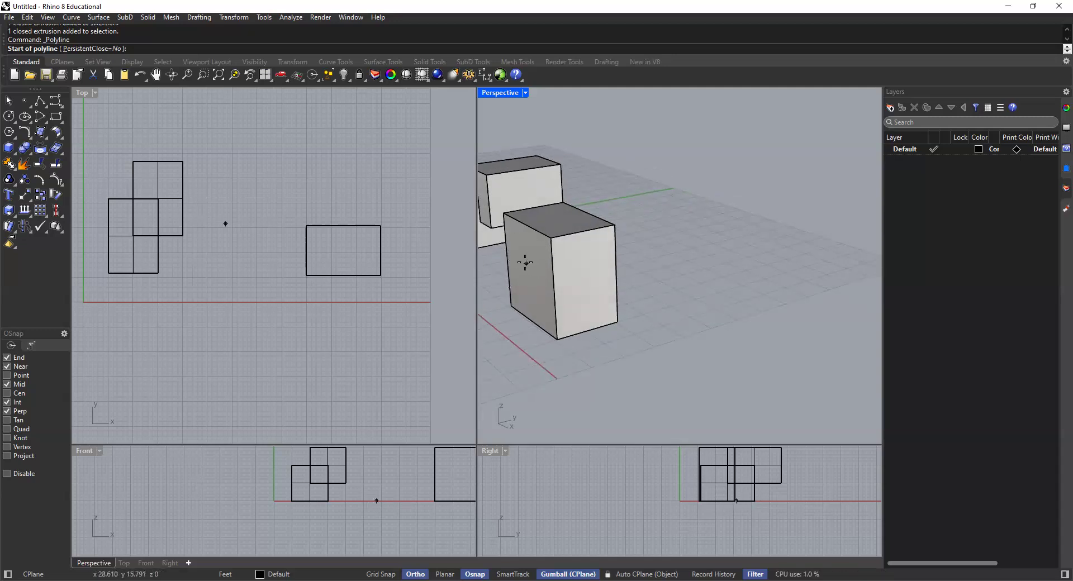
pyautogui.scroll(2, 533, 265)
pyautogui.keyDown('shift'); pyautogui.moveTo(552, 271); pyautogui.dragTo(598, 276, button='right'); pyautogui.keyUp('shift')
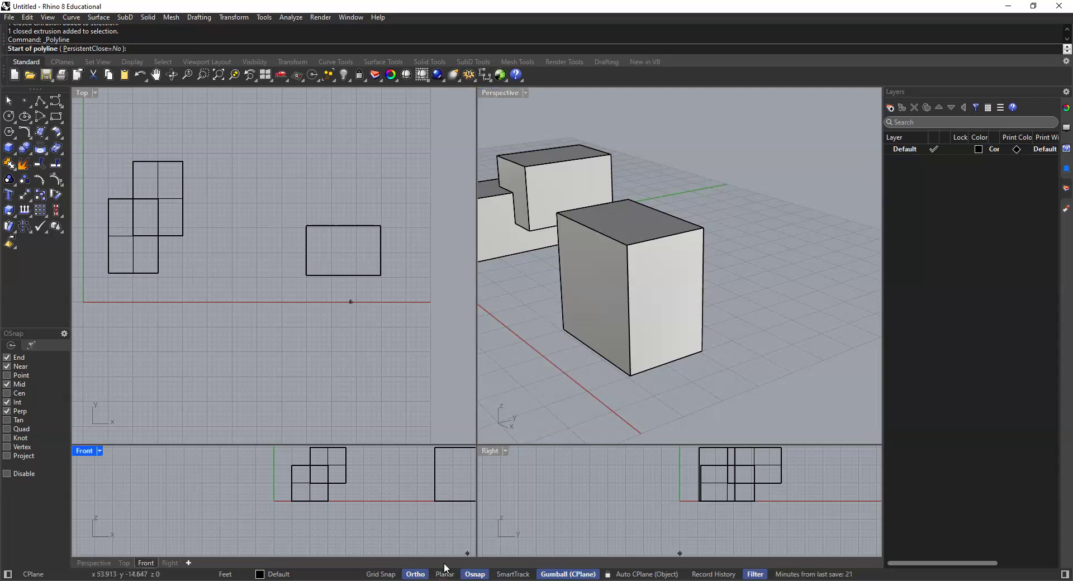
pyautogui.click(442, 567)
pyautogui.keyDown('shift'); pyautogui.moveTo(575, 284); pyautogui.dragTo(619, 319, button='right'); pyautogui.keyUp('shift')
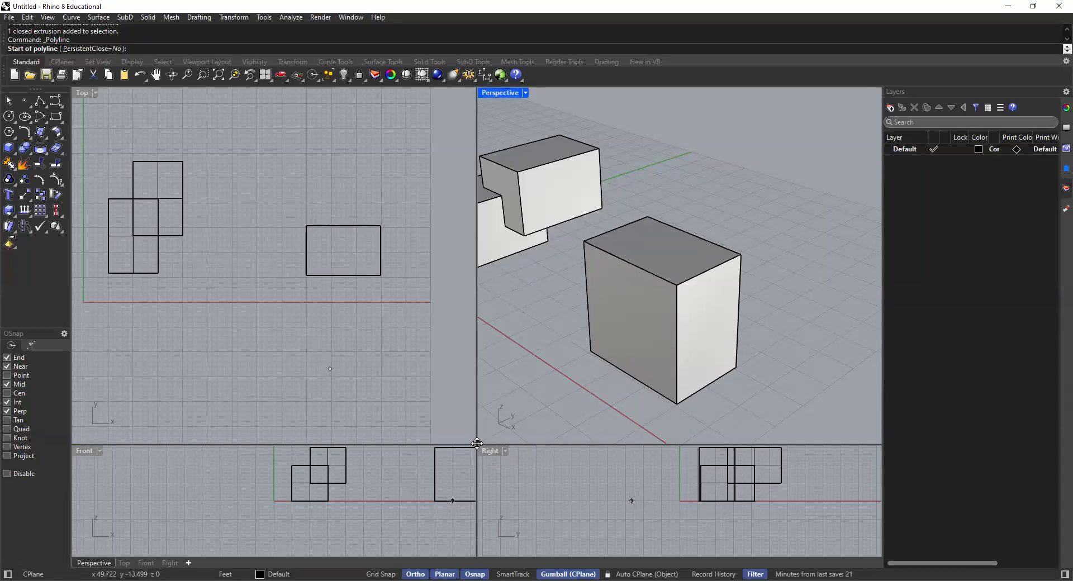
# Step: Enlarge the Front and Right viewports and frame all the solids in the Front viewport
pyautogui.moveTo(476, 444); pyautogui.dragTo(483, 373)
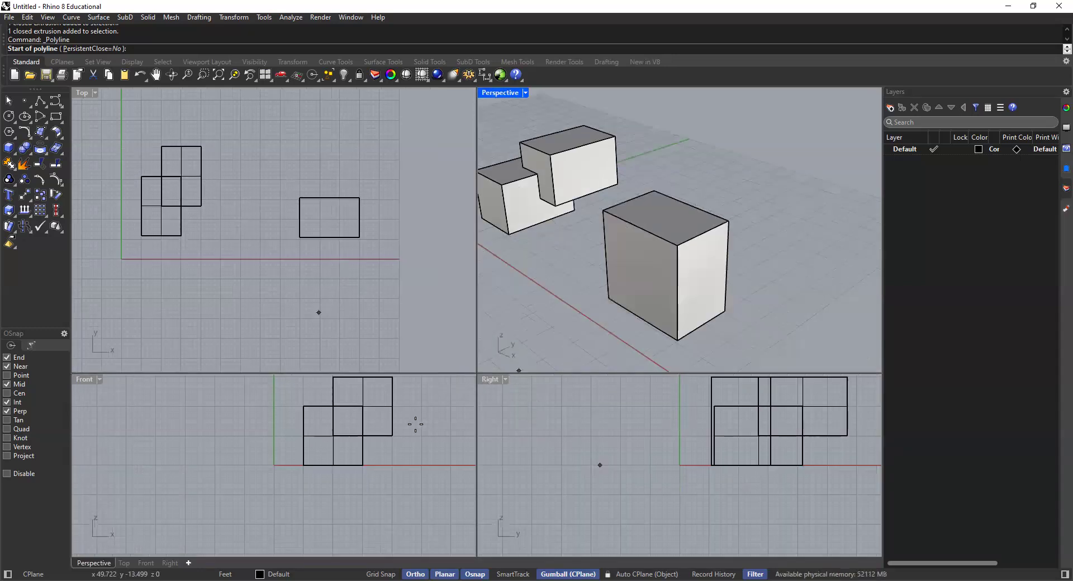
pyautogui.scroll(-5, 207, 428)
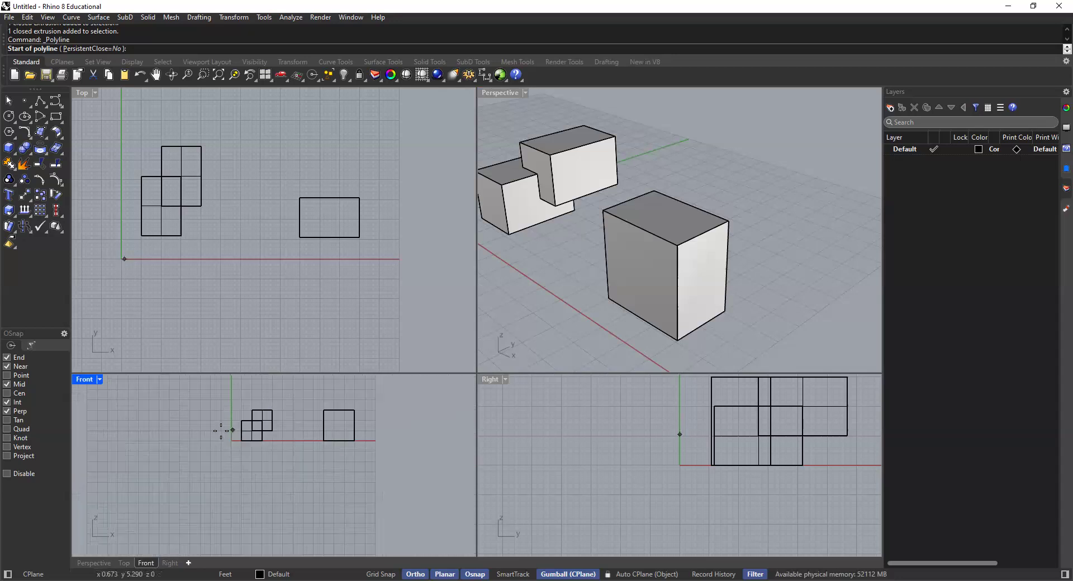
pyautogui.scroll(6, 369, 399)
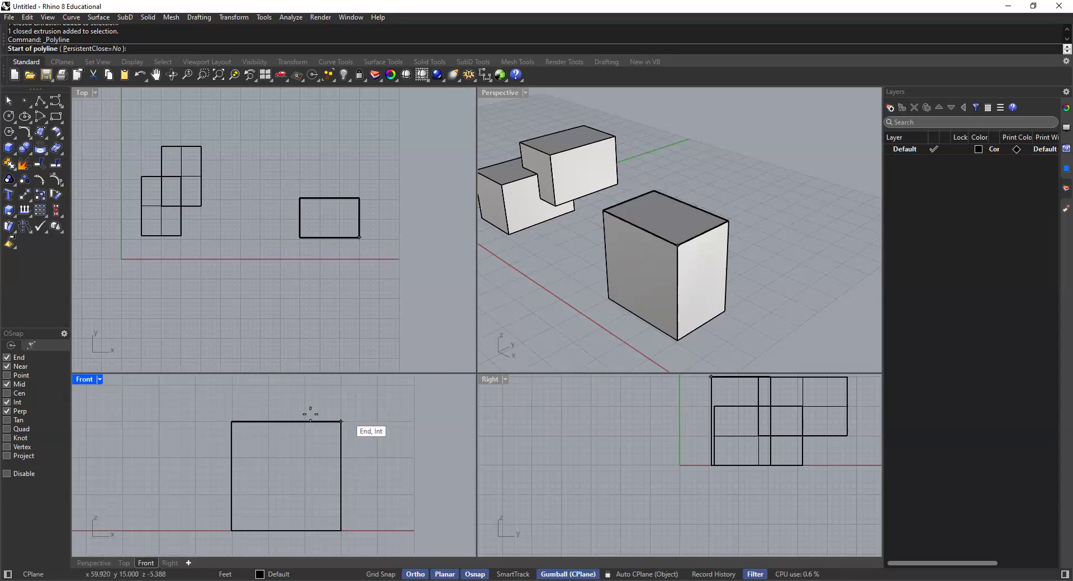
pyautogui.scroll(-2, 324, 413)
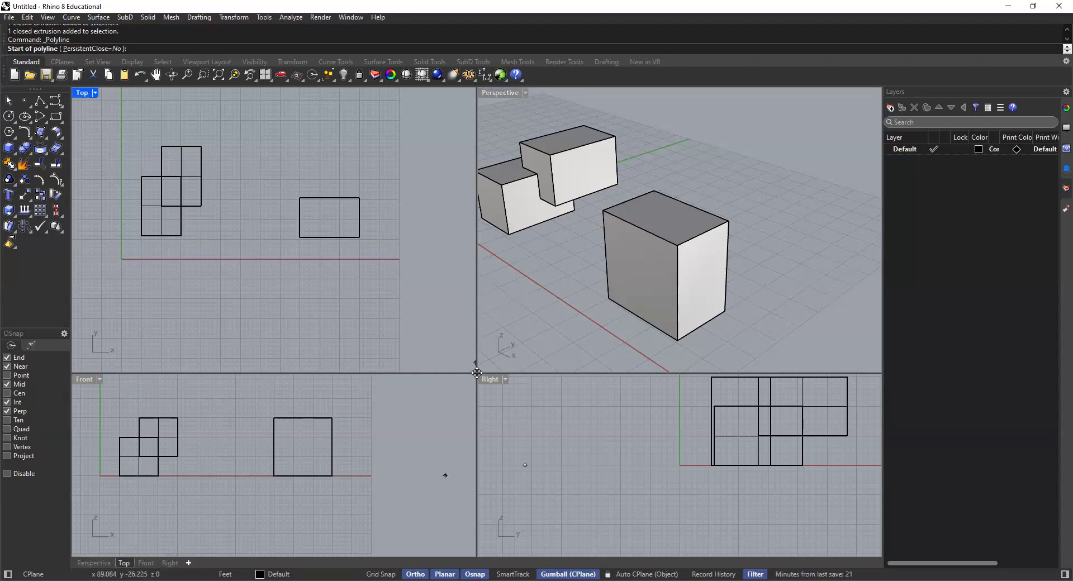
pyautogui.scroll(-2, 330, 424)
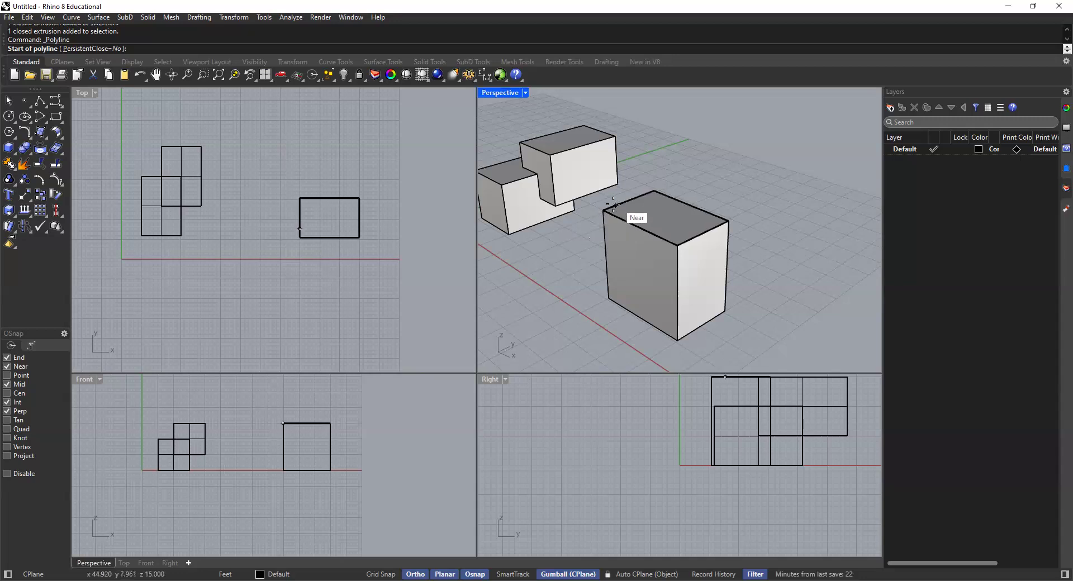
# Step: Start the polyline at the 15' box's upper front corner and draw a 25' horizontal segment along the box's top edge and beyond
pyautogui.scroll(3, 595, 217)
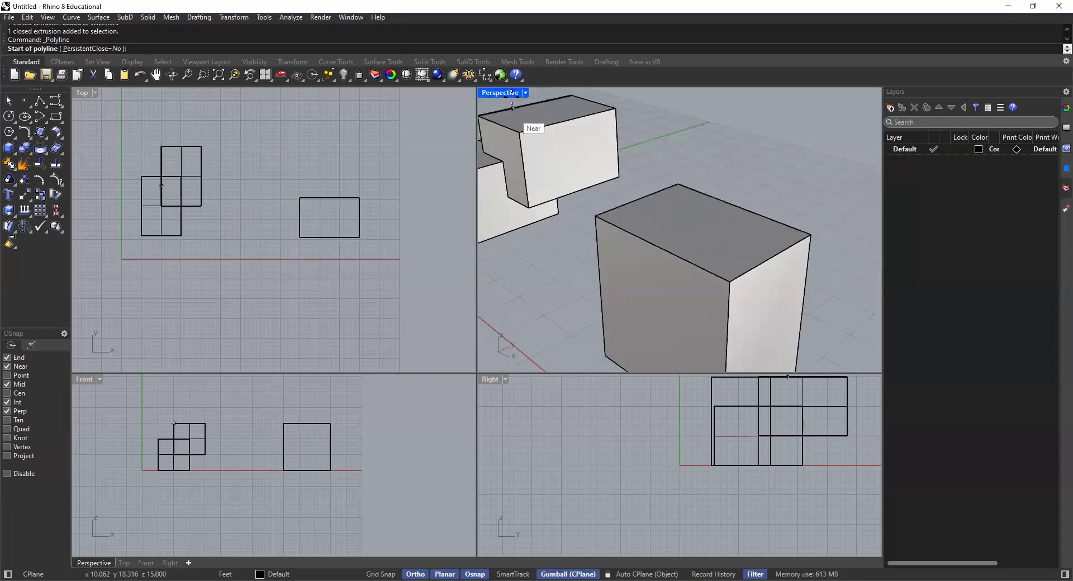
pyautogui.click(596, 216)
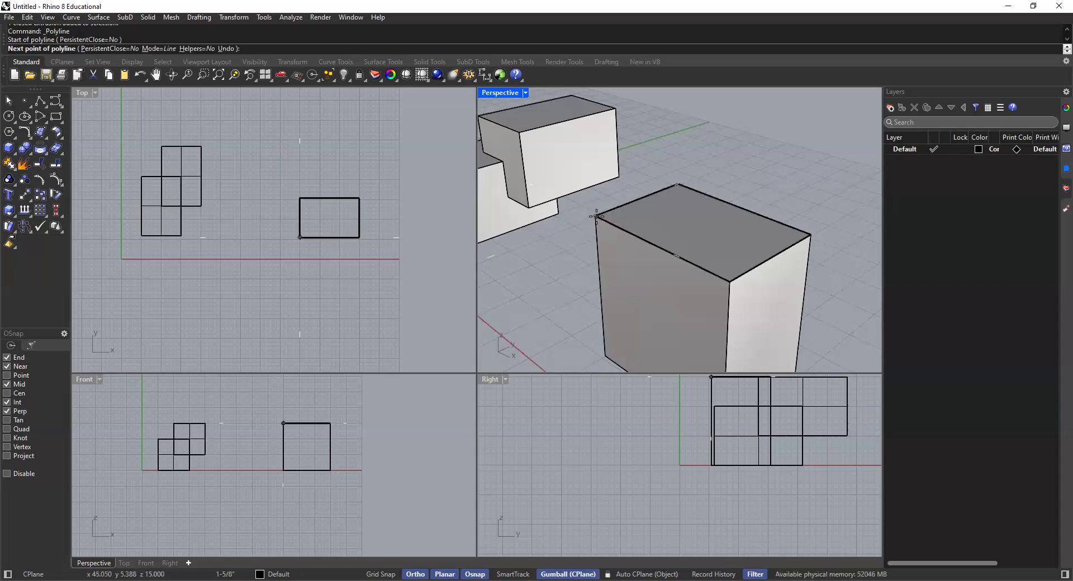
pyautogui.scroll(-3, 596, 216)
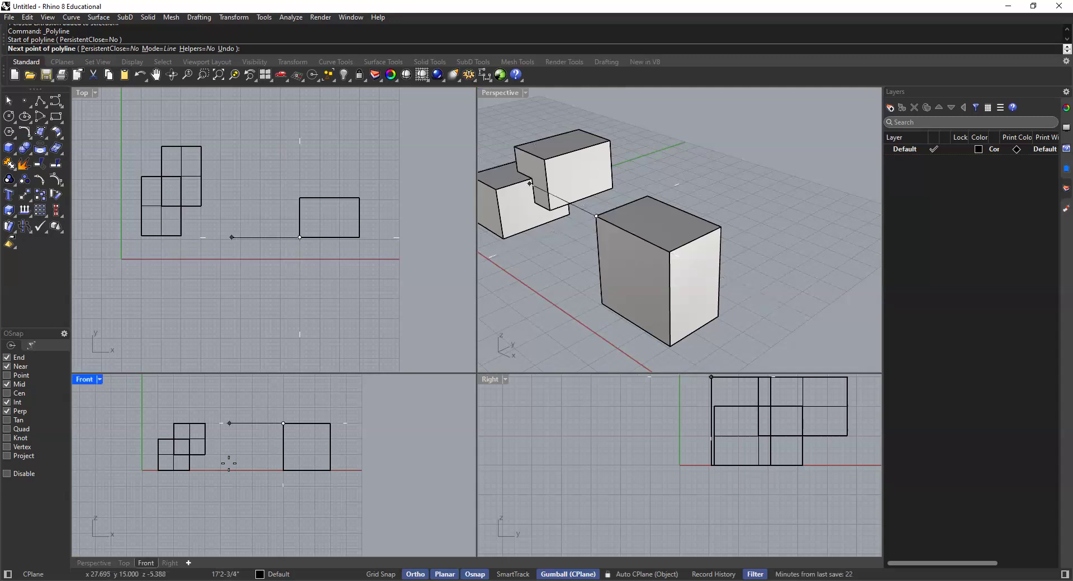
pyautogui.scroll(2, 344, 425)
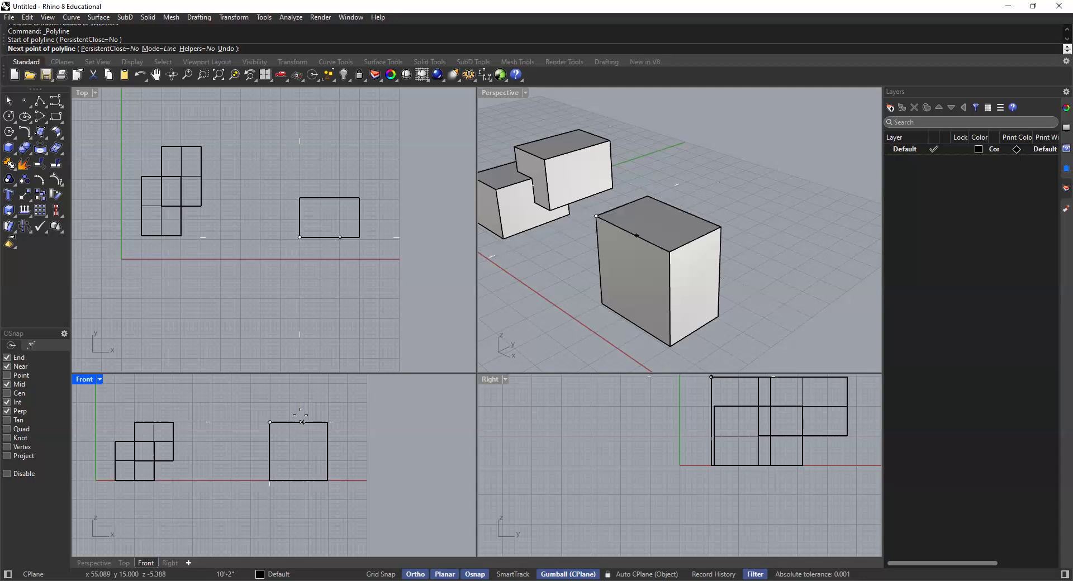
pyautogui.scroll(3, 297, 416)
pyautogui.scroll(-3, 293, 424)
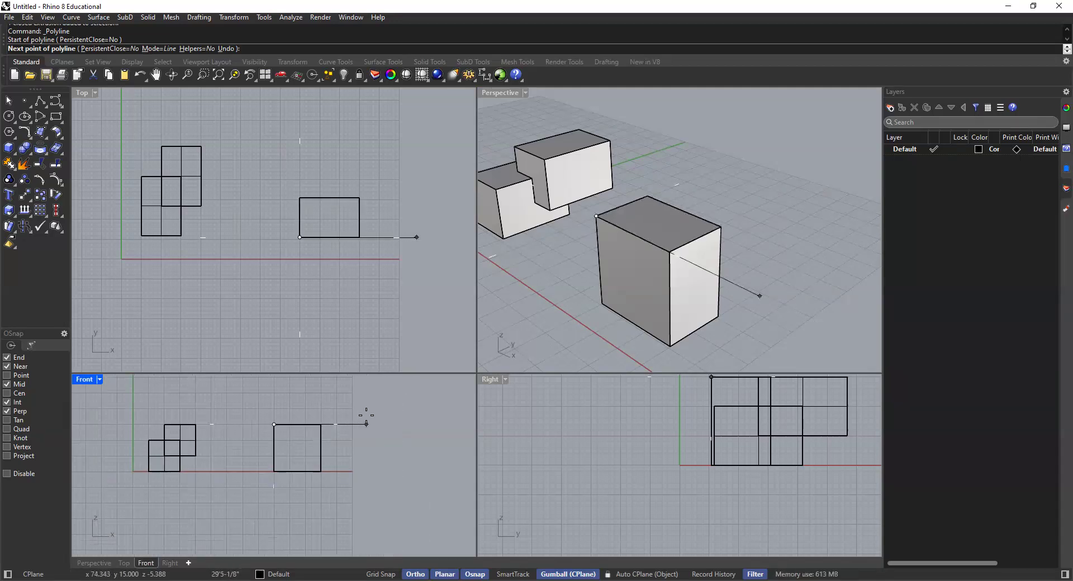
pyautogui.write("25'")
pyautogui.press('Return')
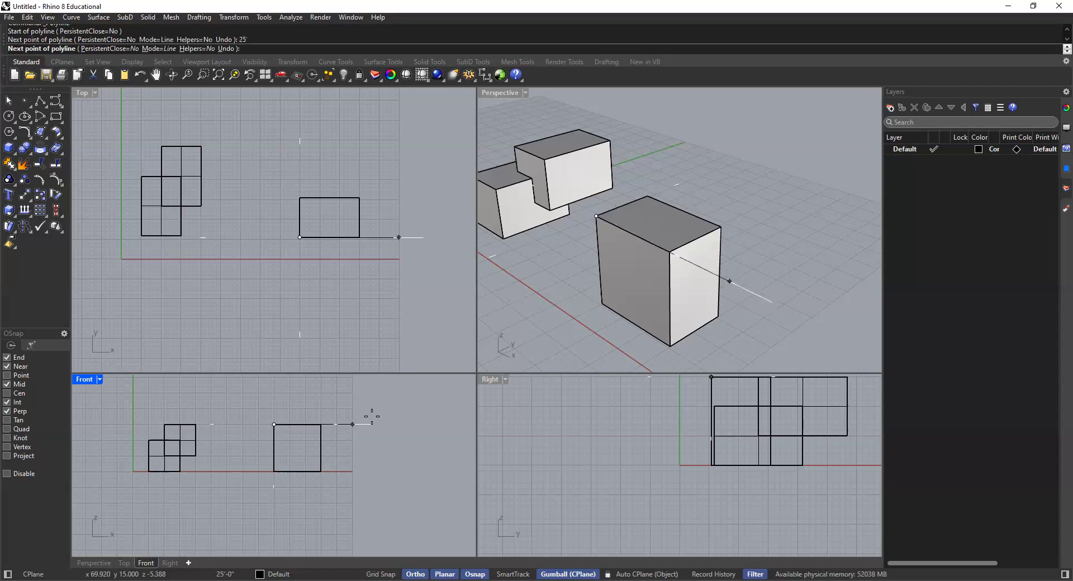
pyautogui.click(384, 397)
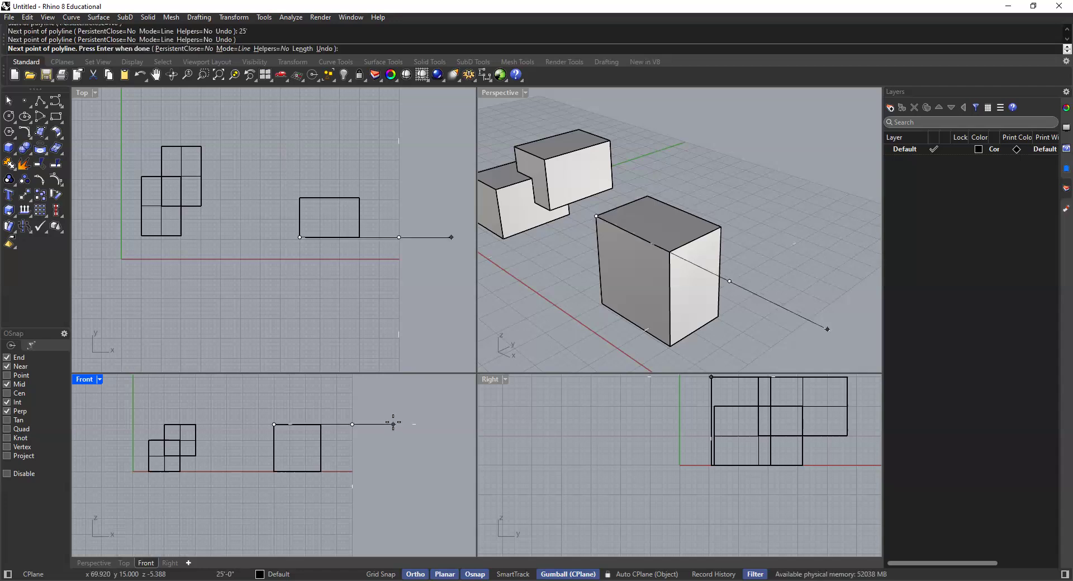
# Step: Continue the polyline with a 9' segment straight up and a 10' horizontal segment back toward the box
pyautogui.write("9'")
pyautogui.press('Return')
pyautogui.click(348, 387)
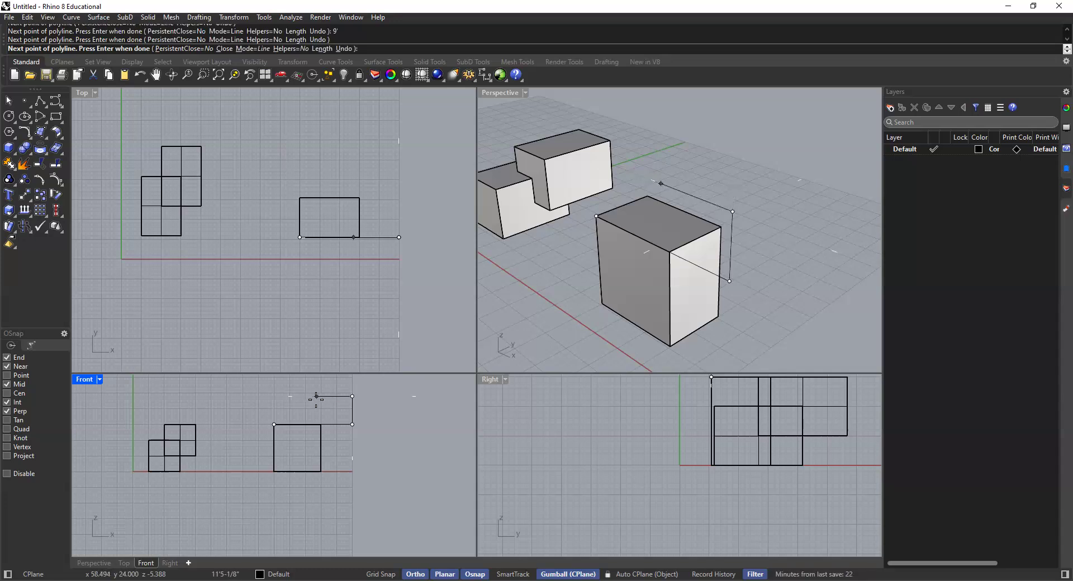
pyautogui.write("10'")
pyautogui.press('Return')
pyautogui.click(316, 398)
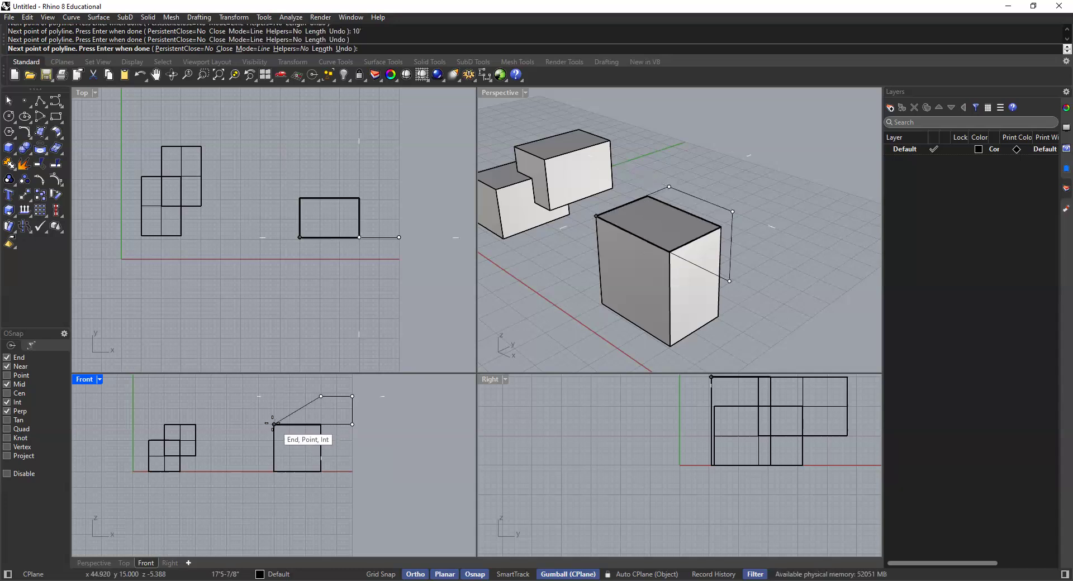
# Step: Close the polyline at its starting corner with a sloping segment, then select the closed curve to check it and deselect it
pyautogui.scroll(4, 273, 423)
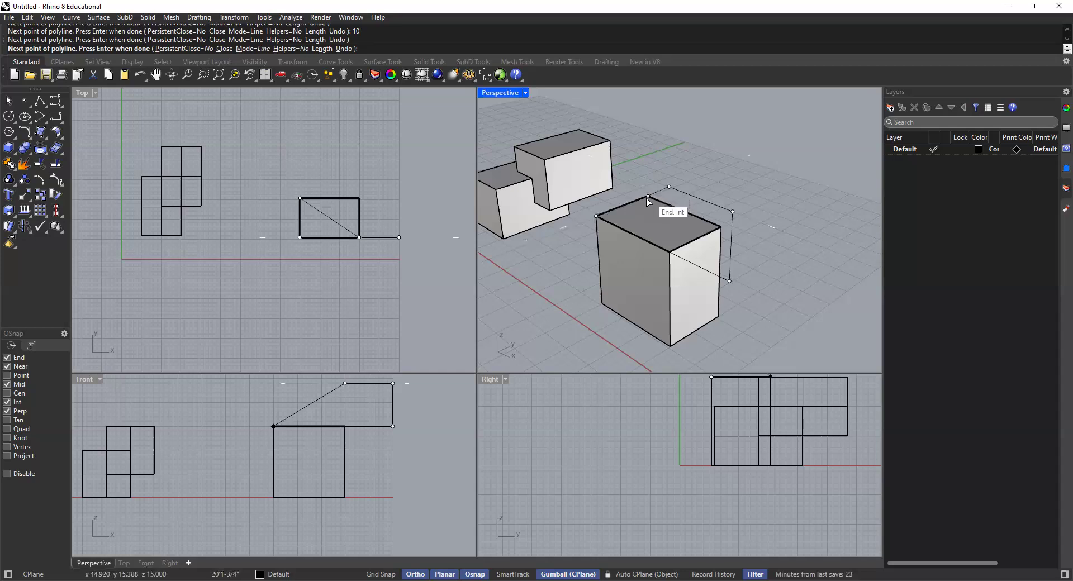
pyautogui.moveTo(648, 197); pyautogui.dragTo(604, 313, button='right')
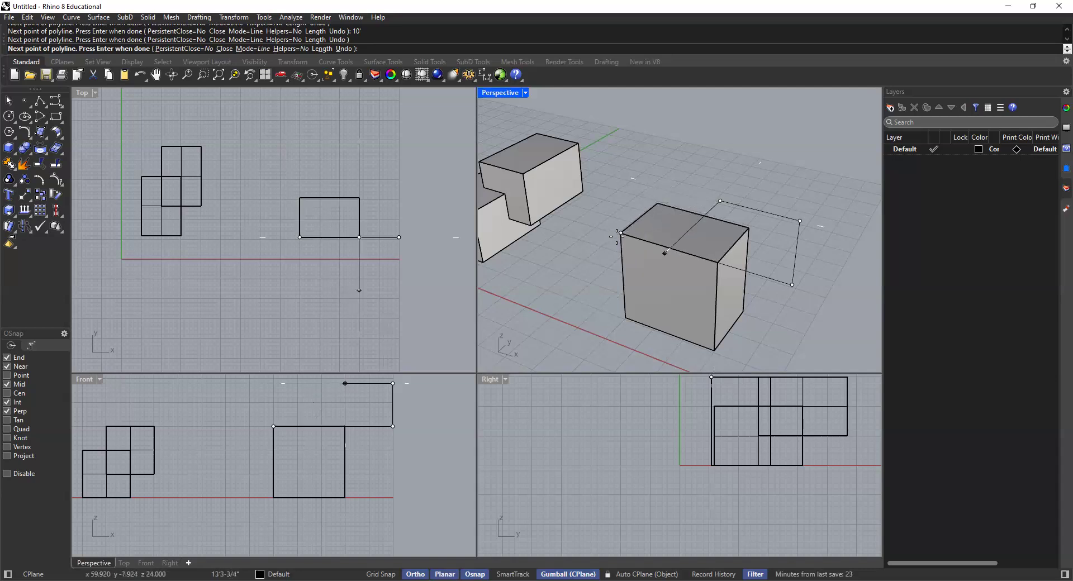
pyautogui.click(274, 427)
pyautogui.click(323, 399)
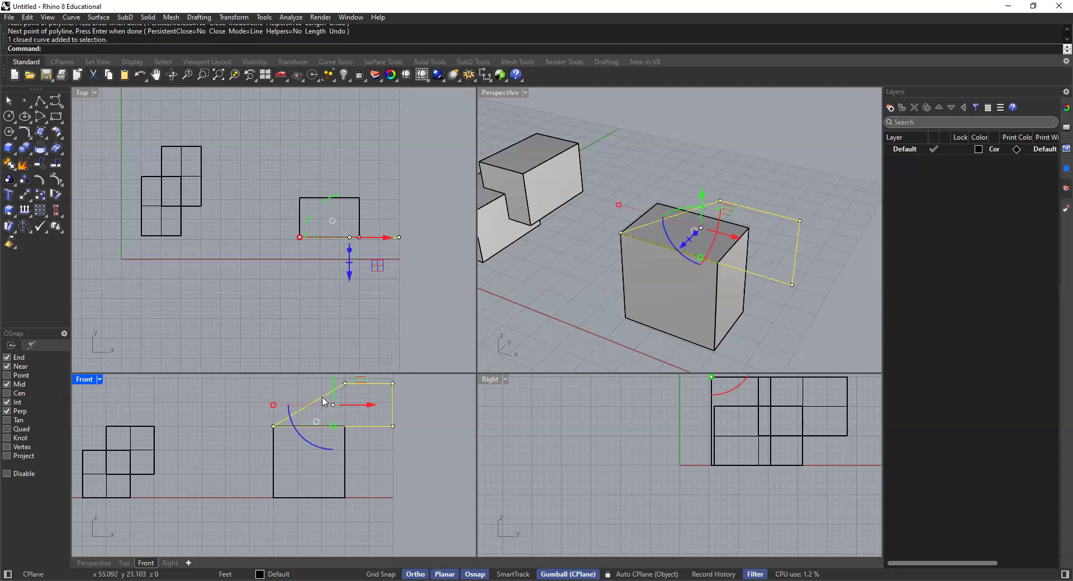
pyautogui.press('Escape')
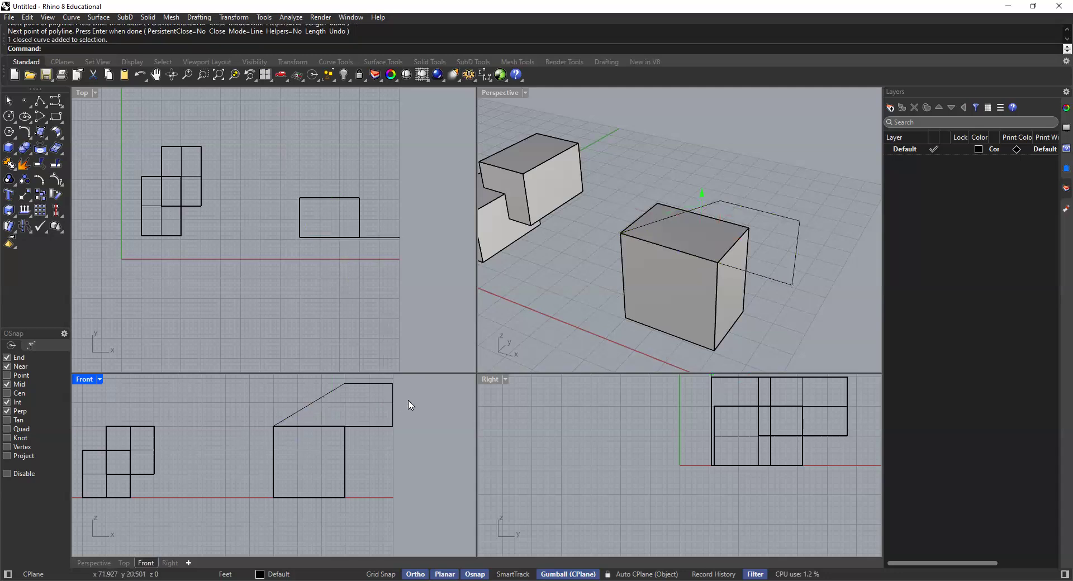
# Step: Extrude the closed sloped profile 5' into a solid across the top of the box with ExtrudeCrv, leaving nothing selected
pyautogui.click(393, 402)
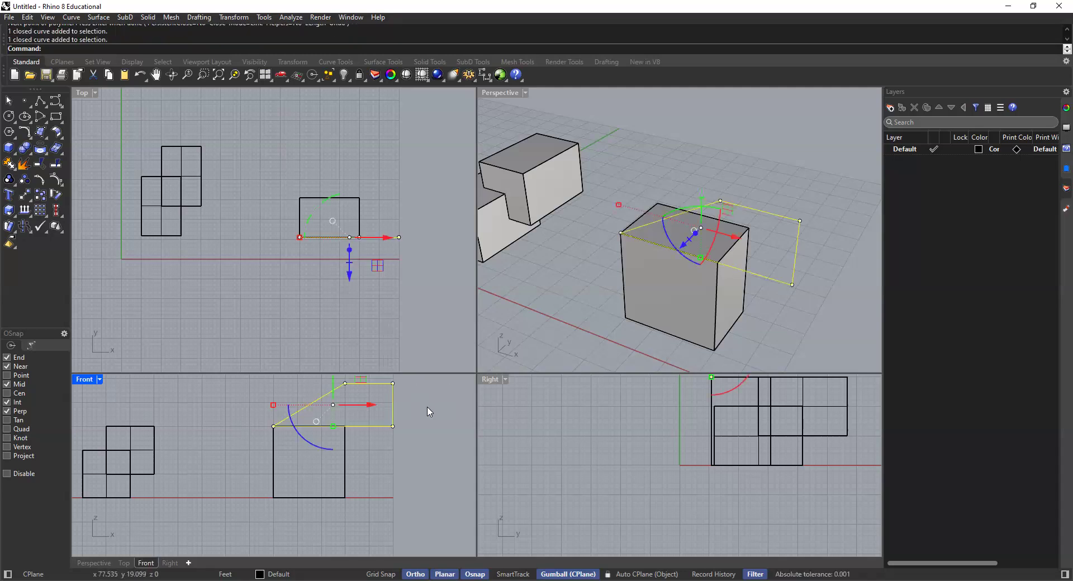
pyautogui.scroll(-4, 409, 425)
pyautogui.moveTo(666, 247); pyautogui.dragTo(715, 269, button='right')
pyautogui.moveTo(732, 213); pyautogui.dragTo(744, 221, button='right')
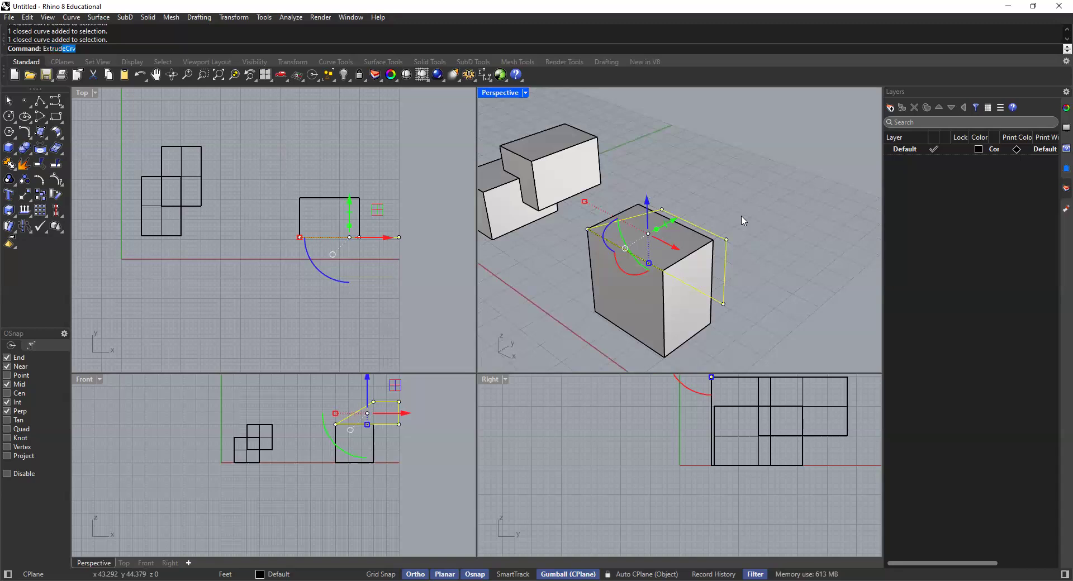
pyautogui.write('Extrude')
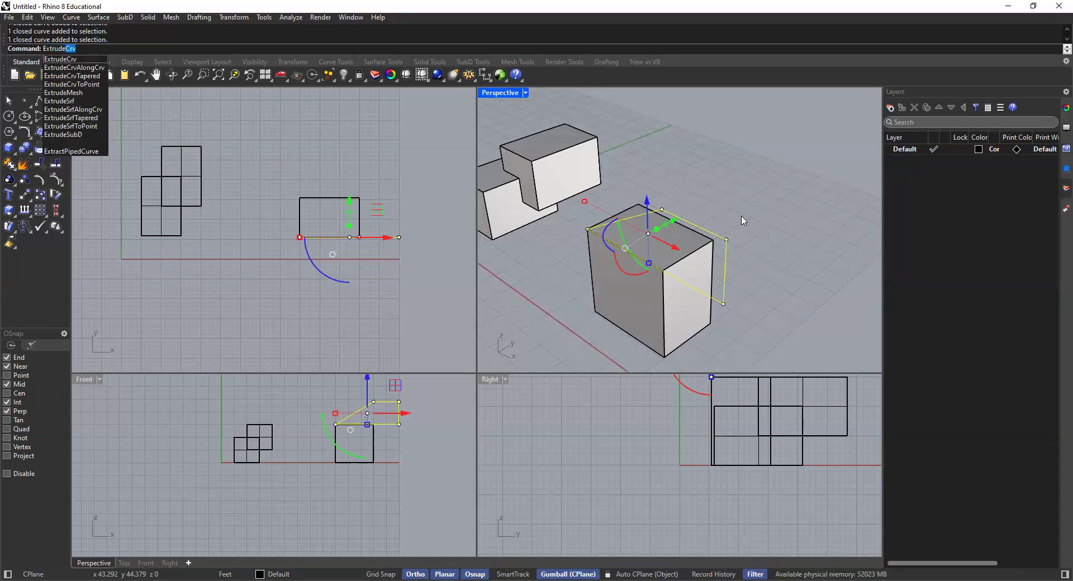
pyautogui.press('Return')
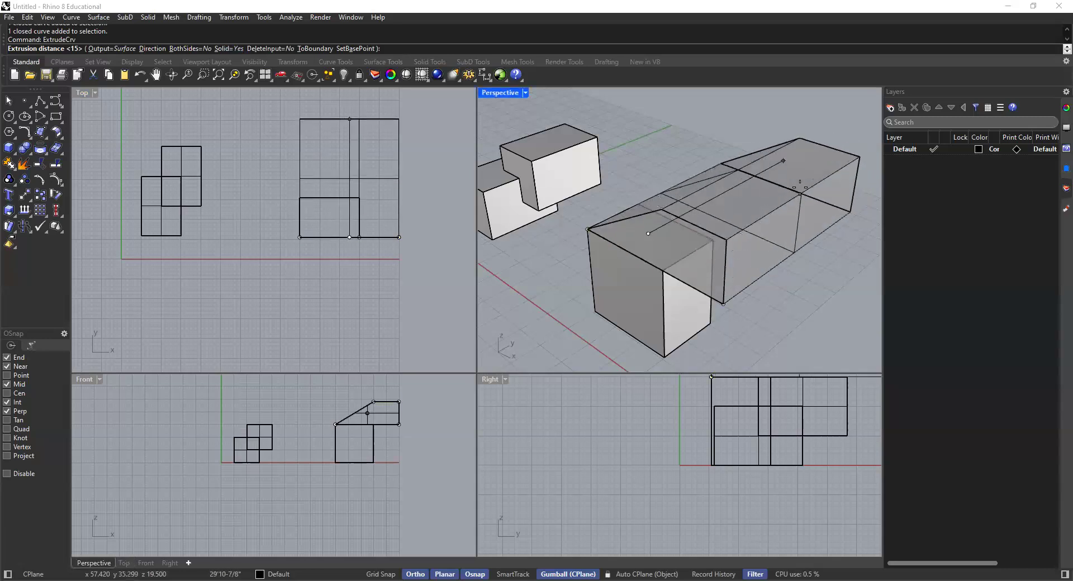
pyautogui.write("5'")
pyautogui.press('Return')
pyautogui.press('Escape')
pyautogui.keyDown('shift'); pyautogui.moveTo(716, 225); pyautogui.dragTo(682, 207, button='right'); pyautogui.keyUp('shift')
pyautogui.click(686, 210)
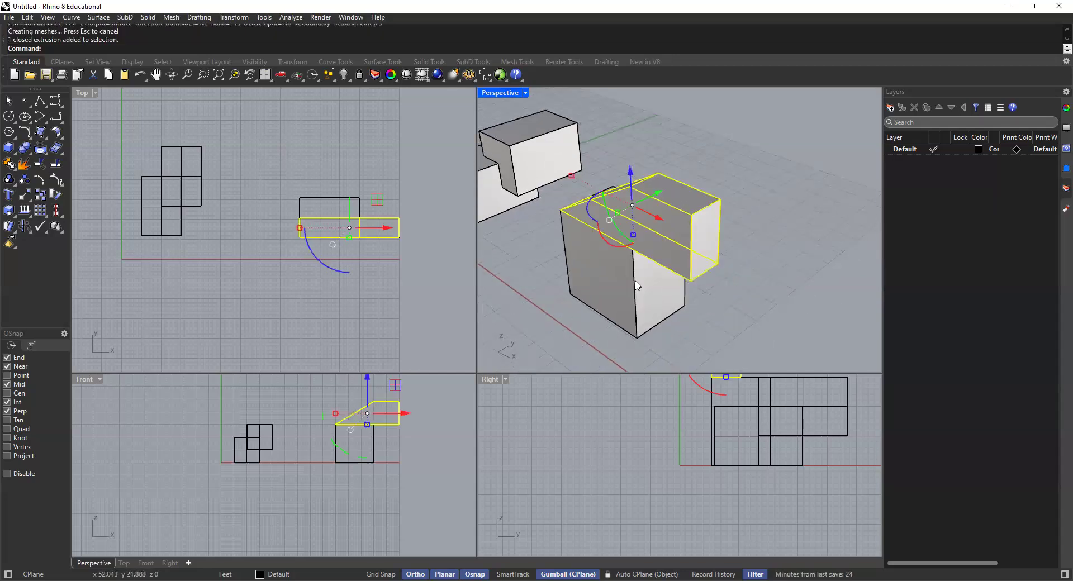
pyautogui.click(651, 146)
# Step: Move the sloped solid from the midpoint of its lower end edge to the midpoint of the box's top edge, centring it
pyautogui.scroll(3, 581, 202)
pyautogui.moveTo(582, 203); pyautogui.dragTo(658, 164, button='right')
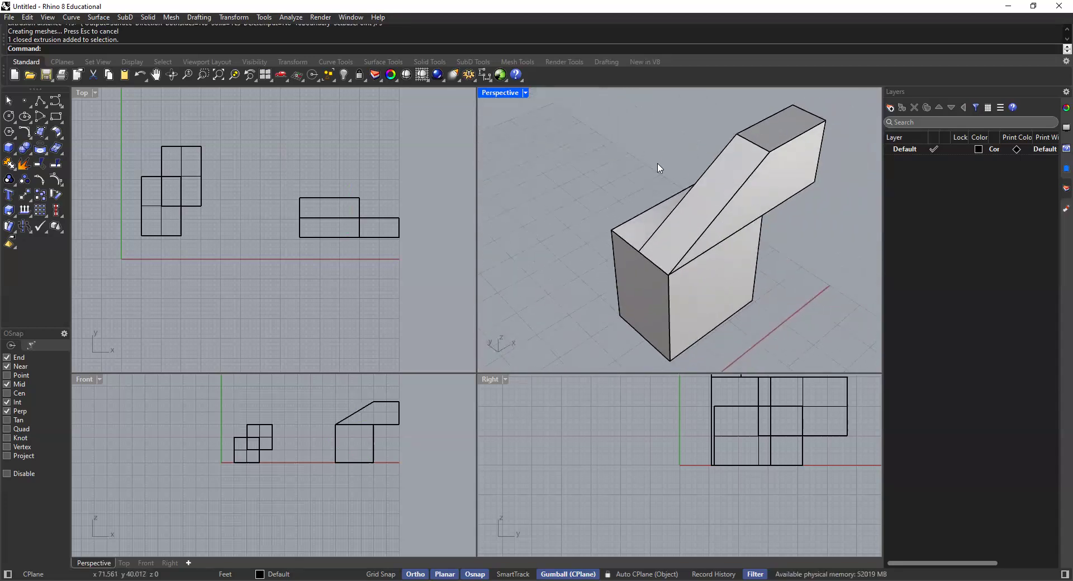
pyautogui.click(757, 149)
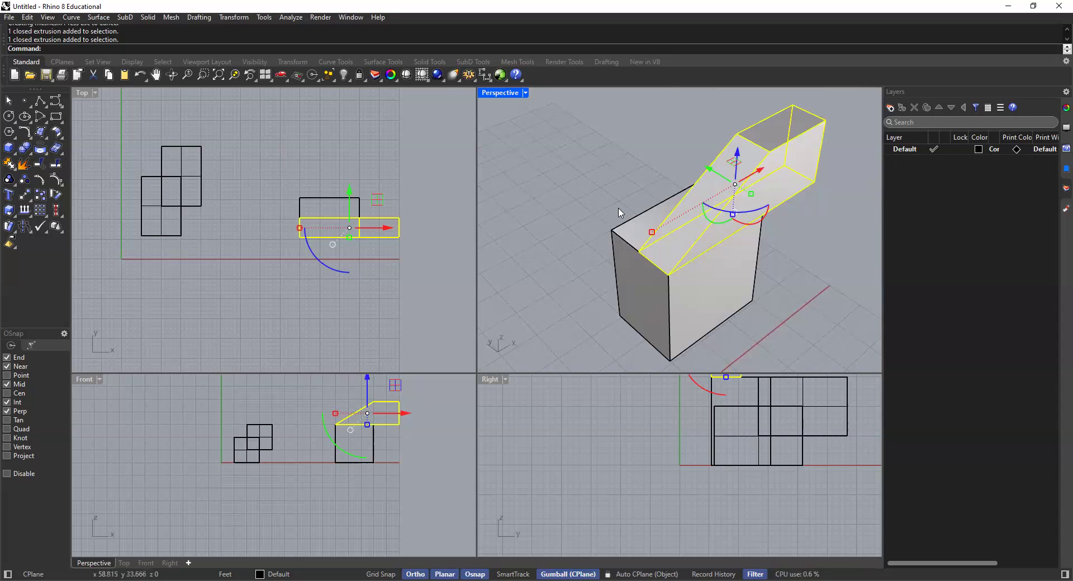
pyautogui.write('move')
pyautogui.press('Return')
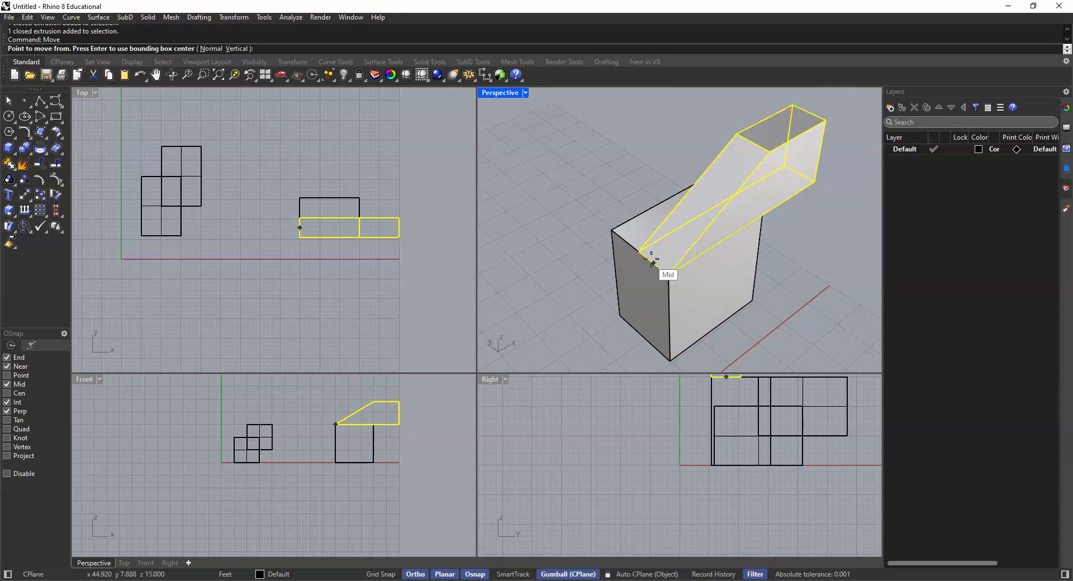
pyautogui.scroll(2, 653, 262)
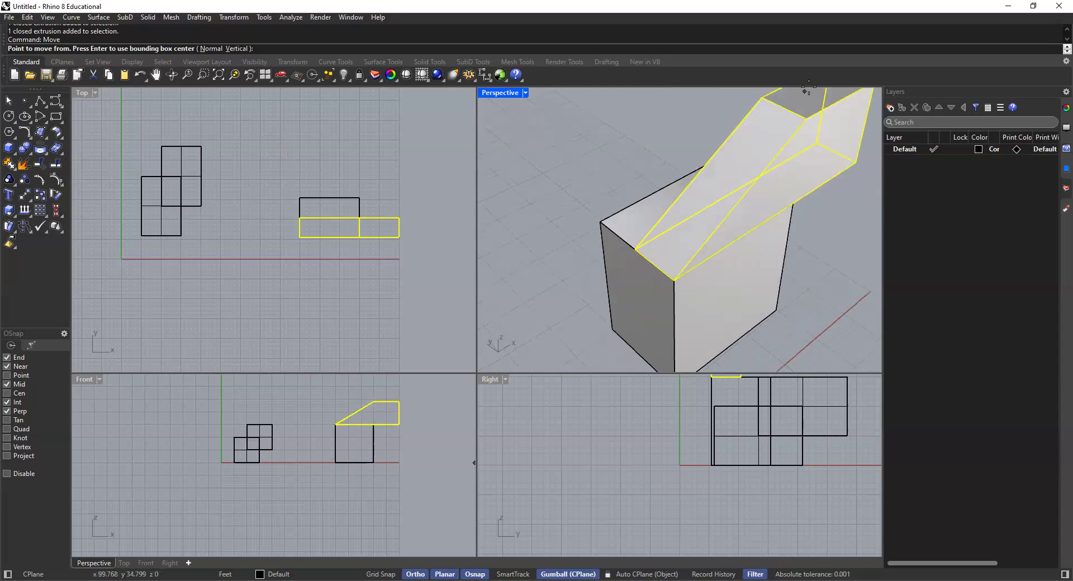
pyautogui.click(655, 265)
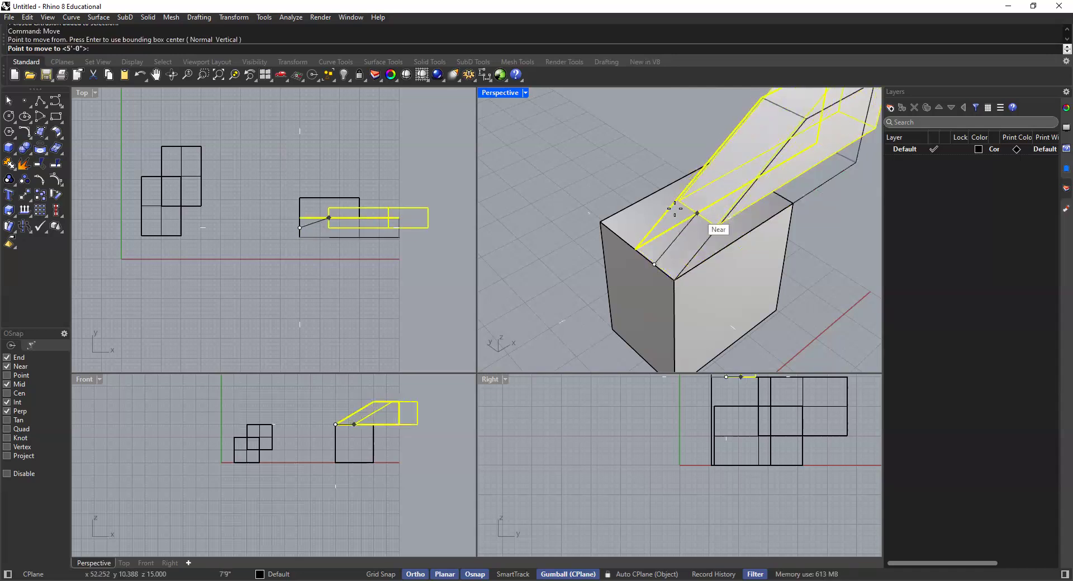
pyautogui.click(636, 250)
pyautogui.press('Escape')
# Step: Examine the centred solid and the profile curve left at its original place in the Perspective viewport, selecting each in turn
pyautogui.scroll(-6, 612, 201)
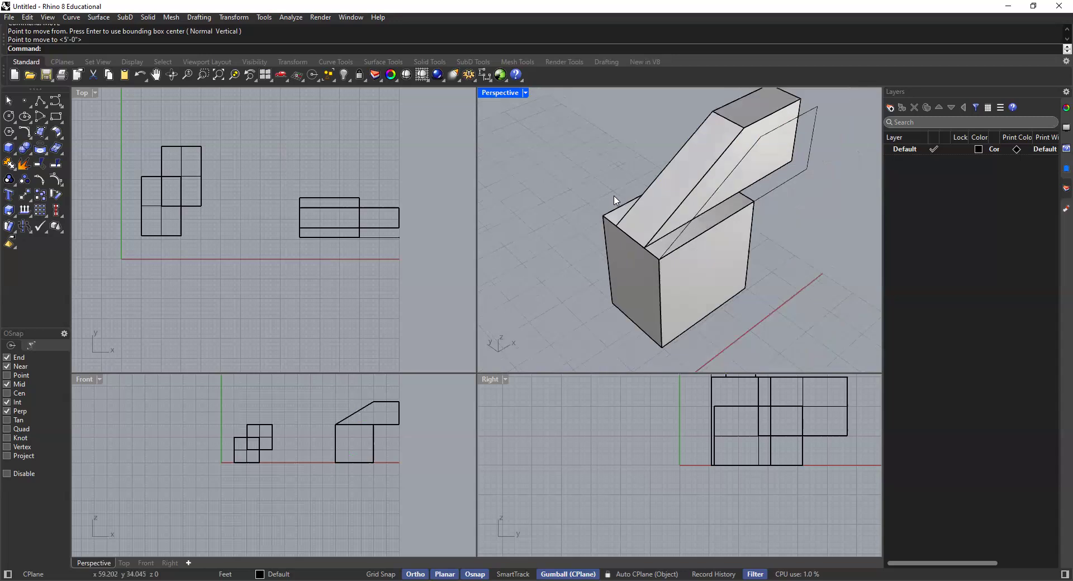
pyautogui.moveTo(747, 241); pyautogui.dragTo(617, 185, button='right')
pyautogui.scroll(5, 714, 176)
pyautogui.moveTo(713, 177); pyautogui.dragTo(658, 184, button='right')
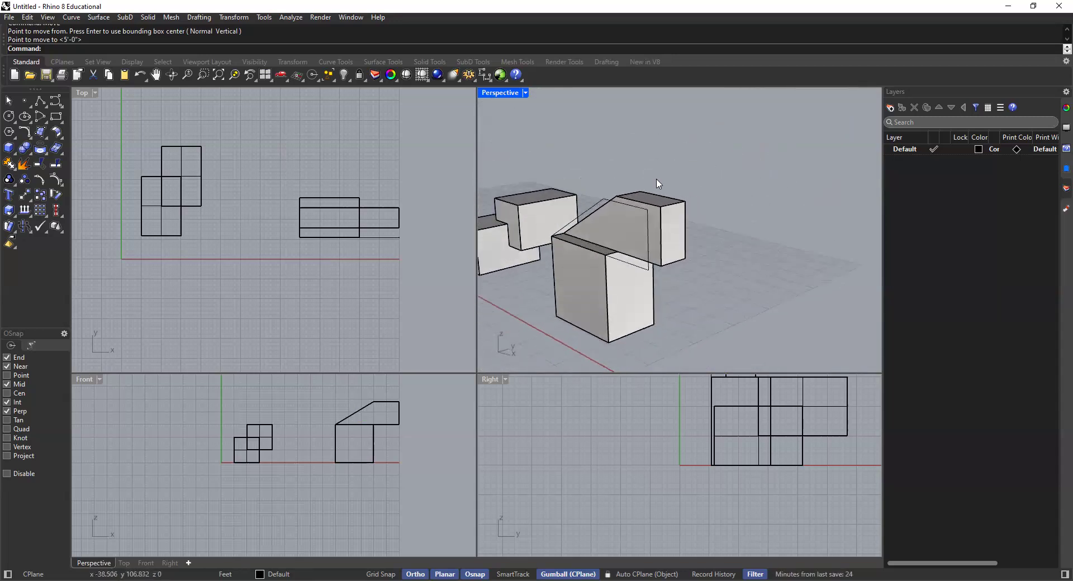
pyautogui.scroll(5, 651, 198)
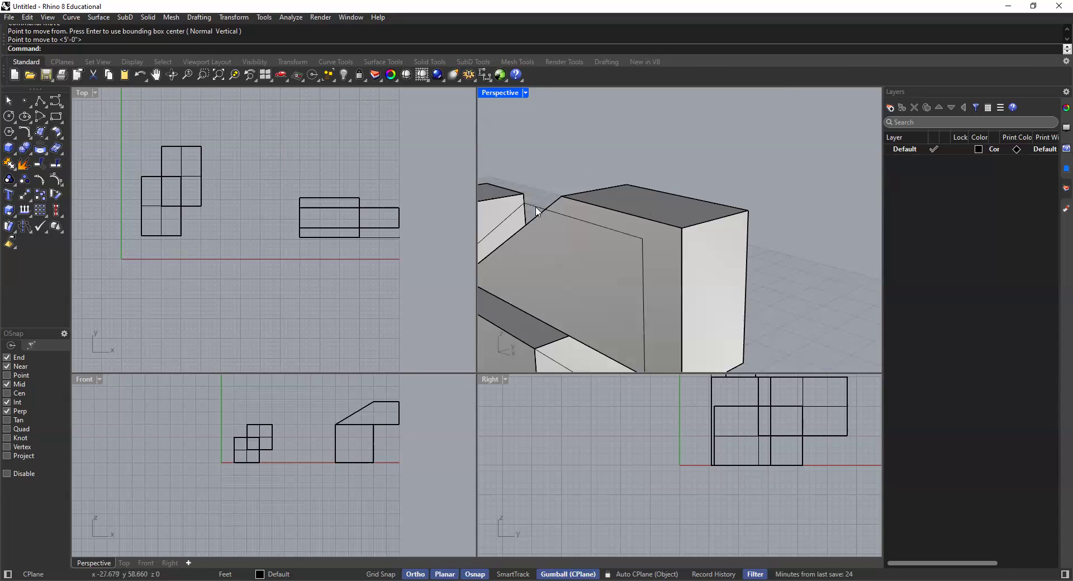
pyautogui.click(536, 207)
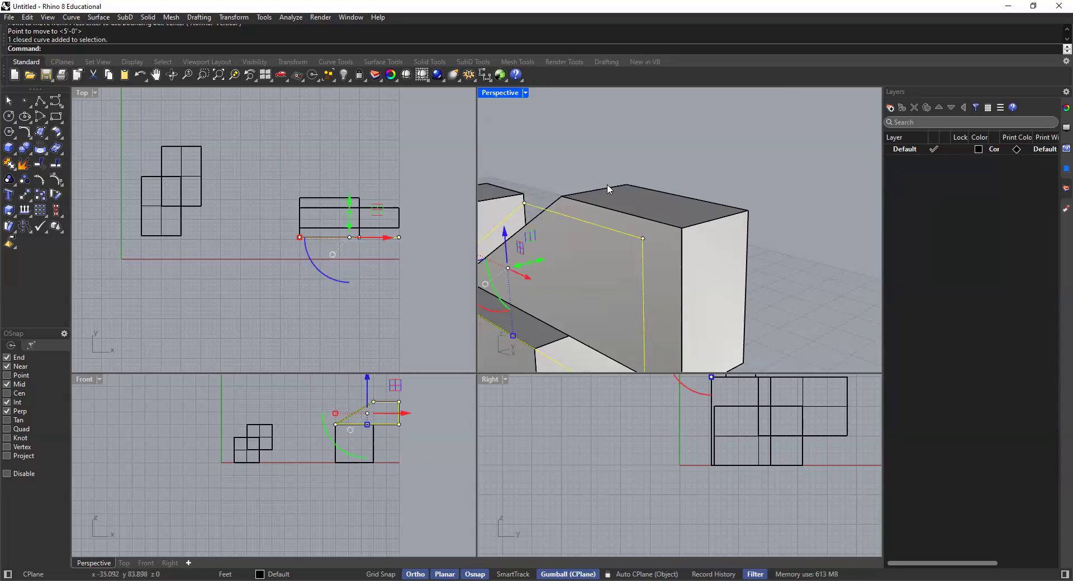
pyautogui.click(658, 222)
pyautogui.press('Escape')
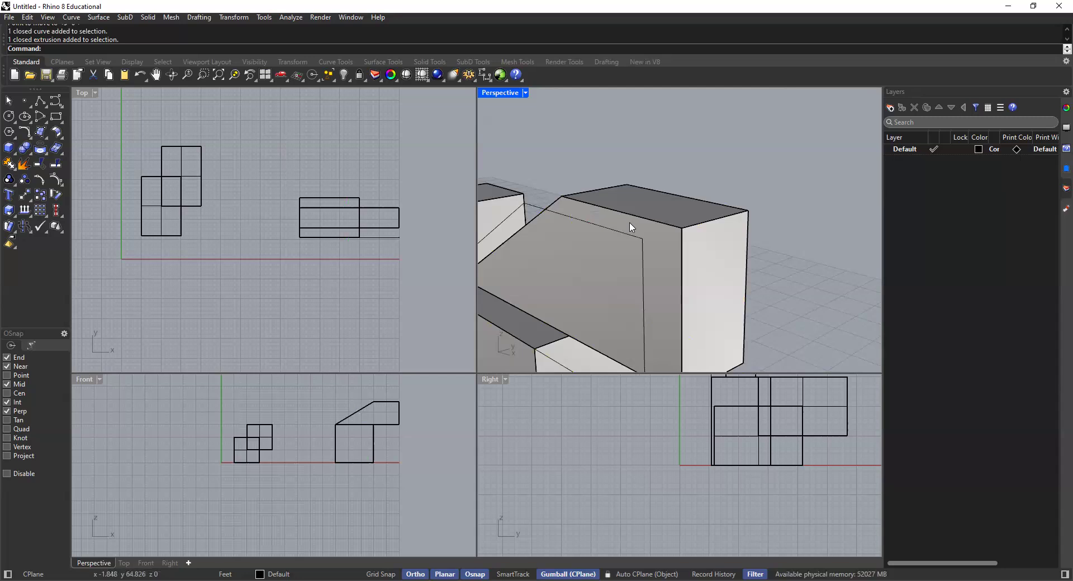
pyautogui.click(638, 190)
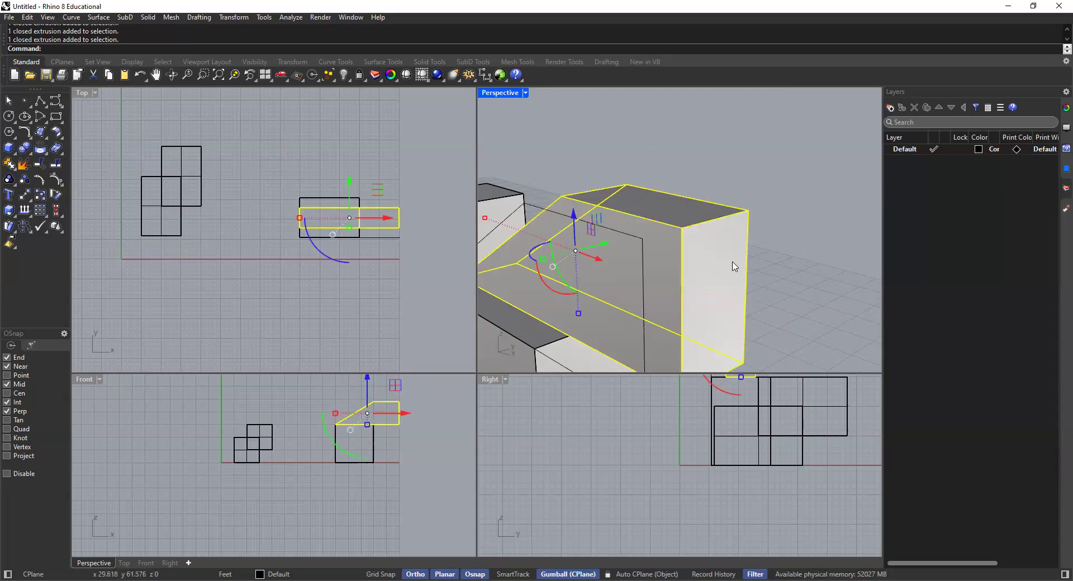
pyautogui.scroll(-3, 727, 266)
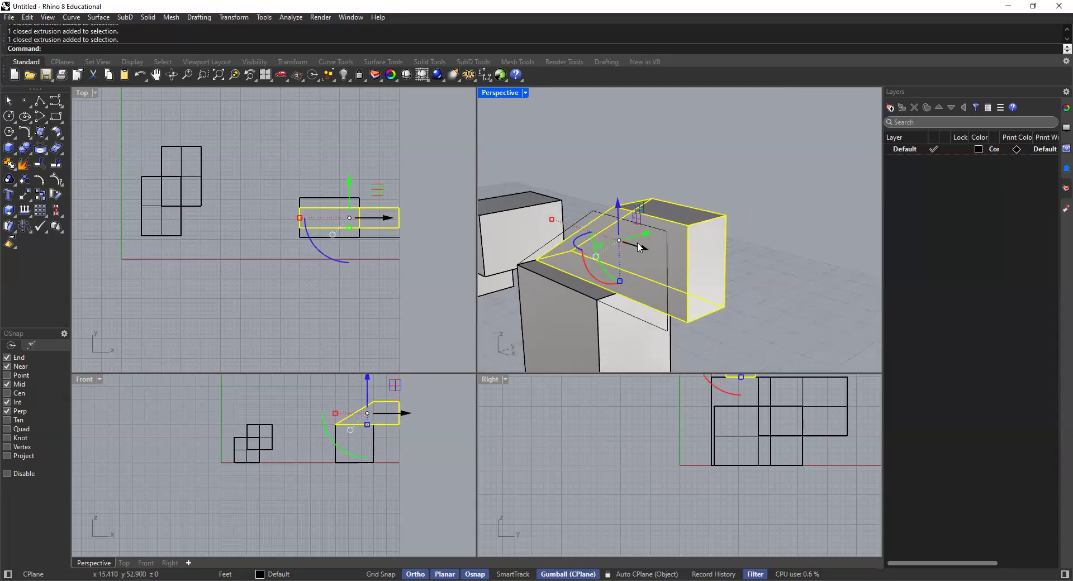
pyautogui.press('Escape')
# Step: Start ExtrudeCrv on the leftover profile curve to review its DeleteInput option, then cancel the command
pyautogui.click(587, 216)
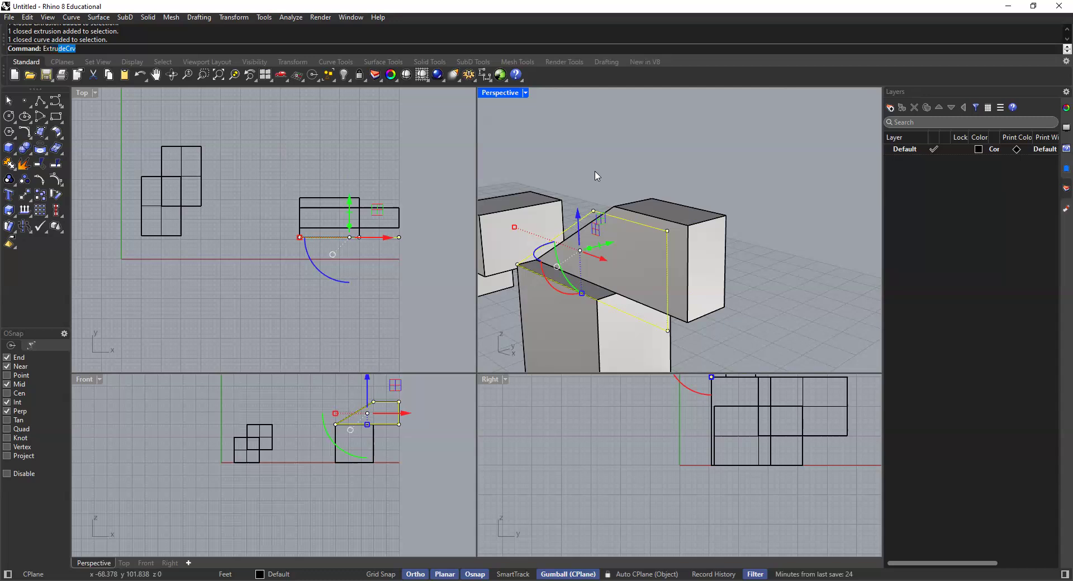
pyautogui.press('Return')
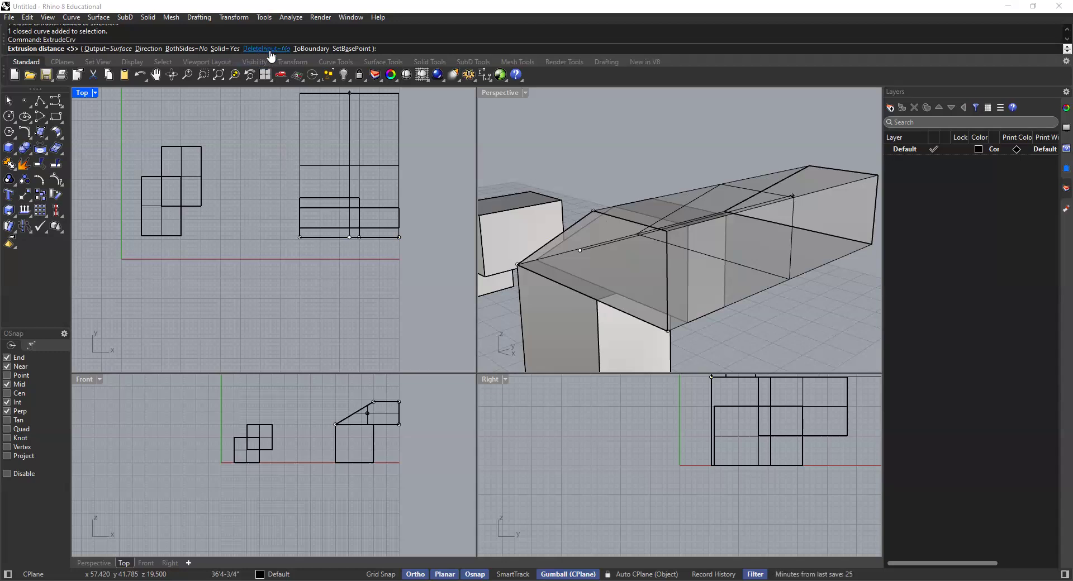
pyautogui.press('Escape')
pyautogui.click(671, 185)
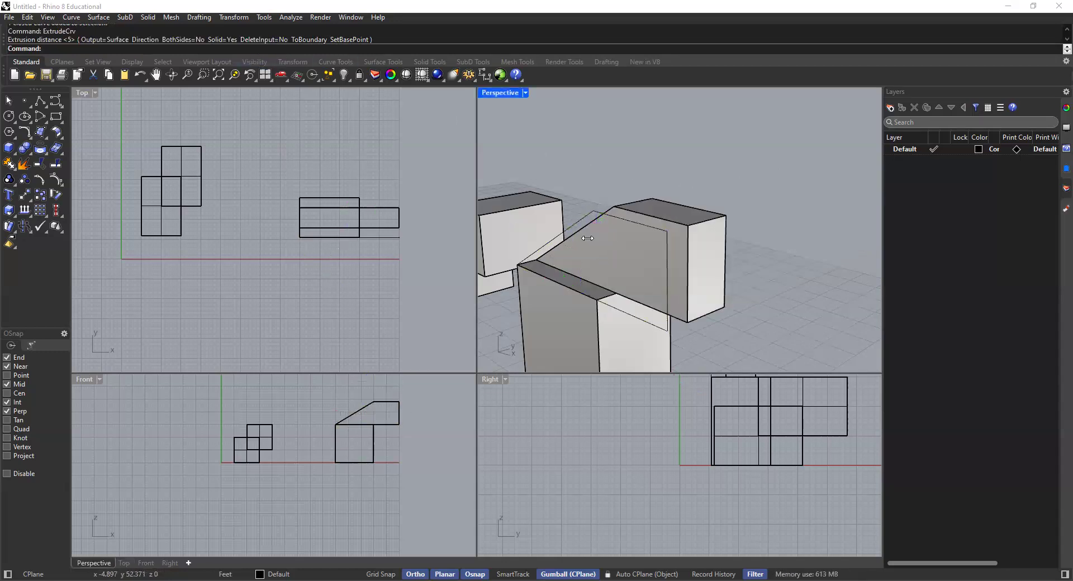
# Step: Distinguish the sloped solid from its original profile curve in the Perspective viewport and leave only the curve selected
pyautogui.moveTo(638, 225); pyautogui.dragTo(683, 210, button='right')
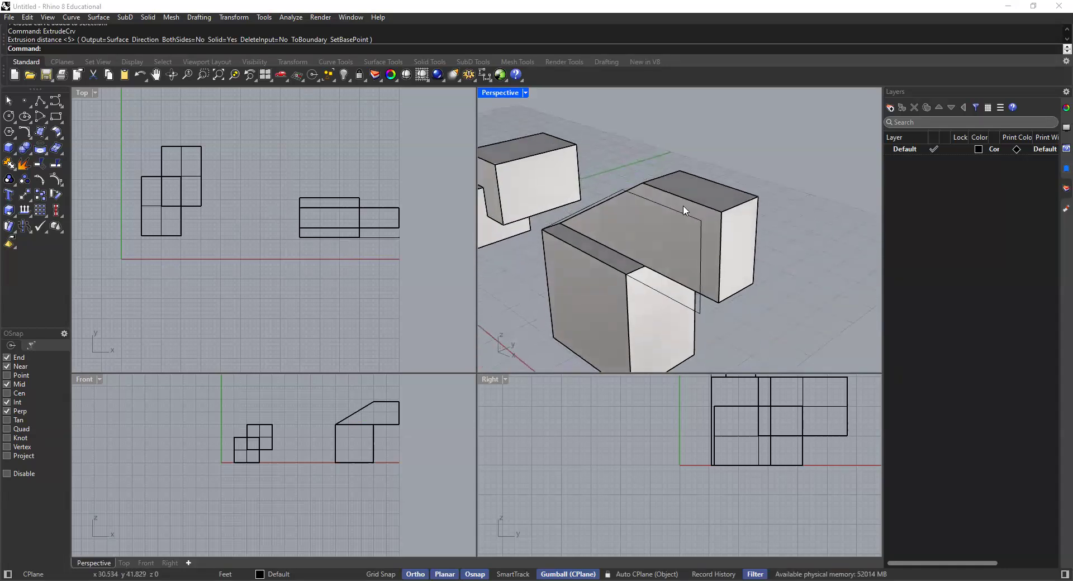
pyautogui.click(604, 199)
pyautogui.press('Escape')
pyautogui.click(651, 192)
pyautogui.click(636, 166)
pyautogui.click(614, 190)
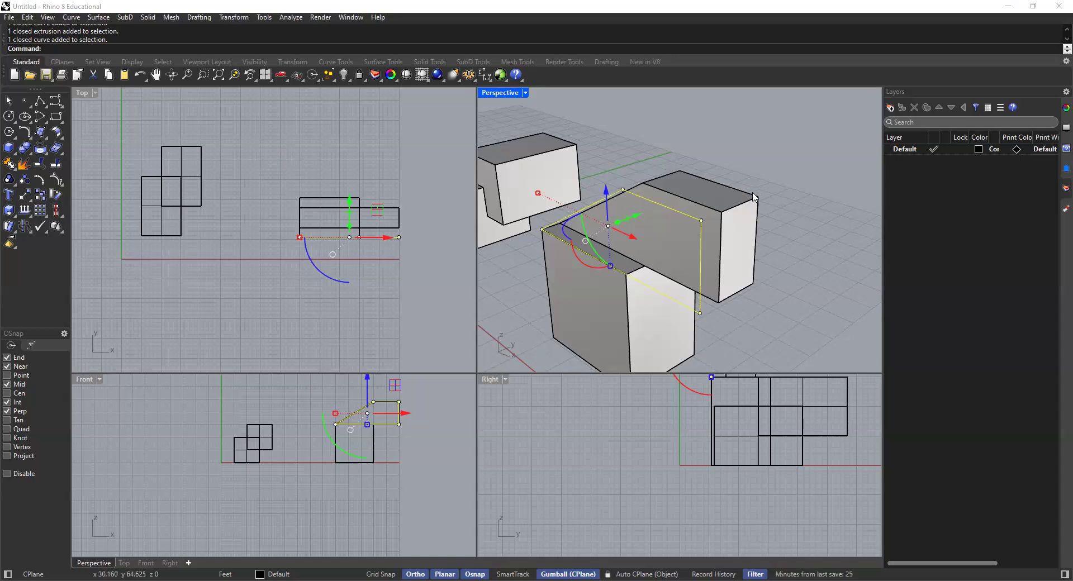
# Step: Delete the leftover sloped profile curve in the Perspective viewport, keeping the solid extruded from it
pyautogui.click(630, 177)
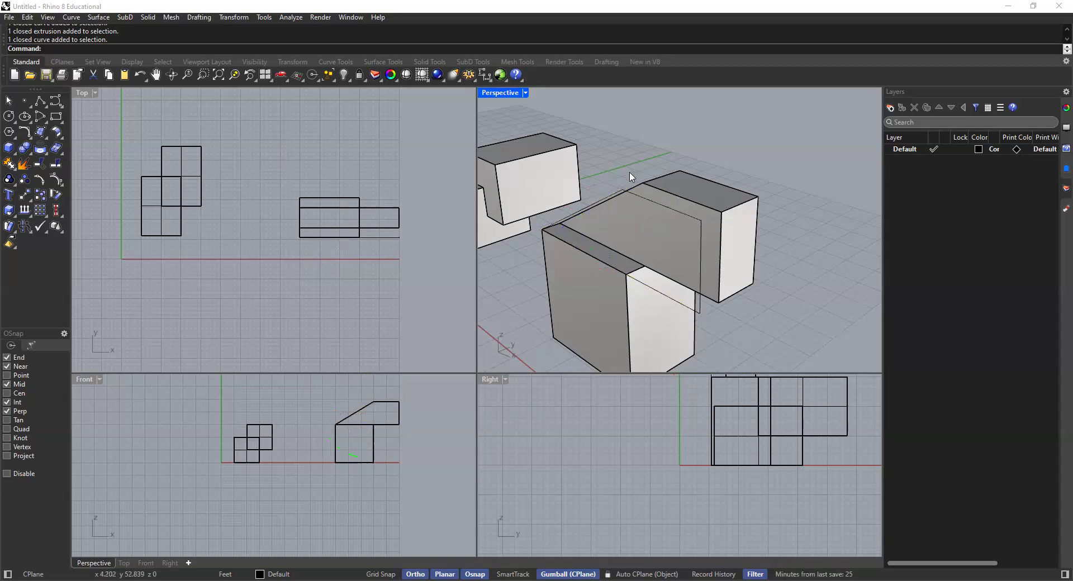
pyautogui.click(618, 197)
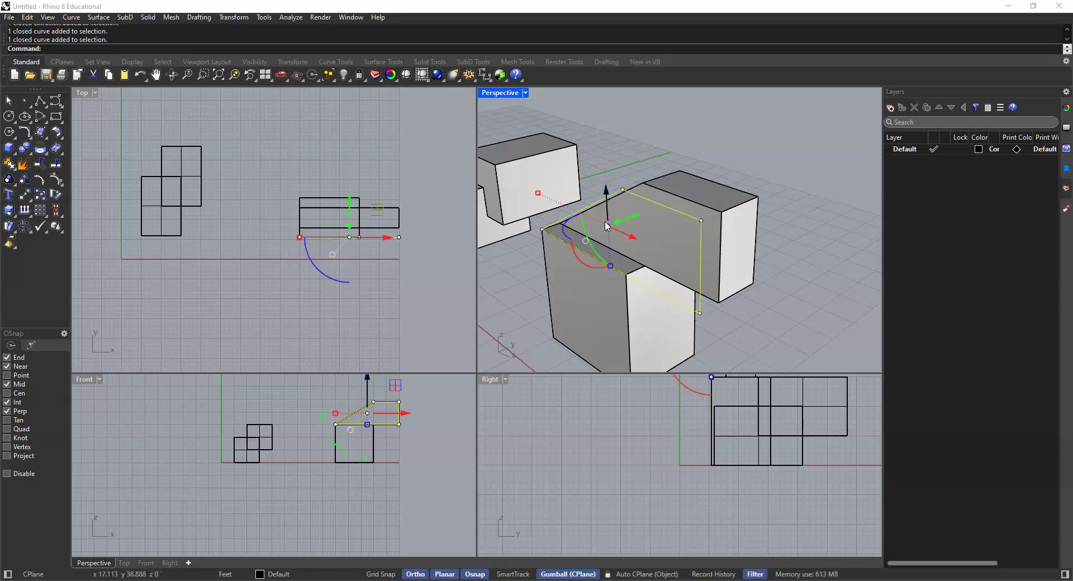
pyautogui.click(601, 167)
pyautogui.scroll(2, 612, 182)
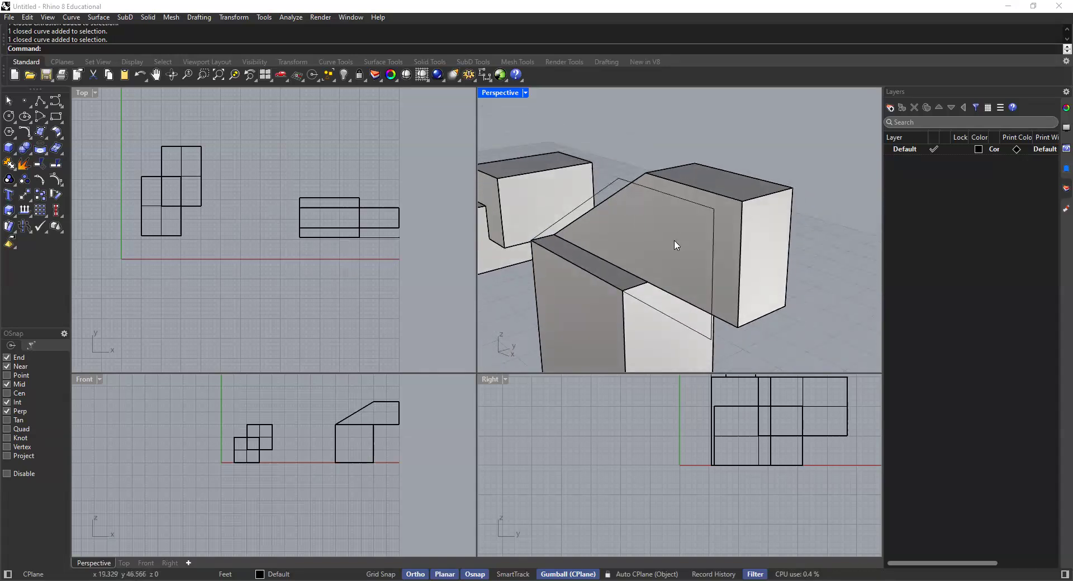
pyautogui.click(623, 181)
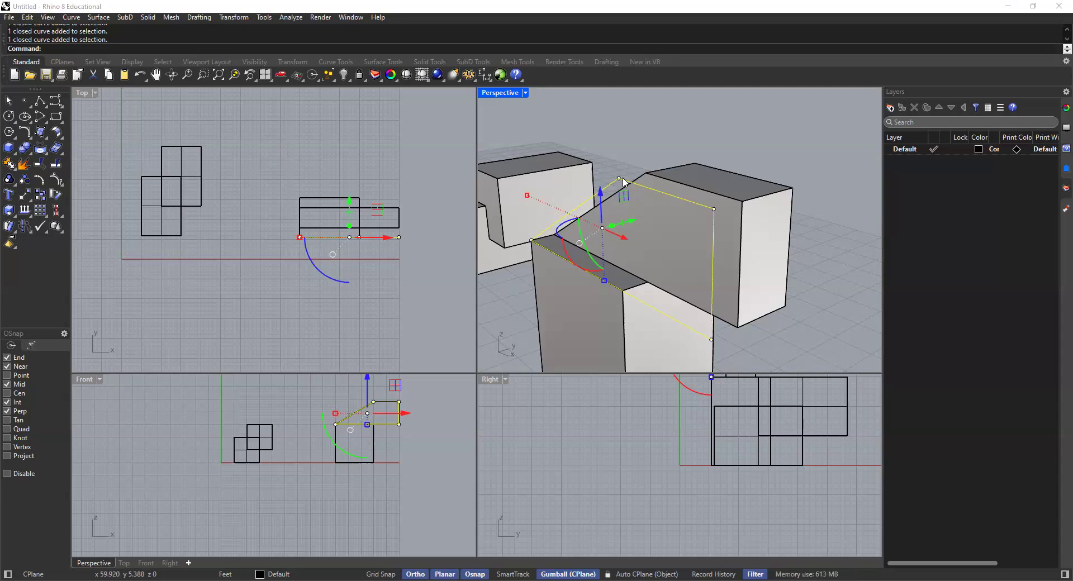
pyautogui.press('Delete')
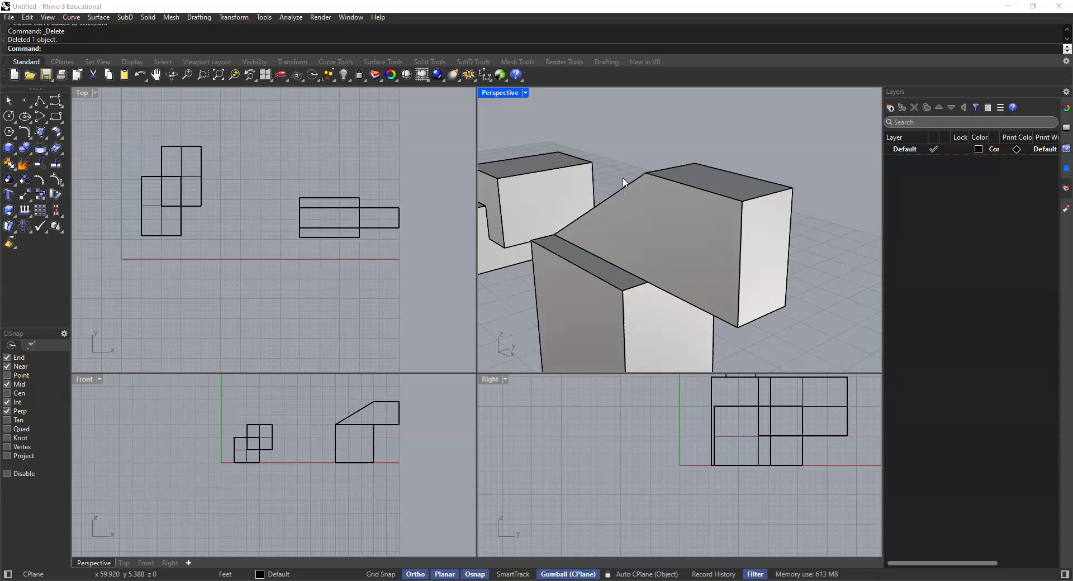
# Step: Join the 15' tall box and the sloped solid on top of it into one solid with a Boolean union
pyautogui.scroll(-4, 657, 213)
pyautogui.moveTo(656, 246); pyautogui.dragTo(605, 221, button='right')
pyautogui.scroll(-3, 672, 284)
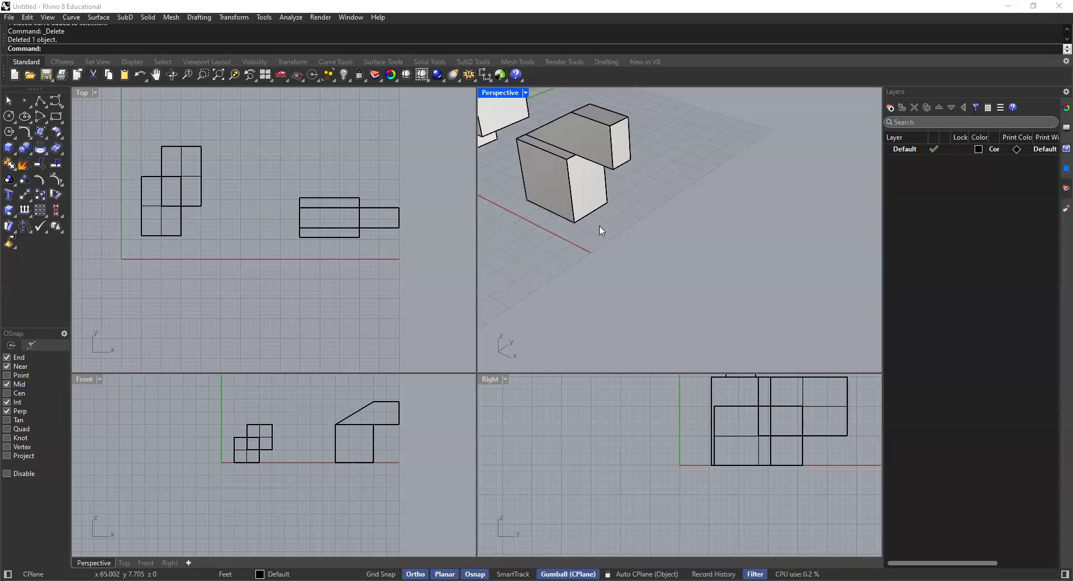
pyautogui.click(584, 184)
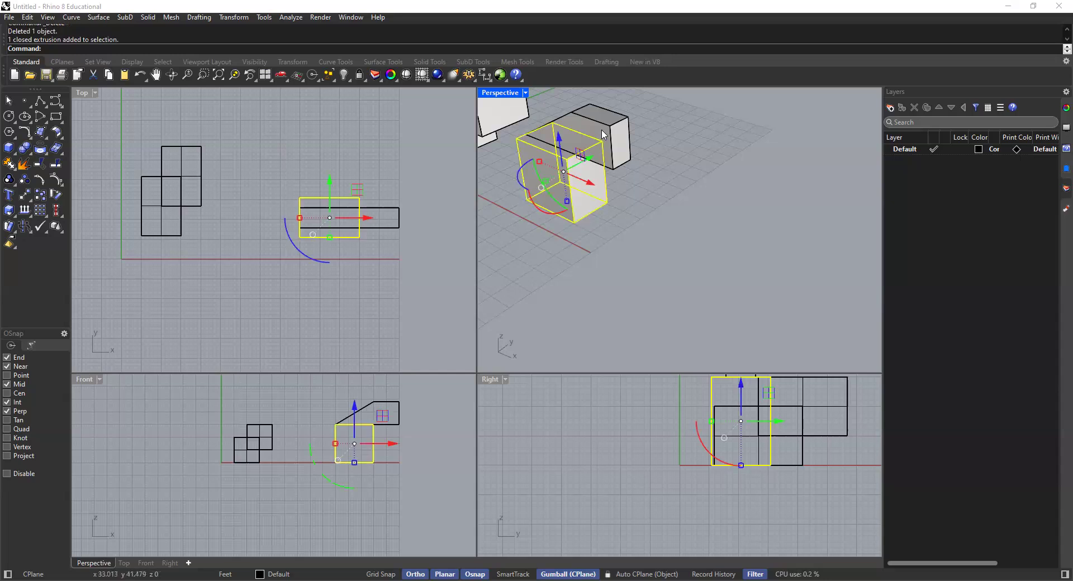
pyautogui.keyDown('shift'); pyautogui.click(593, 151); pyautogui.keyUp('shift')
pyautogui.scroll(-2, 594, 151)
pyautogui.scroll(2, 594, 149)
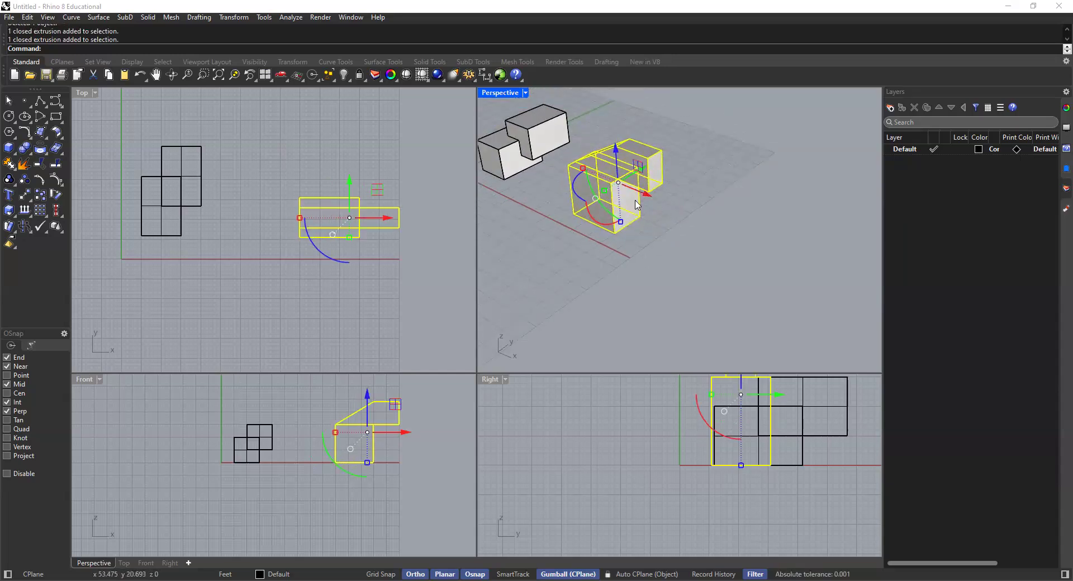
pyautogui.click(750, 180)
pyautogui.scroll(1, 597, 198)
pyautogui.click(596, 198)
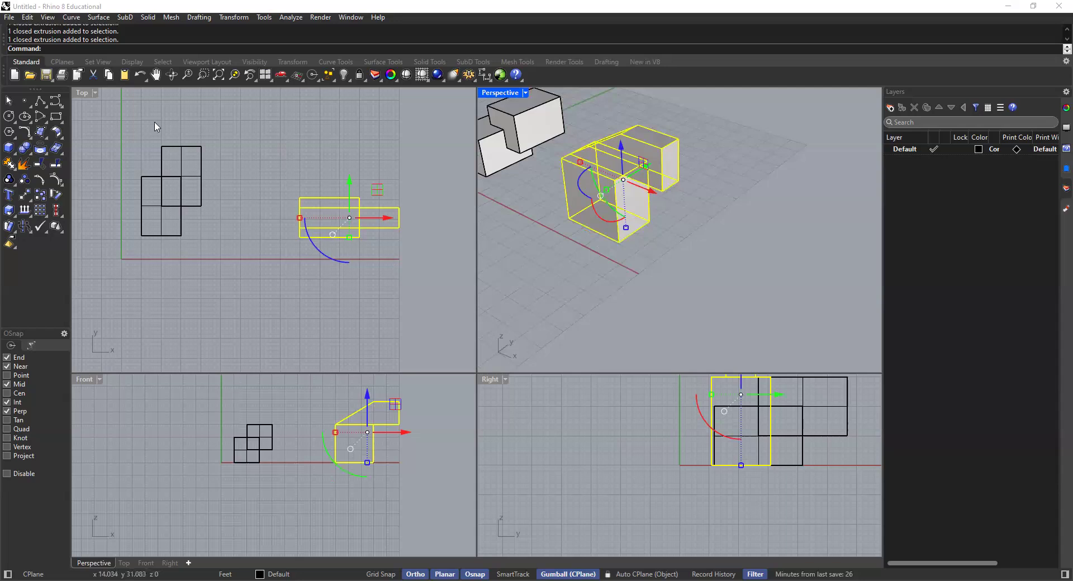
pyautogui.click(24, 148)
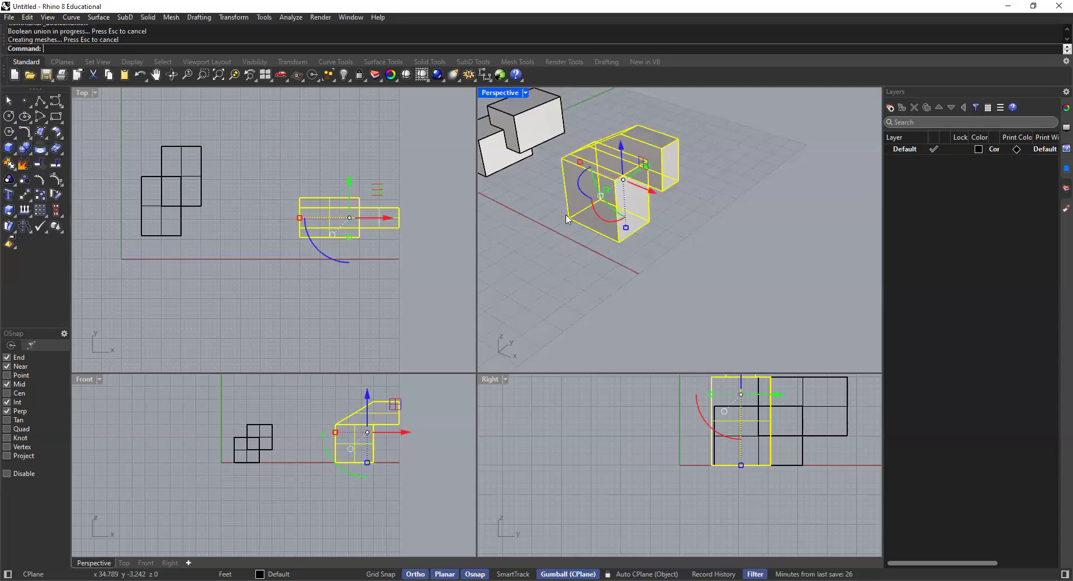
# Step: Check in the Perspective viewport that the box and sloped solid select as one object, inspecting the union from several angles
pyautogui.click(628, 210)
pyautogui.click(682, 244)
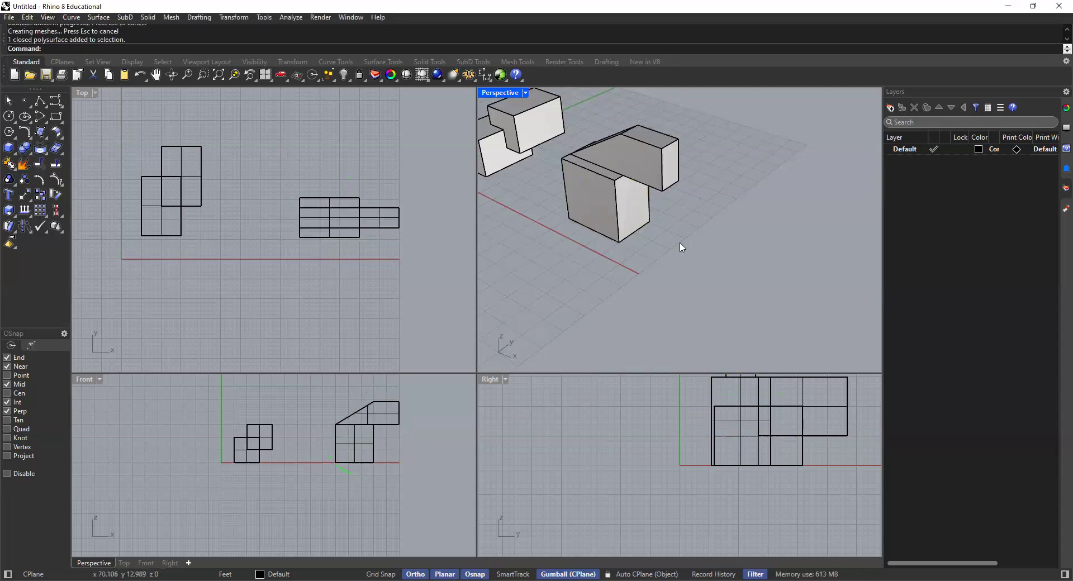
pyautogui.scroll(-2, 646, 230)
pyautogui.click(648, 218)
pyautogui.click(675, 179)
pyautogui.scroll(3, 602, 214)
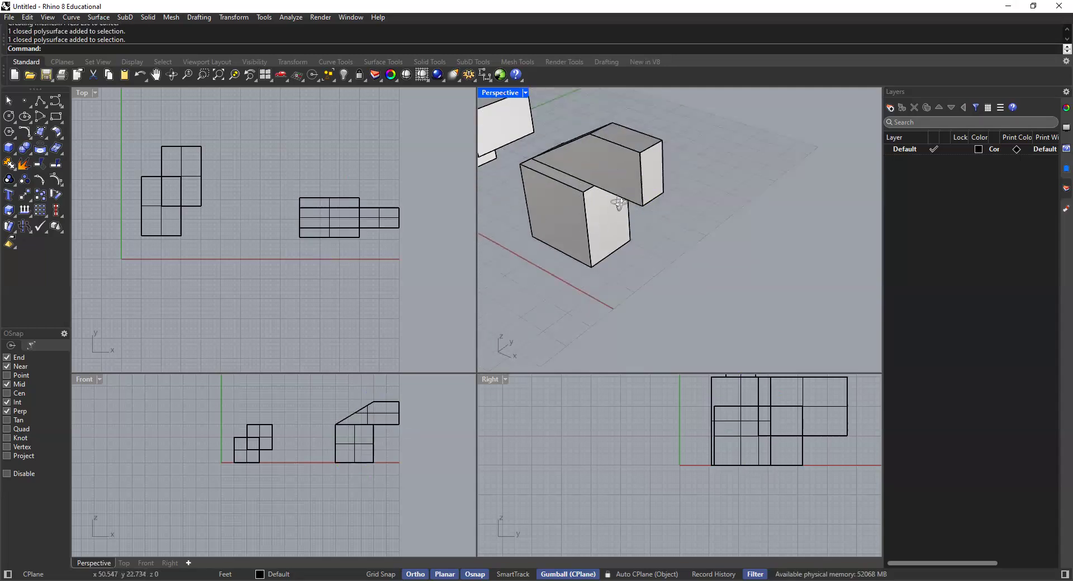
pyautogui.moveTo(618, 202); pyautogui.dragTo(593, 225, button='right')
pyautogui.click(605, 216)
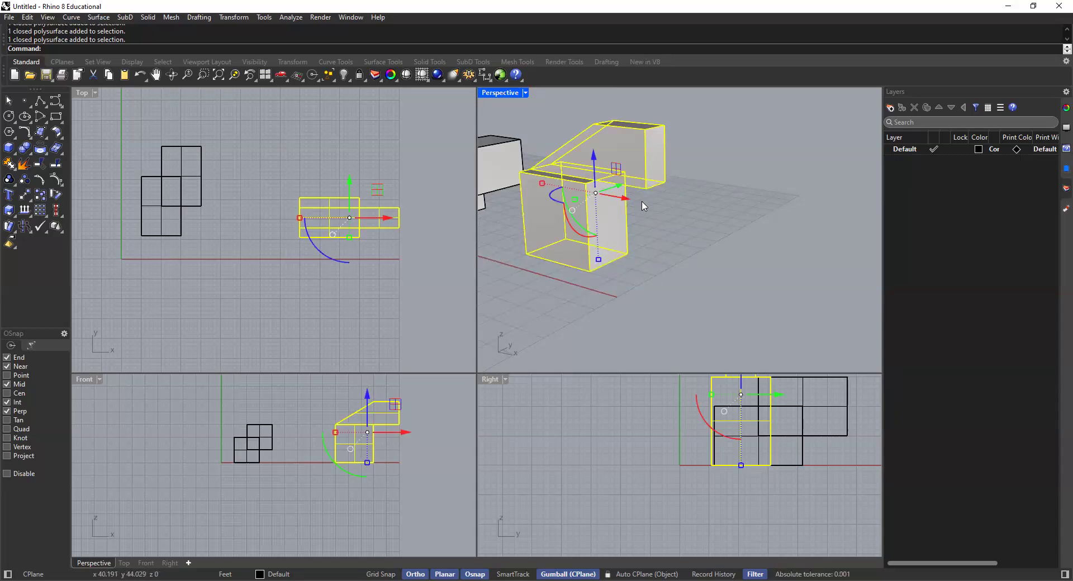
pyautogui.click(681, 239)
pyautogui.scroll(-3, 630, 247)
pyautogui.scroll(-3, 630, 247)
pyautogui.moveTo(615, 232); pyautogui.dragTo(620, 269, button='right')
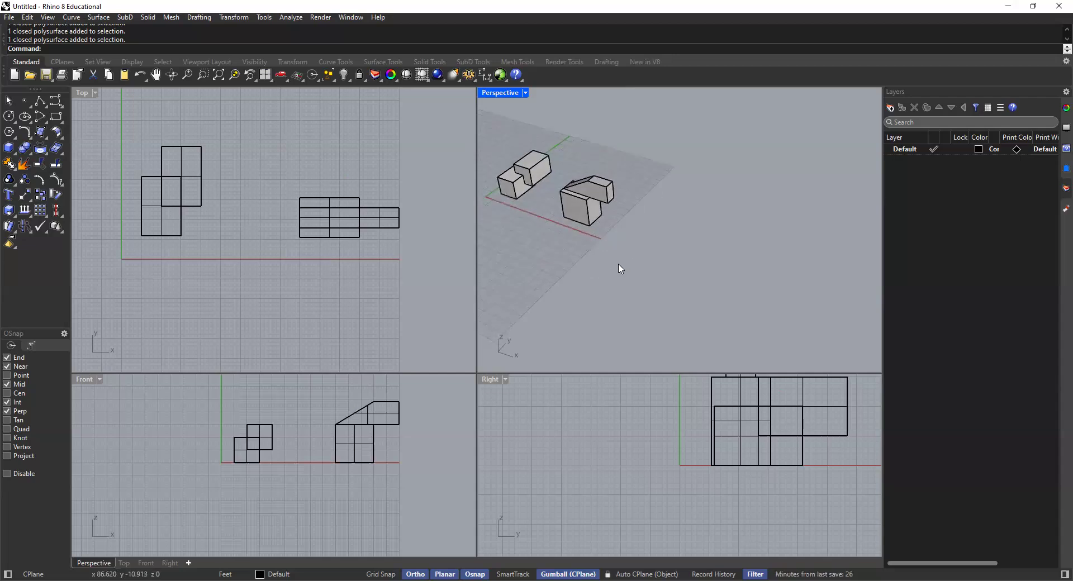
pyautogui.keyDown('shift'); pyautogui.moveTo(615, 235); pyautogui.dragTo(589, 212, button='right'); pyautogui.keyUp('shift')
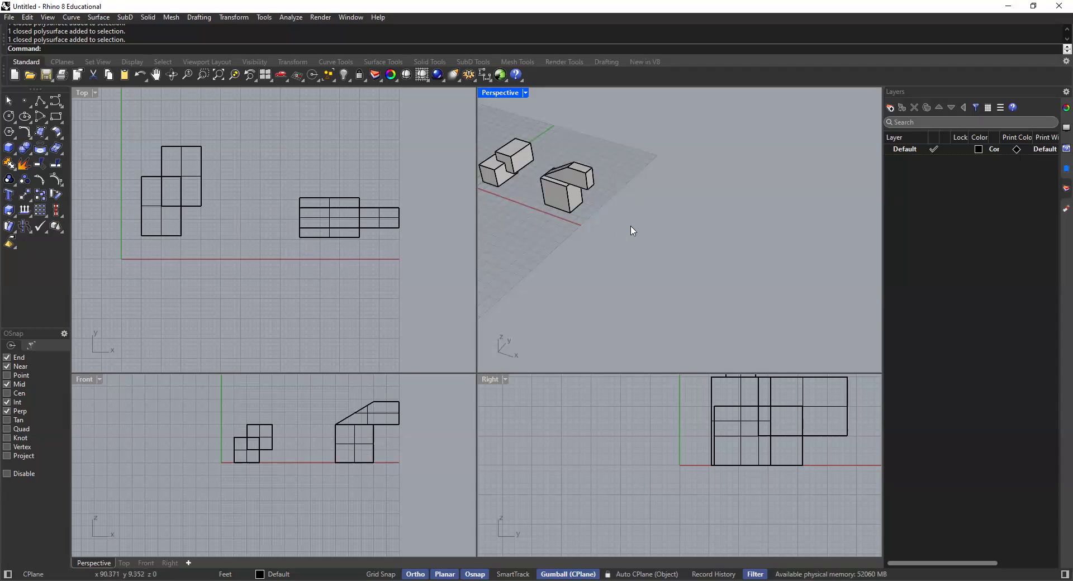
# Step: Draw a 15' by 15' rectangle in the Top viewport, beyond the grid on the positive X side of the united solid
pyautogui.click(56, 117)
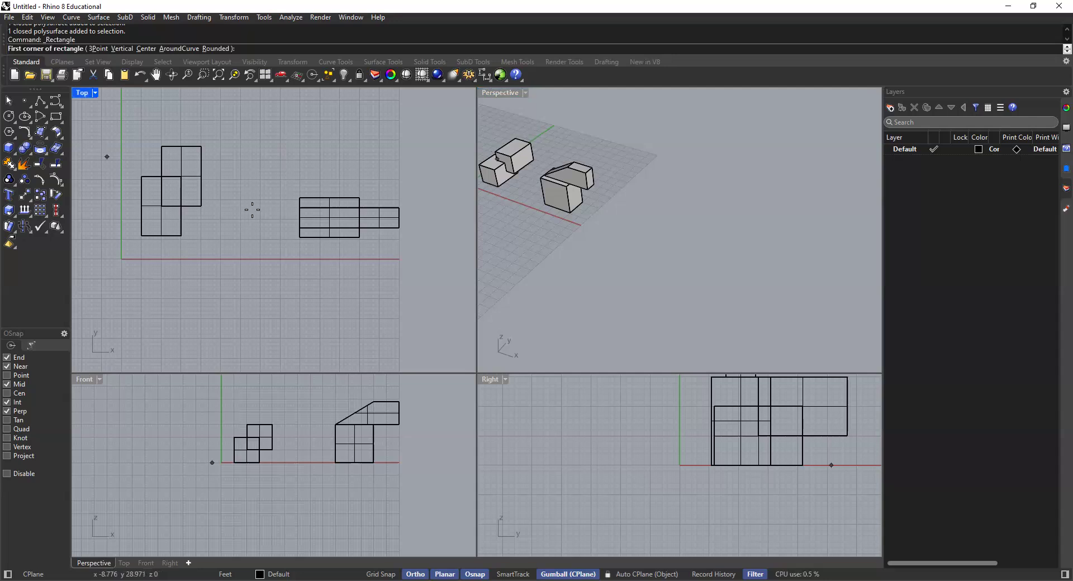
pyautogui.scroll(-5, 426, 225)
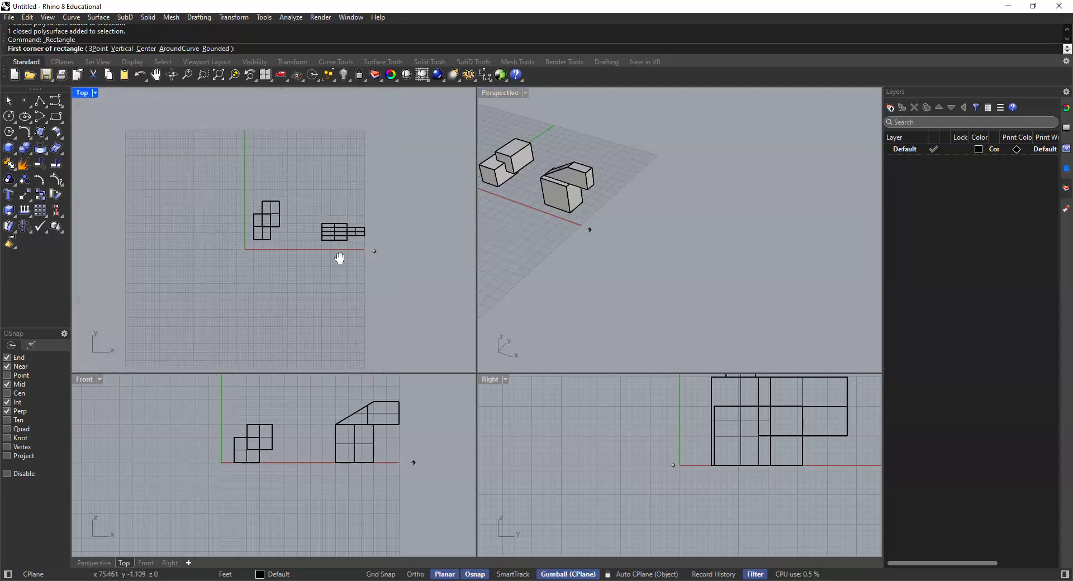
pyautogui.keyDown('shift'); pyautogui.scroll(6, 275, 250); pyautogui.keyUp('shift')
pyautogui.keyDown('shift'); pyautogui.scroll(2, 290, 244); pyautogui.keyUp('shift')
pyautogui.keyDown('shift'); pyautogui.moveTo(316, 241); pyautogui.dragTo(295, 245, button='right'); pyautogui.keyUp('shift')
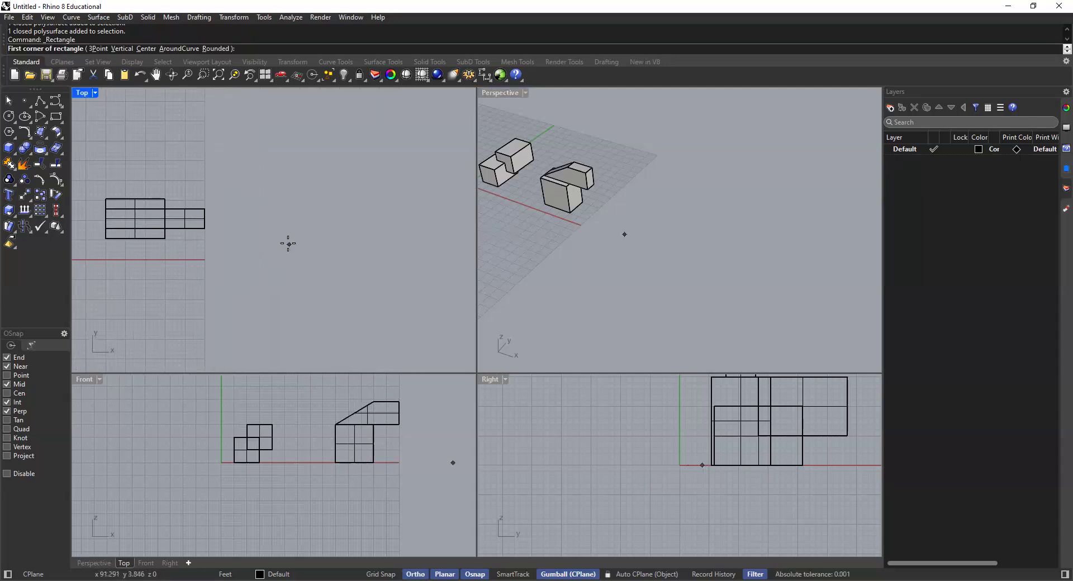
pyautogui.click(317, 237)
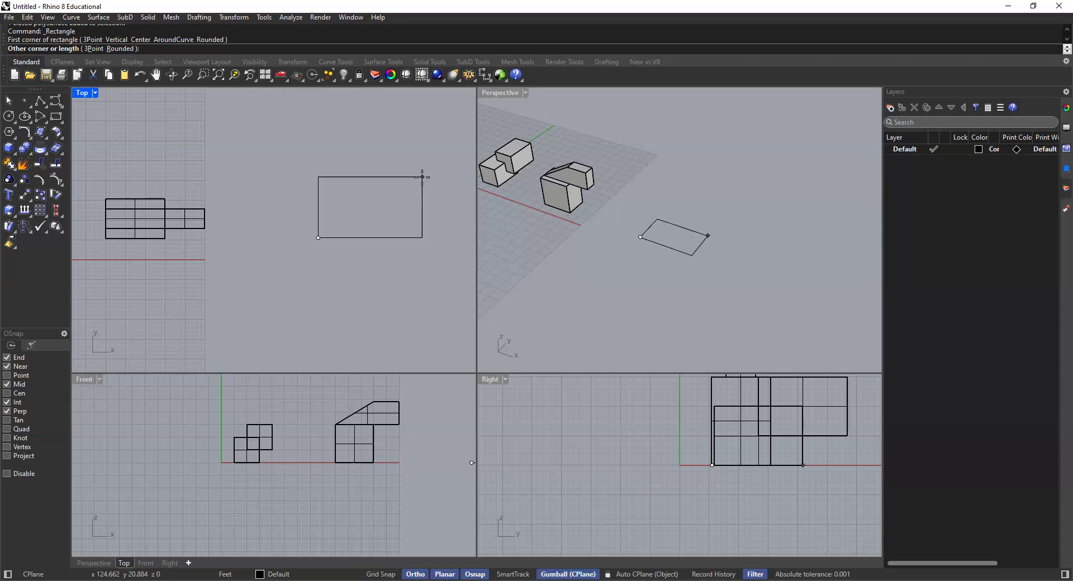
pyautogui.write('15')
pyautogui.press('Return')
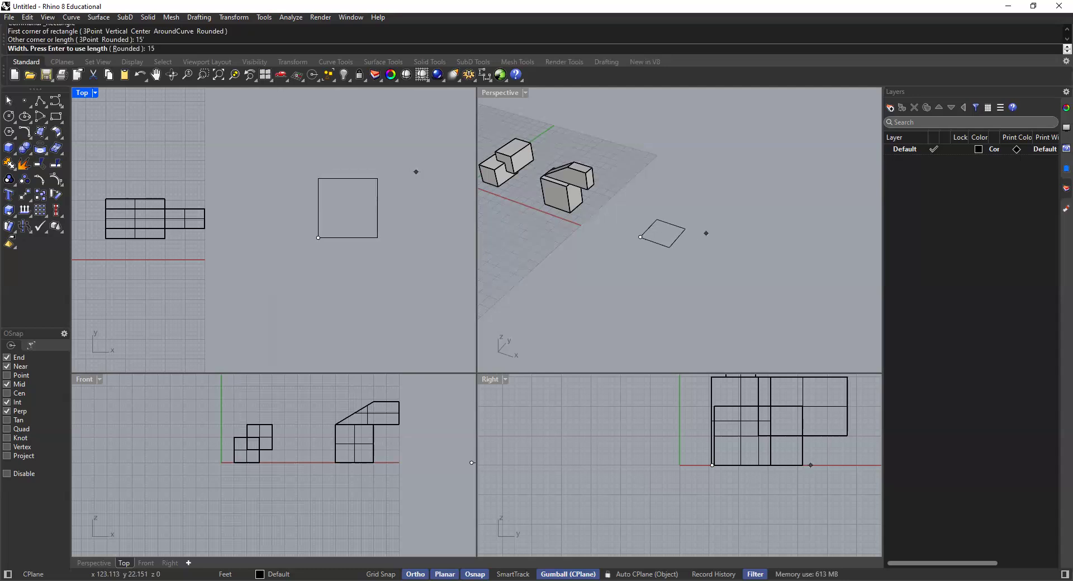
pyautogui.press('Return')
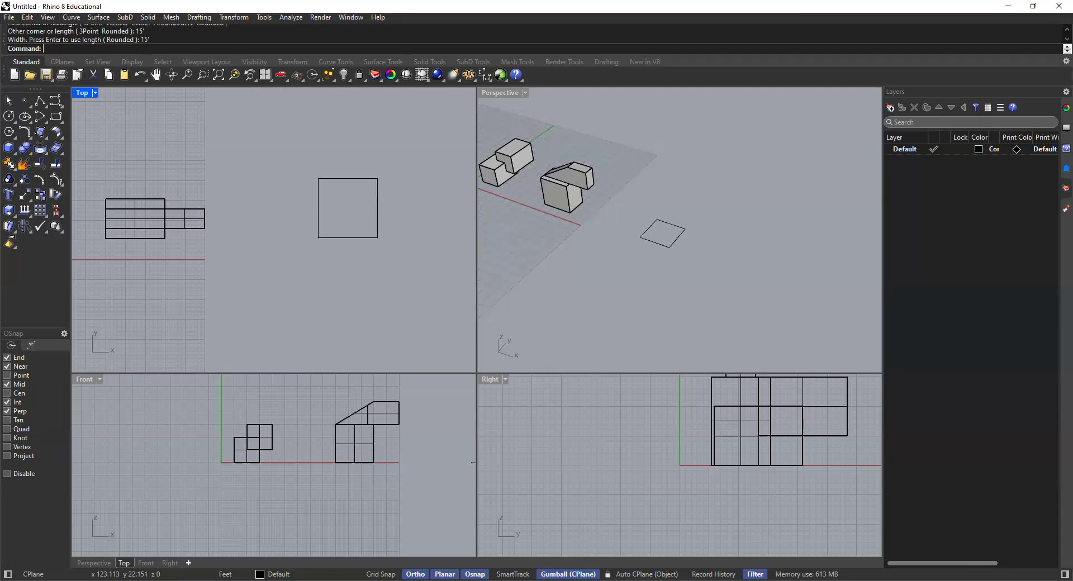
# Step: Extrude the new square 15' upward as a solid with ExtrudeCrv to make a cube
pyautogui.click(678, 229)
pyautogui.write('ExtrudeCrv')
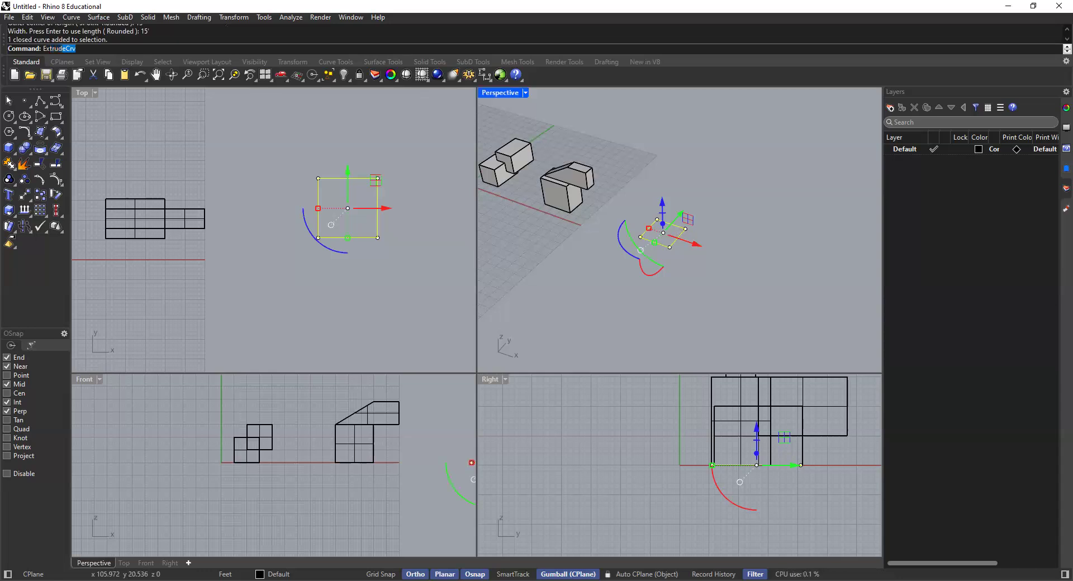
pyautogui.press('Return')
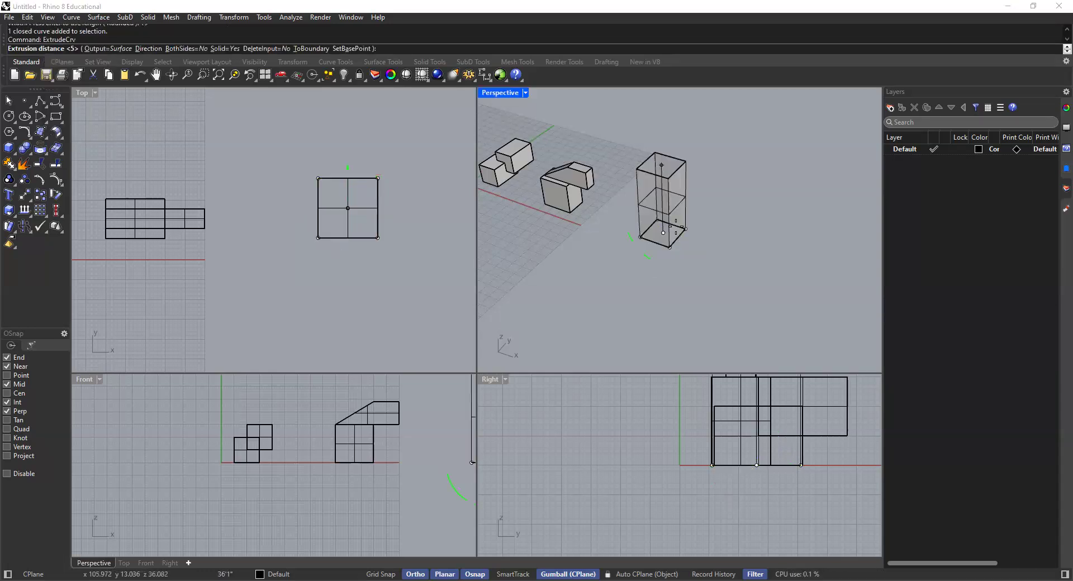
pyautogui.write("15'")
pyautogui.press('Return')
pyautogui.press('Escape')
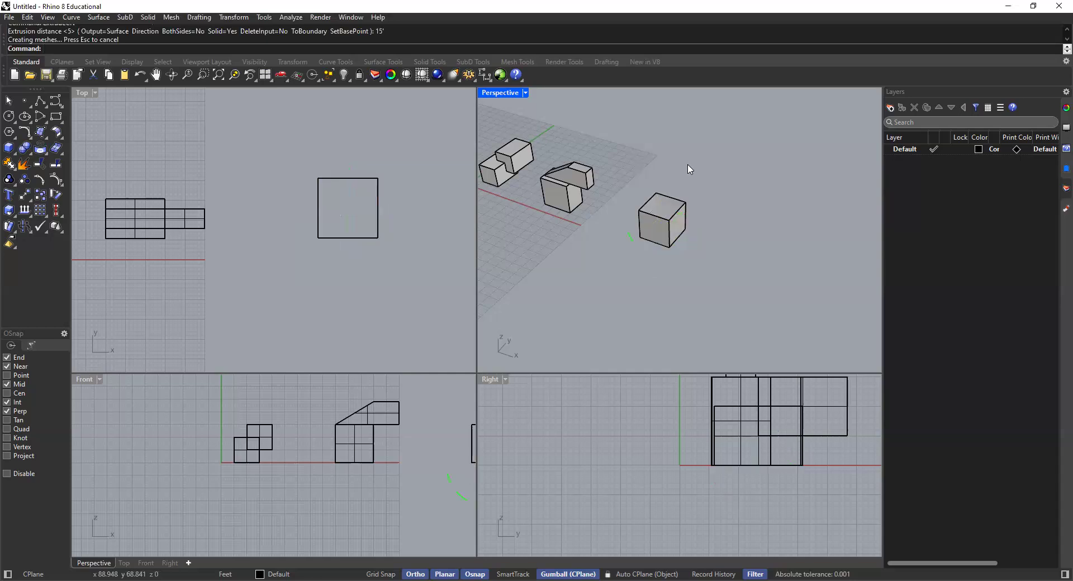
# Step: Examine the new 15' cube from several angles in the Perspective viewport and compare it with the two earlier solids
pyautogui.scroll(2, 656, 217)
pyautogui.click(656, 217)
pyautogui.moveTo(655, 217); pyautogui.dragTo(636, 235, button='right')
pyautogui.click(611, 146)
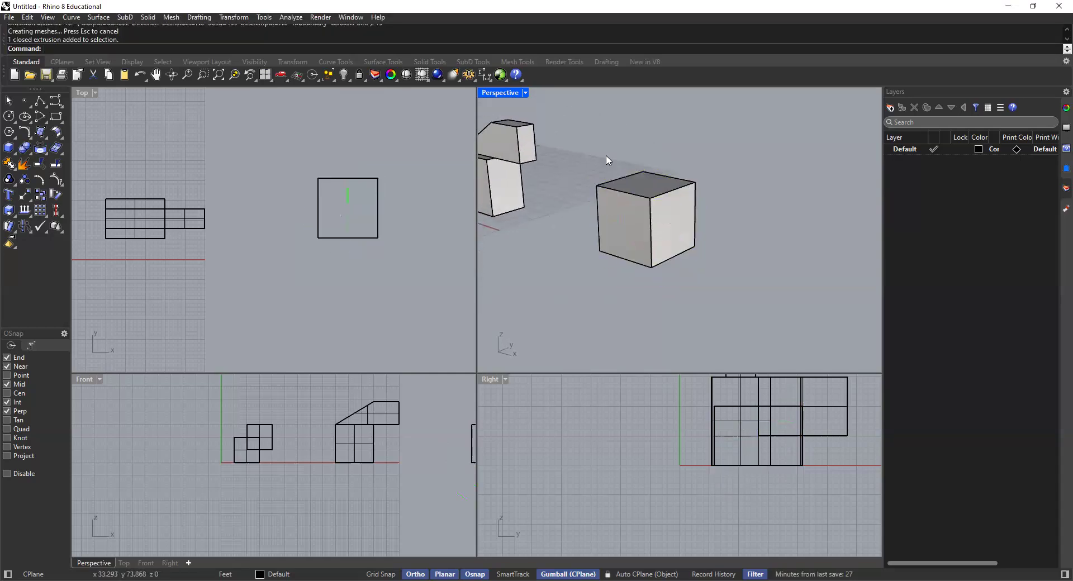
pyautogui.moveTo(629, 201); pyautogui.dragTo(675, 222, button='right')
pyautogui.scroll(-5, 689, 263)
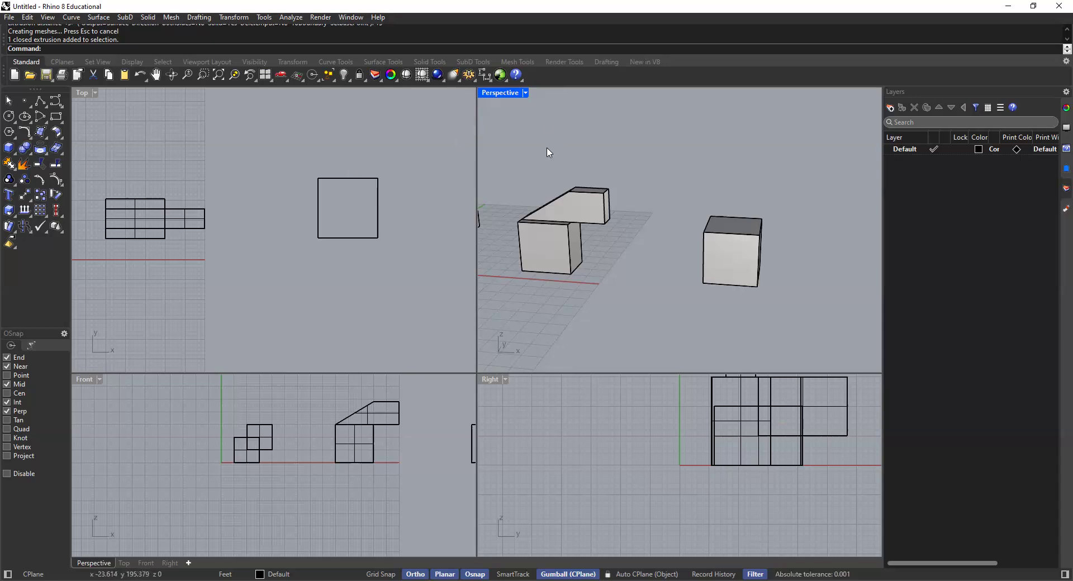
pyautogui.keyDown('shift'); pyautogui.moveTo(559, 165); pyautogui.dragTo(647, 149, button='right'); pyautogui.keyUp('shift')
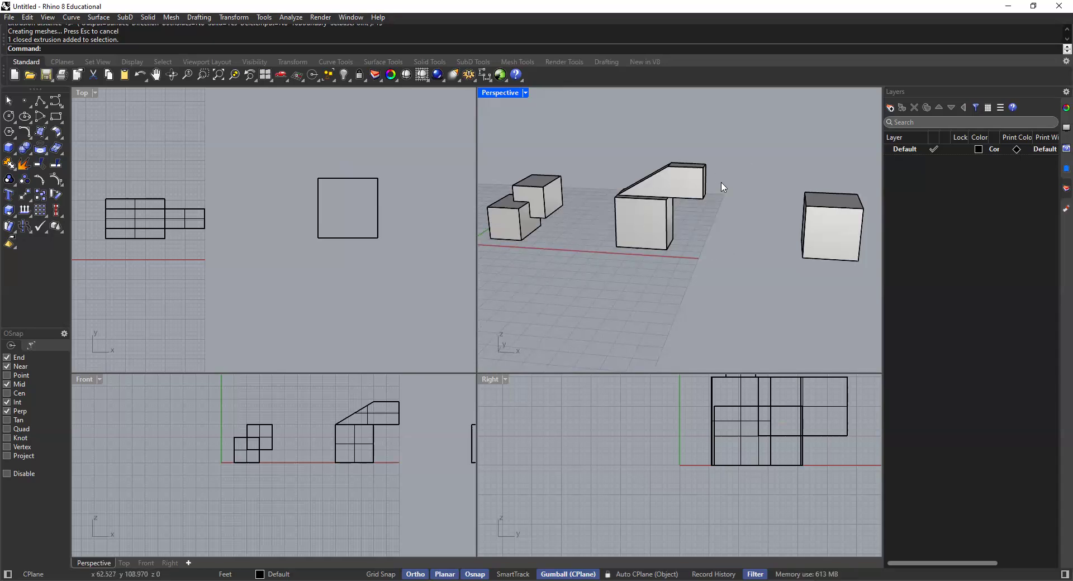
pyautogui.scroll(2, 708, 206)
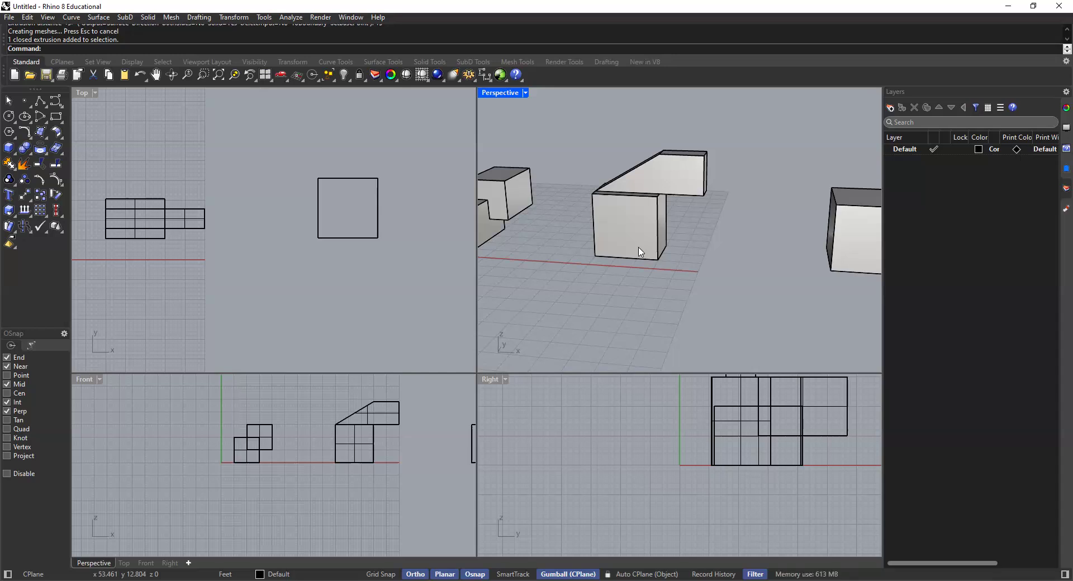
pyautogui.moveTo(639, 251); pyautogui.dragTo(674, 274, button='right')
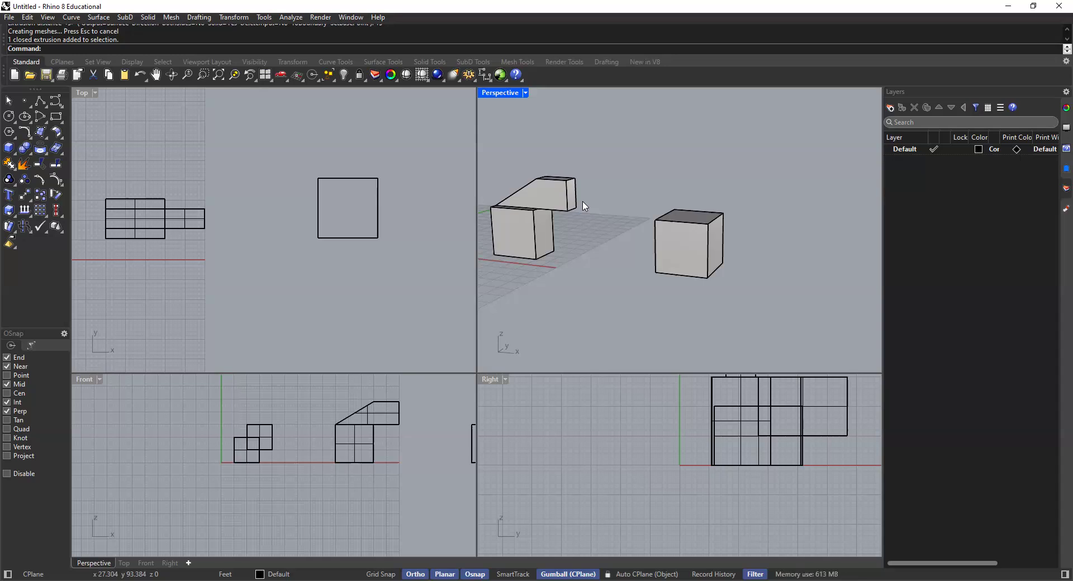
pyautogui.scroll(8, 678, 241)
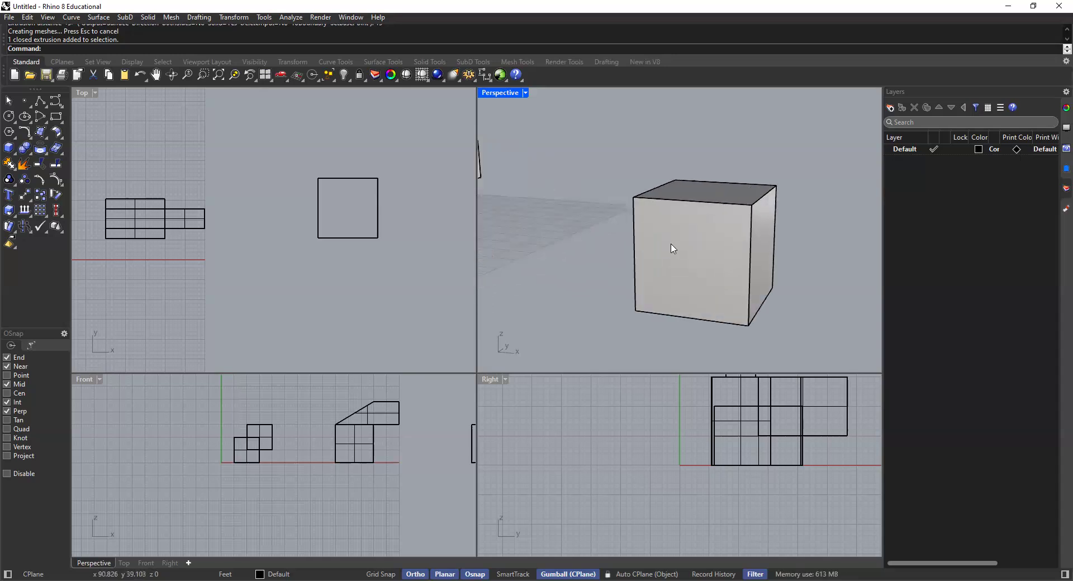
pyautogui.scroll(-5, 666, 262)
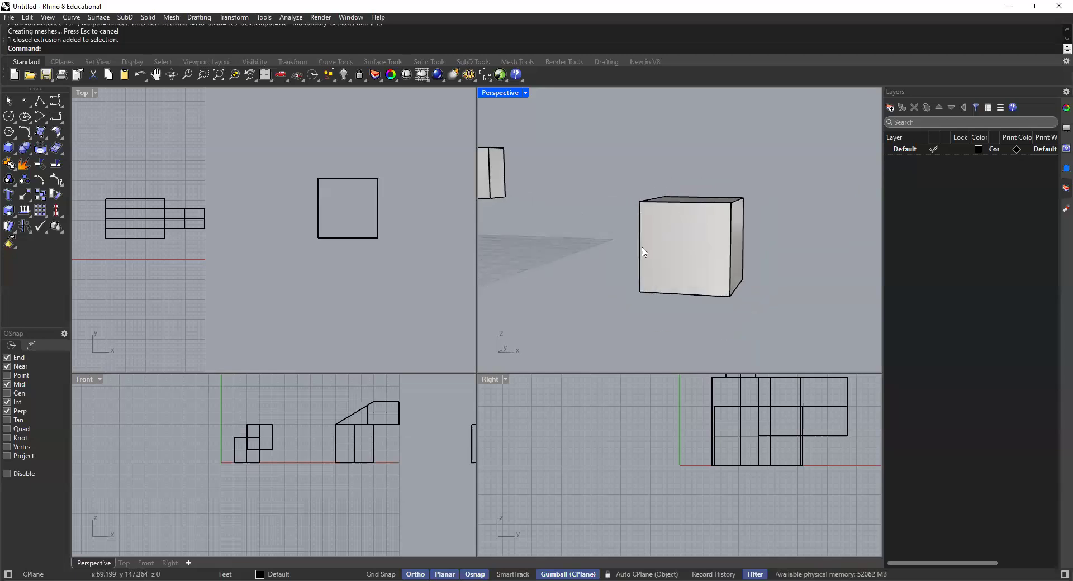
pyautogui.moveTo(692, 242); pyautogui.dragTo(681, 263, button='right')
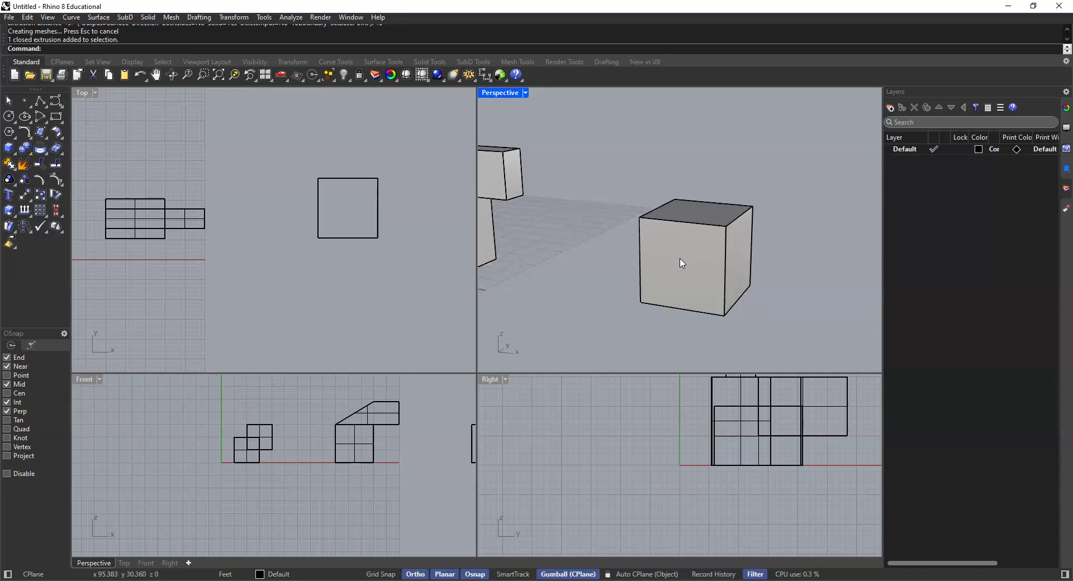
pyautogui.click(681, 263)
pyautogui.click(584, 173)
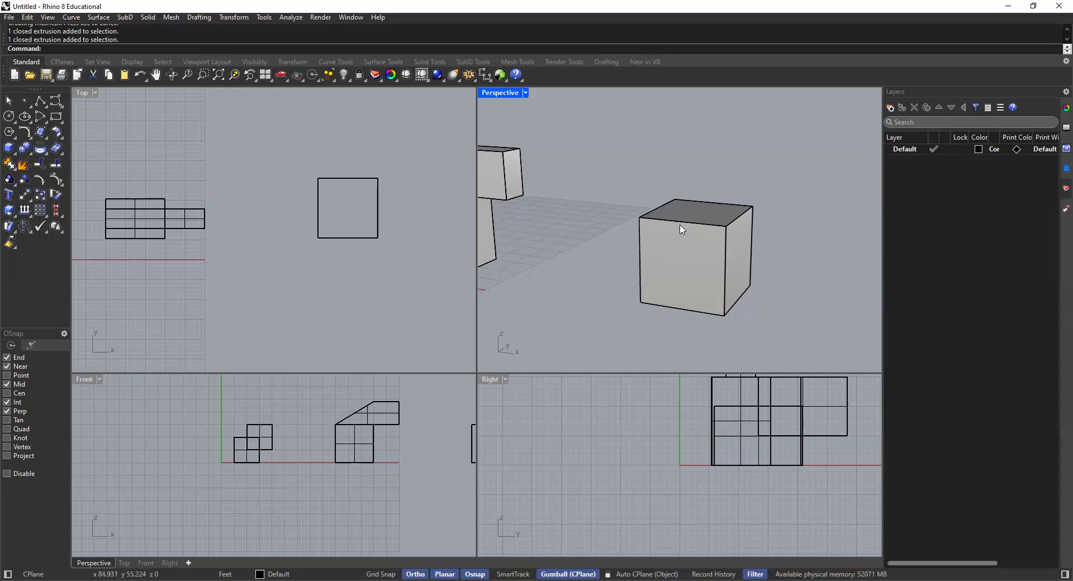
# Step: Draw a closed triangular polyline on the cube's front face, joining the midpoints of the top and side edges through their shared corner
pyautogui.click(40, 102)
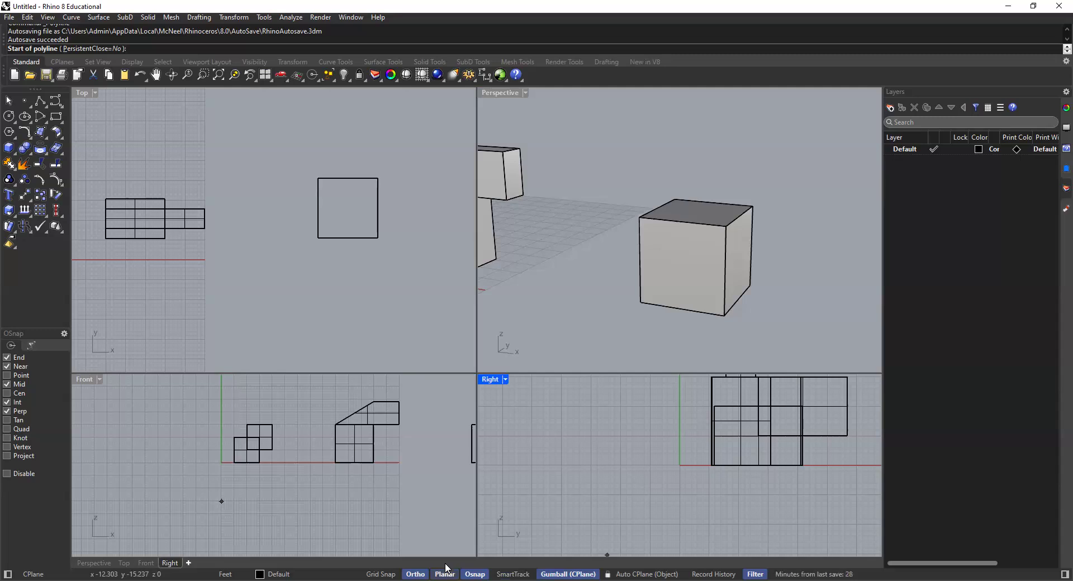
pyautogui.scroll(-3, 314, 447)
pyautogui.scroll(6, 363, 439)
pyautogui.scroll(1, 369, 423)
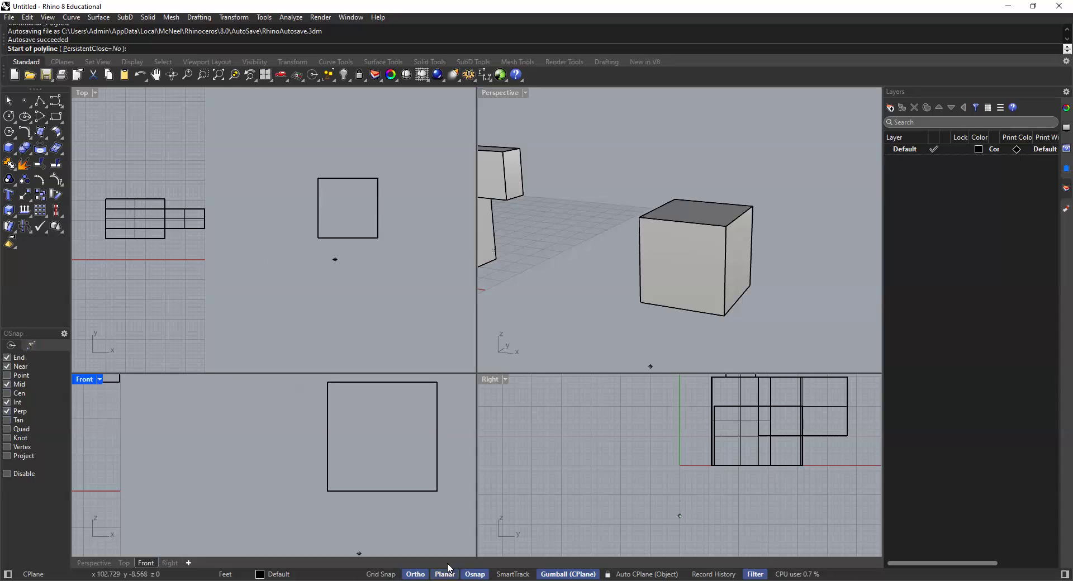
pyautogui.click(681, 223)
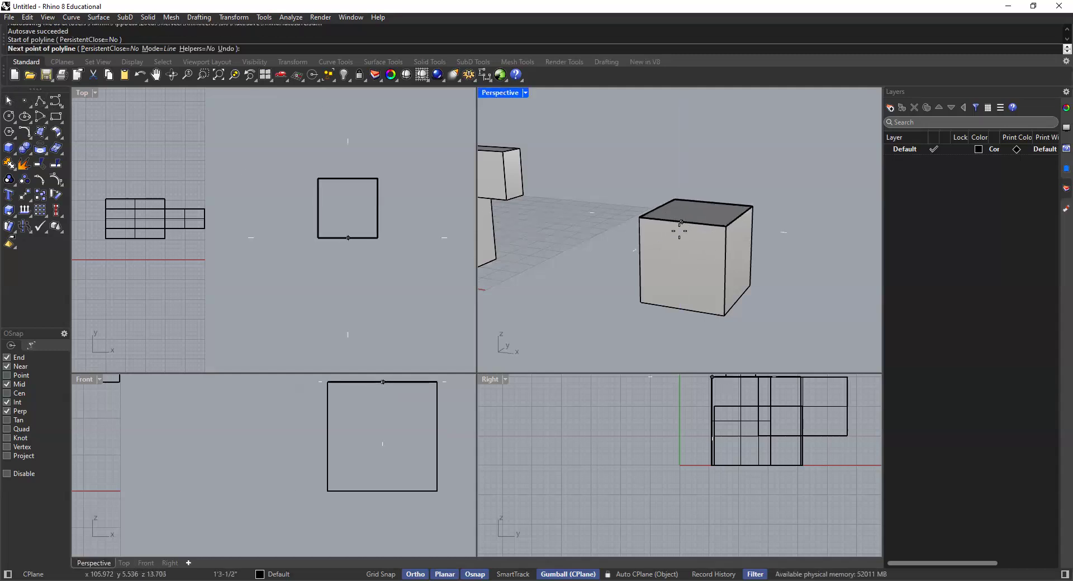
pyautogui.click(640, 260)
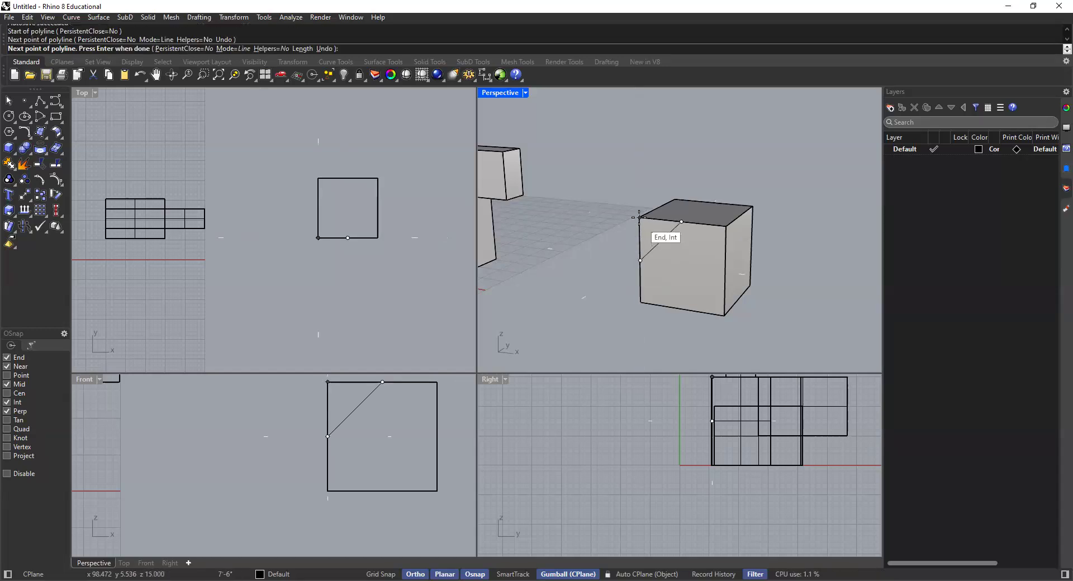
pyautogui.press('Return')
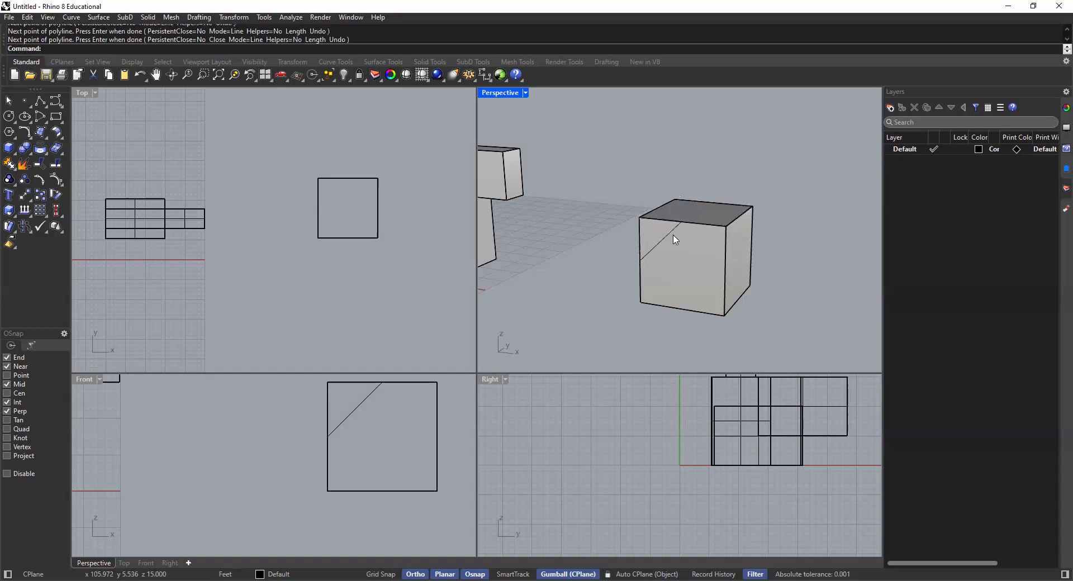
pyautogui.click(656, 247)
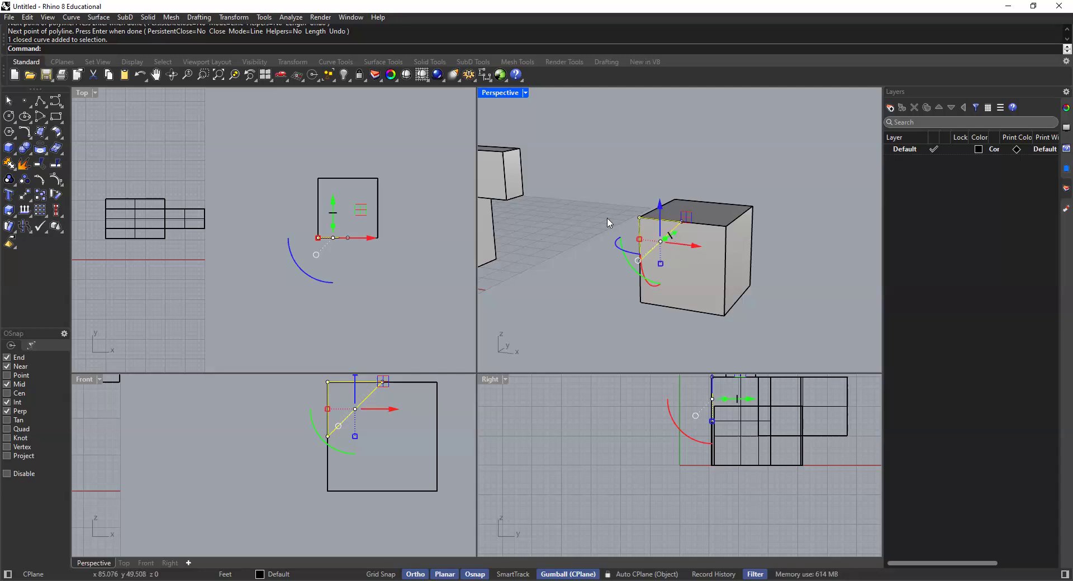
pyautogui.press('Escape')
pyautogui.click(663, 240)
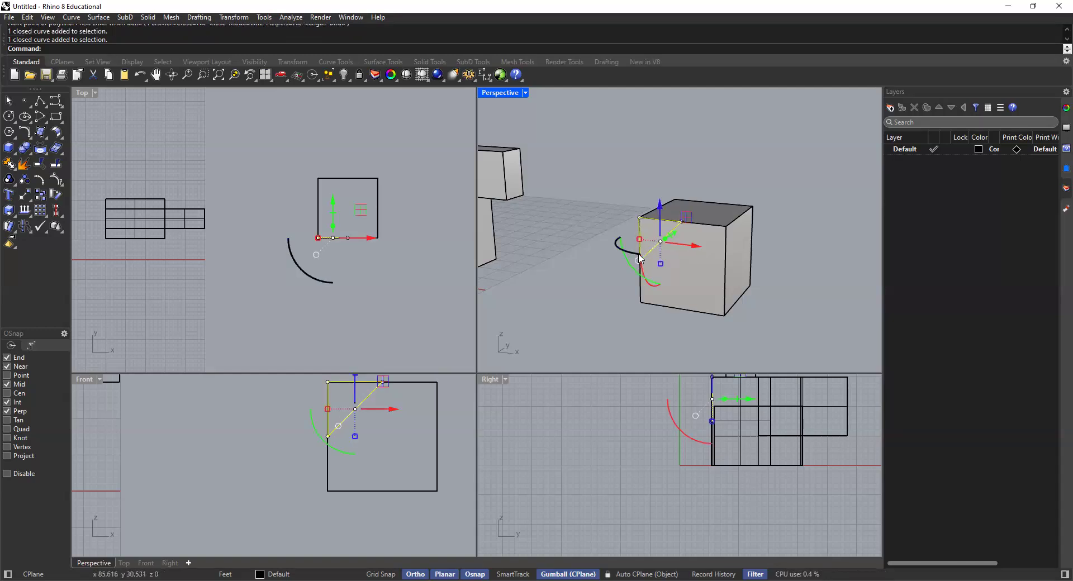
pyautogui.press('Escape')
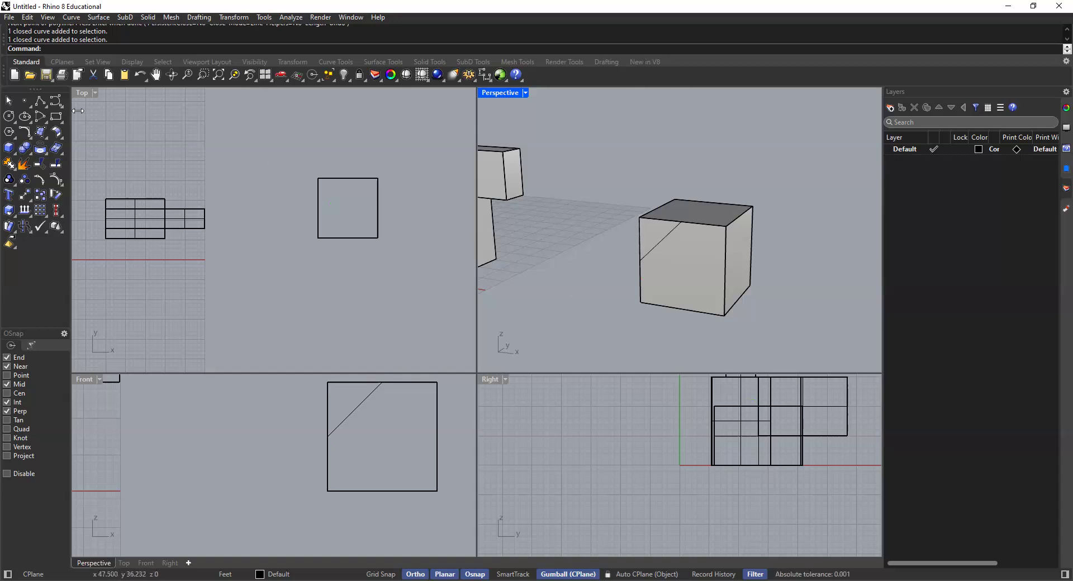
# Step: Draw a triangle of separate line segments at the front face's opposite lower corner and check that its sides select individually
pyautogui.rightClick(39, 102)
pyautogui.click(725, 272)
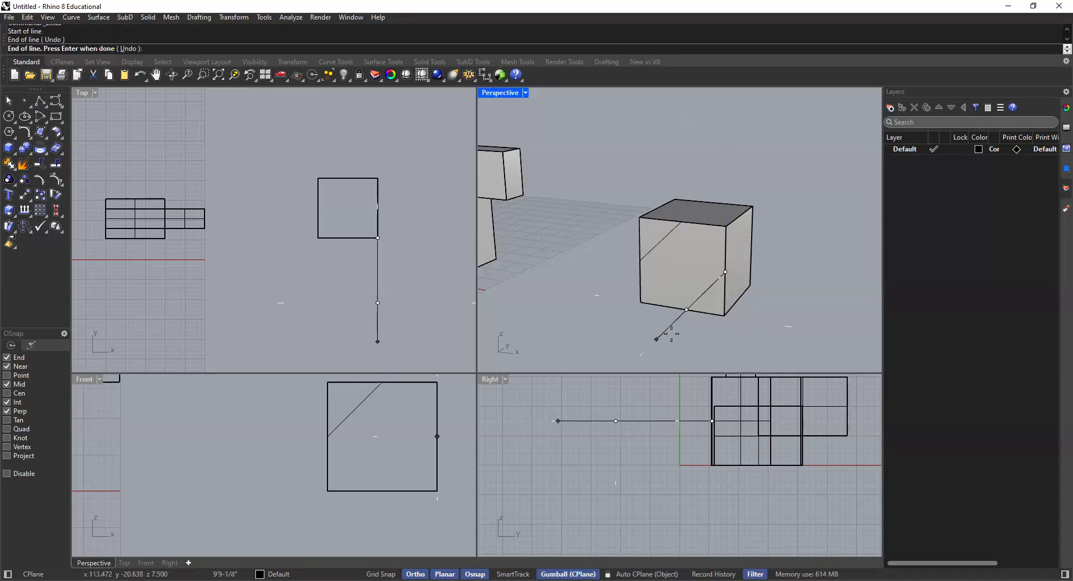
pyautogui.click(687, 309)
pyautogui.click(686, 309)
pyautogui.click(723, 316)
pyautogui.click(723, 316)
pyautogui.click(726, 273)
pyautogui.press('Return')
pyautogui.click(718, 289)
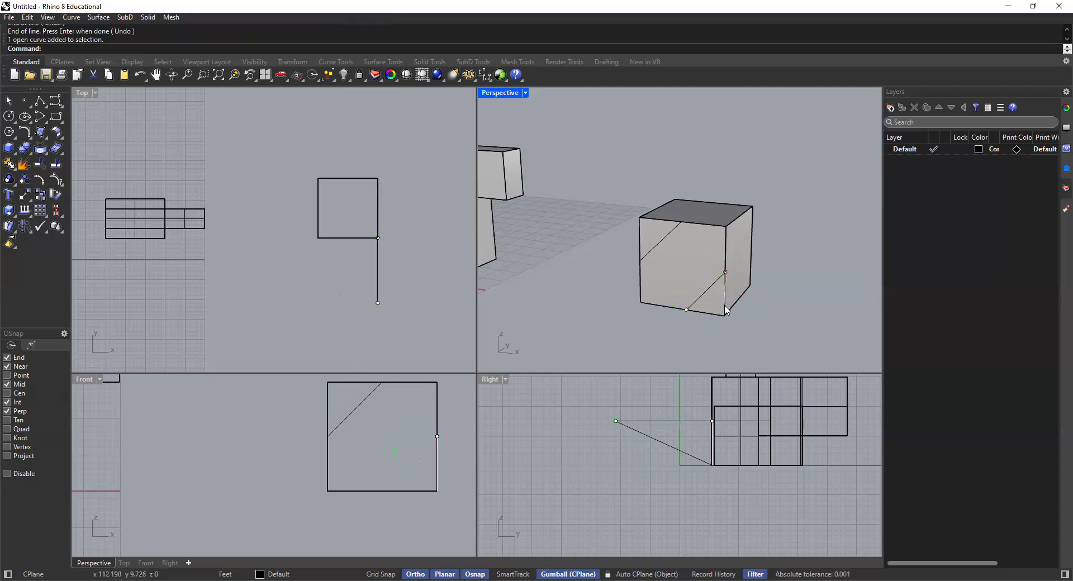
pyautogui.click(726, 311)
pyautogui.click(755, 336)
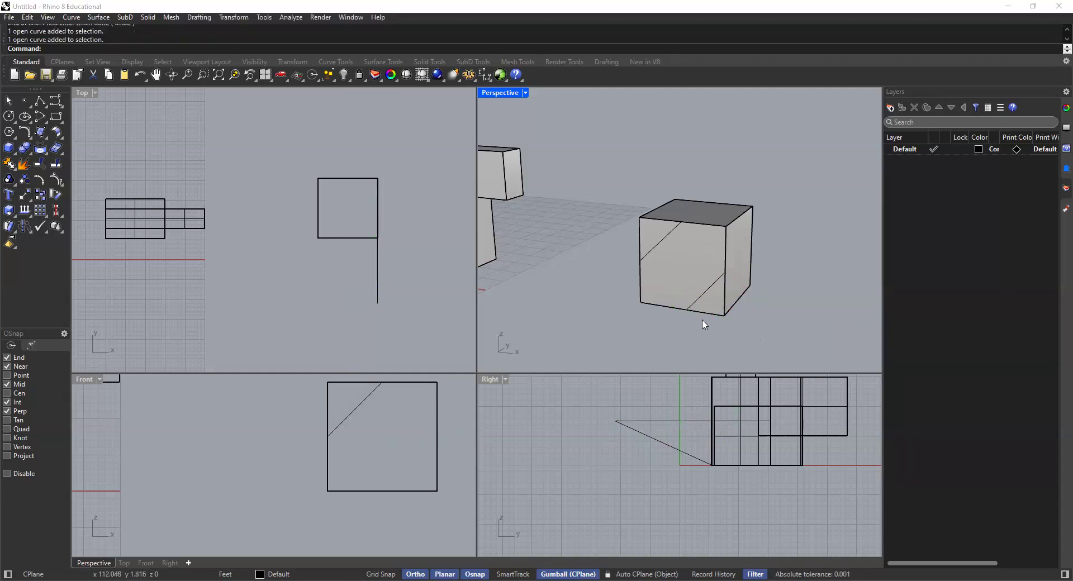
# Step: Delete the separate line segments at the front face's lower corner
pyautogui.click(725, 314)
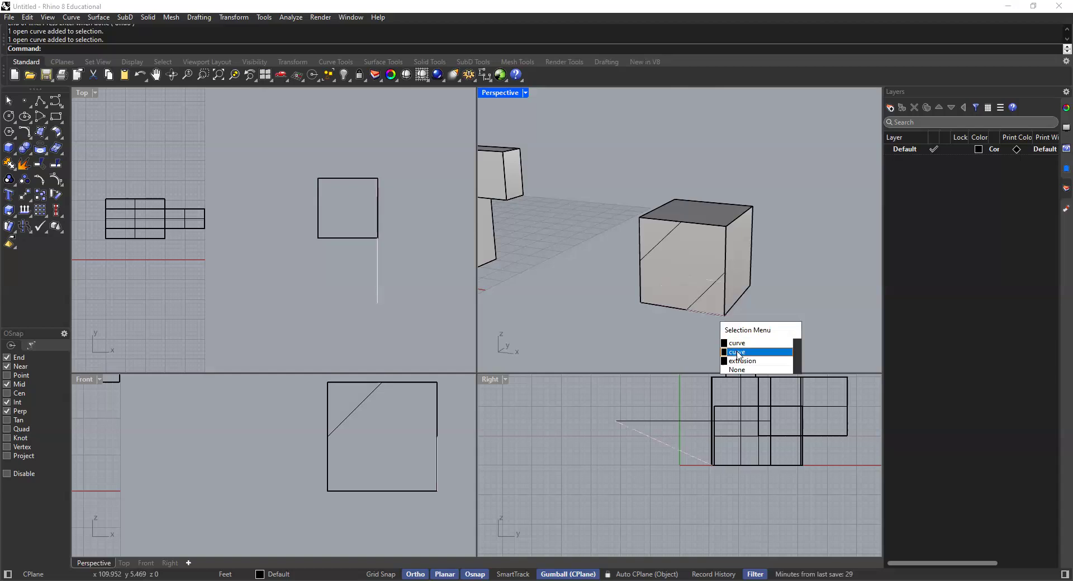
pyautogui.click(737, 352)
pyautogui.press('Delete')
pyautogui.click(743, 325)
pyautogui.click(748, 322)
pyautogui.press('Delete')
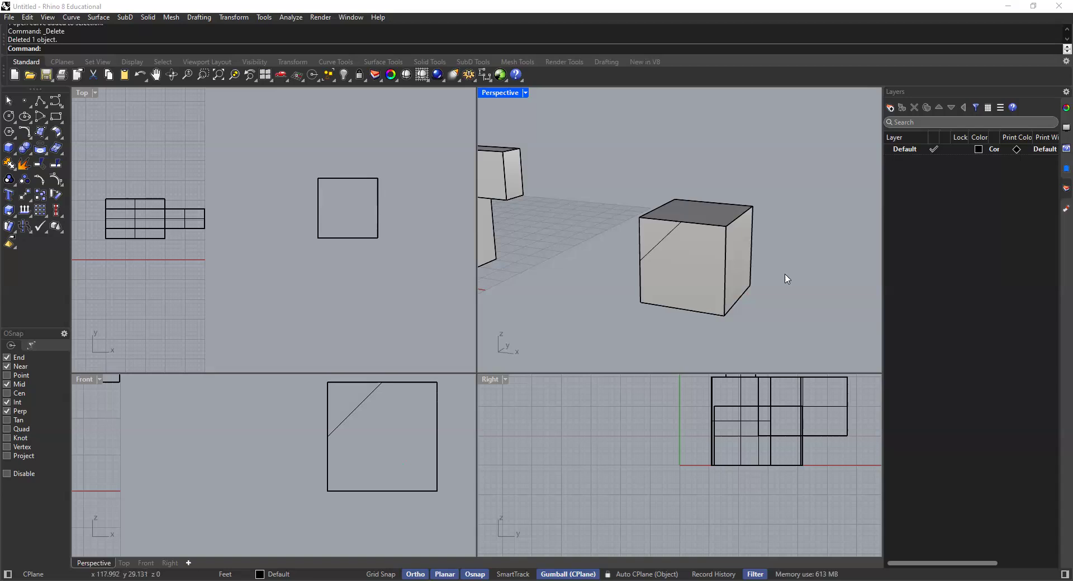
# Step: Extrude the closed triangle into a solid with ExtrudeCrv, running through the cube and past its back face
pyautogui.click(672, 239)
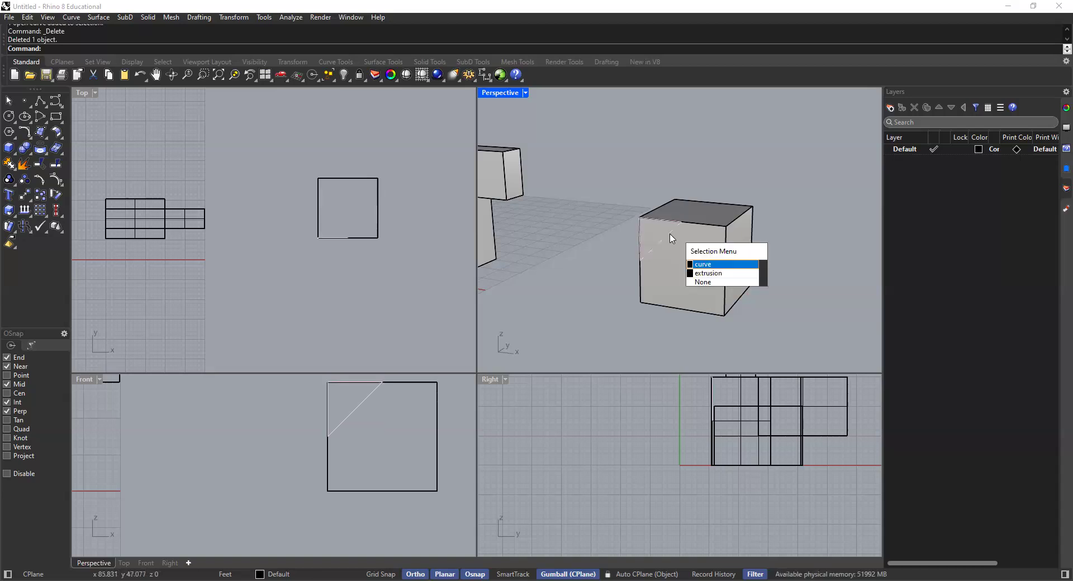
pyautogui.press('Return')
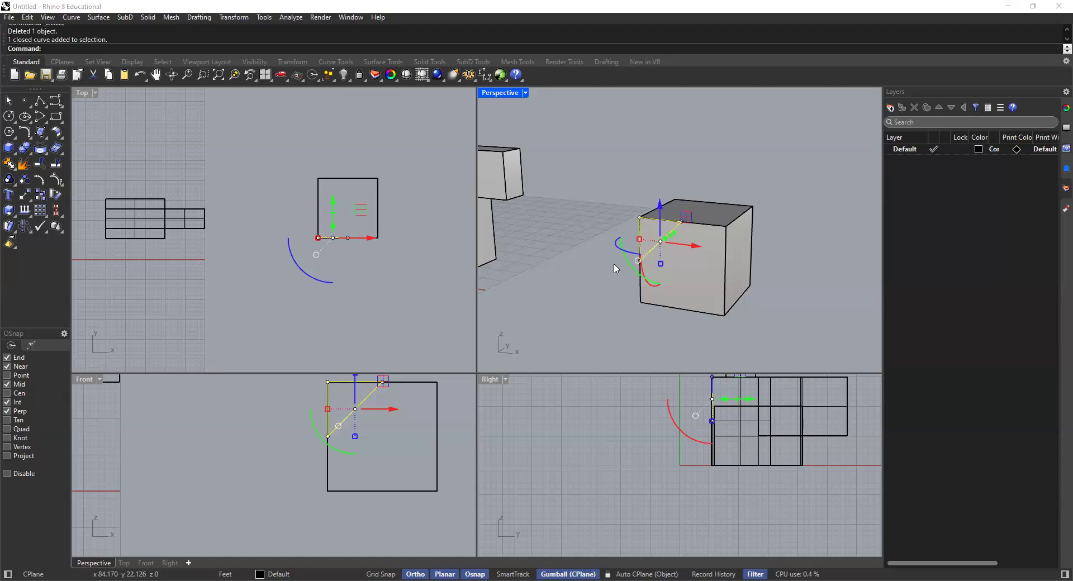
pyautogui.scroll(-2, 628, 297)
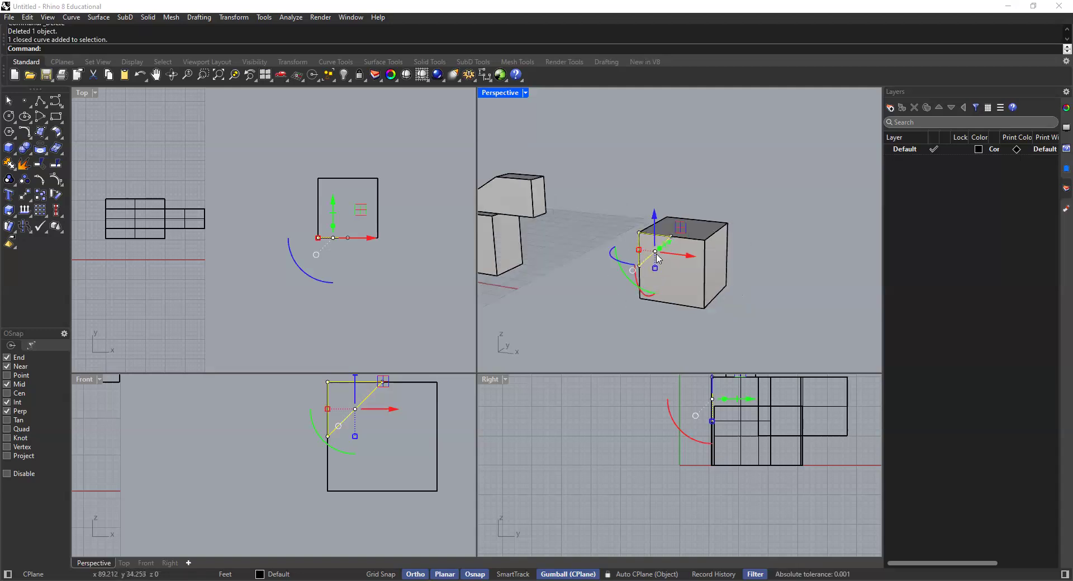
pyautogui.scroll(2, 681, 234)
pyautogui.scroll(3, 690, 240)
pyautogui.scroll(-3, 694, 257)
pyautogui.moveTo(693, 259); pyautogui.dragTo(653, 283, button='right')
pyautogui.press('Up')
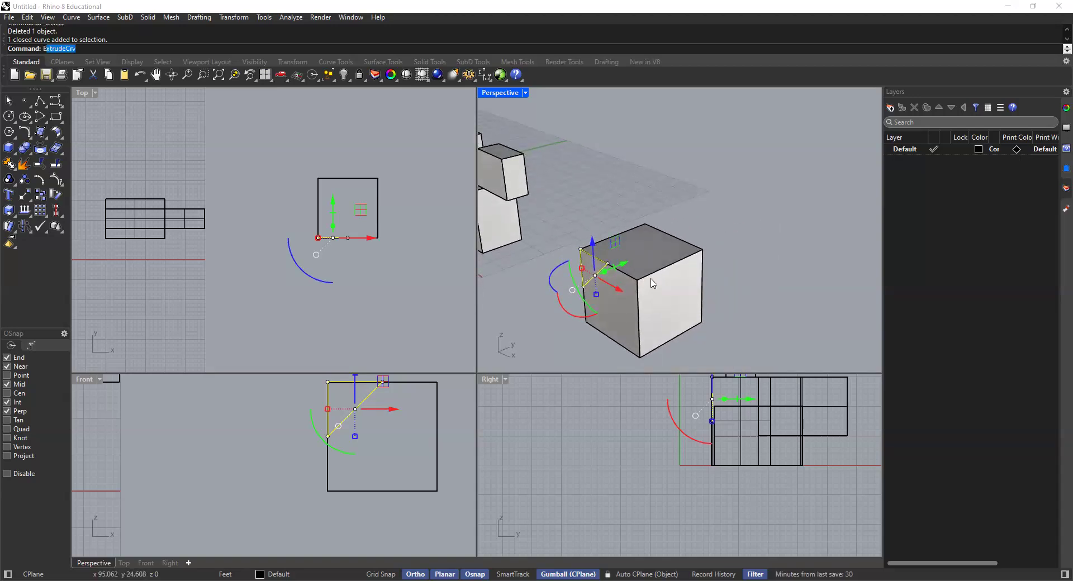
pyautogui.write('rud')
pyautogui.press('Return')
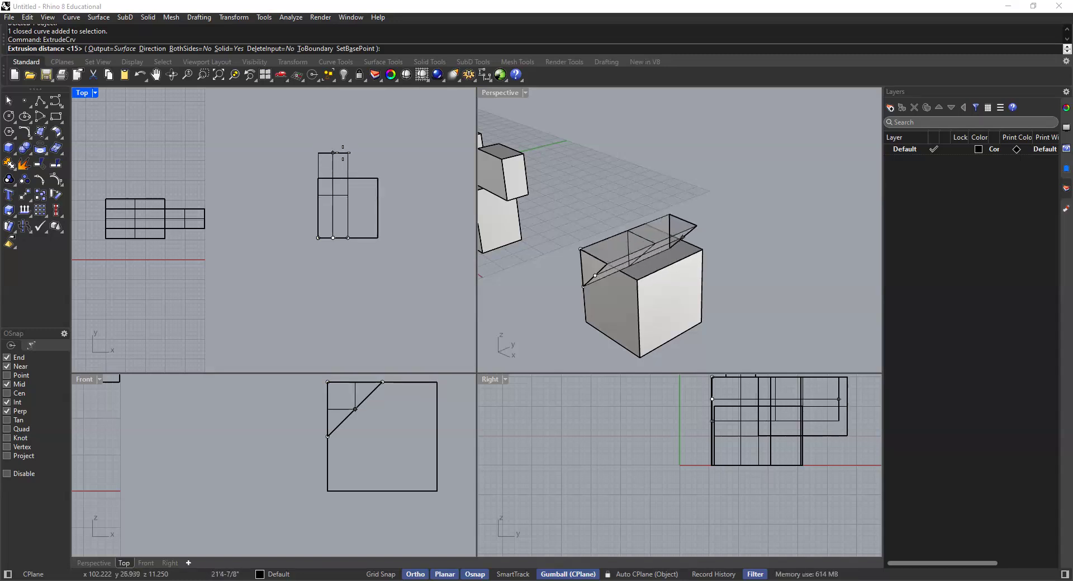
pyautogui.click(335, 146)
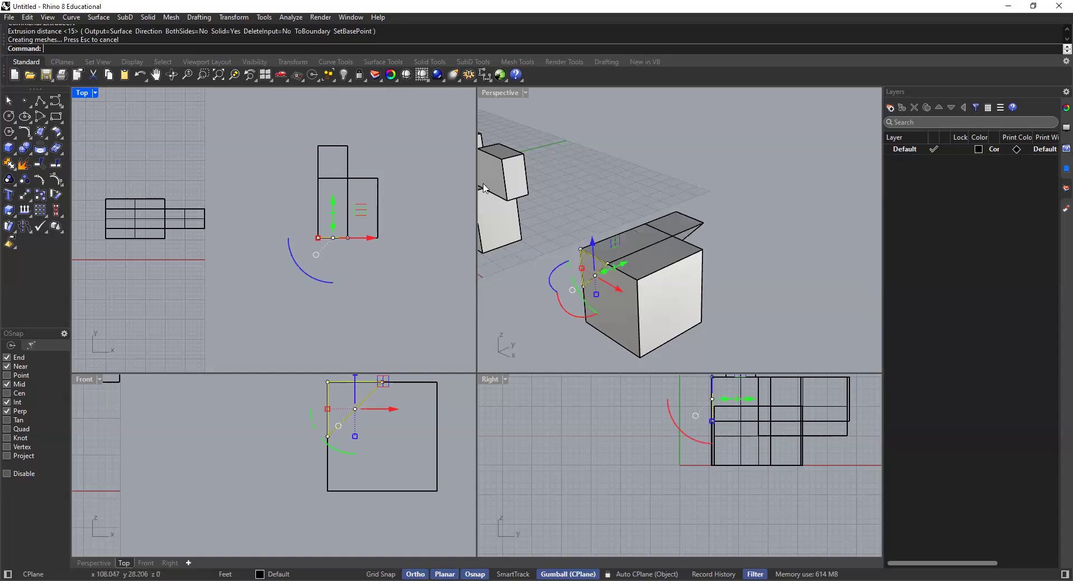
# Step: Examine the triangular prism and the cube in the Perspective viewport, selecting each to see how they overlap
pyautogui.scroll(6, 701, 217)
pyautogui.moveTo(669, 230); pyautogui.dragTo(745, 279, button='right')
pyautogui.click(783, 199)
pyautogui.scroll(3, 595, 286)
pyautogui.keyDown('shift'); pyautogui.moveTo(627, 267); pyautogui.dragTo(665, 228, button='right'); pyautogui.keyUp('shift')
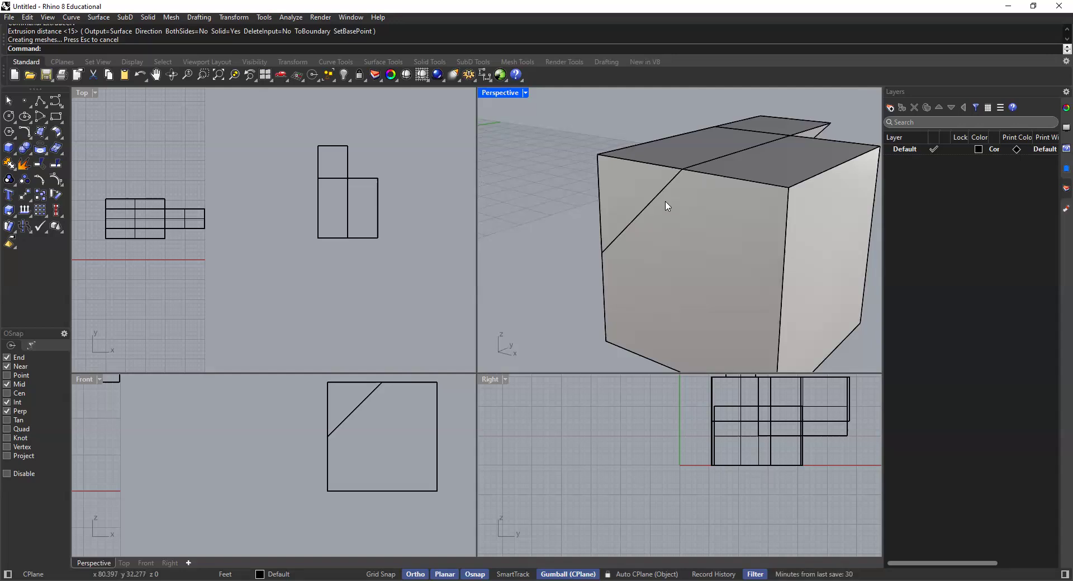
pyautogui.click(789, 122)
pyautogui.click(606, 124)
pyautogui.click(778, 128)
pyautogui.click(604, 119)
pyautogui.moveTo(769, 146); pyautogui.dragTo(744, 166, button='right')
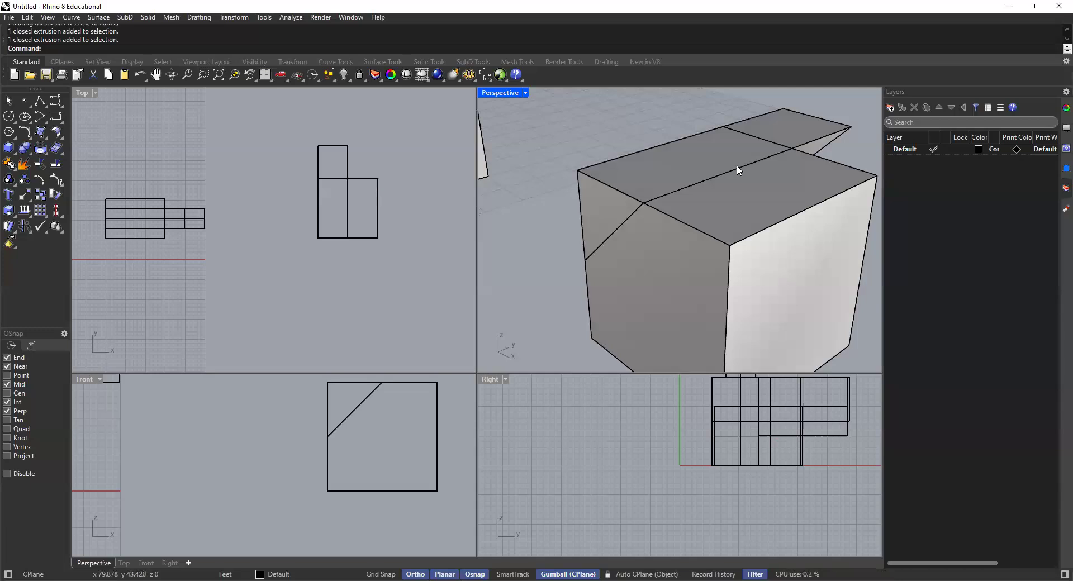
pyautogui.moveTo(753, 195); pyautogui.dragTo(718, 199, button='right')
pyautogui.click(722, 200)
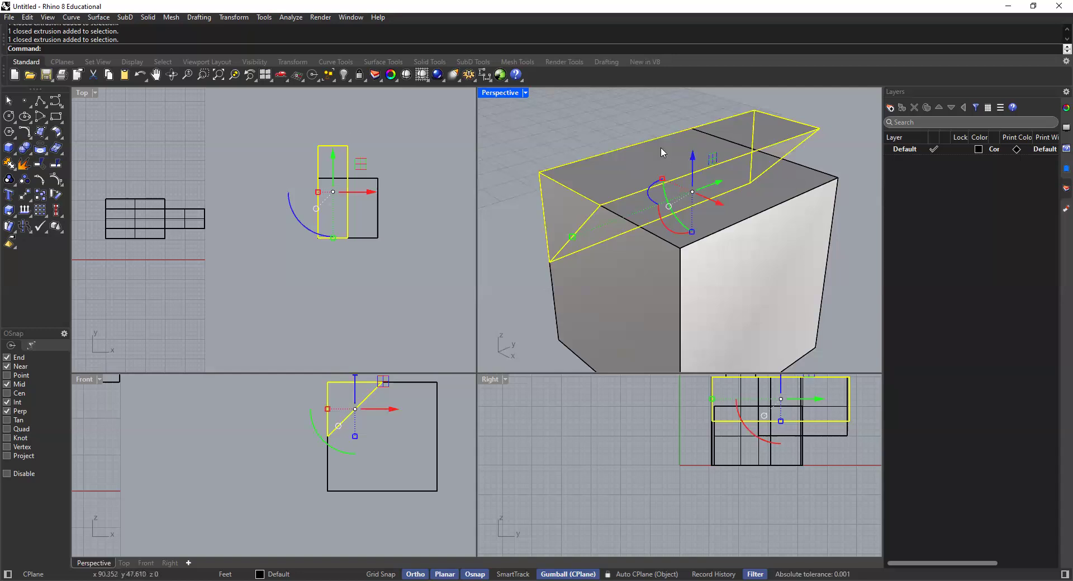
pyautogui.moveTo(599, 144); pyautogui.dragTo(614, 136, button='right')
pyautogui.click(612, 133)
pyautogui.keyDown('shift'); pyautogui.moveTo(699, 141); pyautogui.dragTo(691, 134, button='right'); pyautogui.keyUp('shift')
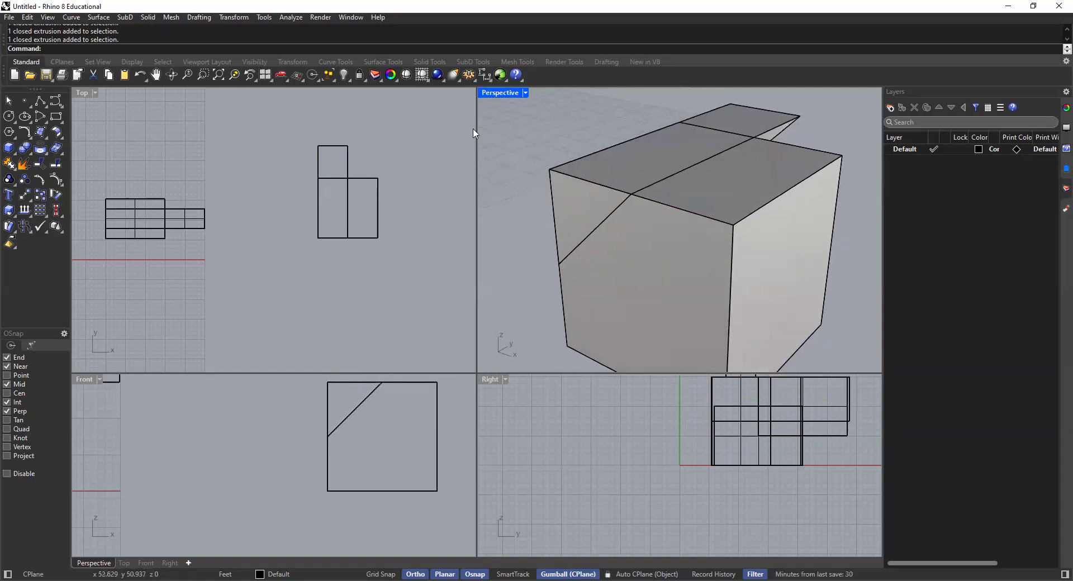
# Step: Subtract the triangular prism from the cube with BooleanDifference and inspect the chamfered solid from several angles
pyautogui.click(29, 152)
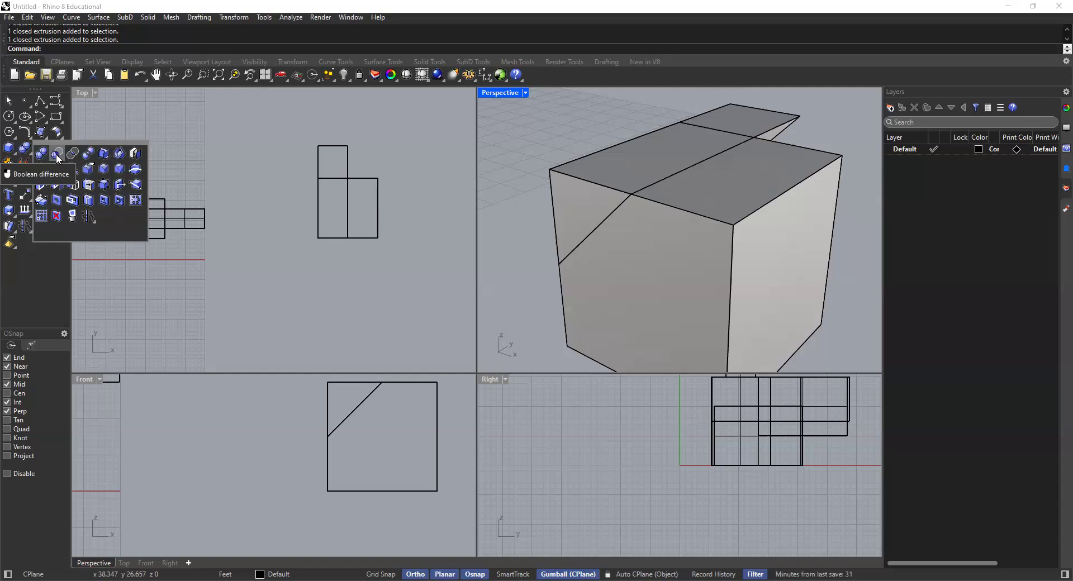
pyautogui.click(60, 176)
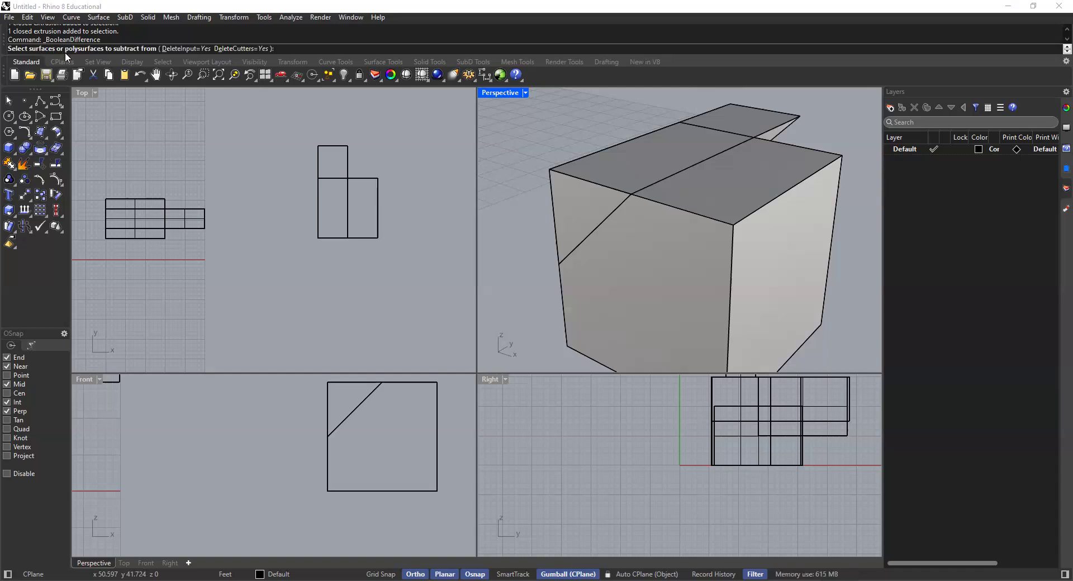
pyautogui.click(773, 182)
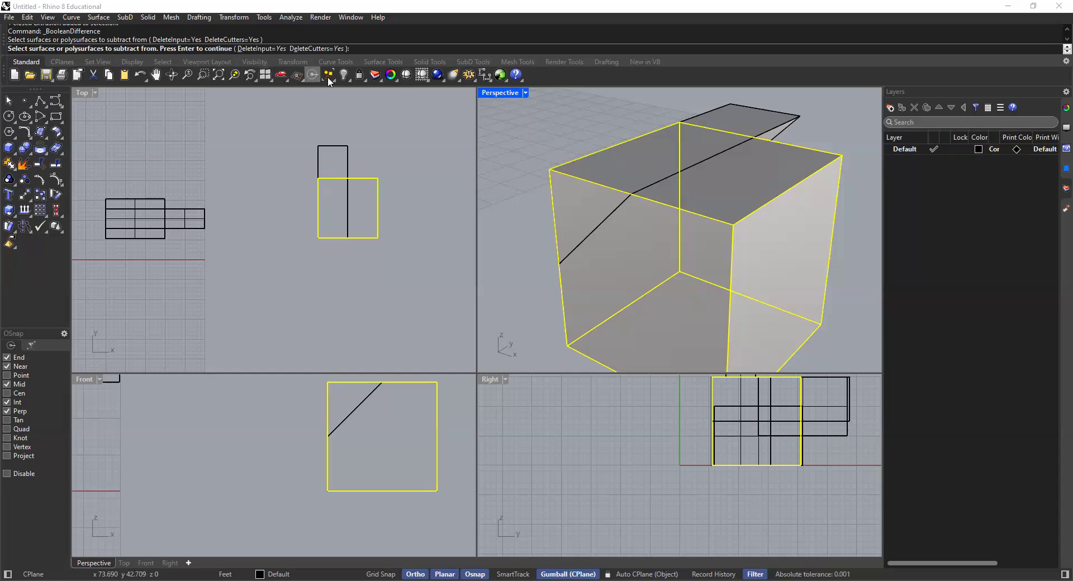
pyautogui.press('Return')
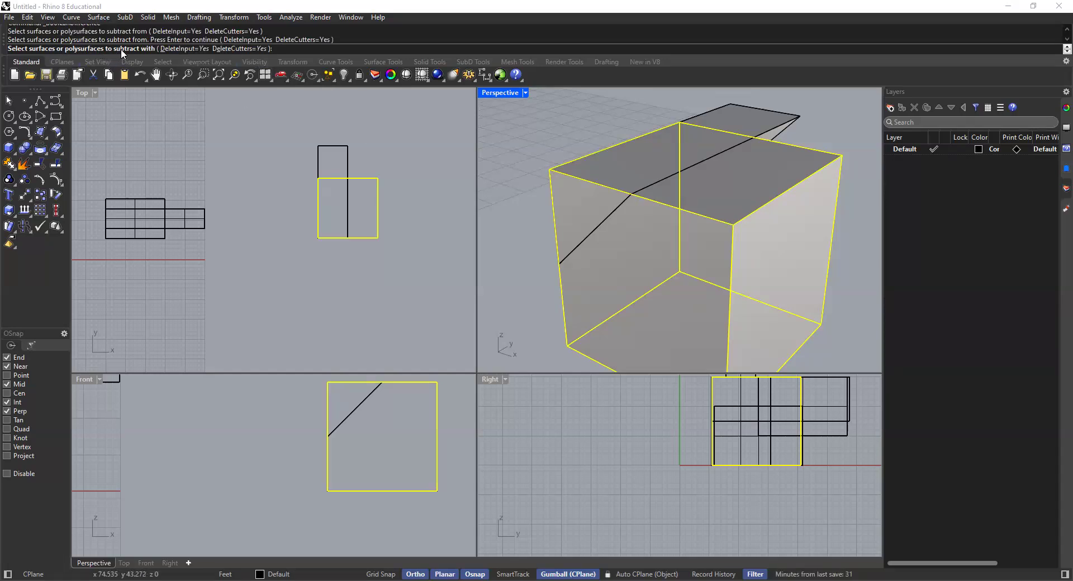
pyautogui.click(742, 122)
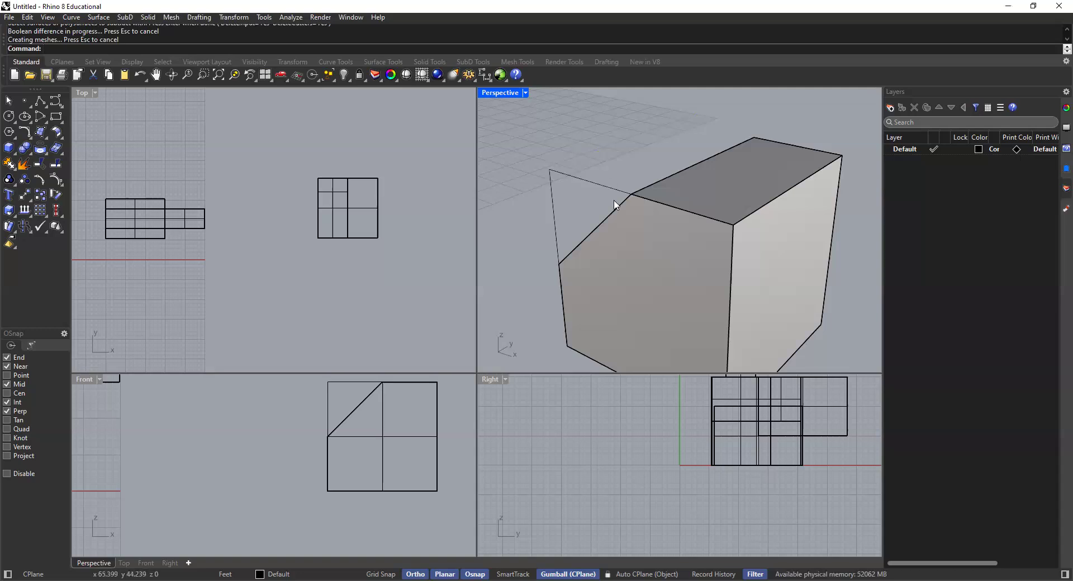
pyautogui.scroll(-5, 617, 205)
pyautogui.moveTo(622, 206); pyautogui.dragTo(666, 200, button='right')
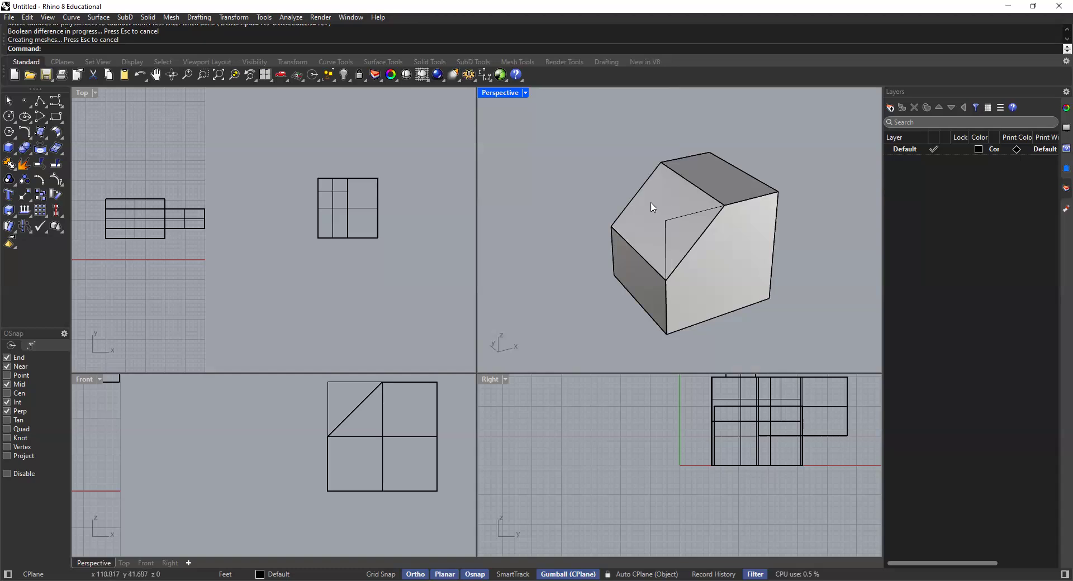
pyautogui.moveTo(615, 165); pyautogui.dragTo(682, 203, button='right')
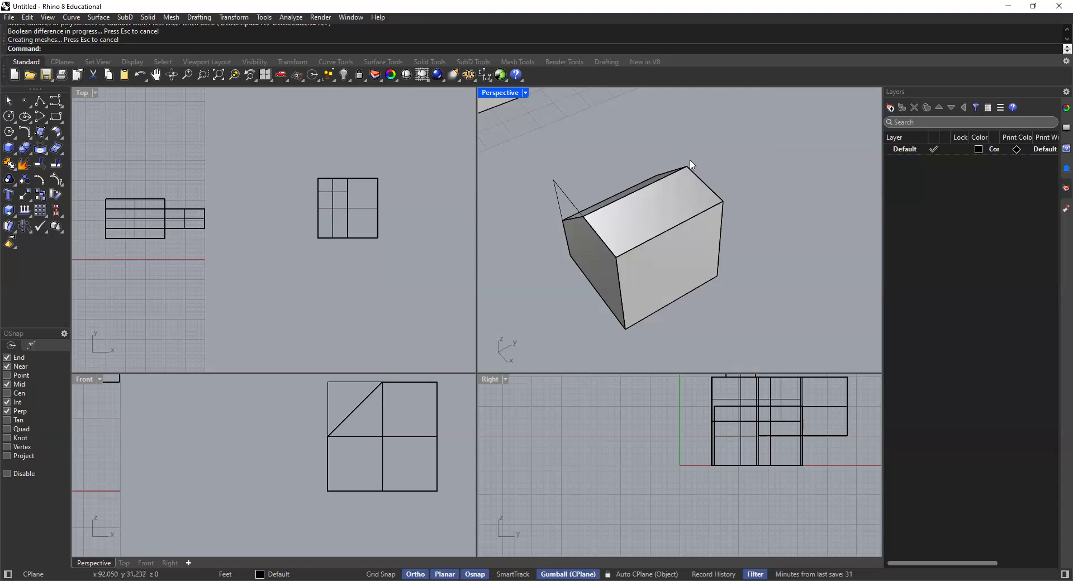
pyautogui.moveTo(691, 162); pyautogui.dragTo(576, 214, button='right')
pyautogui.scroll(5, 637, 136)
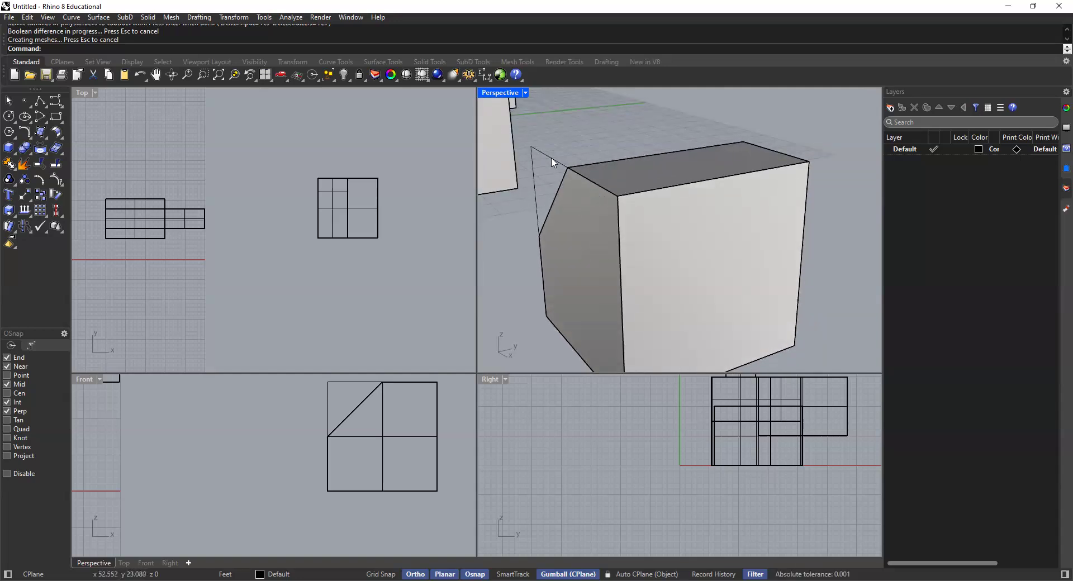
pyautogui.moveTo(540, 185); pyautogui.dragTo(615, 204, button='right')
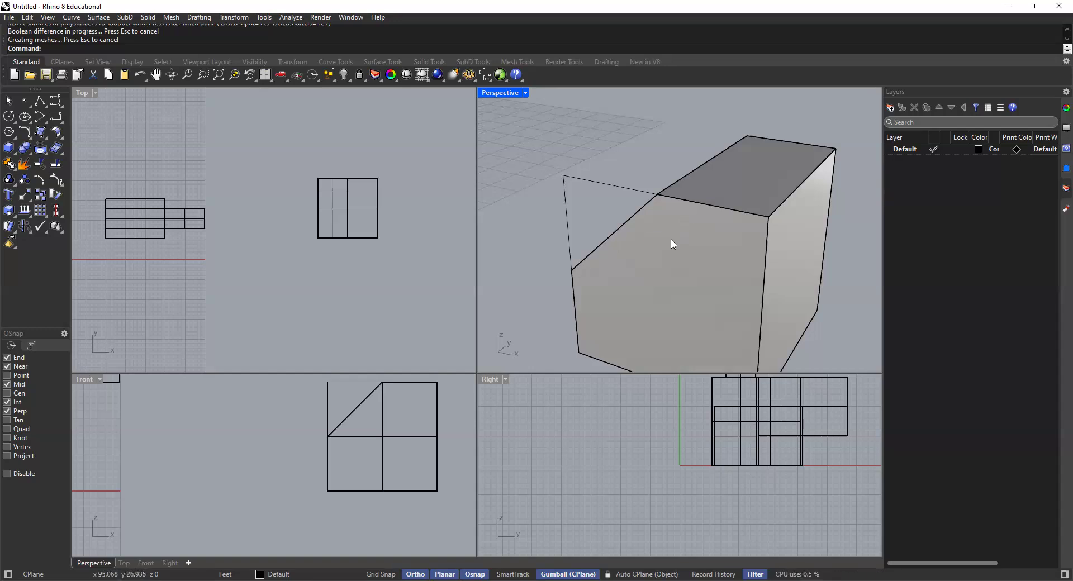
# Step: Undo the Boolean difference and select the triangular prism to check that the cutter is back
pyautogui.hotkey('ctrl', 'z')
pyautogui.click(531, 157)
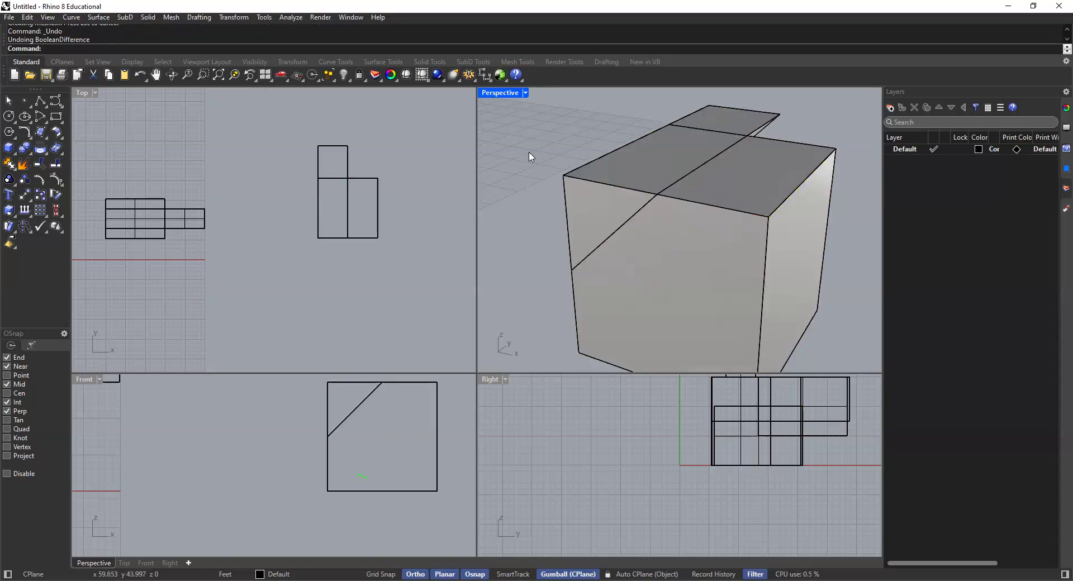
pyautogui.click(750, 117)
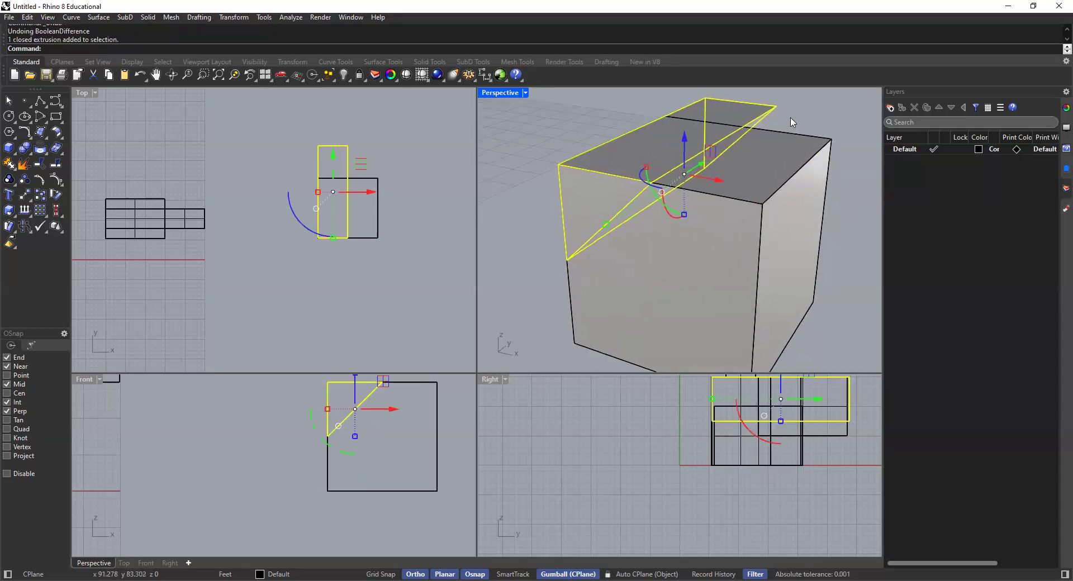
pyautogui.moveTo(780, 136); pyautogui.dragTo(814, 124, button='right')
pyautogui.click(814, 124)
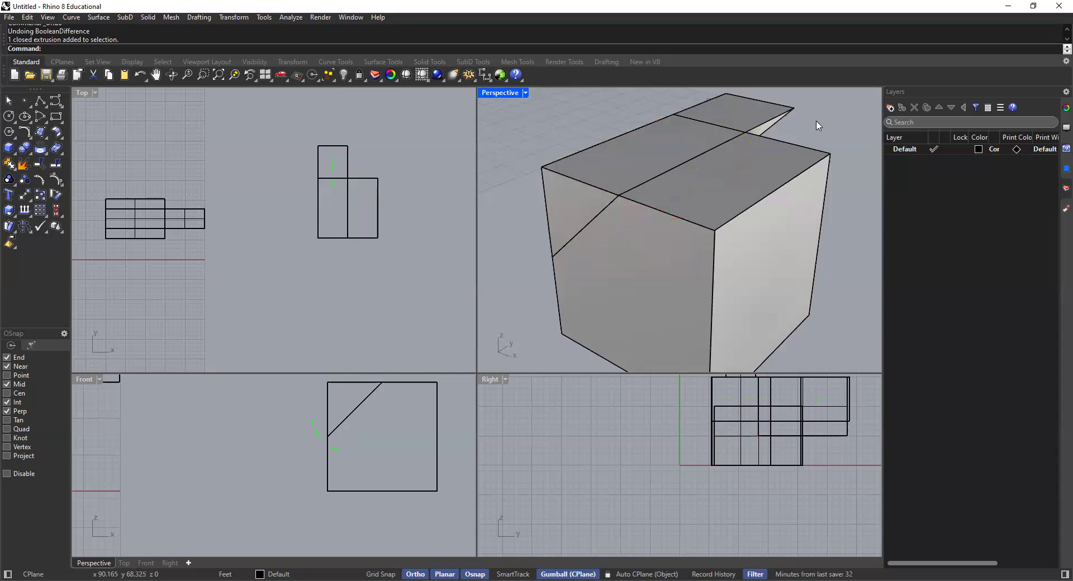
# Step: Examine how the triangular prism passes through the cube by selecting the prism in the Perspective viewport
pyautogui.scroll(3, 579, 187)
pyautogui.click(762, 109)
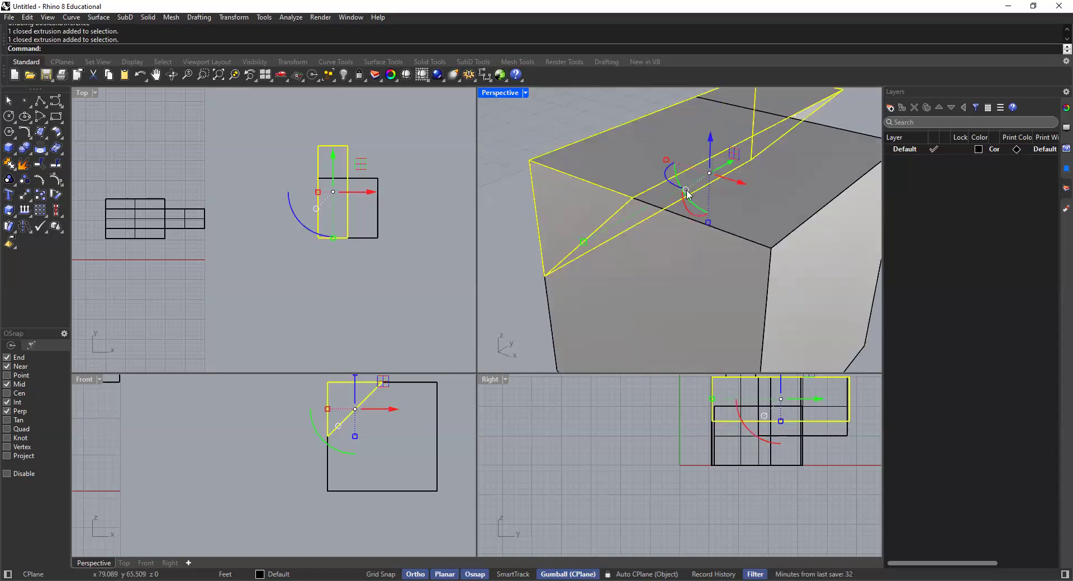
pyautogui.keyDown('shift'); pyautogui.click(667, 228); pyautogui.keyUp('shift')
pyautogui.press('Escape')
pyautogui.click(795, 114)
pyautogui.click(848, 109)
pyautogui.click(701, 235)
pyautogui.click(538, 148)
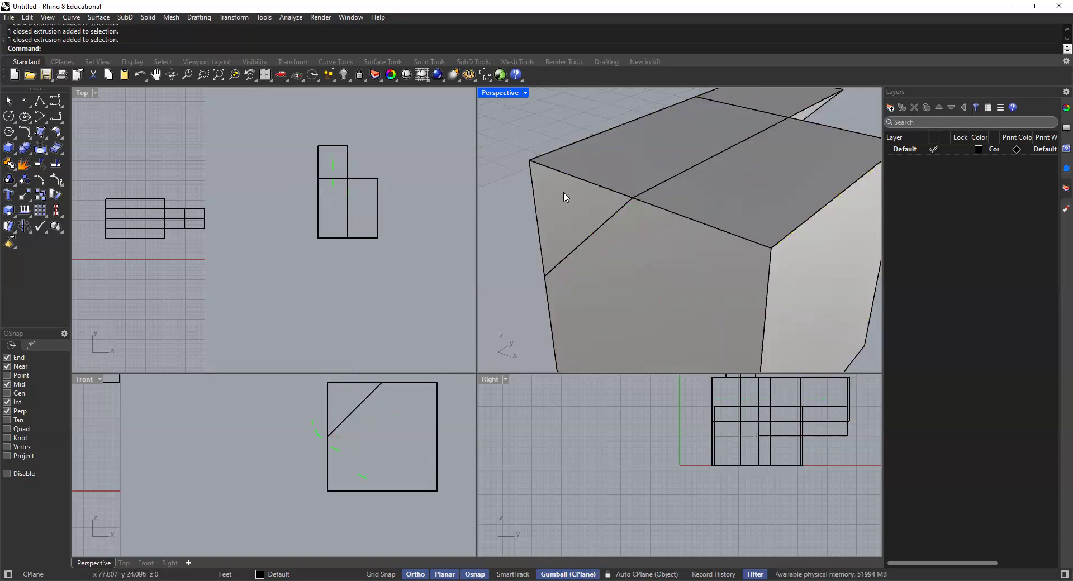
# Step: Examine the cube's front upper corner, where the prism's triangular end meets the cube's front face
pyautogui.scroll(4, 564, 195)
pyautogui.click(626, 220)
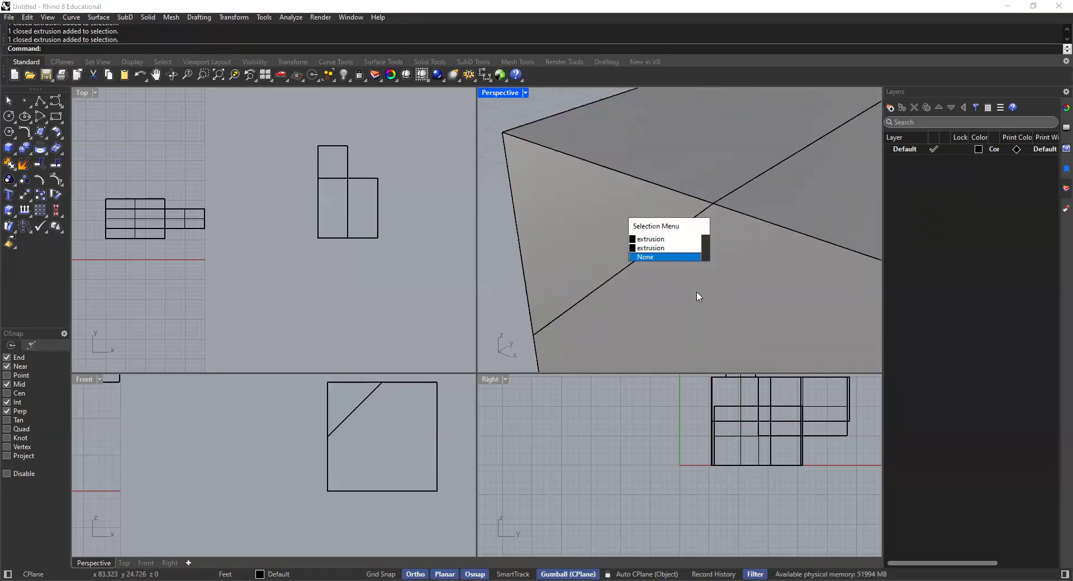
pyautogui.click(698, 297)
pyautogui.click(520, 118)
pyautogui.scroll(-3, 533, 146)
pyautogui.moveTo(562, 184); pyautogui.dragTo(550, 154, button='right')
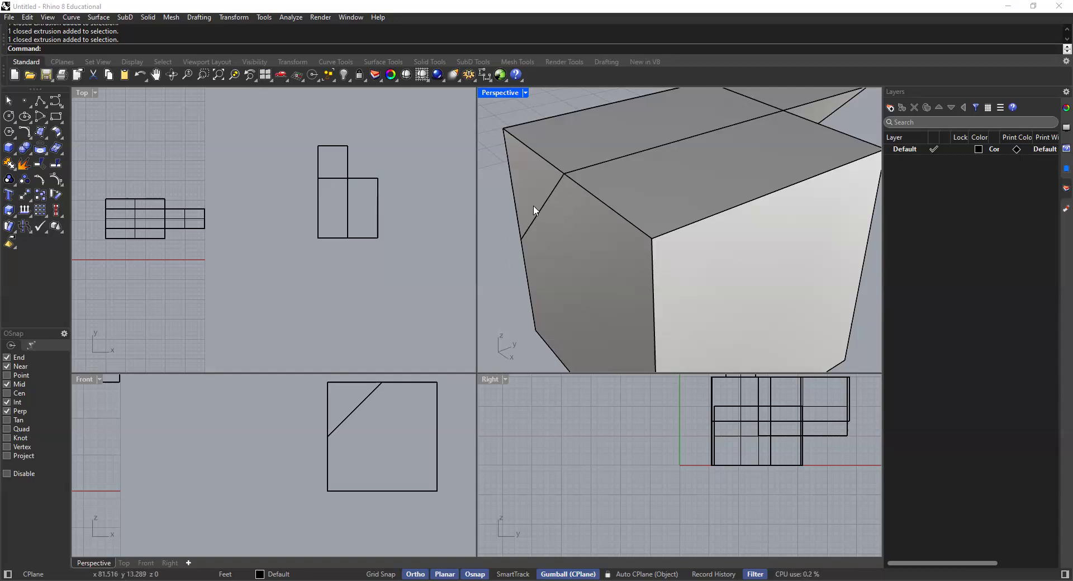
pyautogui.click(741, 97)
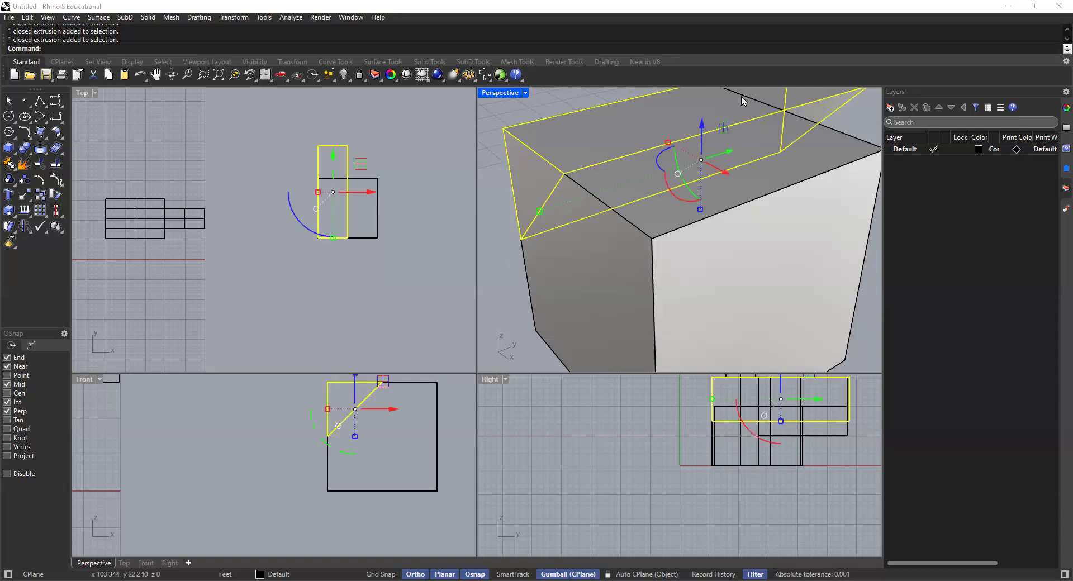
pyautogui.click(496, 111)
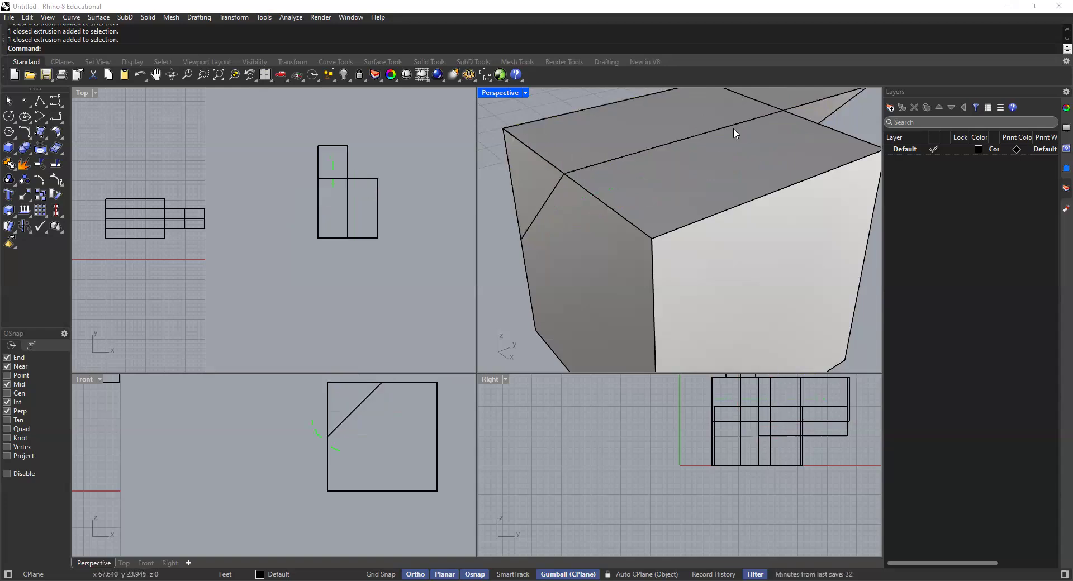
# Step: Move the triangular prism 1/32" along its long upper edge, using a point on that edge as the base
pyautogui.click(809, 90)
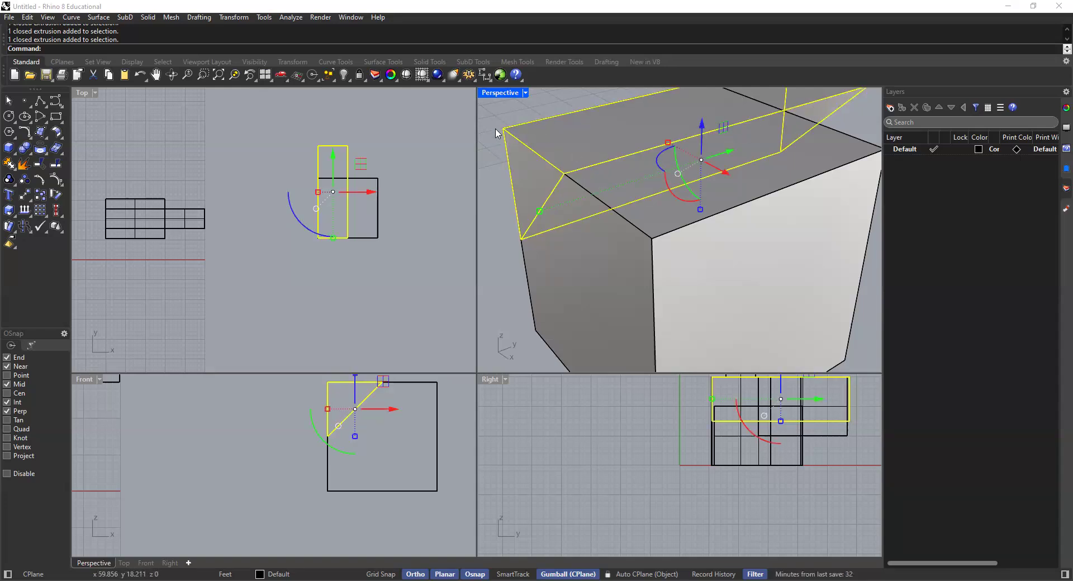
pyautogui.write('move')
pyautogui.press('Return')
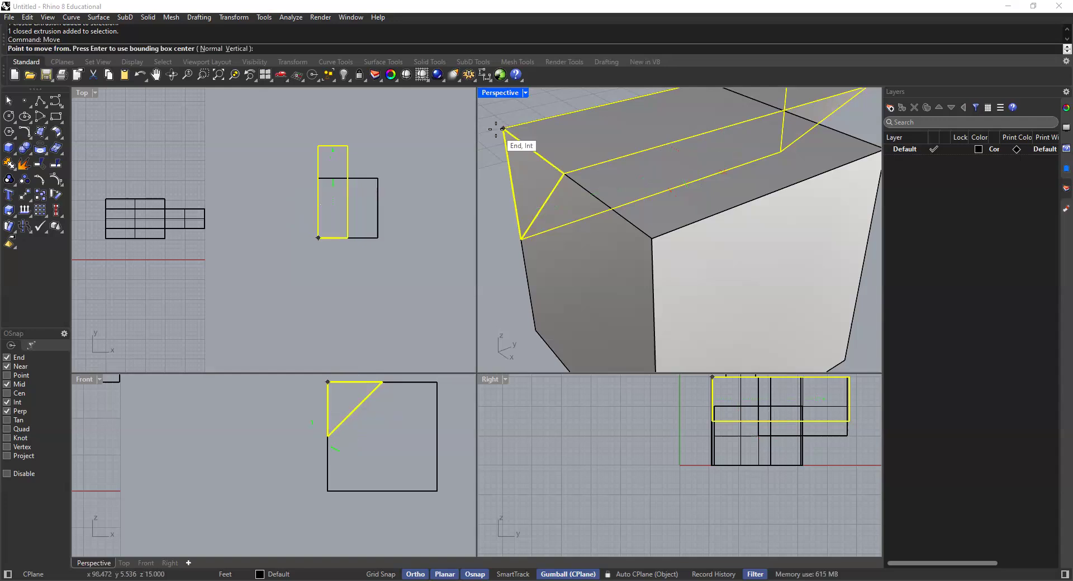
pyautogui.click(601, 162)
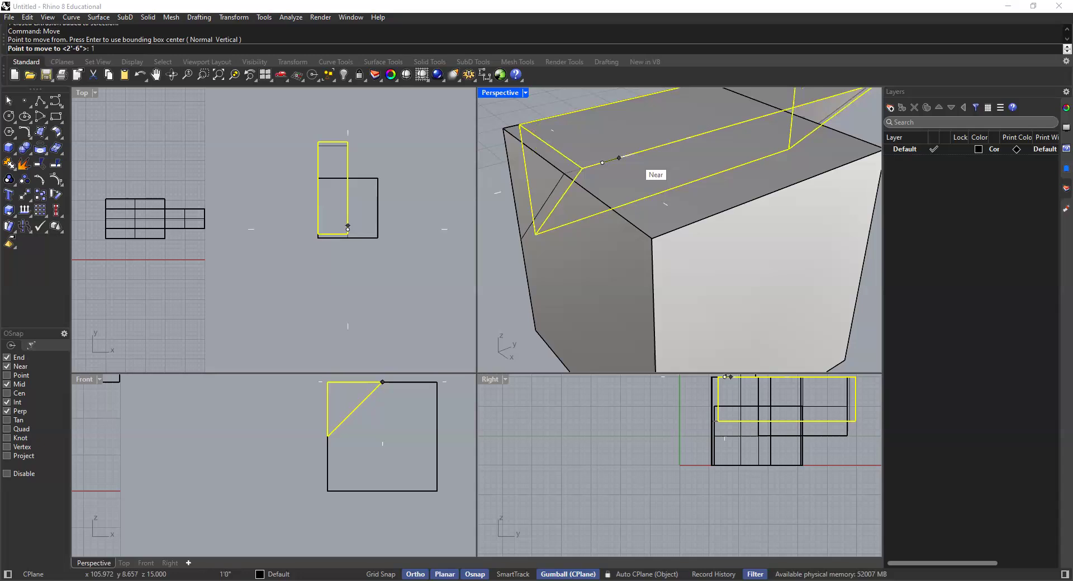
pyautogui.write('1/32')
pyautogui.press('Return')
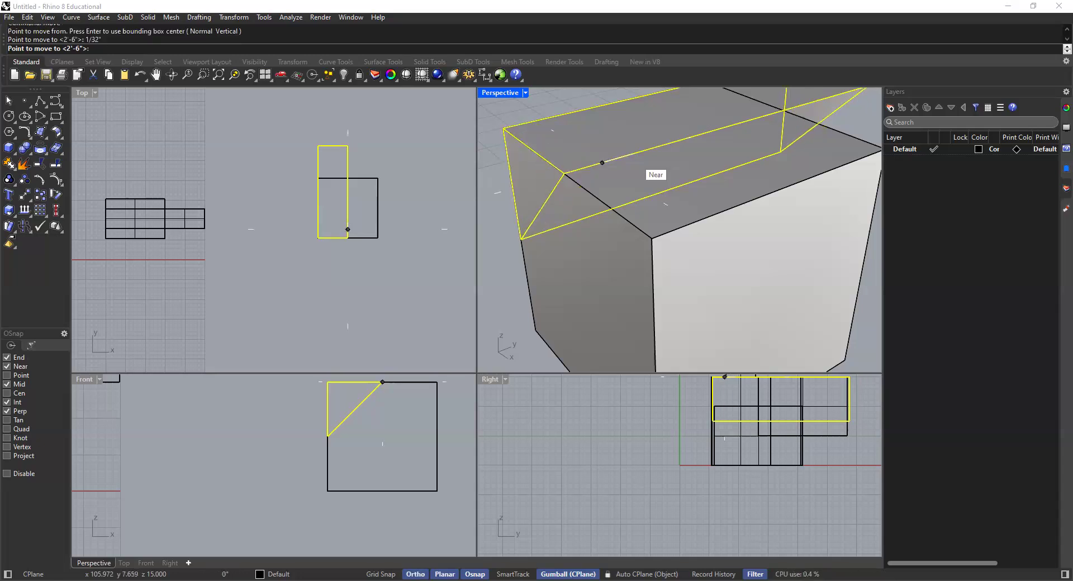
pyautogui.press('Return')
pyautogui.press('Escape')
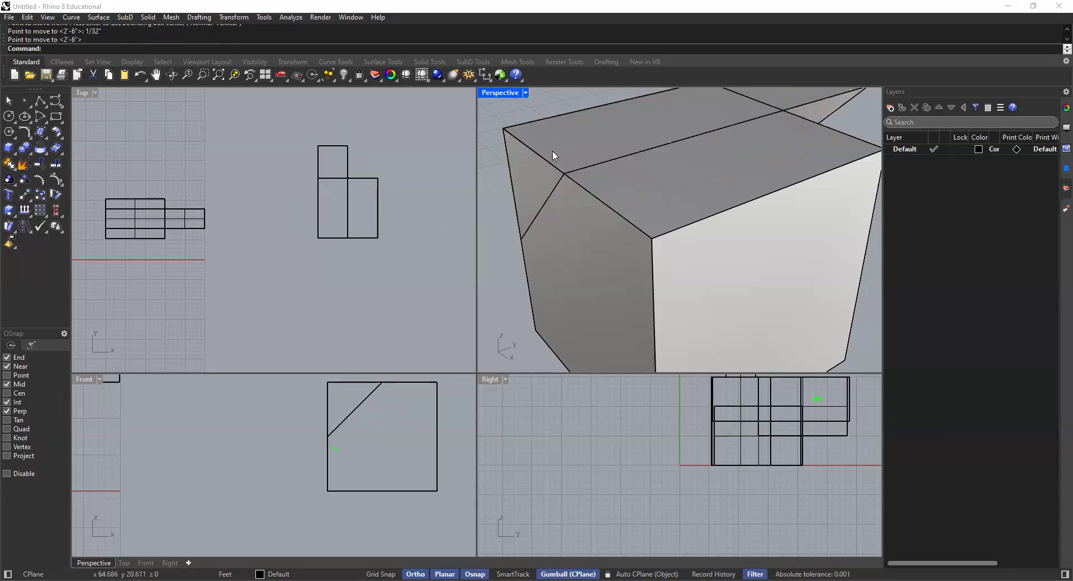
# Step: Subtract the slightly shifted triangular prism from the cube with BooleanDifference
pyautogui.moveTo(554, 156); pyautogui.dragTo(523, 162, button='right')
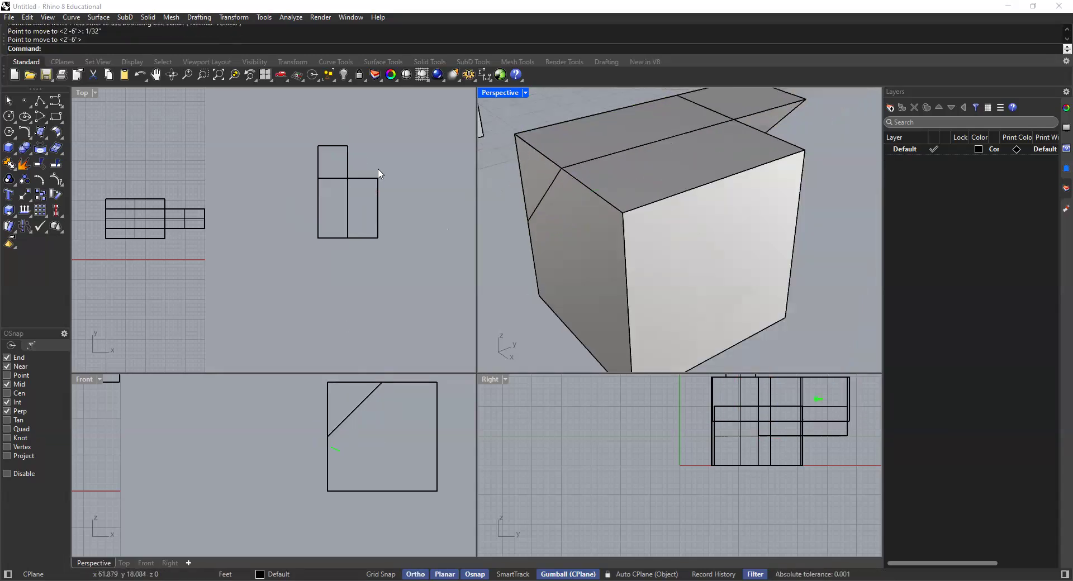
pyautogui.click(27, 152)
pyautogui.click(56, 153)
pyautogui.click(669, 198)
pyautogui.press('Return')
pyautogui.click(758, 107)
pyautogui.press('Return')
# Step: Inspect the cut corner of the Boolean result from several angles, focusing on the triangular front face
pyautogui.moveTo(637, 165); pyautogui.dragTo(563, 143, button='right')
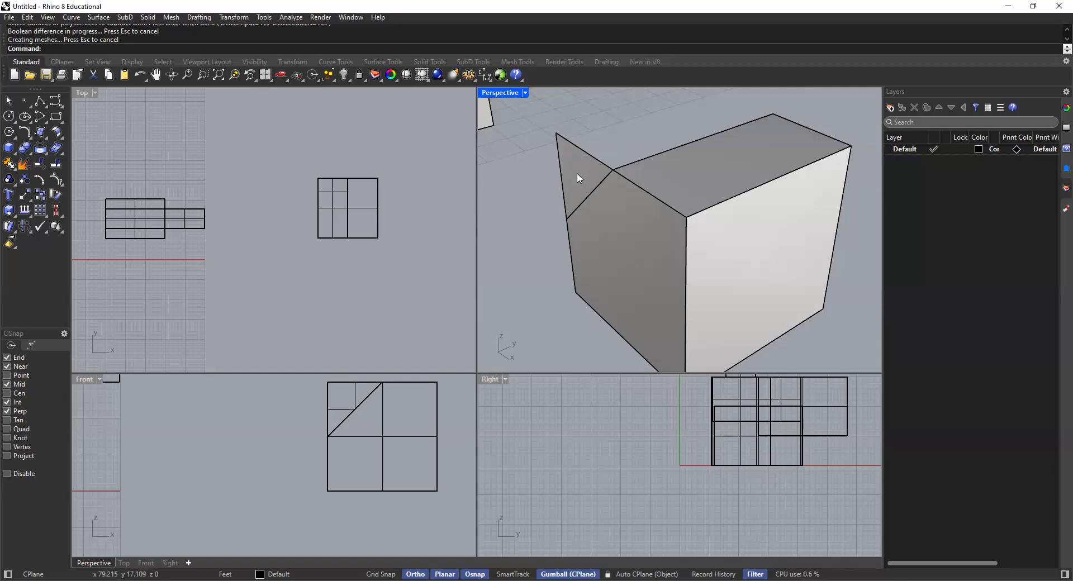
pyautogui.moveTo(627, 177); pyautogui.dragTo(670, 146, button='right')
pyautogui.moveTo(685, 186); pyautogui.dragTo(681, 198, button='right')
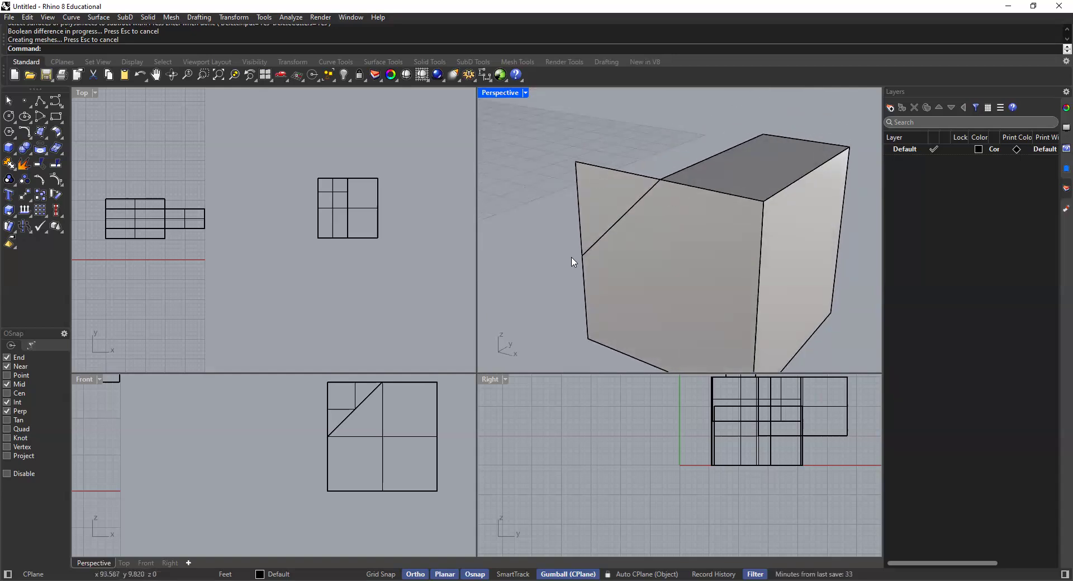
pyautogui.keyDown('shift'); pyautogui.moveTo(730, 222); pyautogui.dragTo(709, 230, button='right'); pyautogui.keyUp('shift')
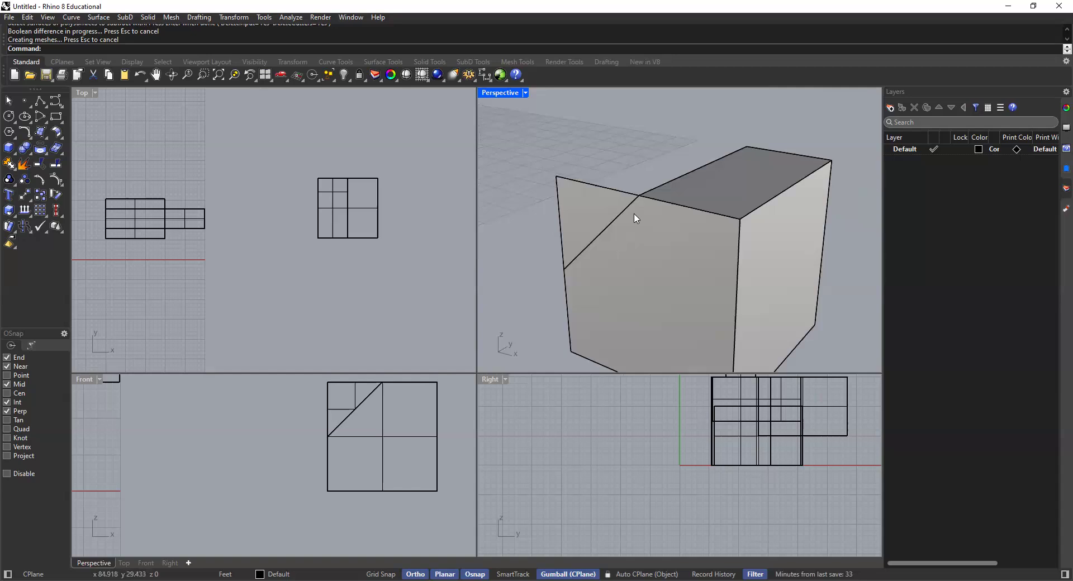
pyautogui.scroll(3, 597, 200)
pyautogui.moveTo(628, 194); pyautogui.dragTo(606, 170, button='right')
# Step: Undo the Boolean difference and check which objects overlap at the cube's front upper edge
pyautogui.hotkey('ctrl', 'z')
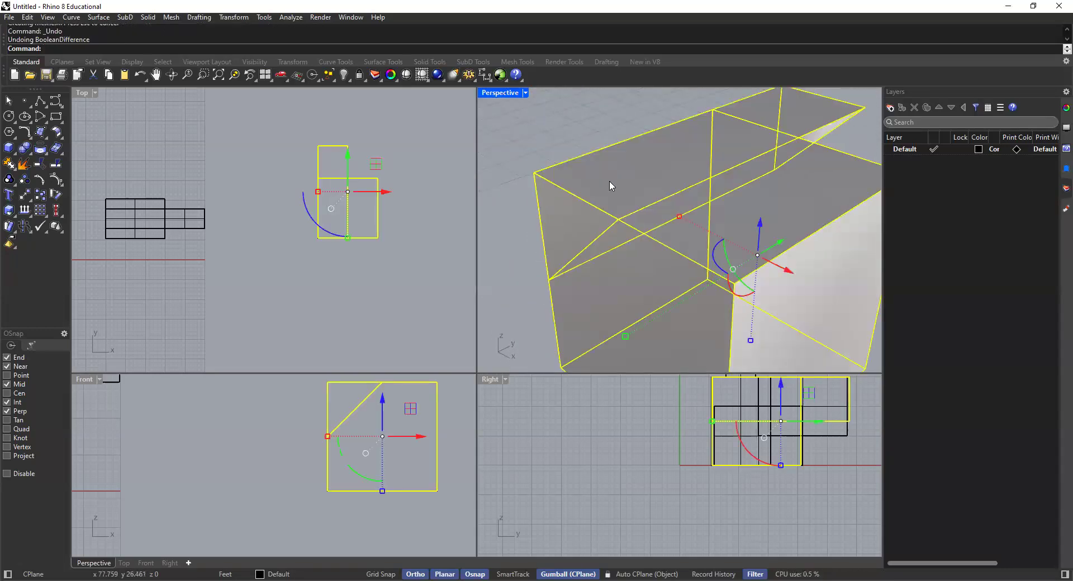
pyautogui.click(560, 148)
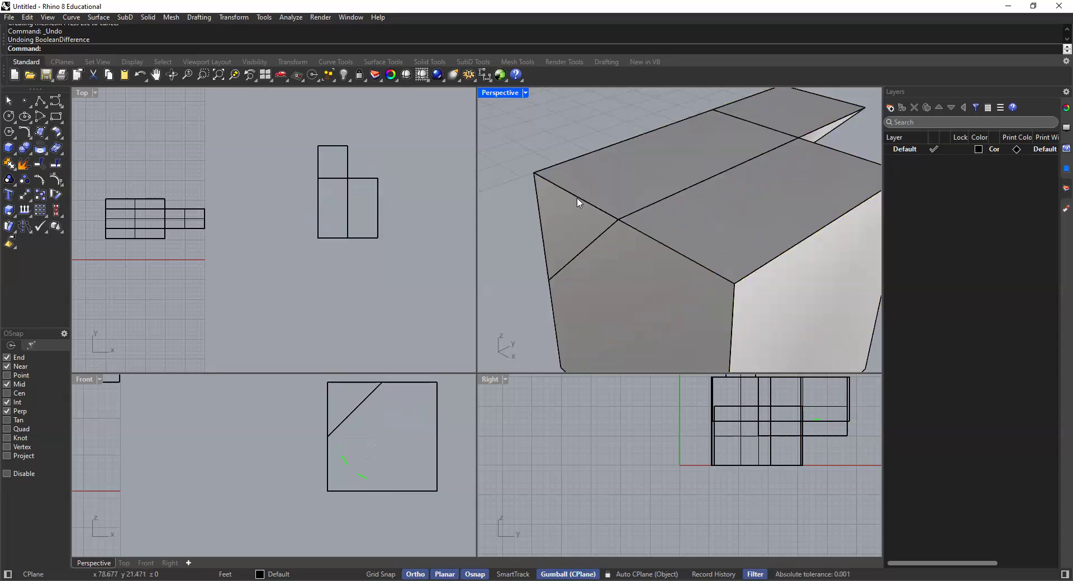
pyautogui.click(581, 203)
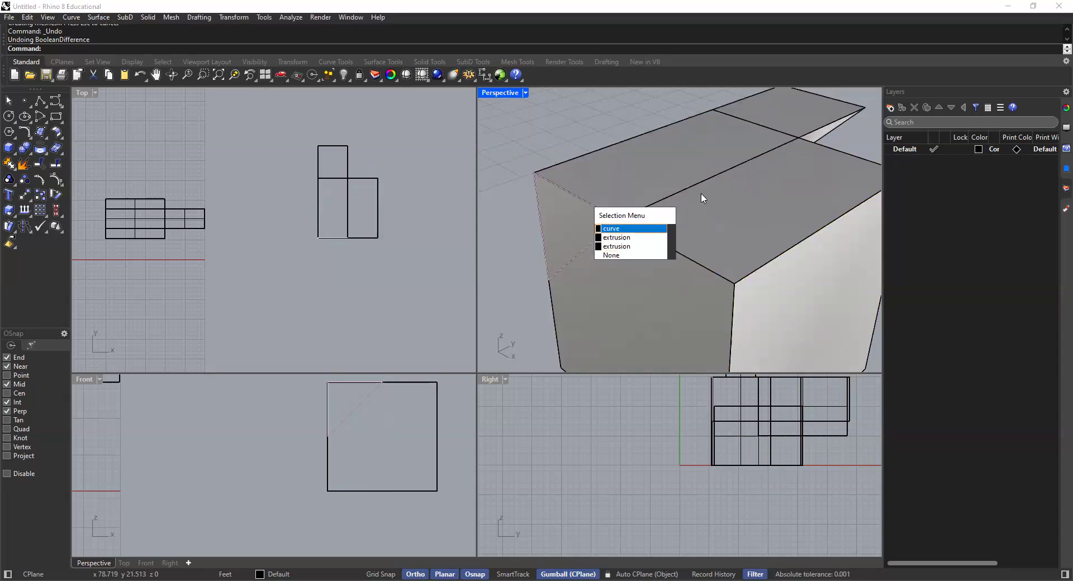
pyautogui.scroll(-5, 680, 242)
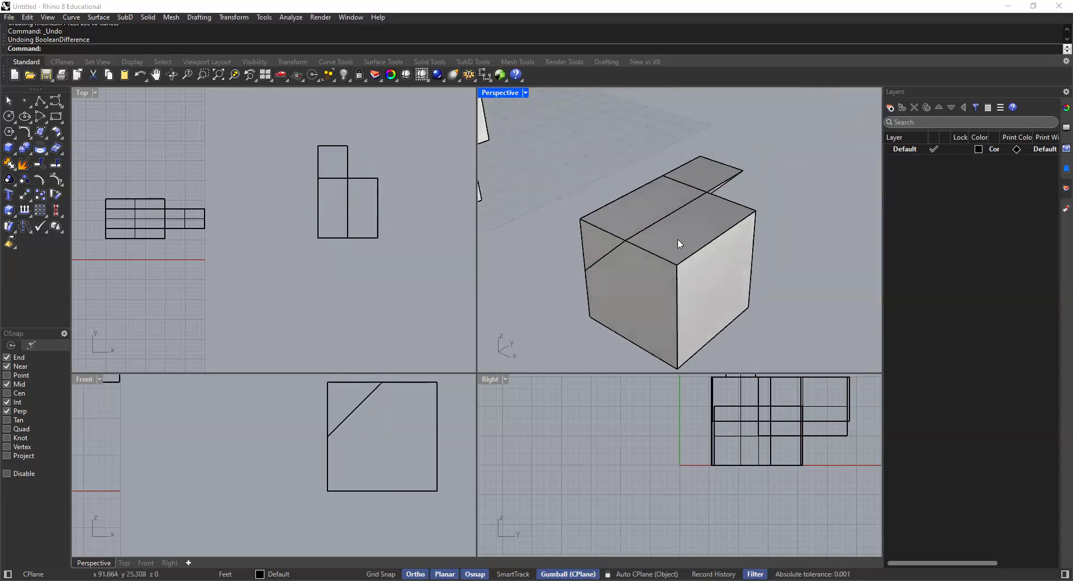
# Step: Move the triangular prism forward along its length with the gumball so it extends past both the cube's front and back faces
pyautogui.click(689, 190)
pyautogui.moveTo(707, 201); pyautogui.dragTo(805, 242, button='right')
pyautogui.moveTo(691, 207); pyautogui.dragTo(762, 234)
pyautogui.moveTo(702, 260); pyautogui.dragTo(710, 177, button='right')
pyautogui.moveTo(640, 194); pyautogui.dragTo(605, 179, button='right')
pyautogui.scroll(3, 661, 240)
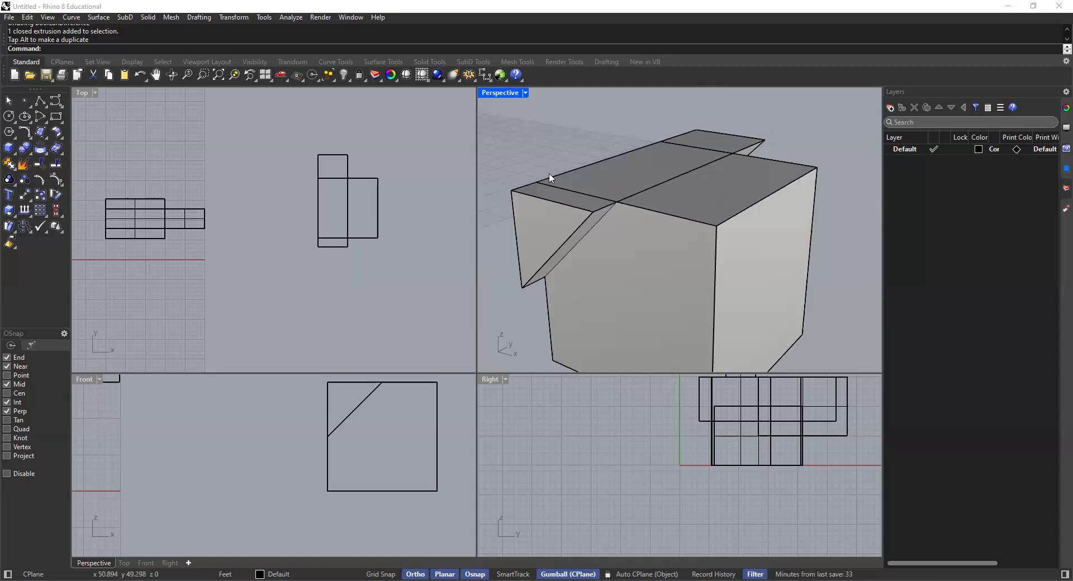
pyautogui.moveTo(618, 244); pyautogui.dragTo(609, 221, button='right')
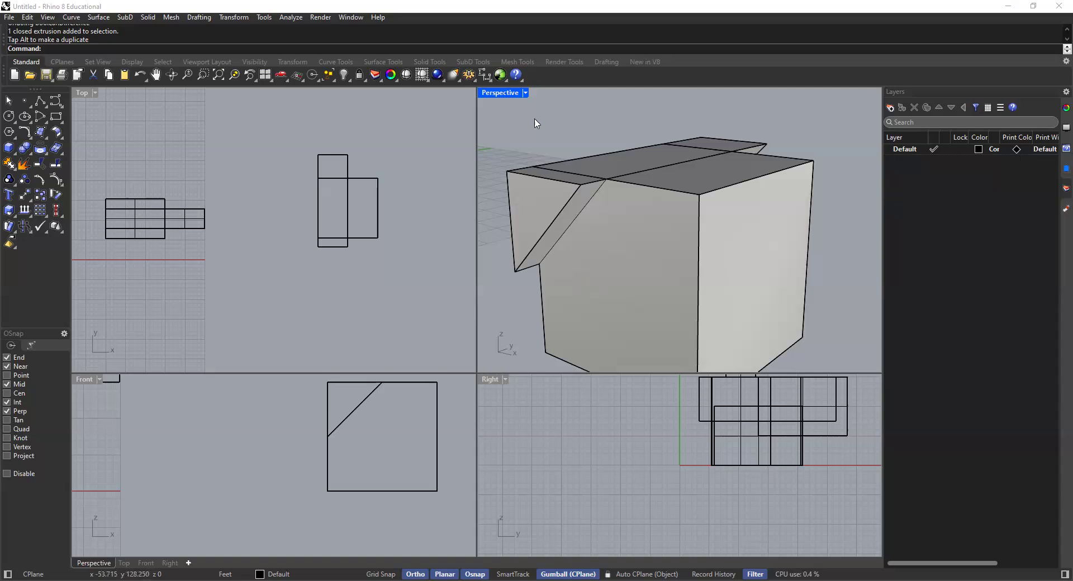
# Step: Subtract the protruding triangular prism from the cube with BooleanDifference
pyautogui.click(29, 154)
pyautogui.click(55, 157)
pyautogui.click(677, 220)
pyautogui.press('Return')
pyautogui.click(738, 148)
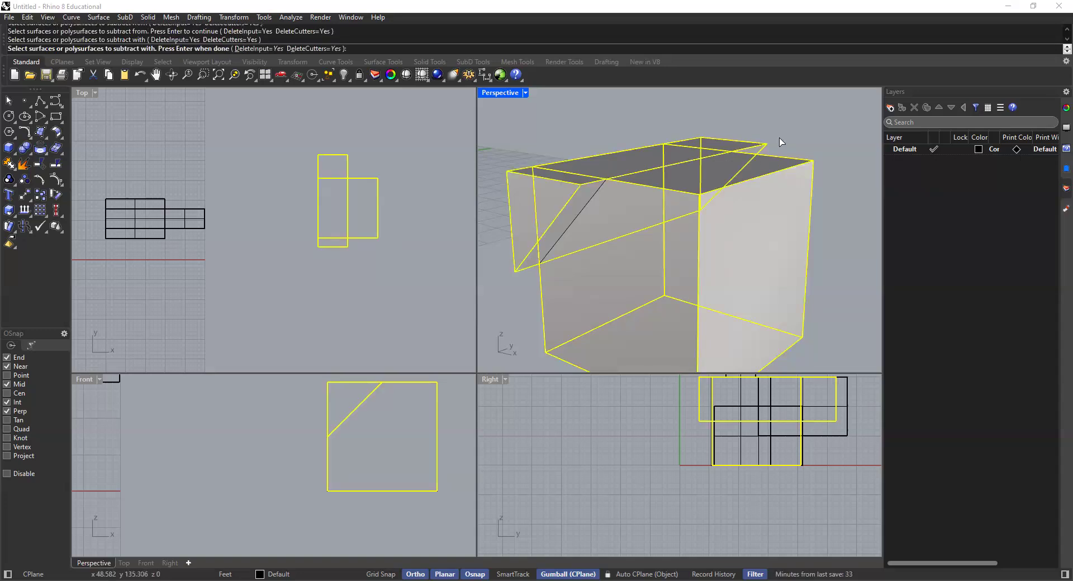
pyautogui.press('Return')
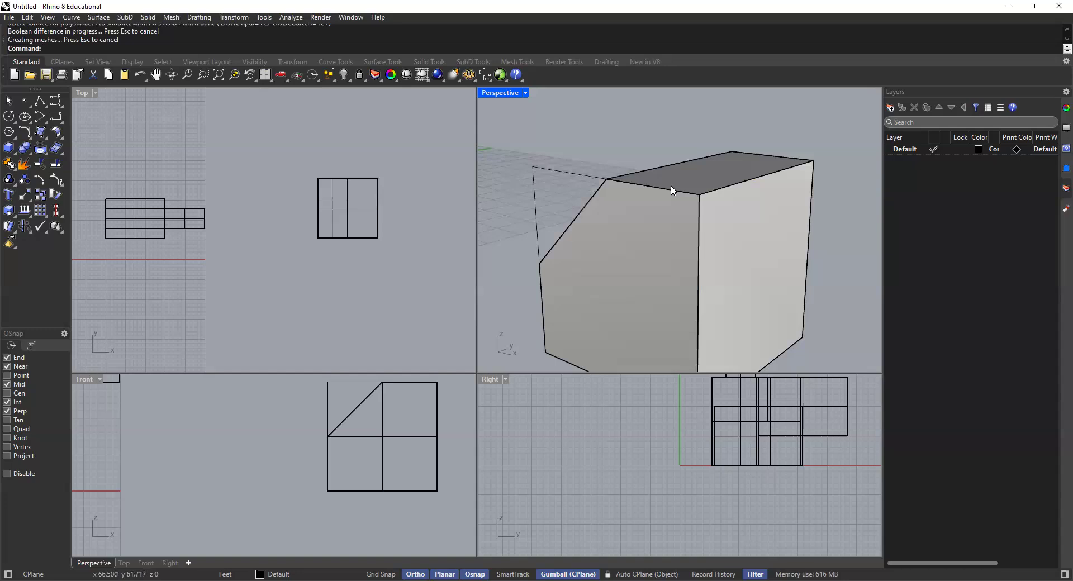
# Step: Delete the leftover triangle curve at the cut corner of the cube
pyautogui.scroll(-6, 672, 190)
pyautogui.moveTo(678, 195); pyautogui.dragTo(653, 203, button='right')
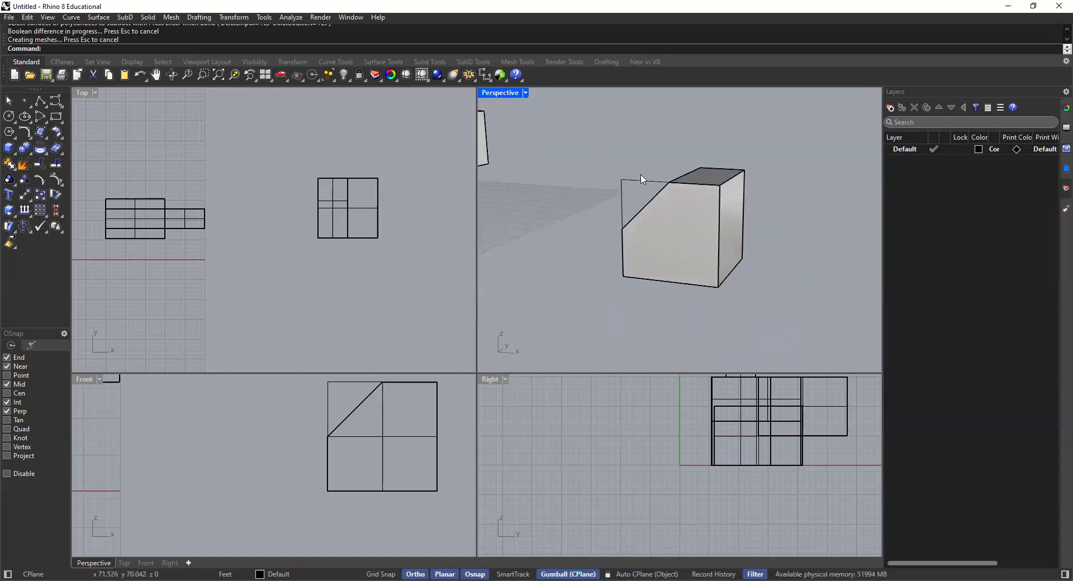
pyautogui.click(644, 180)
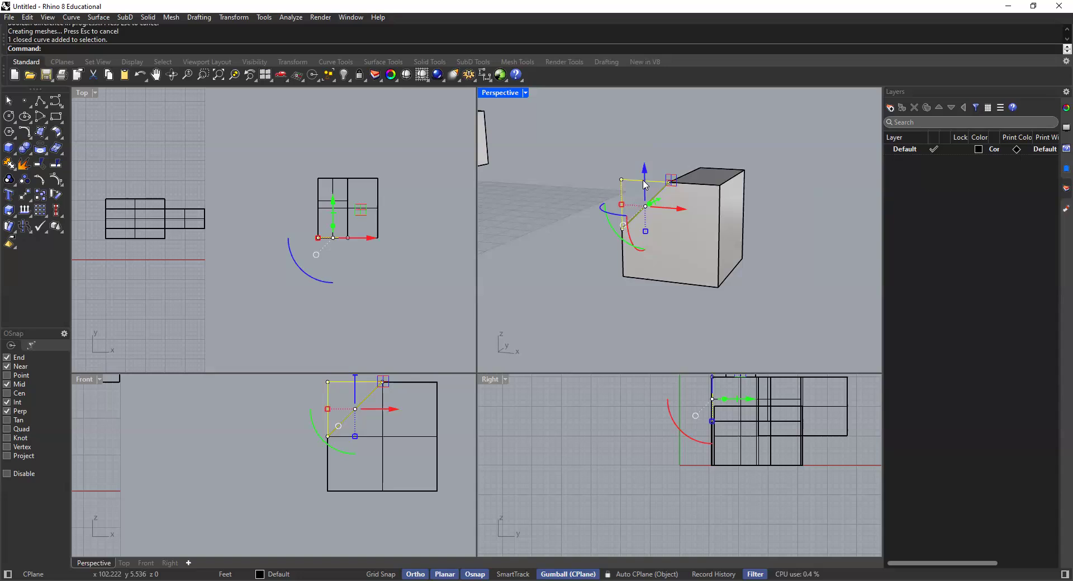
pyautogui.press('Delete')
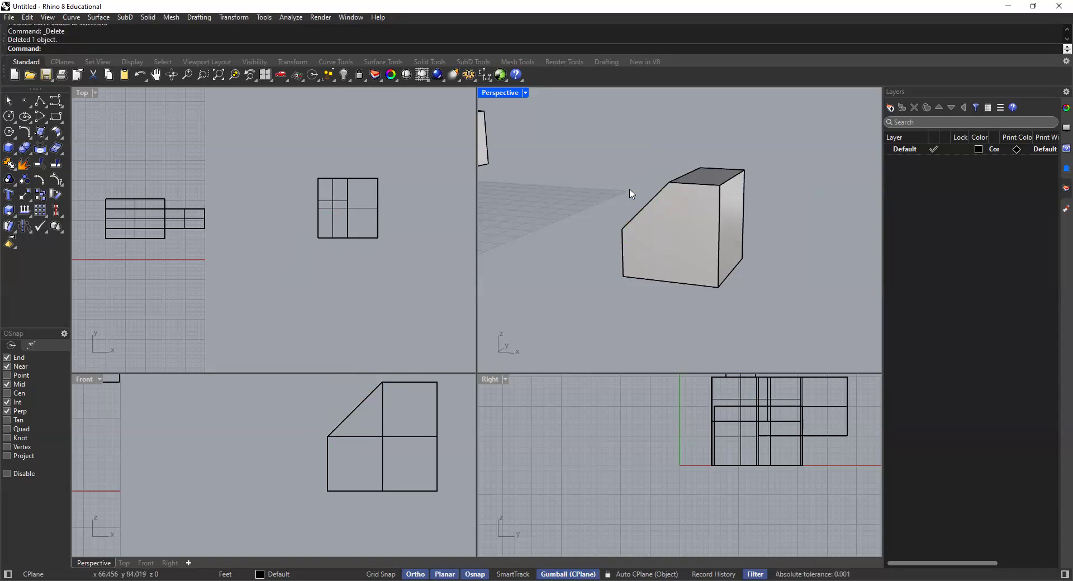
# Step: Start a polyline at the front upper corner of the block's sloped cut and draw a 20' segment along X in Front view
pyautogui.scroll(-5, 371, 414)
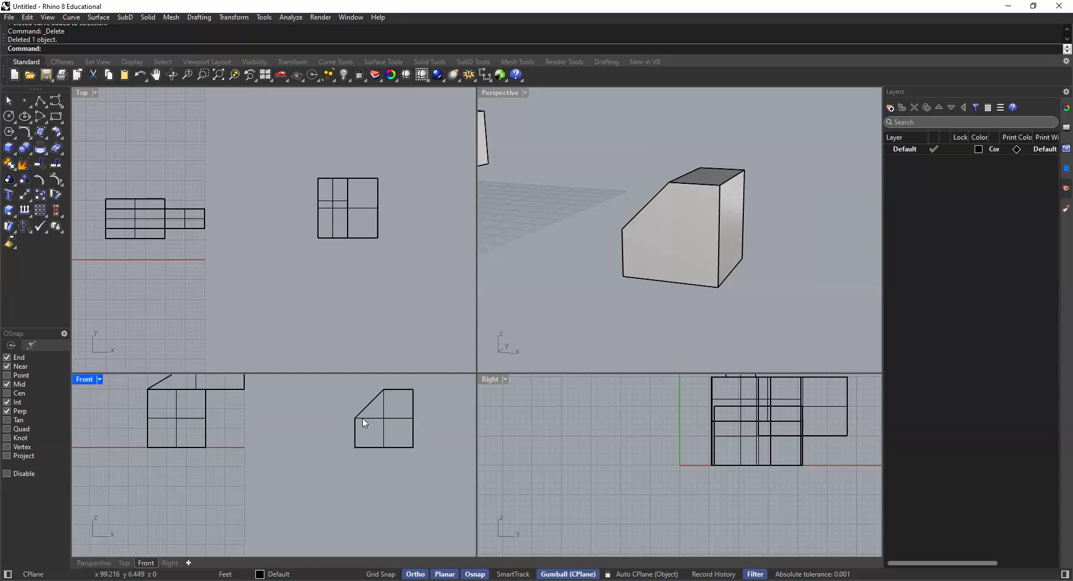
pyautogui.scroll(5, 368, 422)
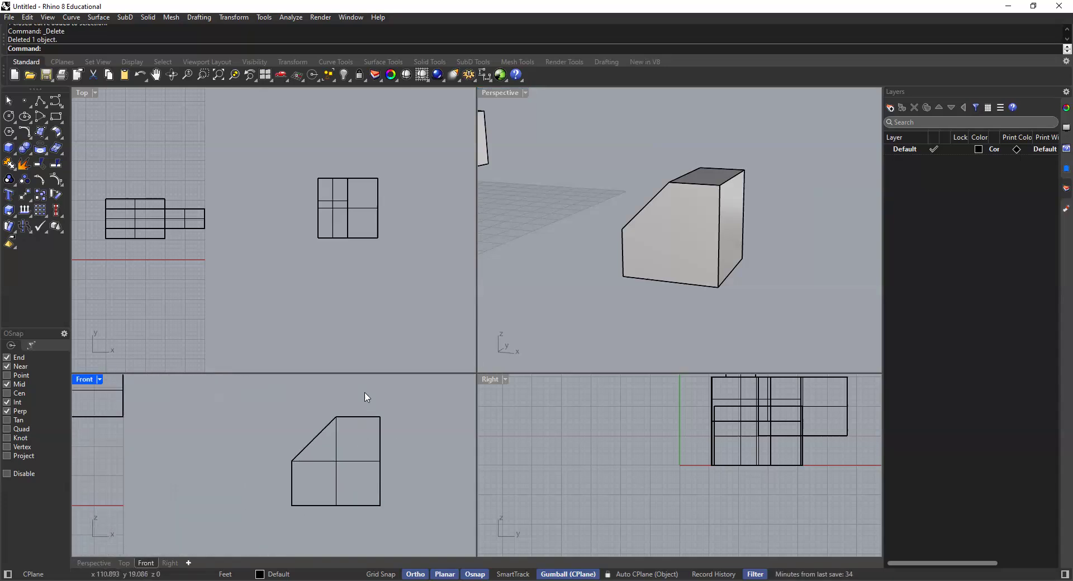
pyautogui.moveTo(355, 407); pyautogui.dragTo(326, 425, button='right')
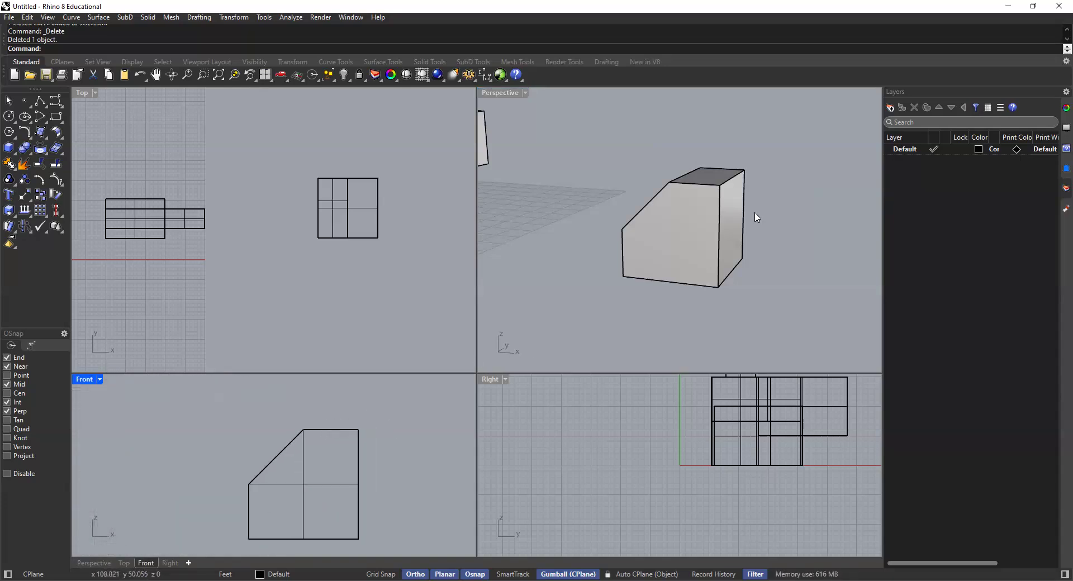
pyautogui.moveTo(678, 227); pyautogui.dragTo(613, 210, button='right')
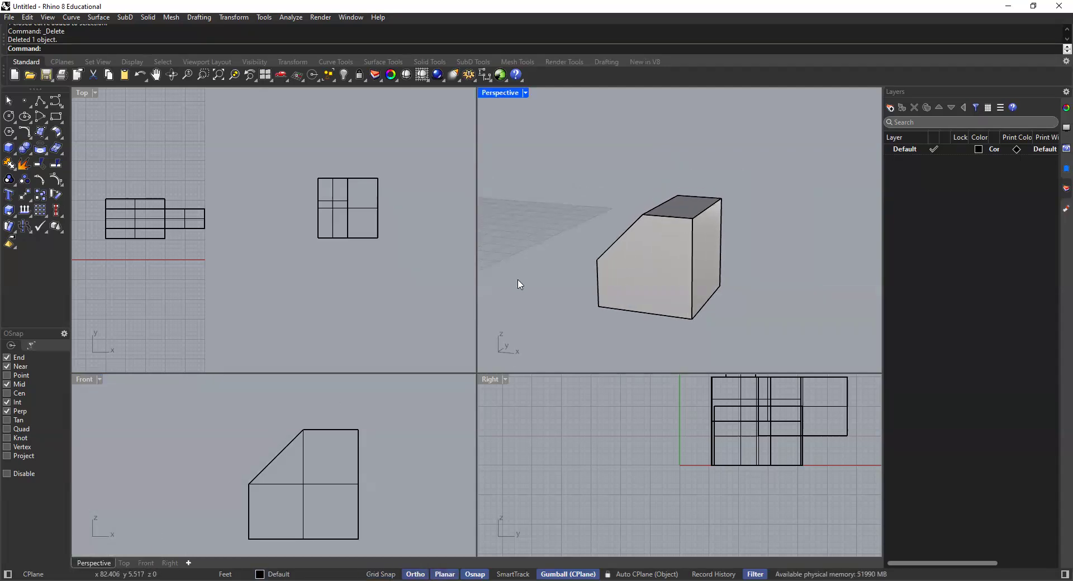
pyautogui.click(39, 102)
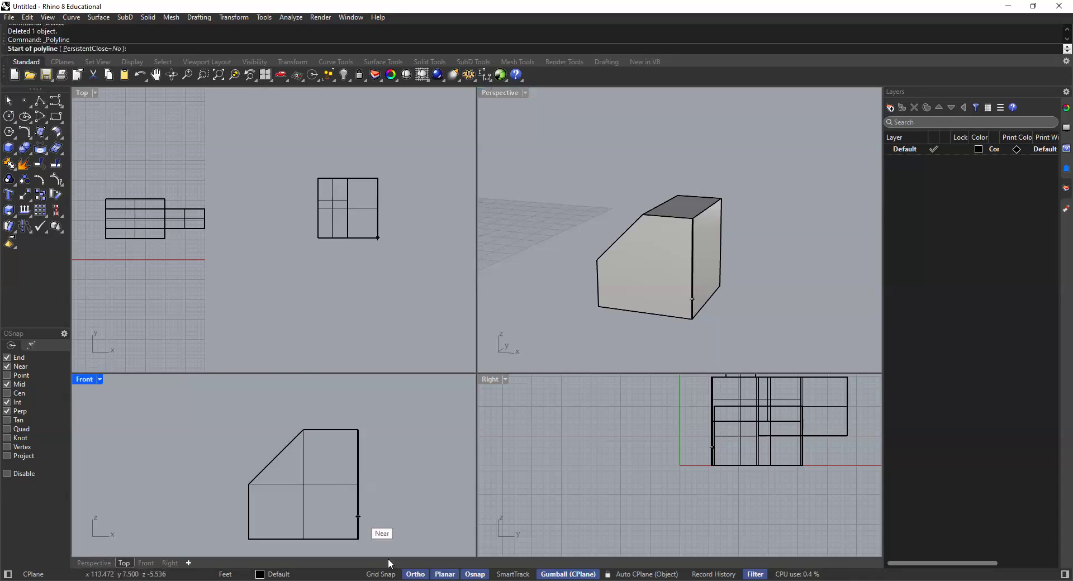
pyautogui.click(642, 214)
pyautogui.scroll(-5, 261, 431)
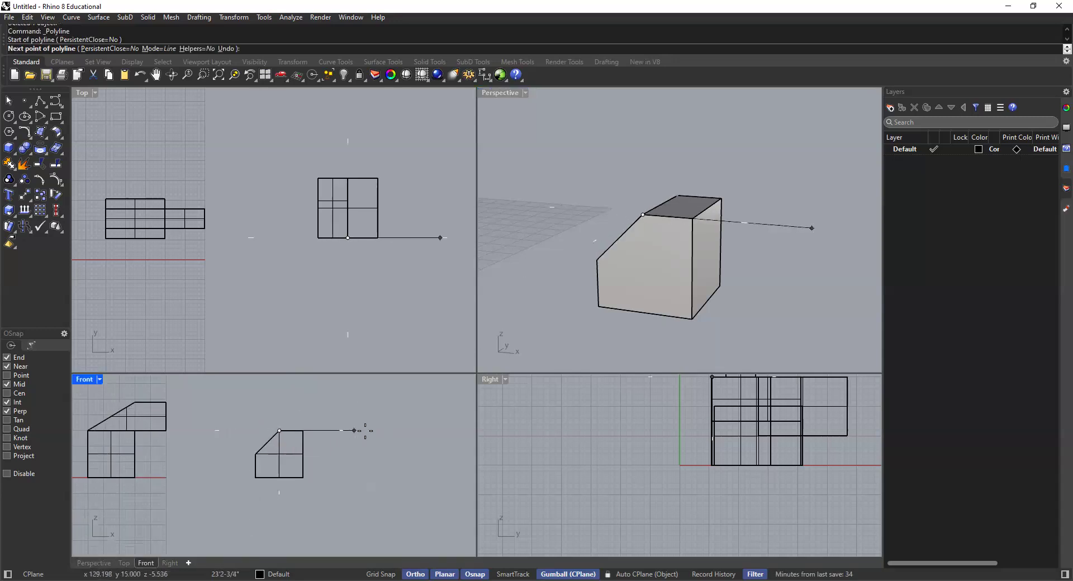
pyautogui.write('20')
pyautogui.press('Return')
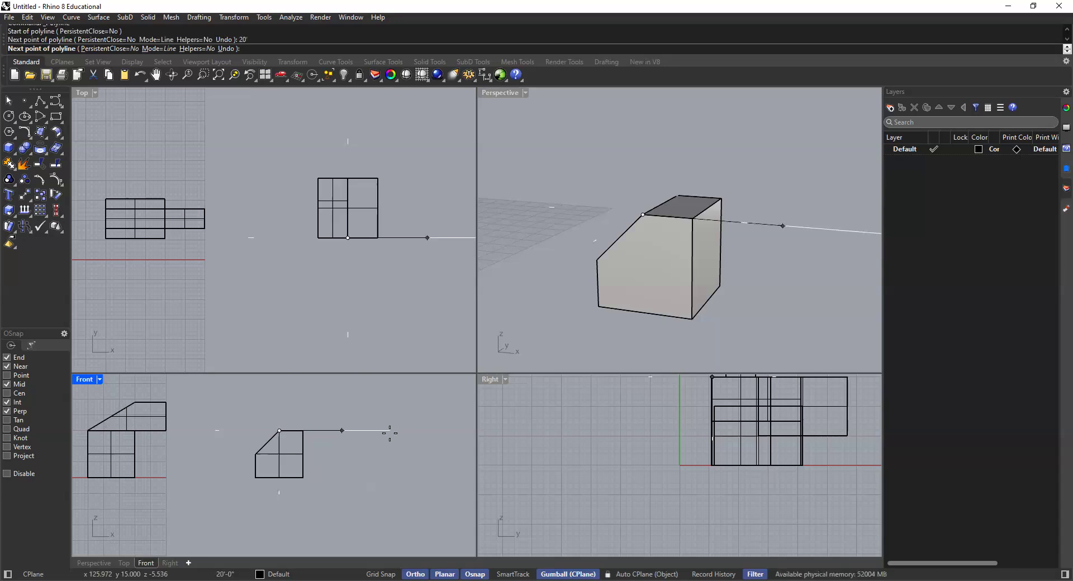
pyautogui.click(390, 432)
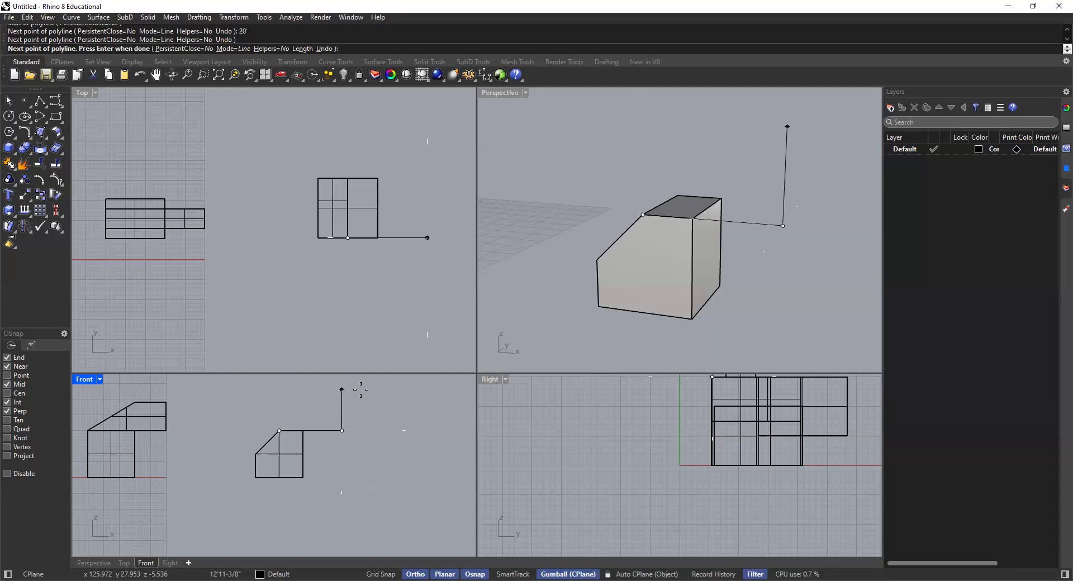
# Step: Continue the polyline 10' up and 20' back, and close it at the start point to form a rectangle
pyautogui.write("10'")
pyautogui.press('Return')
pyautogui.click(356, 387)
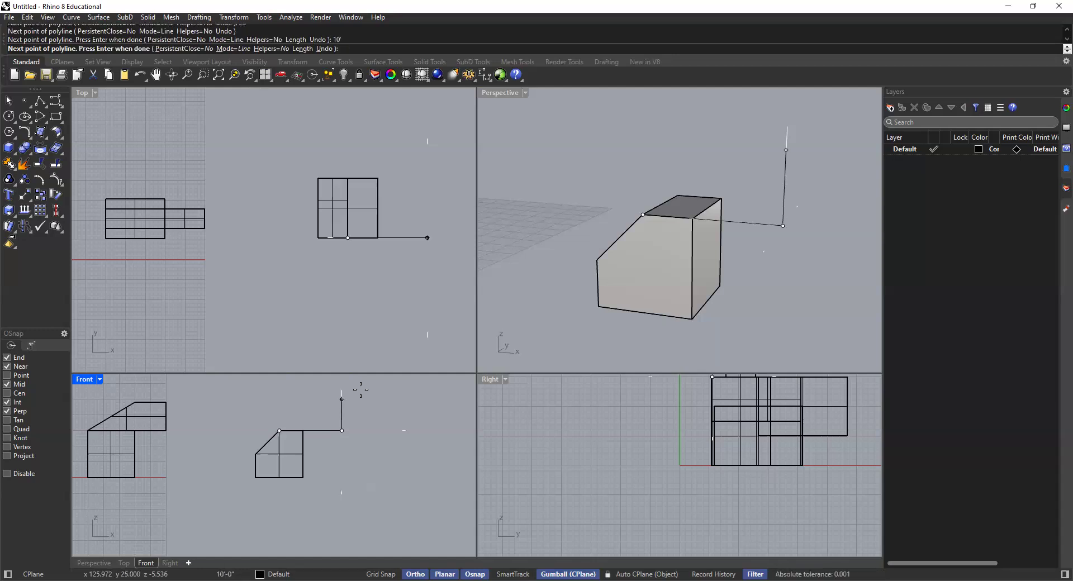
pyautogui.scroll(2, 277, 406)
pyautogui.write("20'")
pyautogui.press('Return')
pyautogui.click(280, 395)
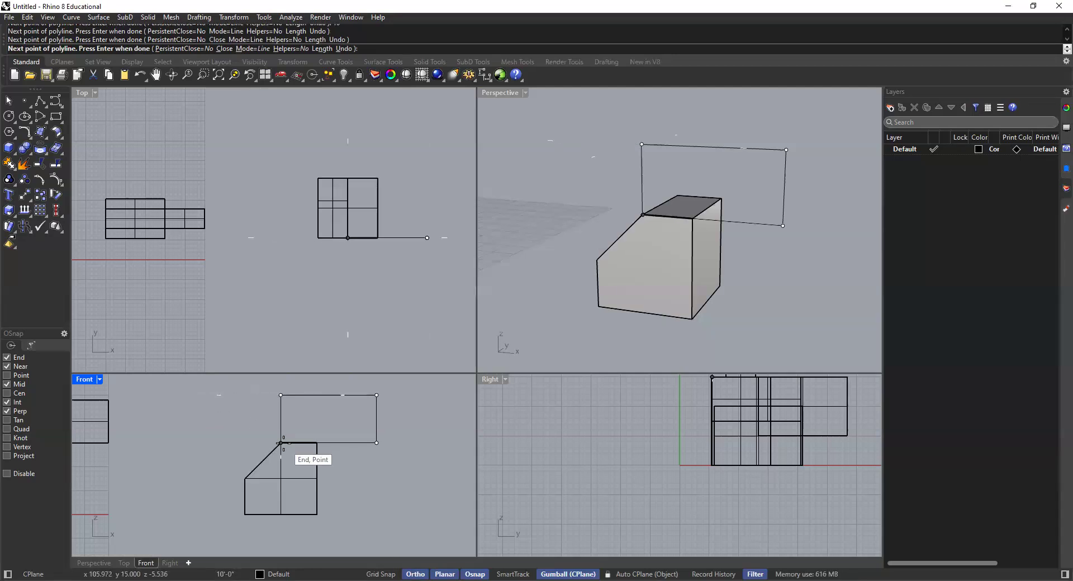
pyautogui.click(642, 213)
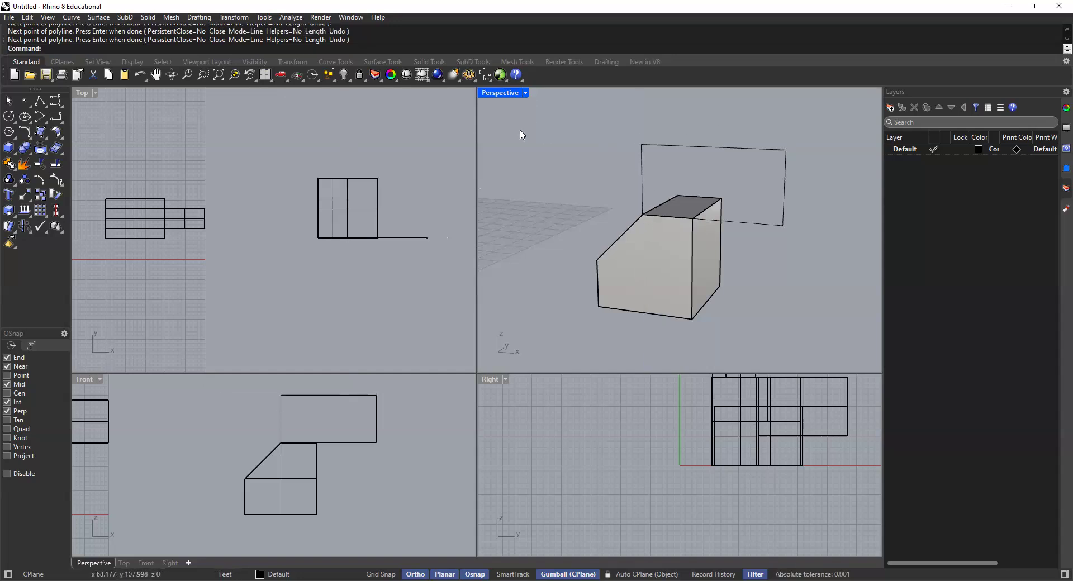
# Step: Extrude the 20' by 10' rectangle 15' back over the cut block as a solid with ExtrudeCrv
pyautogui.click(646, 146)
pyautogui.scroll(-5, 619, 258)
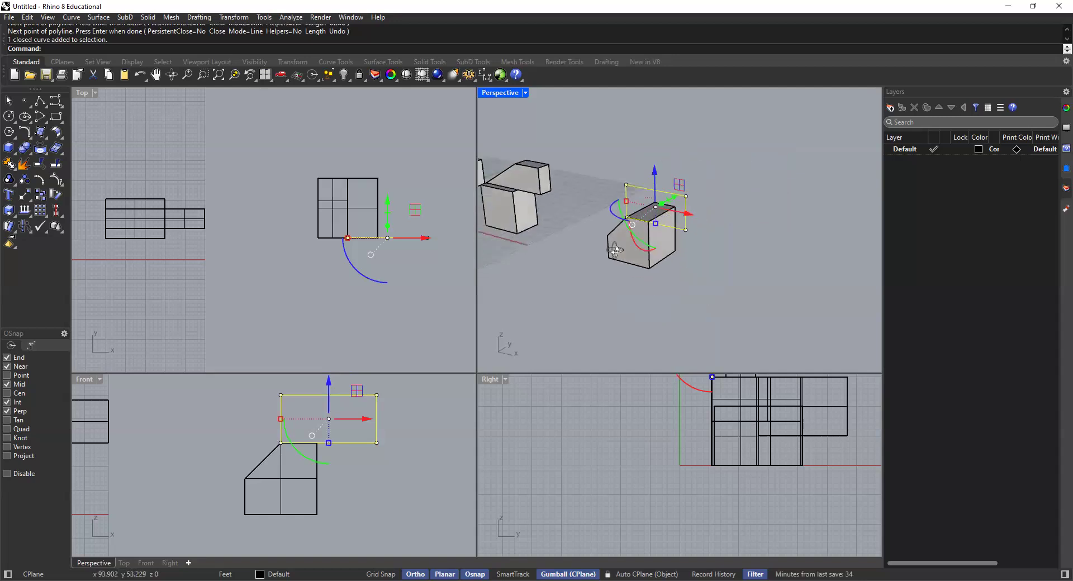
pyautogui.write('ExtrudeCrv')
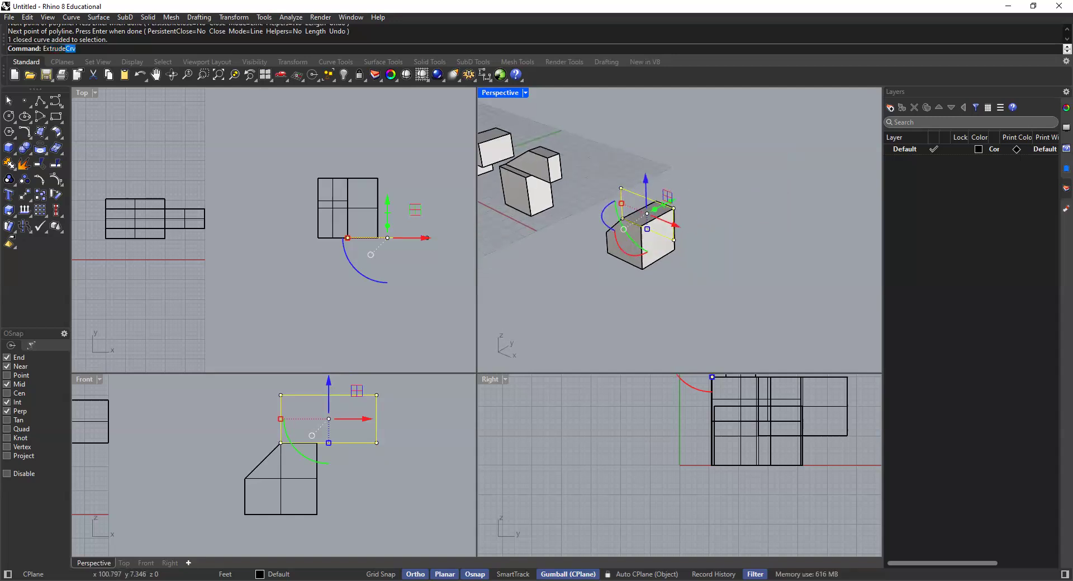
pyautogui.press('Return')
pyautogui.write("15'")
pyautogui.press('Return')
pyautogui.click(720, 252)
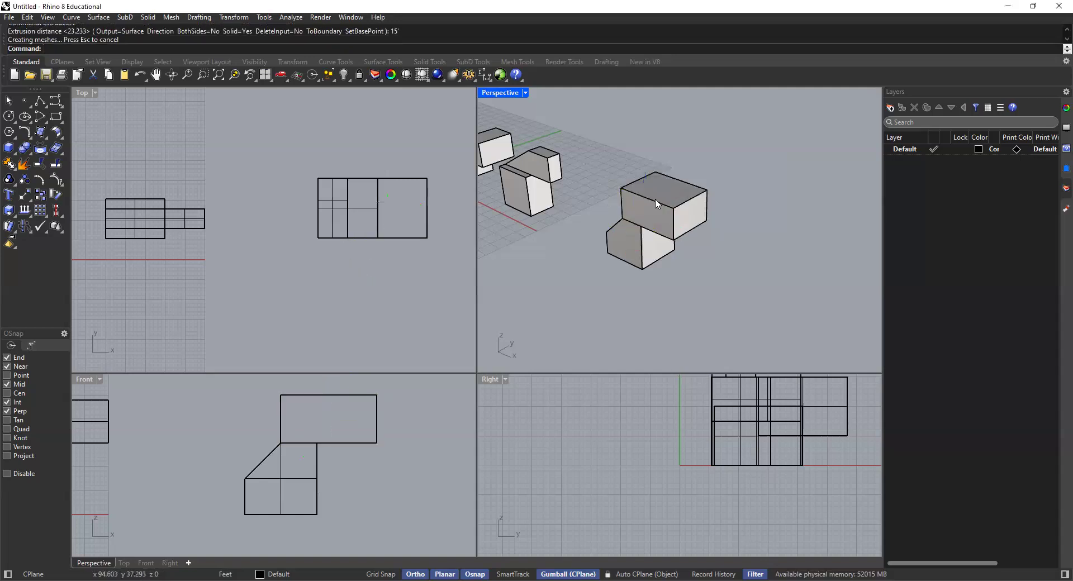
# Step: Try an arc by centre and start point in the Top view, turn off Ortho while setting its angle, and cancel the arc
pyautogui.scroll(6, 655, 201)
pyautogui.moveTo(644, 277); pyautogui.dragTo(651, 220, button='right')
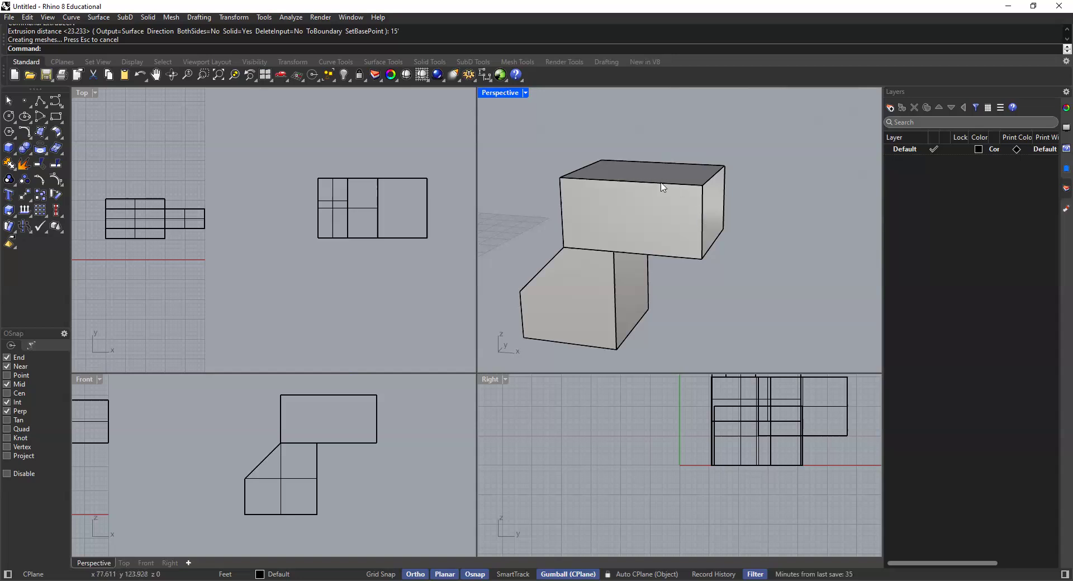
pyautogui.moveTo(678, 196); pyautogui.dragTo(642, 201, button='right')
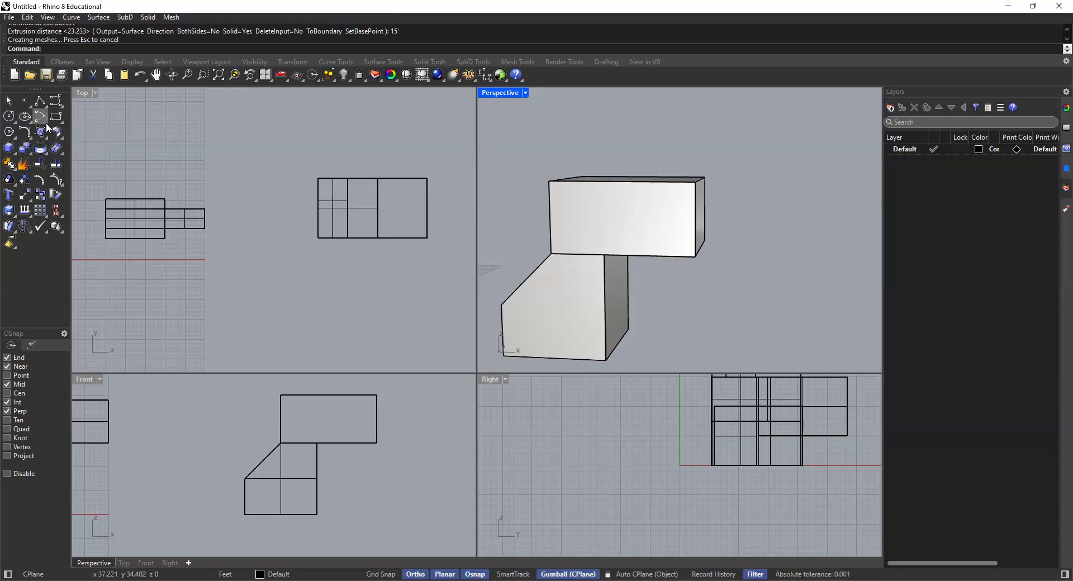
pyautogui.click(44, 121)
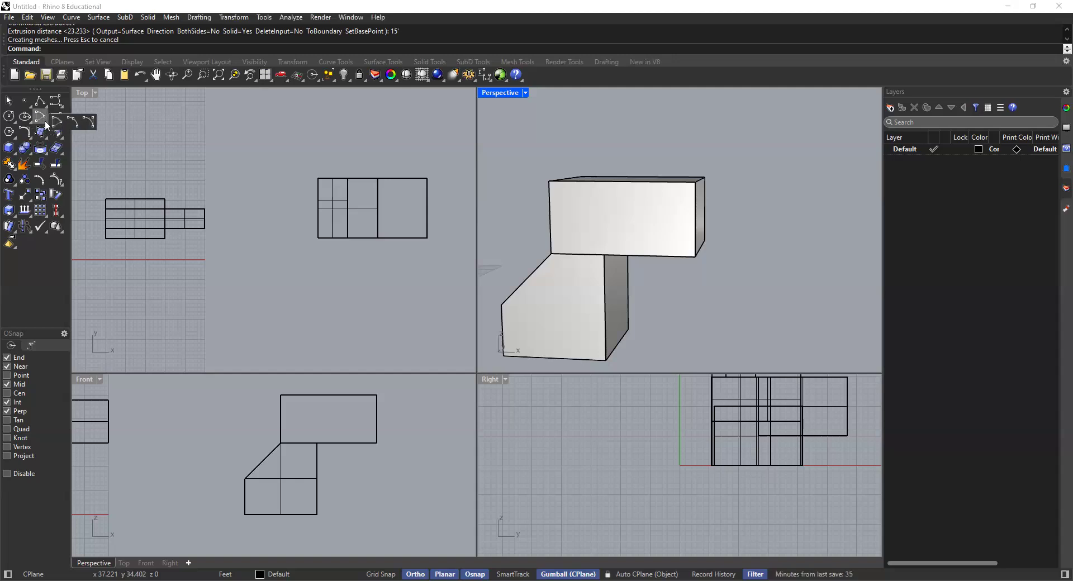
pyautogui.click(143, 126)
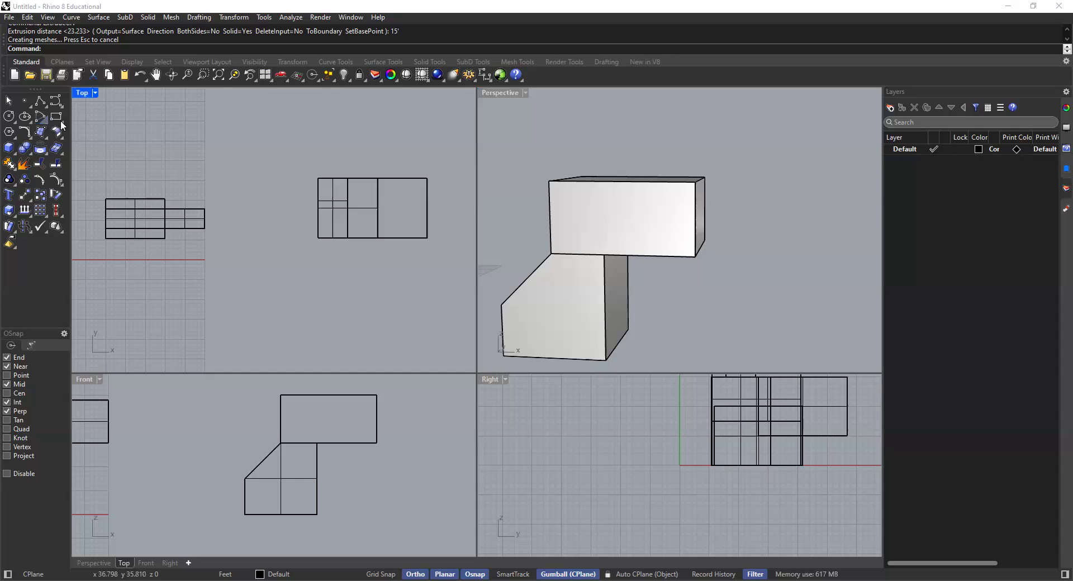
pyautogui.click(62, 126)
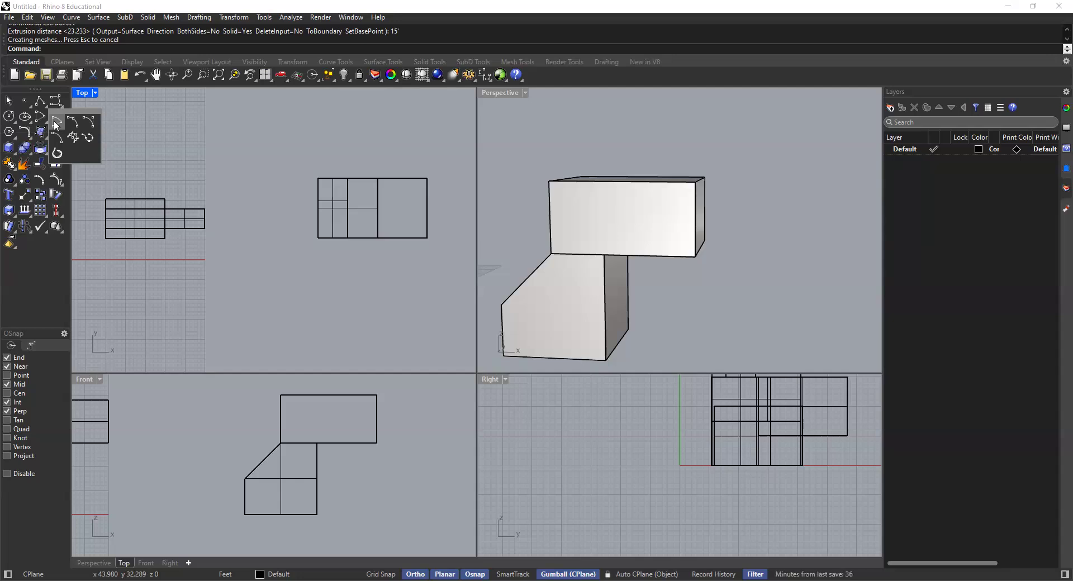
pyautogui.click(215, 152)
pyautogui.click(219, 114)
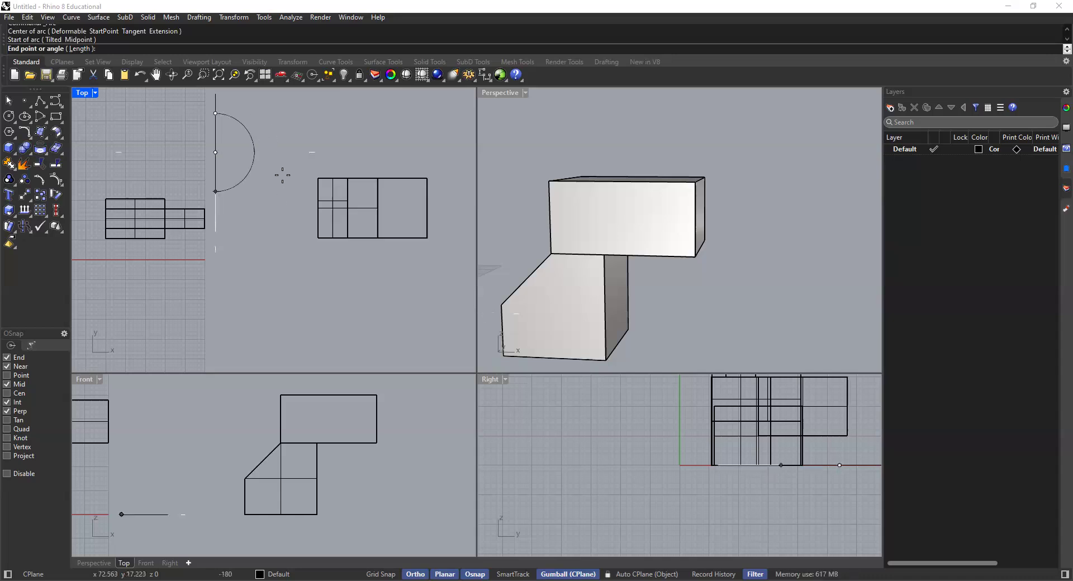
pyautogui.click(415, 574)
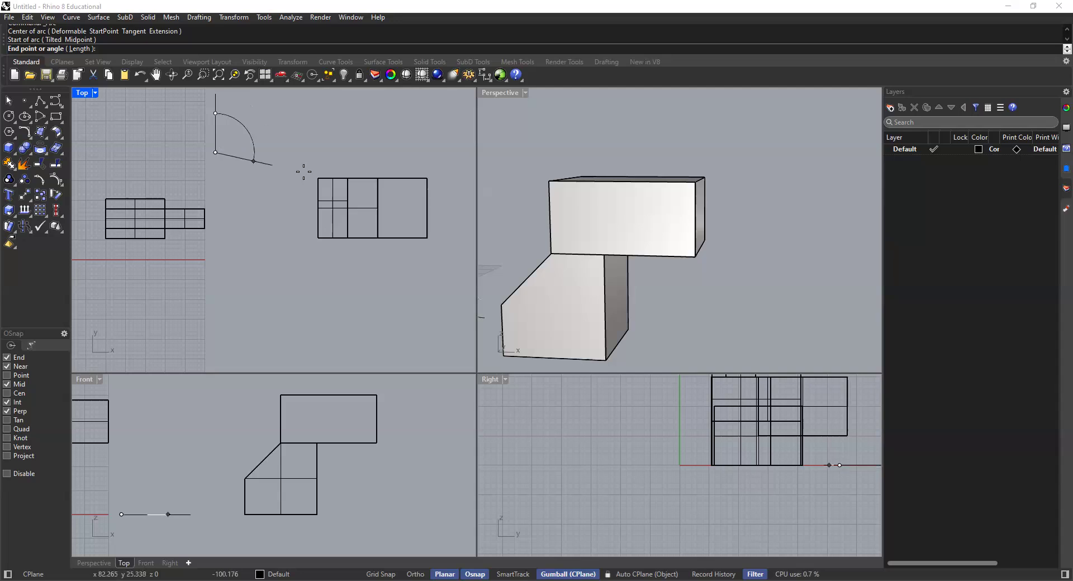
pyautogui.press('Escape')
# Step: Restart the Arc command and bring up the choice of arc types
pyautogui.rightClick(511, 192)
pyautogui.moveTo(638, 223); pyautogui.dragTo(652, 186, button='right')
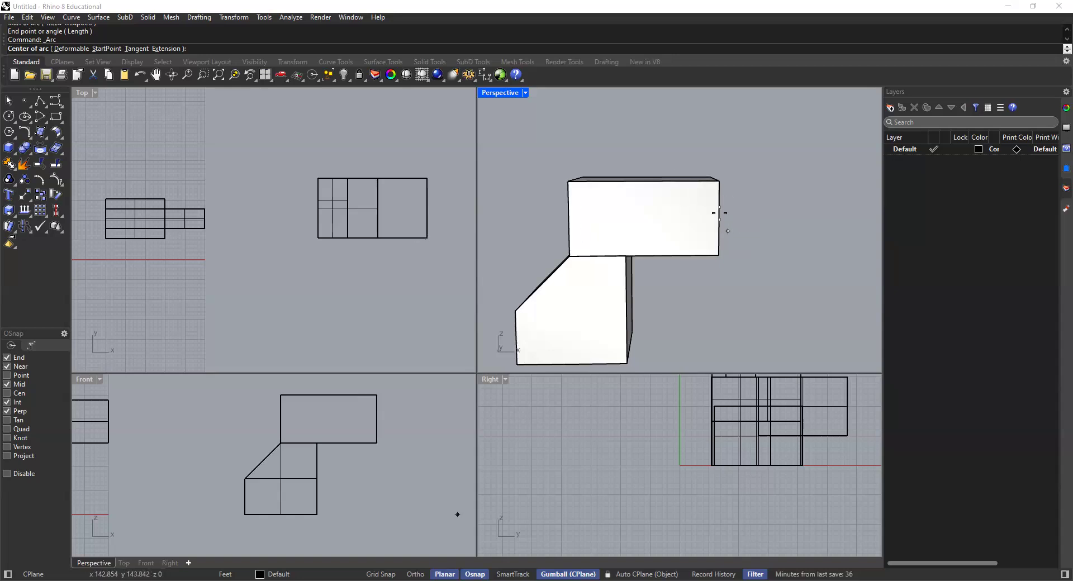
pyautogui.moveTo(702, 232); pyautogui.dragTo(685, 223, button='right')
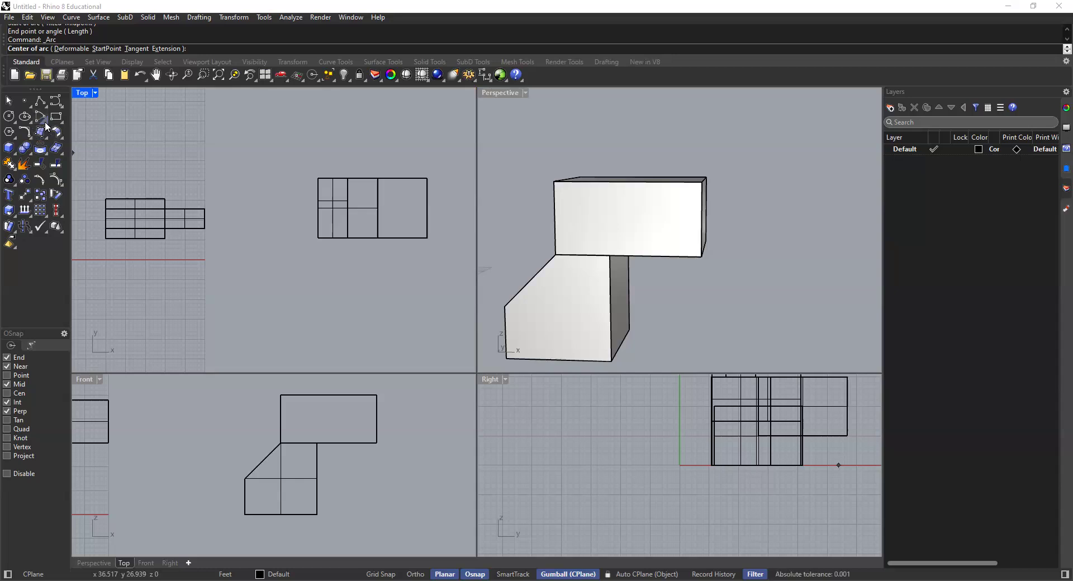
pyautogui.click(45, 129)
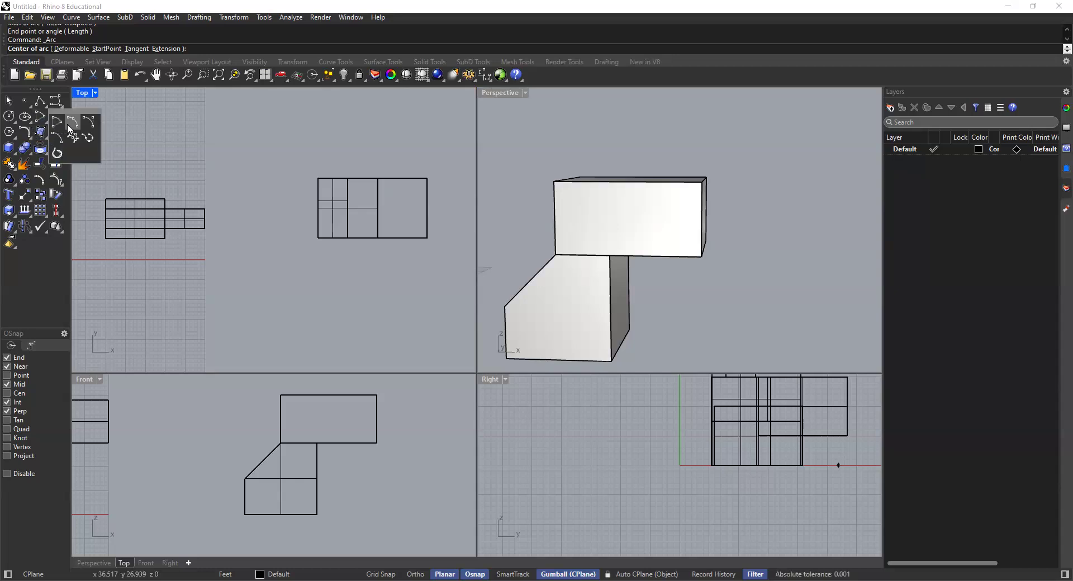
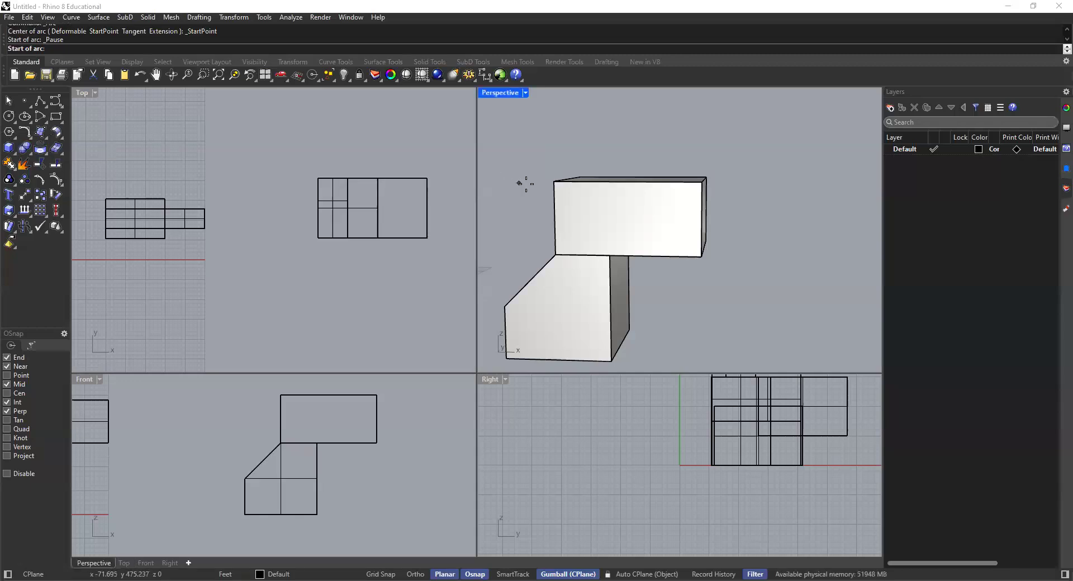
# Step: Draw an arc by start, end and direction from the box's top front edge midpoint to its right edge midpoint, starting tangent towards the corner
pyautogui.click(629, 182)
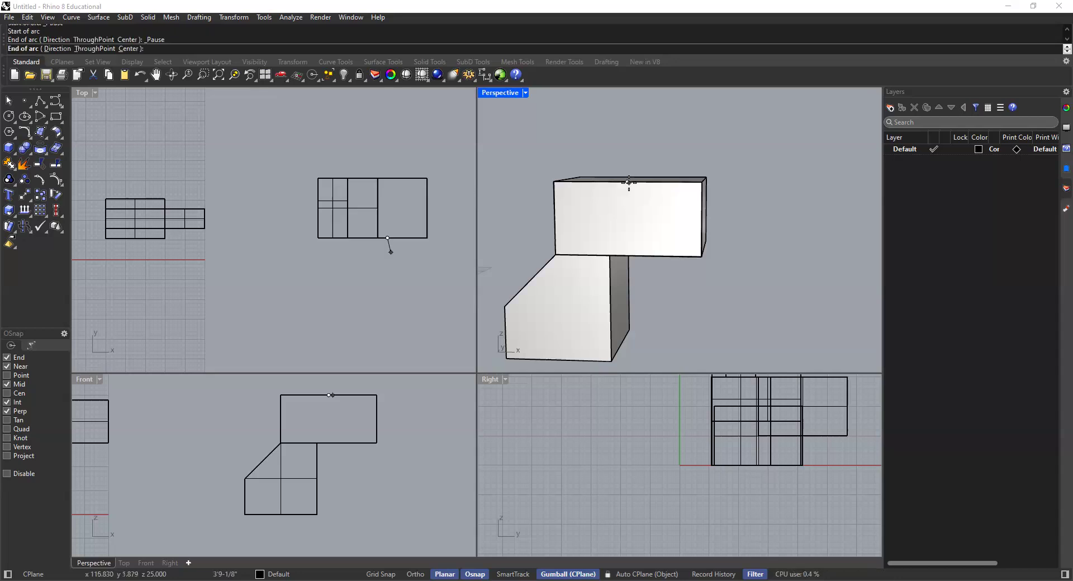
pyautogui.click(701, 220)
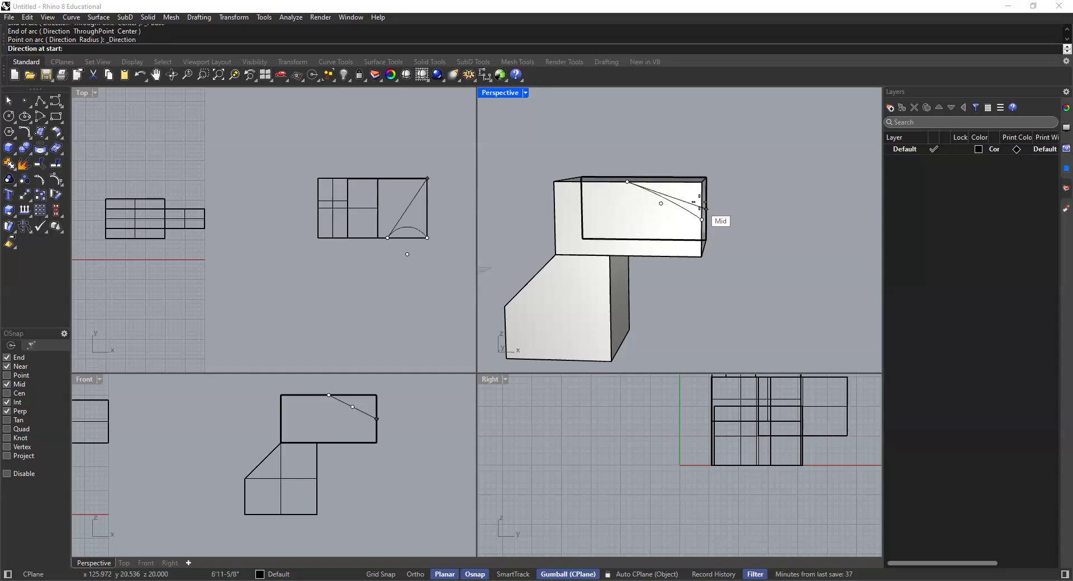
pyautogui.scroll(1, 698, 189)
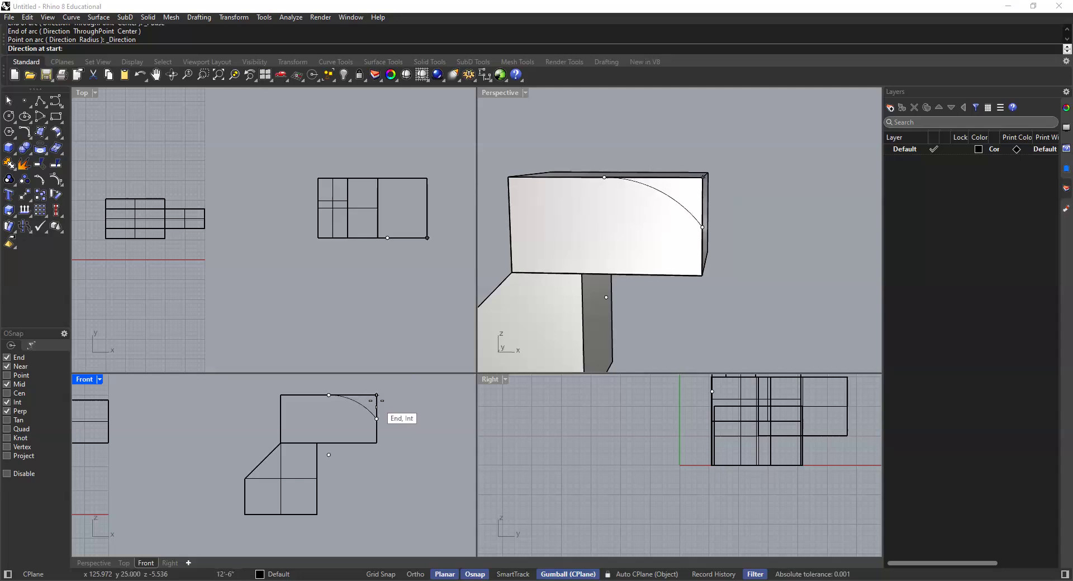
pyautogui.click(720, 208)
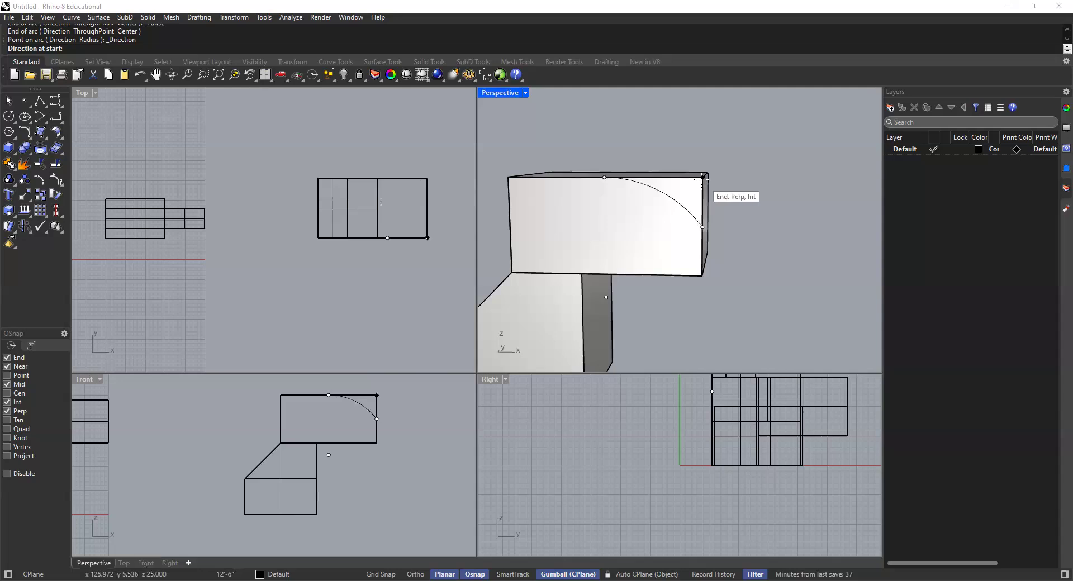
# Step: Examine the new arc on the upper box's front face in the Front and Perspective views
pyautogui.click(665, 199)
pyautogui.click(618, 140)
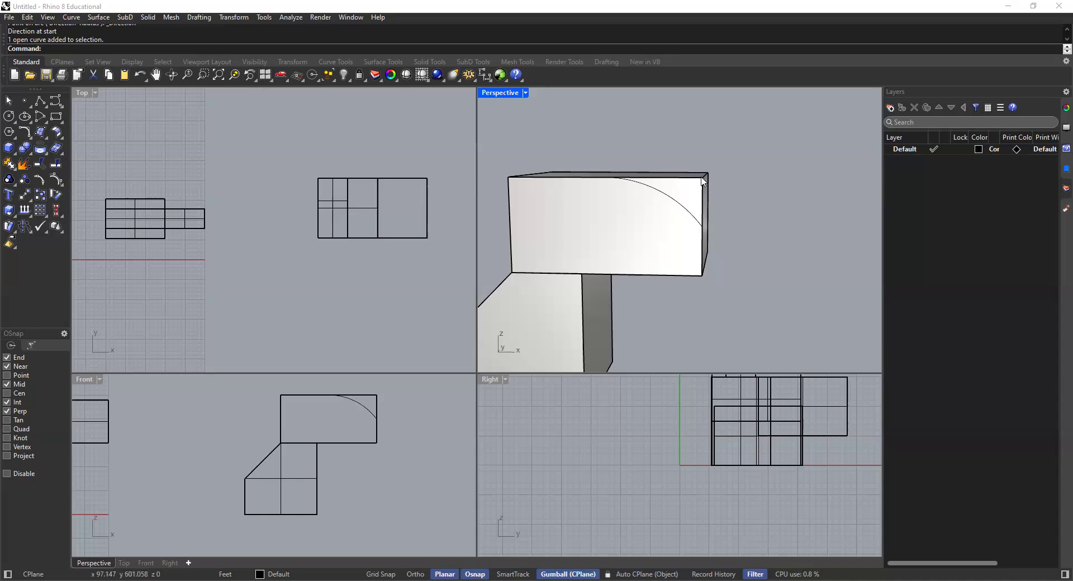
pyautogui.click(360, 410)
pyautogui.scroll(-5, 416, 420)
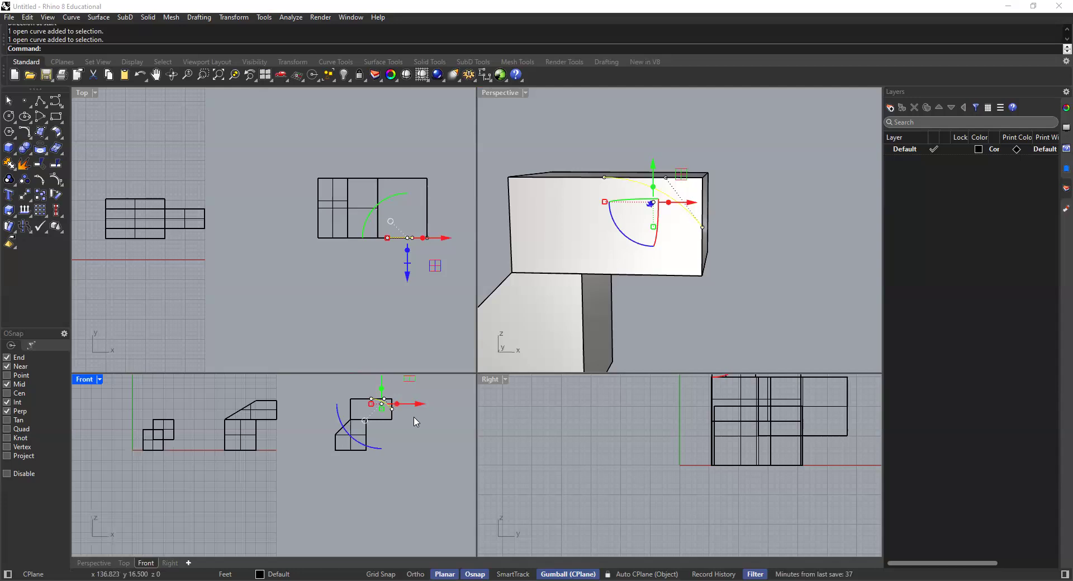
pyautogui.scroll(-2, 698, 239)
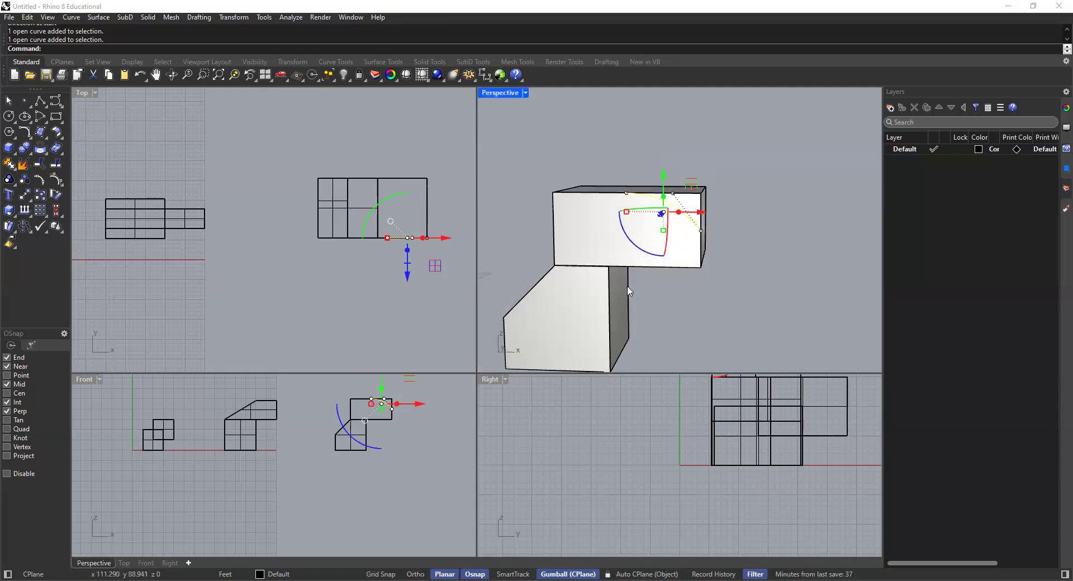
pyautogui.scroll(6, 412, 419)
pyautogui.press('Escape')
pyautogui.moveTo(351, 390); pyautogui.dragTo(353, 412, button='right')
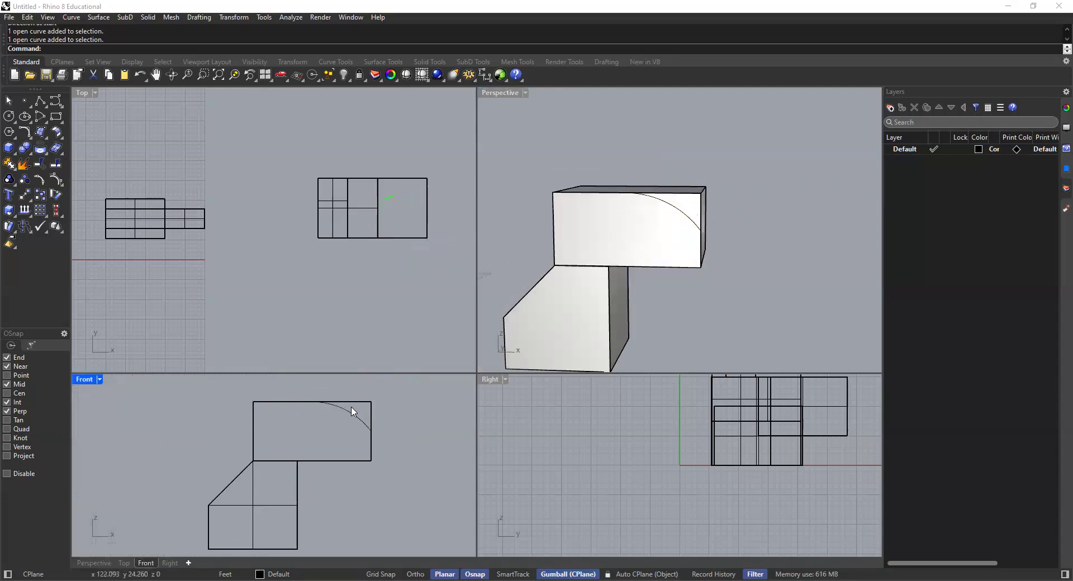
pyautogui.scroll(4, 365, 407)
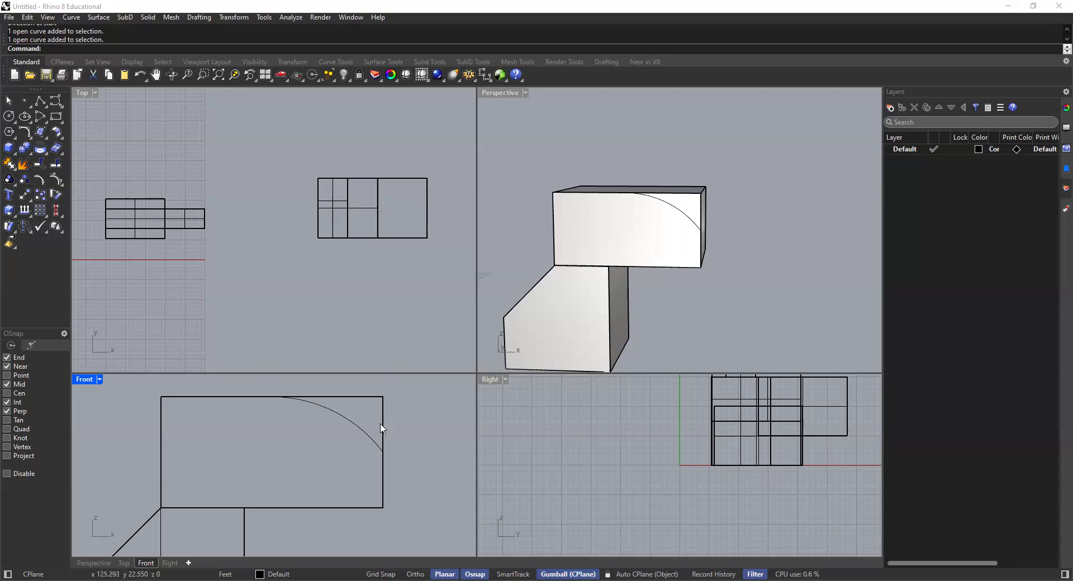
pyautogui.click(356, 427)
pyautogui.click(424, 388)
pyautogui.click(357, 432)
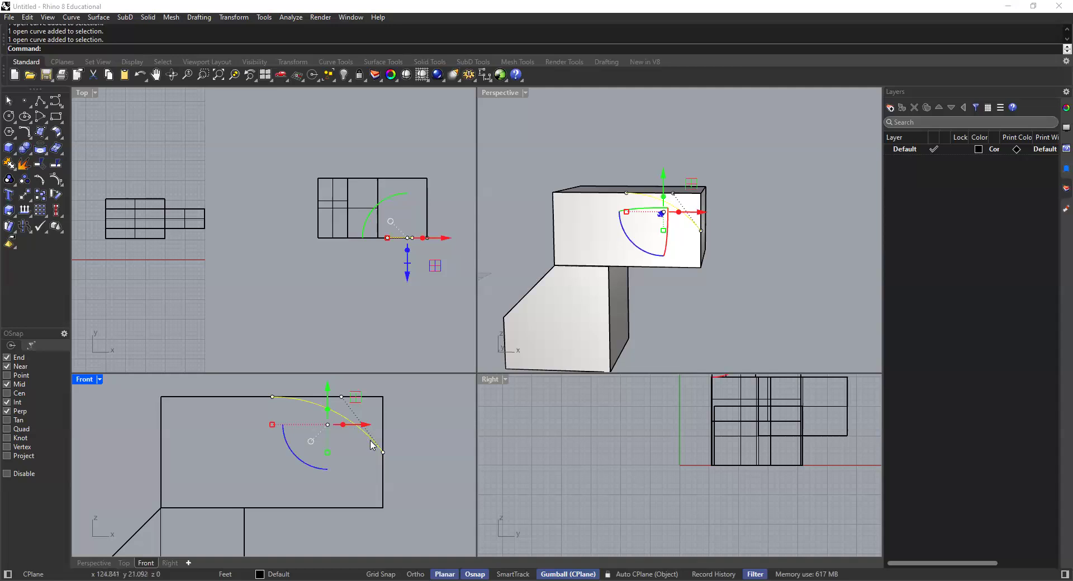
pyautogui.click(412, 441)
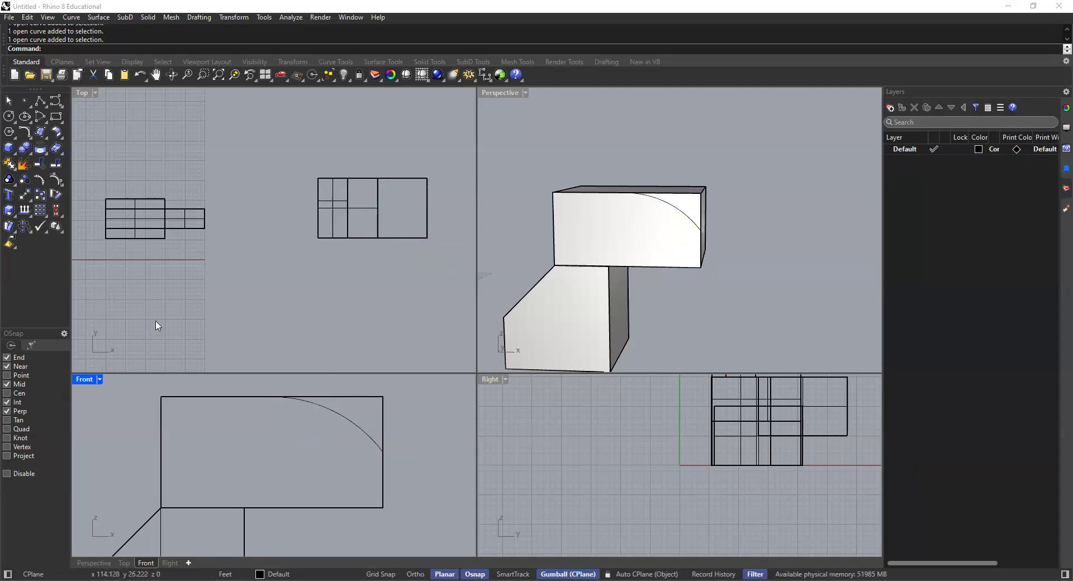
# Step: Draw a polyline from the arc's upper end to the box's upper right corner and down to the arc's lower end
pyautogui.click(42, 102)
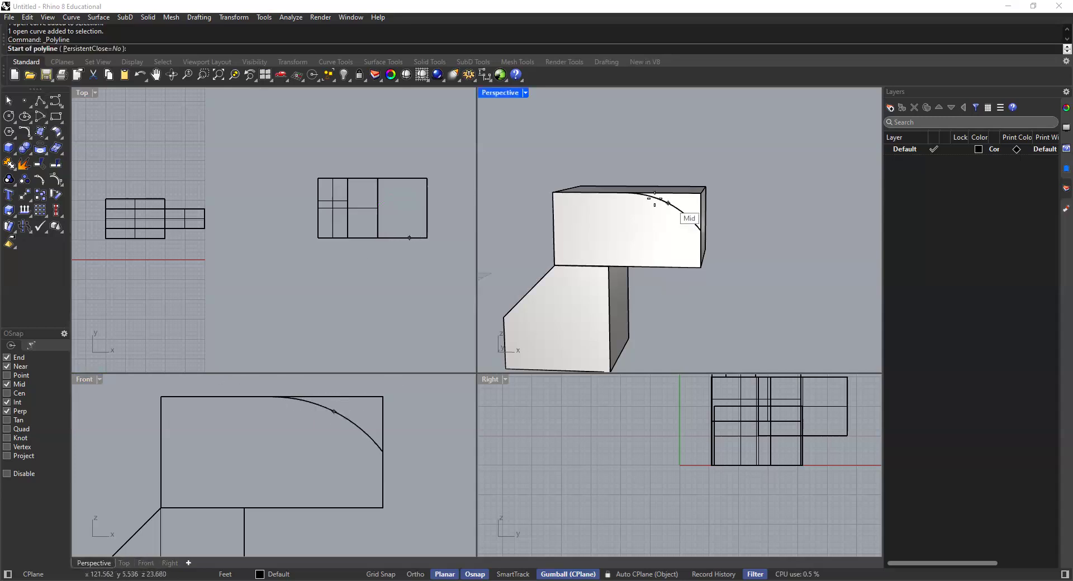
pyautogui.click(272, 397)
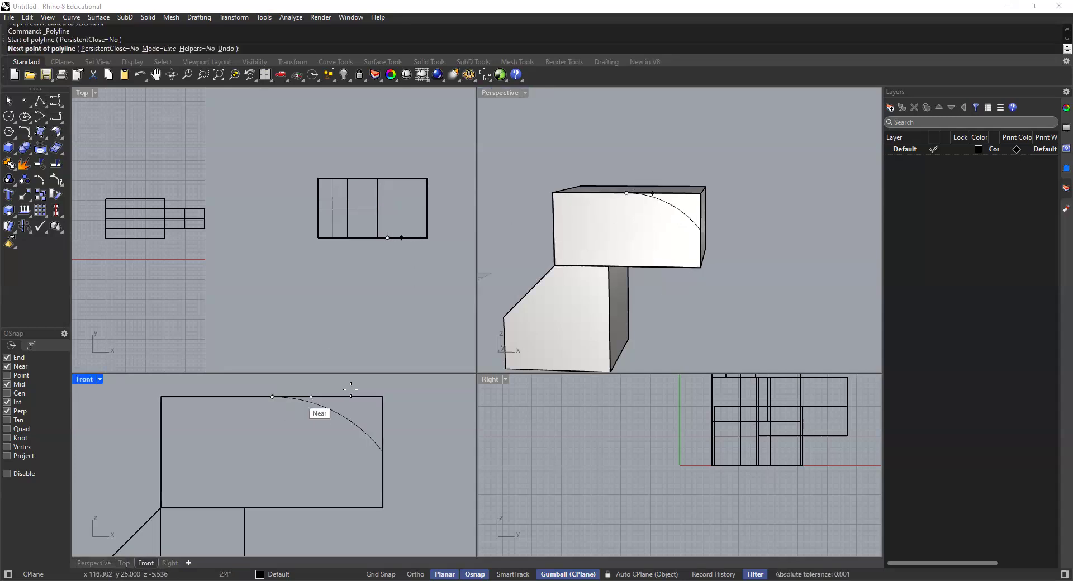
pyautogui.click(383, 397)
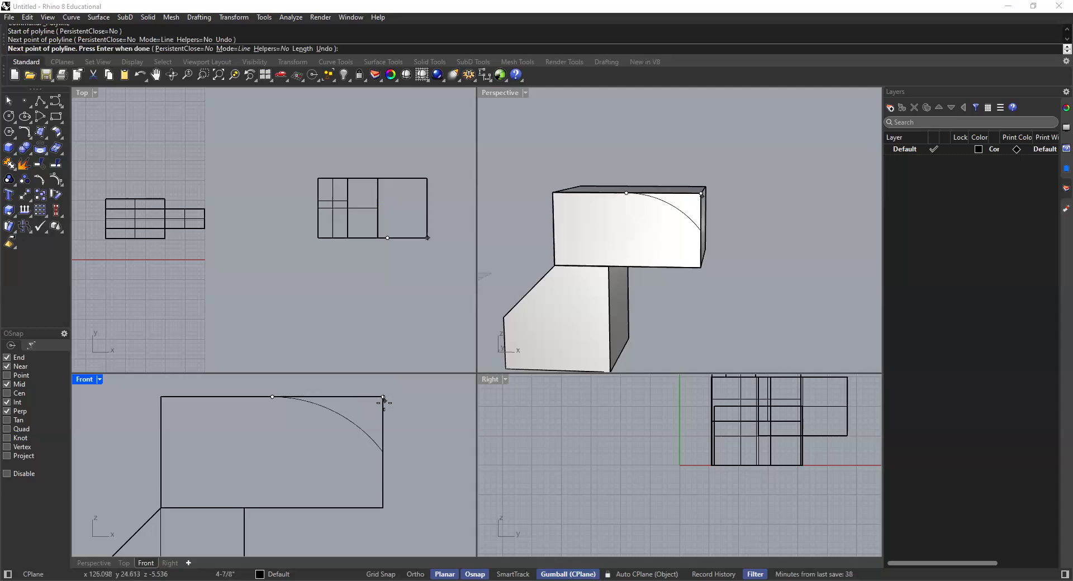
pyautogui.click(383, 451)
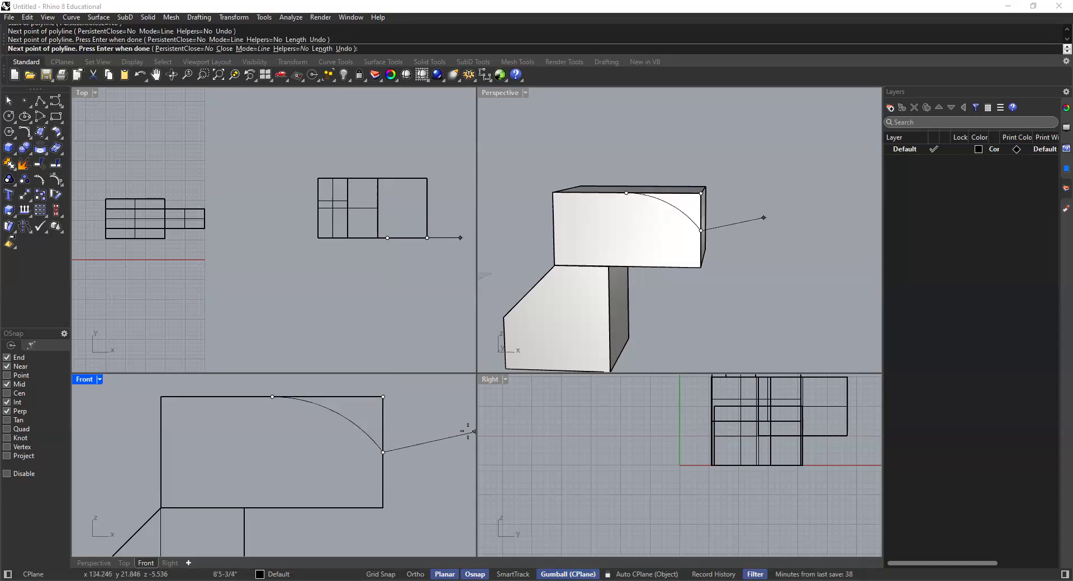
pyautogui.press('Return')
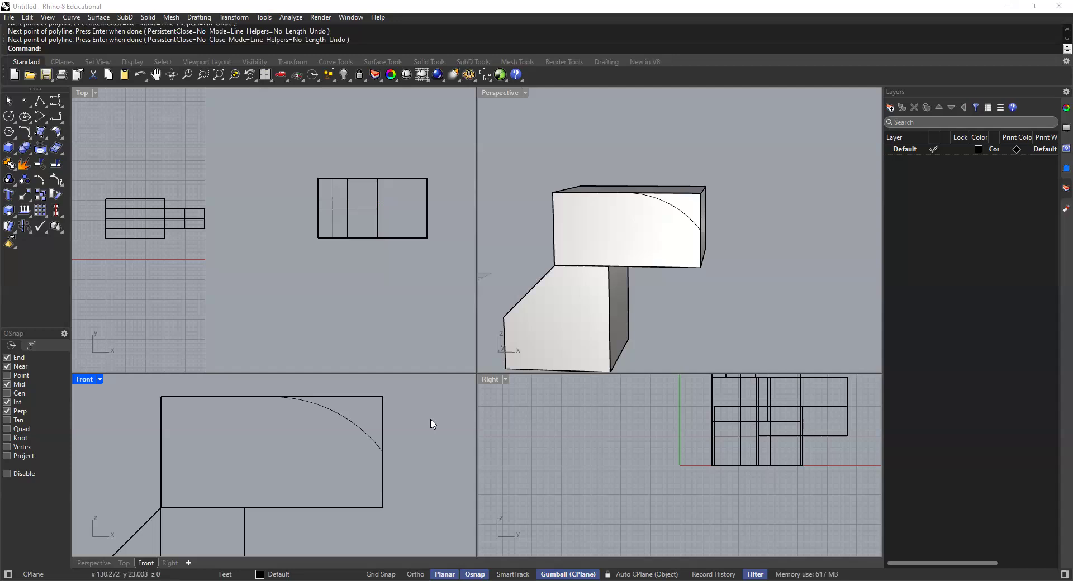
# Step: Delete the original closed rectangle curve on the front face of the upper box
pyautogui.click(383, 409)
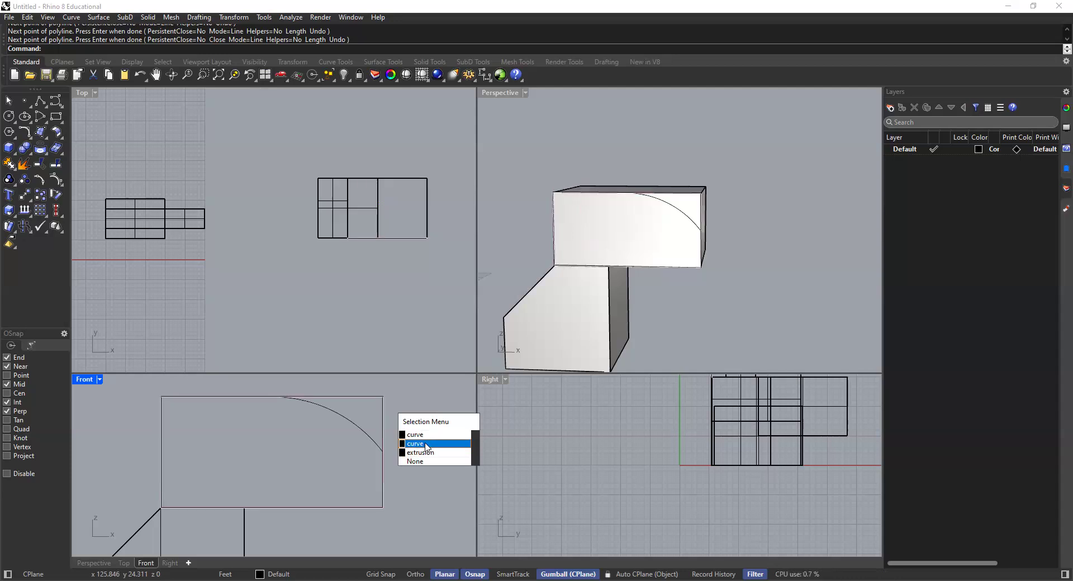
pyautogui.click(644, 258)
pyautogui.moveTo(672, 257); pyautogui.dragTo(589, 270, button='right')
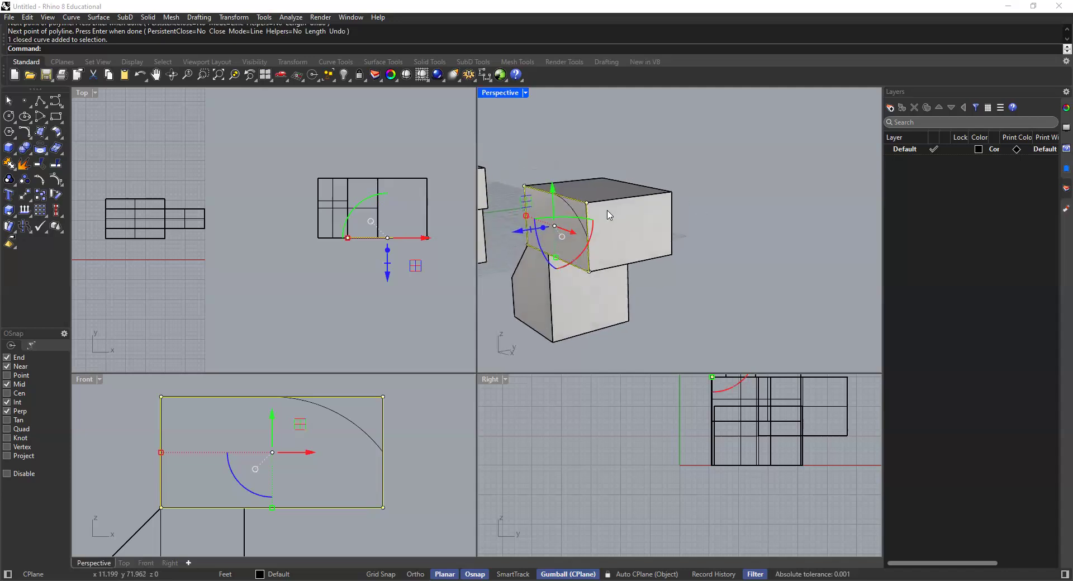
pyautogui.press('Delete')
# Step: Join the arc and the corner polyline into one closed curve
pyautogui.click(428, 404)
pyautogui.click(367, 438)
pyautogui.press('Escape')
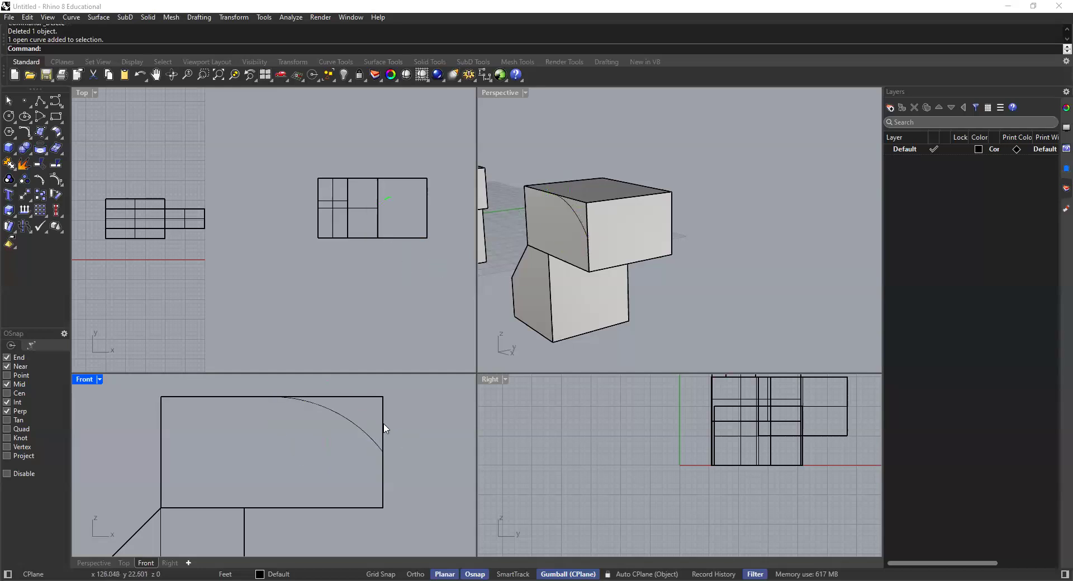
pyautogui.click(385, 428)
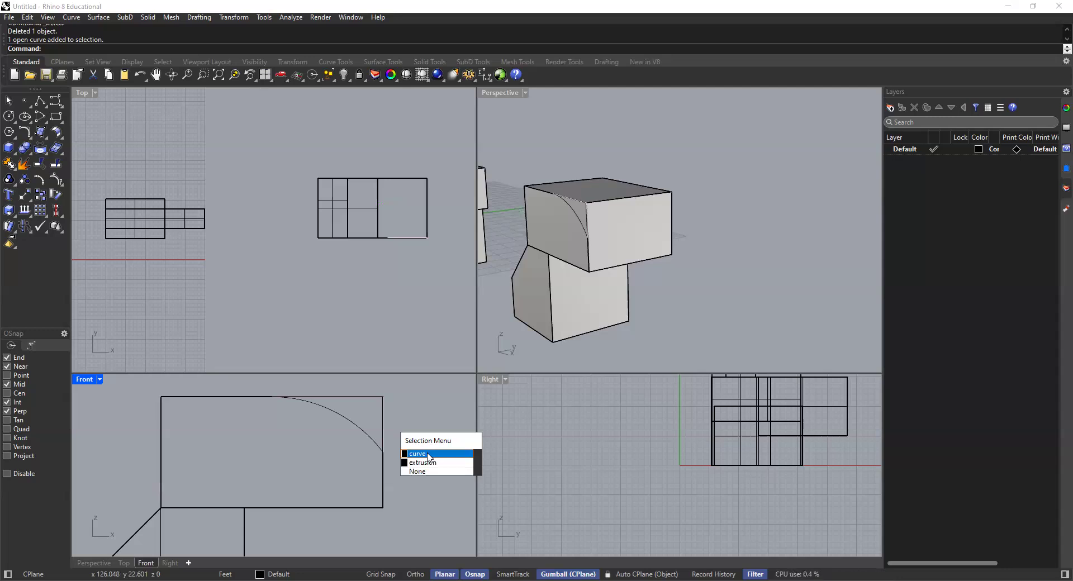
pyautogui.click(428, 457)
pyautogui.scroll(5, 578, 213)
pyautogui.keyDown('shift'); pyautogui.moveTo(580, 219); pyautogui.dragTo(615, 243, button='right'); pyautogui.keyUp('shift')
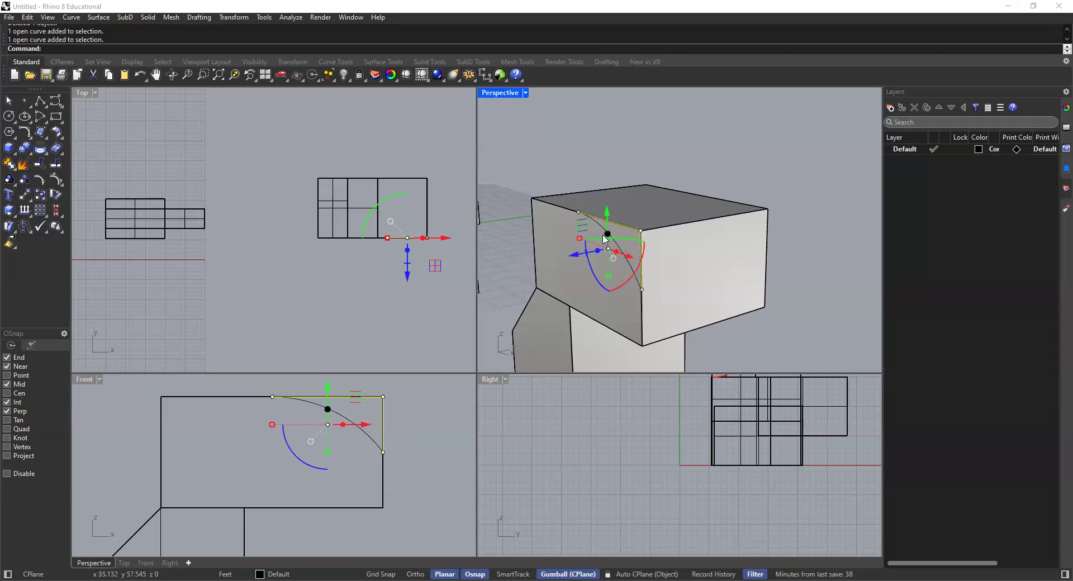
pyautogui.scroll(3, 606, 232)
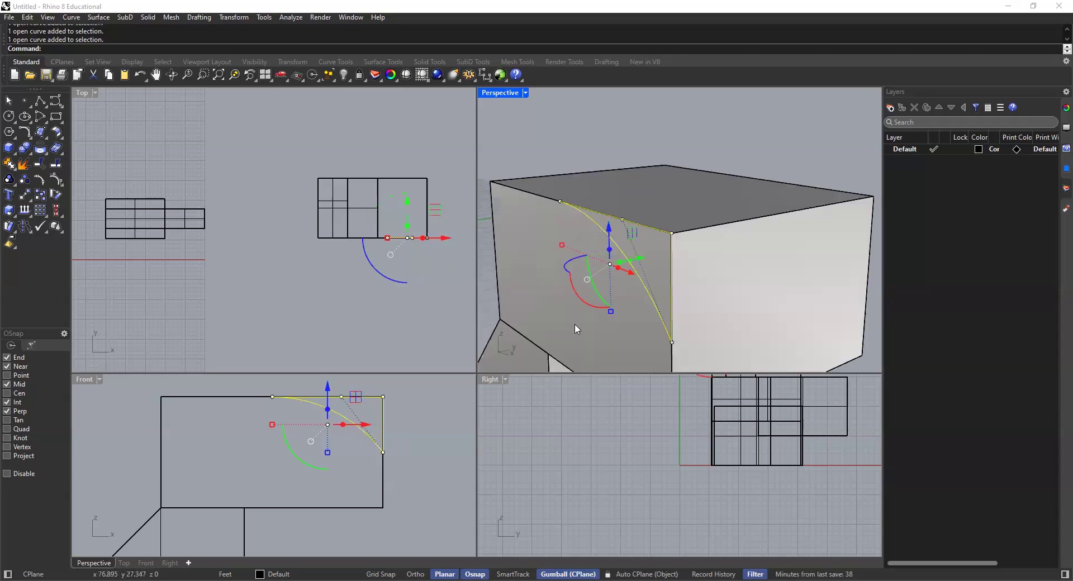
pyautogui.scroll(-4, 433, 432)
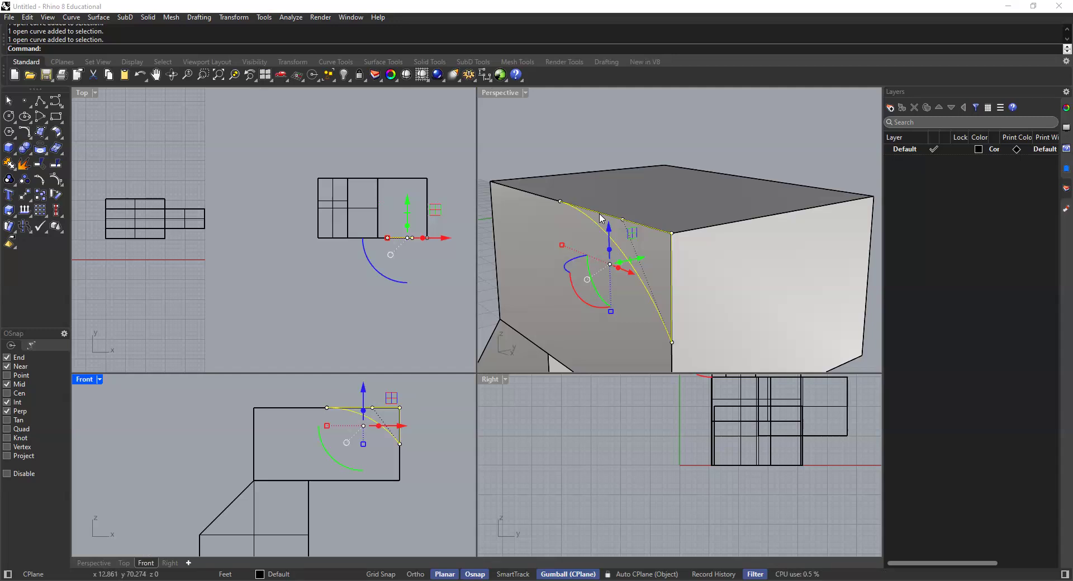
pyautogui.press('Return')
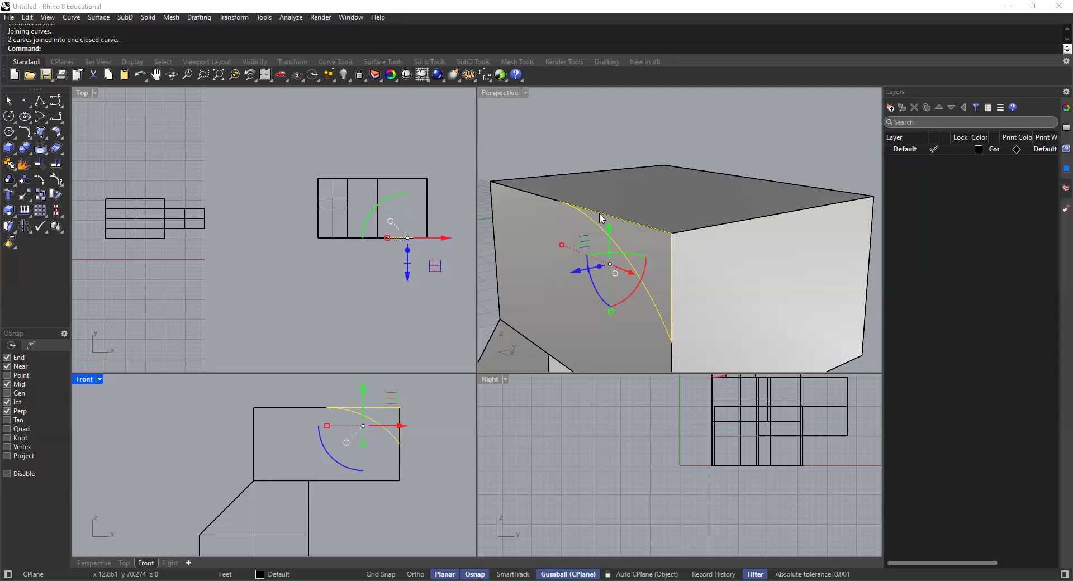
# Step: Extrude the closed corner curve as a solid with ExtrudeCrv about 22' 5" back, past the rear of the upper box
pyautogui.click(598, 214)
pyautogui.click(604, 232)
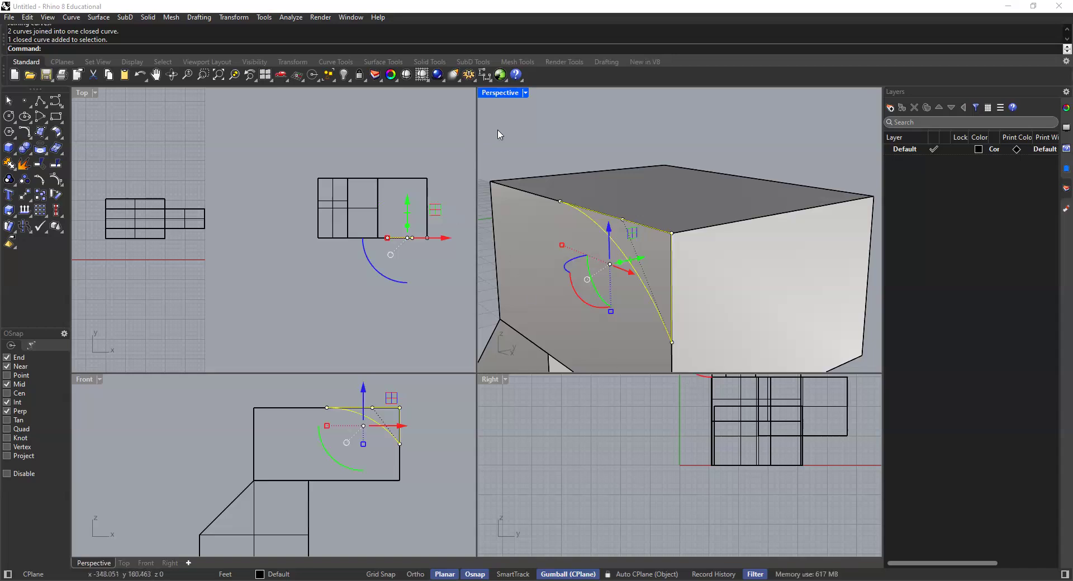
pyautogui.scroll(-5, 572, 222)
pyautogui.write('ExtrudeCrv')
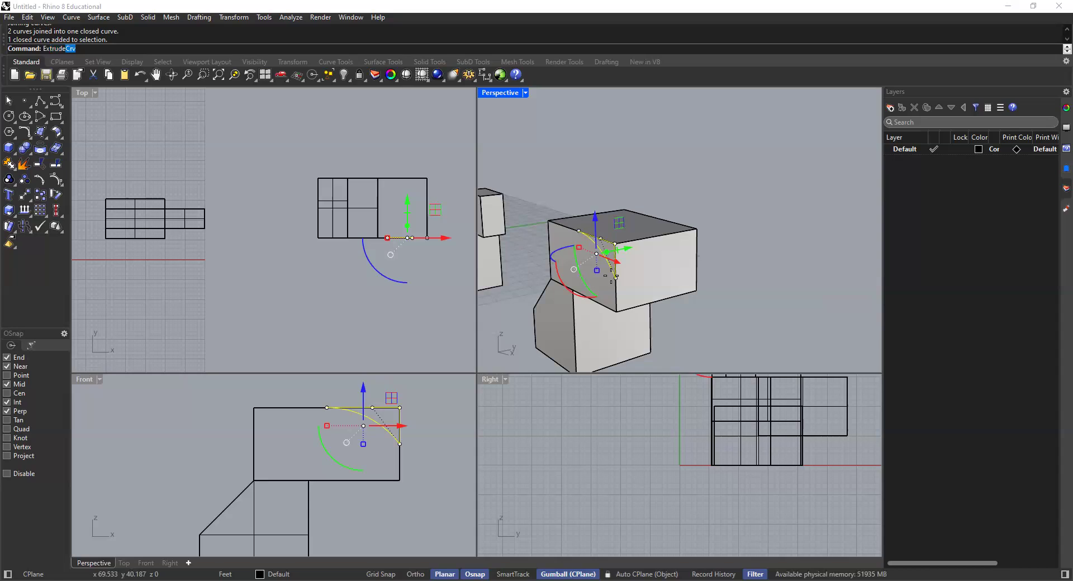
pyautogui.press('Return')
pyautogui.scroll(3, 696, 258)
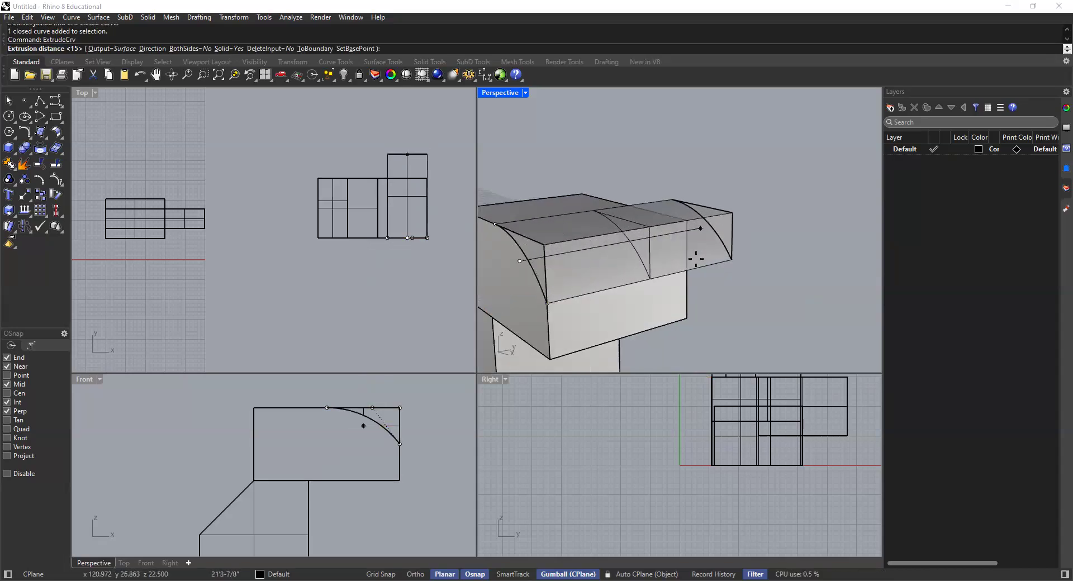
pyautogui.click(712, 243)
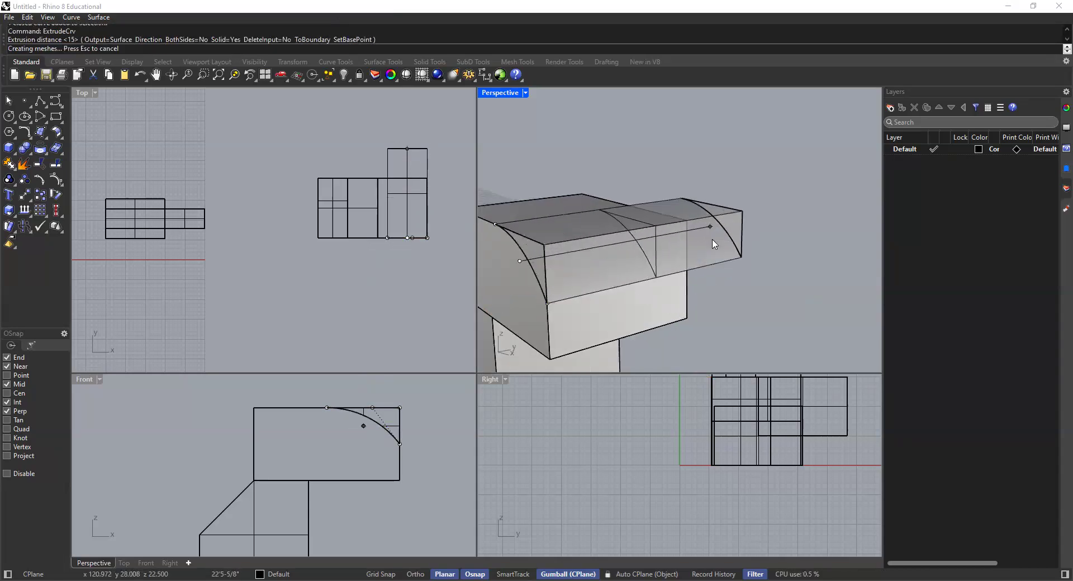
# Step: Move the curved extrusion forward along its length so that it protrudes beyond both the front and back faces of the upper box
pyautogui.moveTo(698, 256); pyautogui.dragTo(681, 246, button='right')
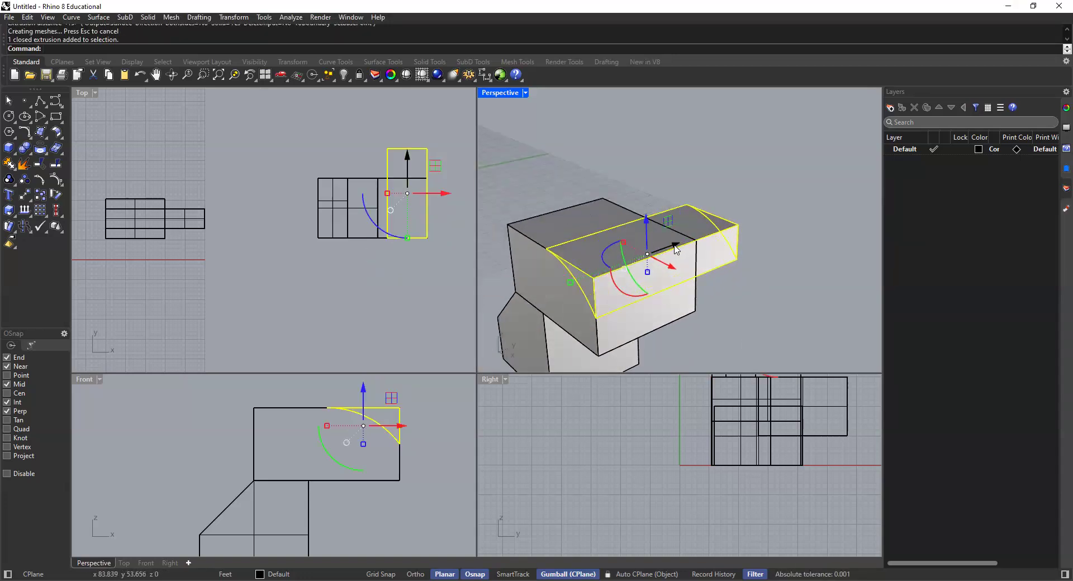
pyautogui.moveTo(674, 247); pyautogui.dragTo(659, 253)
pyautogui.click(672, 196)
pyautogui.moveTo(632, 305); pyautogui.dragTo(612, 269, button='right')
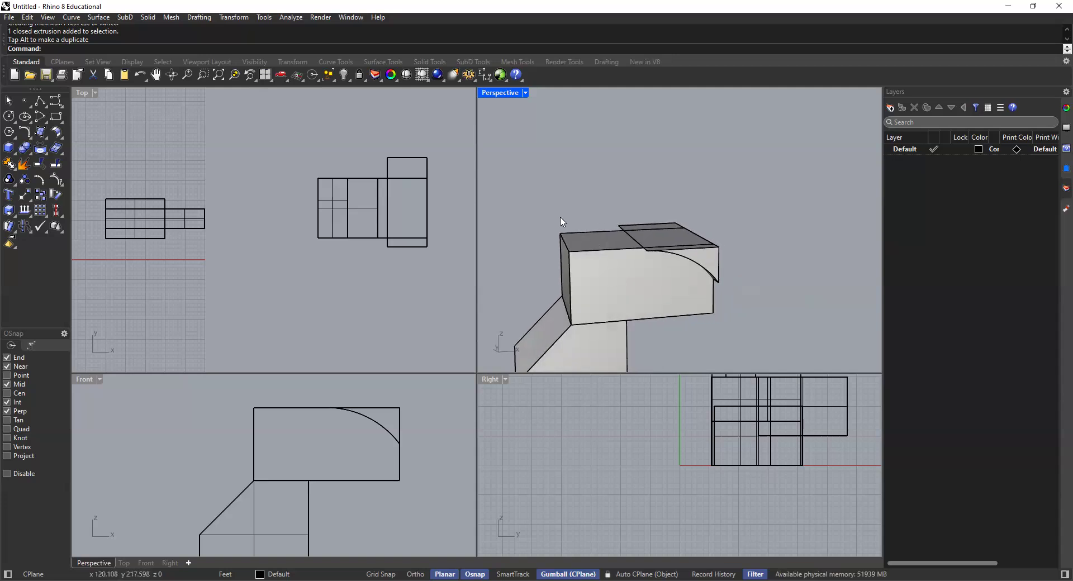
# Step: Subtract the curved corner extrusion from the upper box with Boolean difference
pyautogui.click(30, 152)
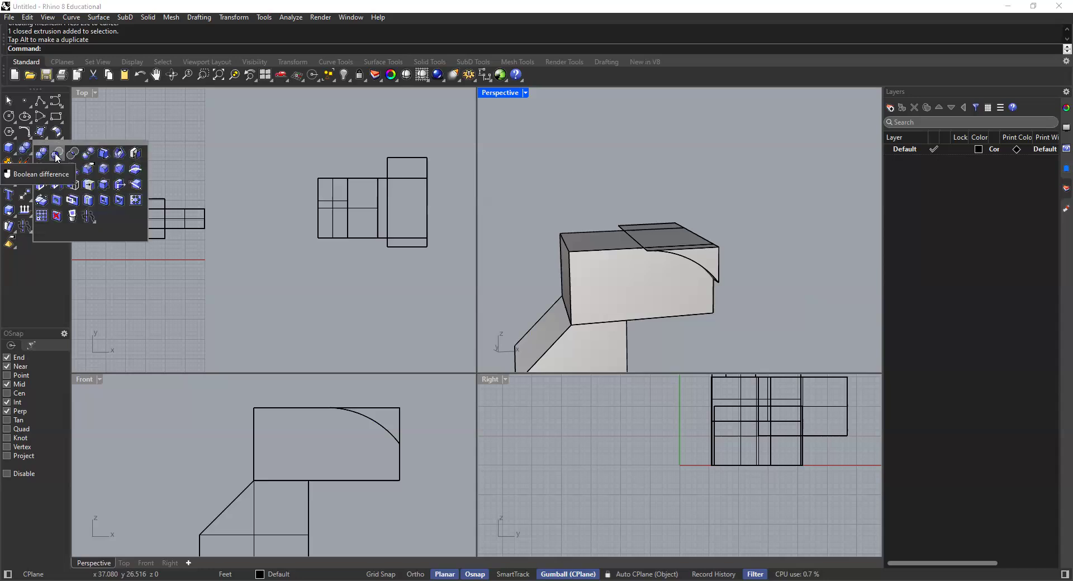
pyautogui.click(57, 153)
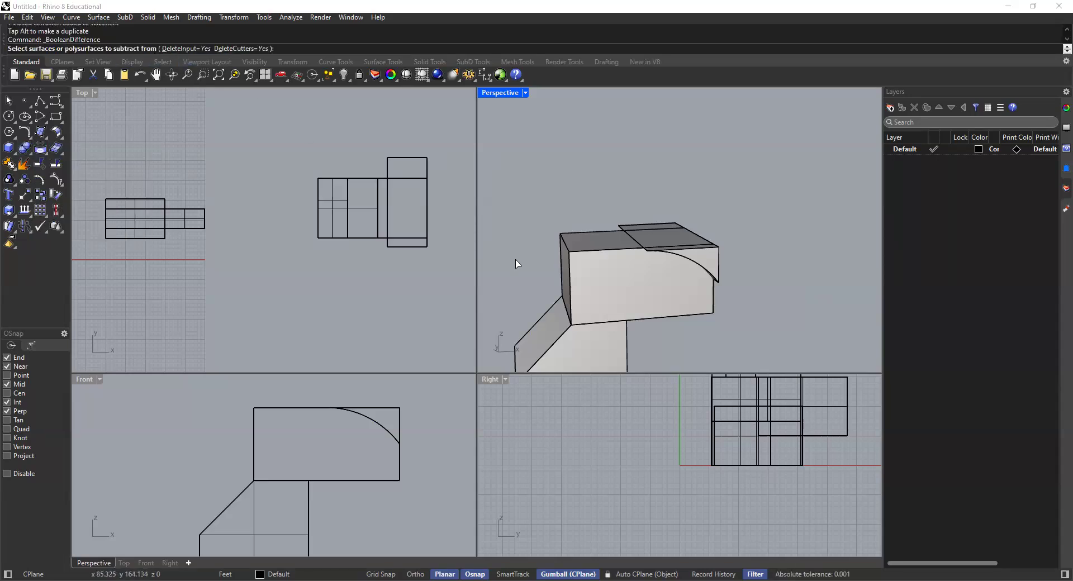
pyautogui.click(642, 279)
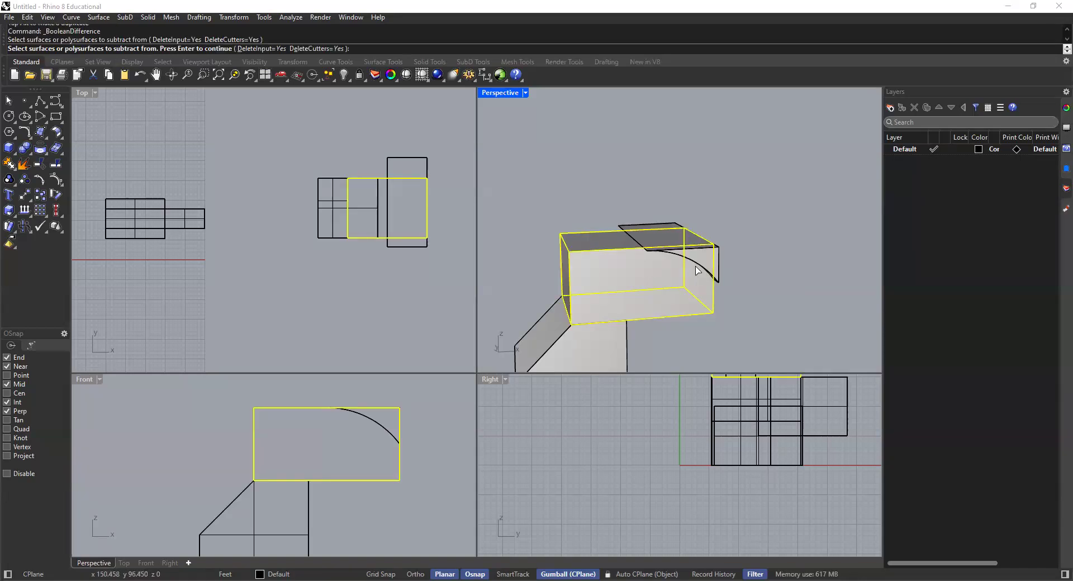
pyautogui.press('Return')
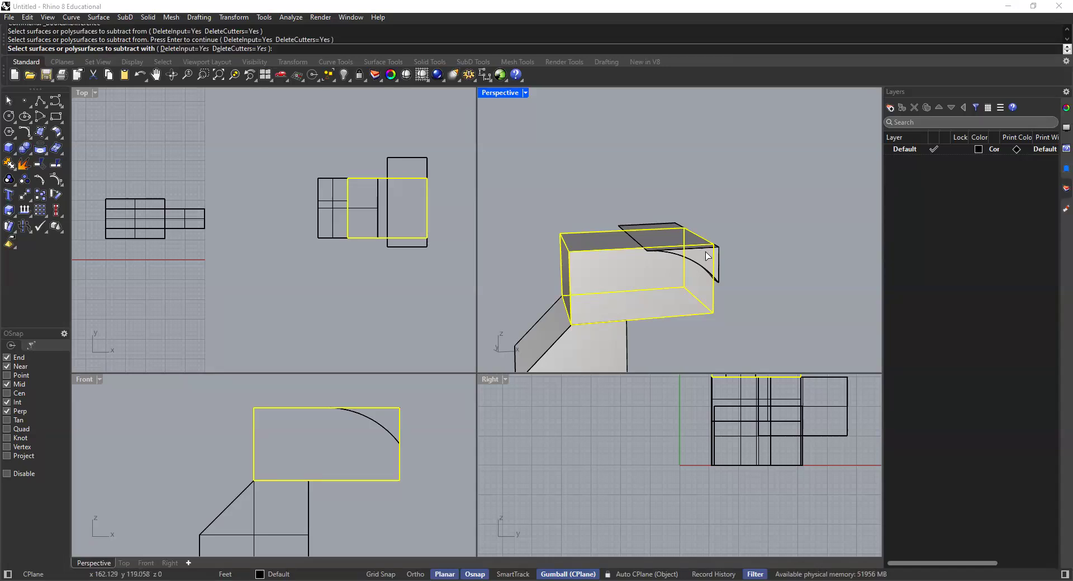
pyautogui.click(707, 256)
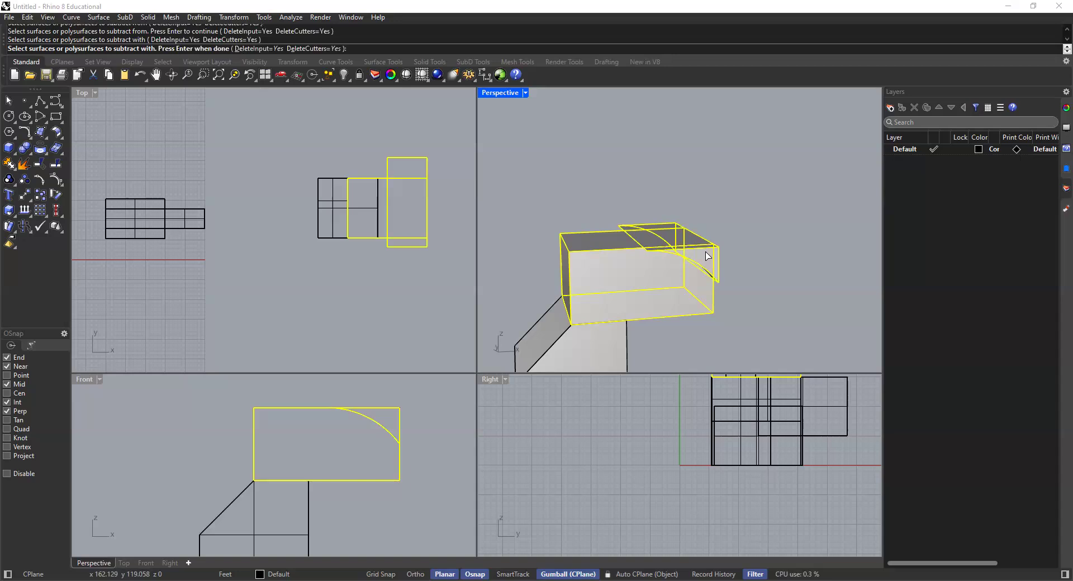
pyautogui.press('Return')
# Step: Delete the leftover closed corner curve on the front face of the upper box
pyautogui.moveTo(712, 250); pyautogui.dragTo(735, 218, button='right')
pyautogui.click(727, 217)
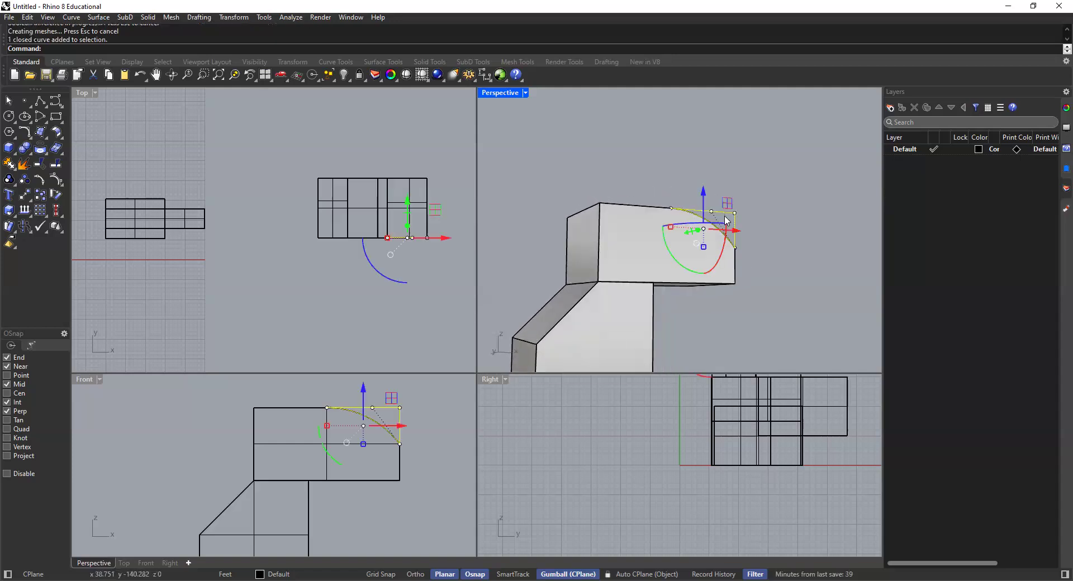
pyautogui.press('Delete')
# Step: Draw a 4' diameter circle centred on the midpoint of the upper box's top edge above the sloped face
pyautogui.moveTo(704, 234); pyautogui.dragTo(706, 334, button='right')
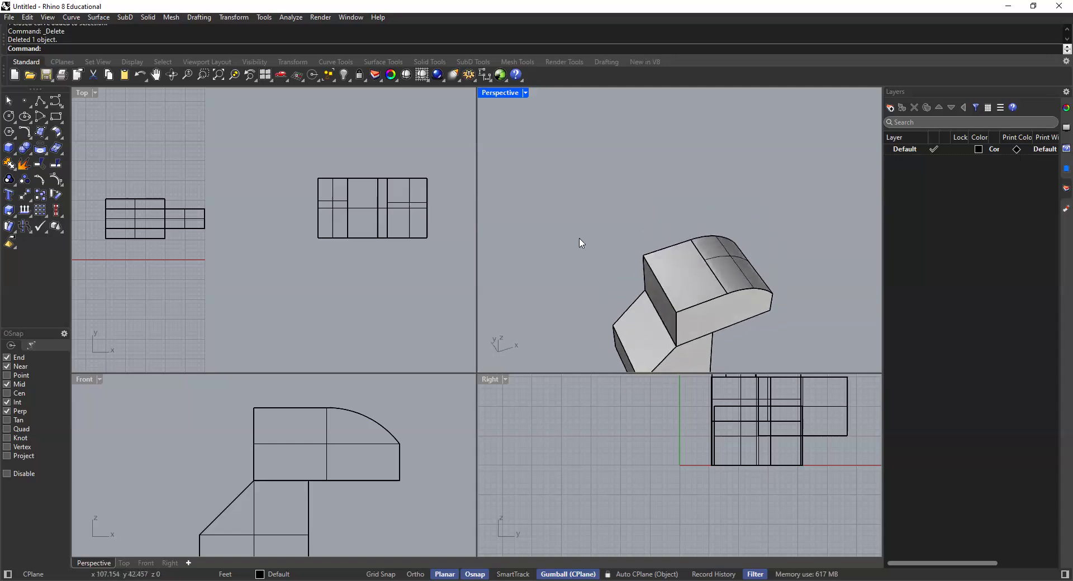
pyautogui.moveTo(577, 237); pyautogui.dragTo(622, 208, button='right')
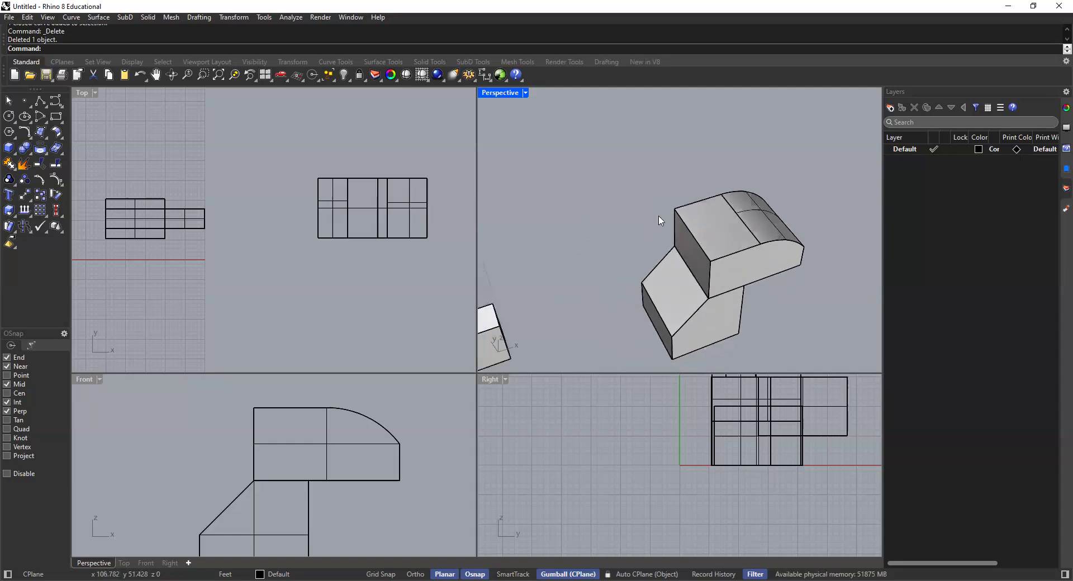
pyautogui.keyDown('shift'); pyautogui.moveTo(698, 237); pyautogui.dragTo(667, 191, button='right'); pyautogui.keyUp('shift')
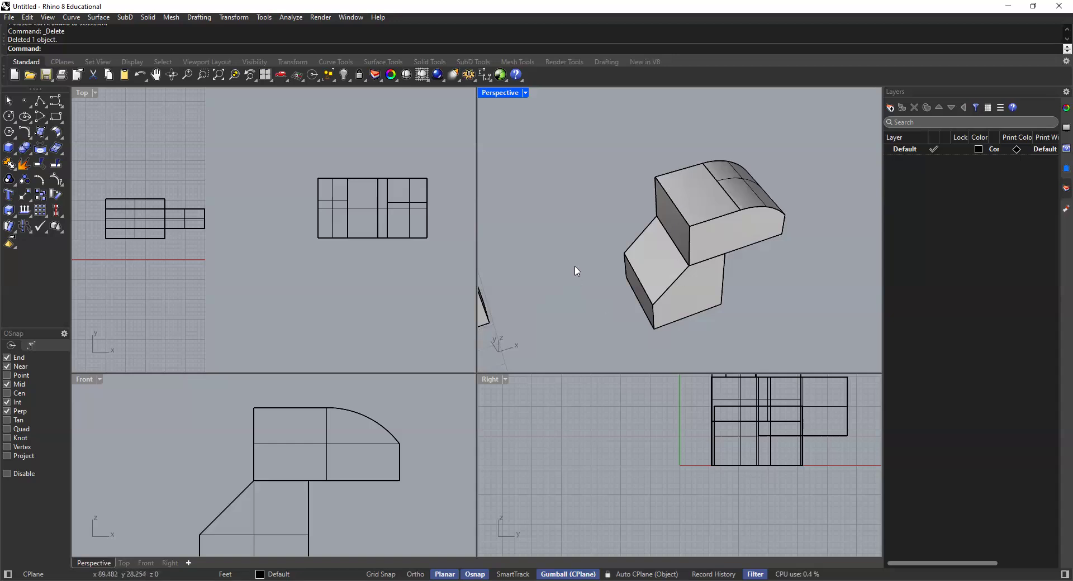
pyautogui.click(8, 118)
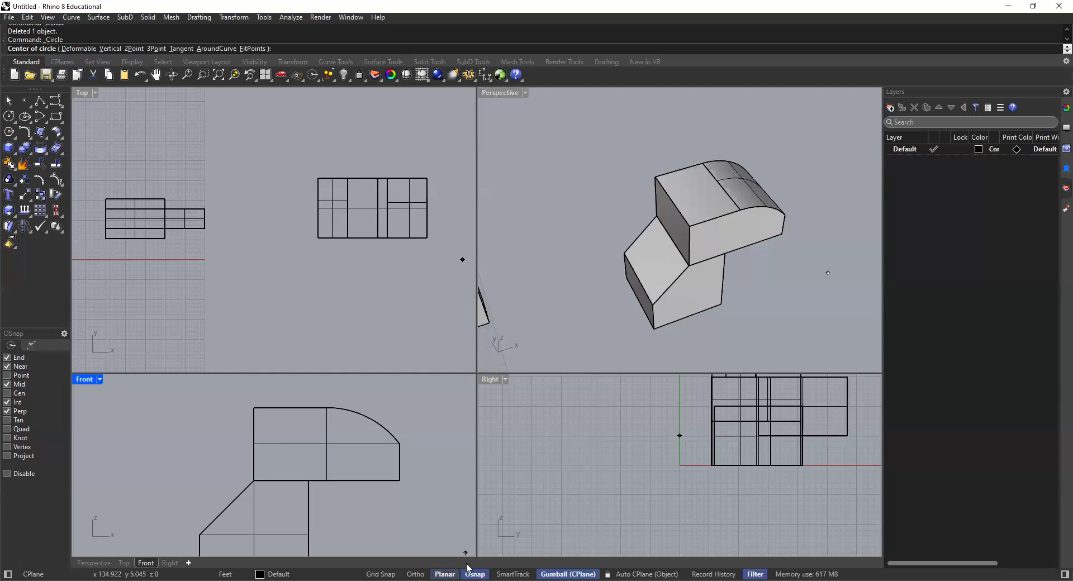
pyautogui.scroll(1, 666, 215)
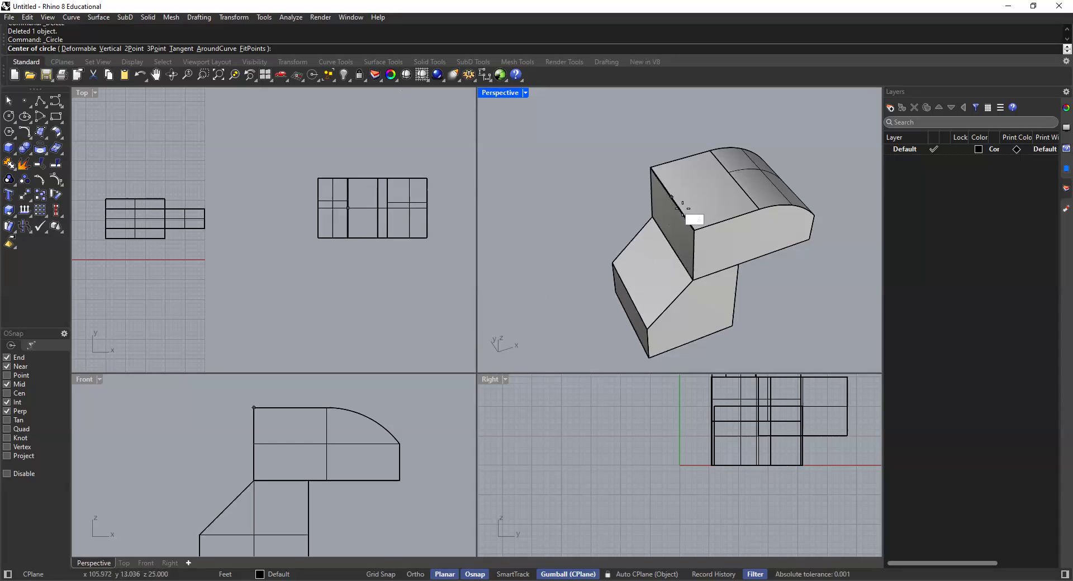
pyautogui.scroll(-4, 237, 265)
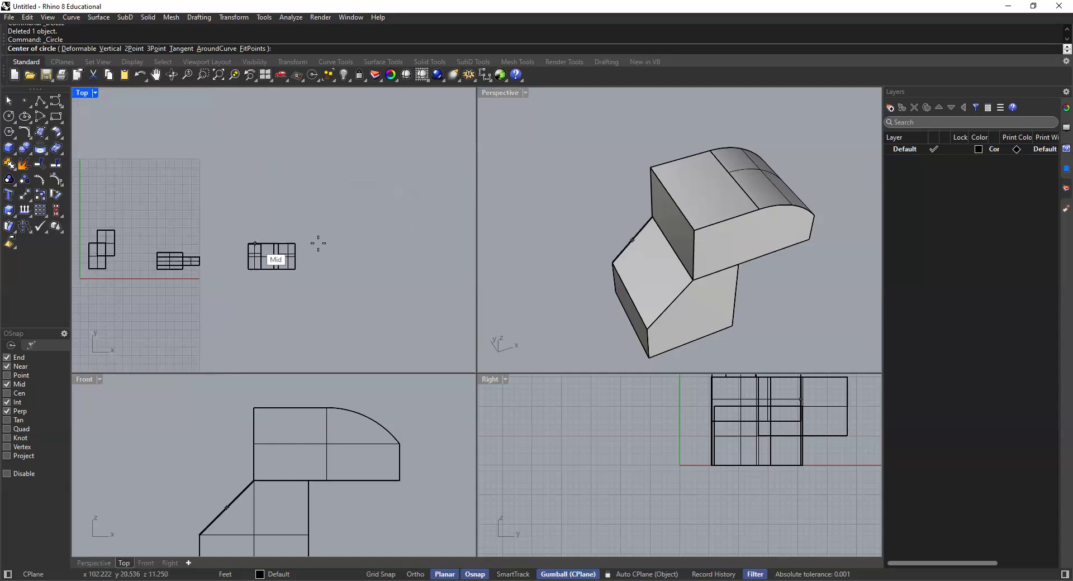
pyautogui.click(672, 197)
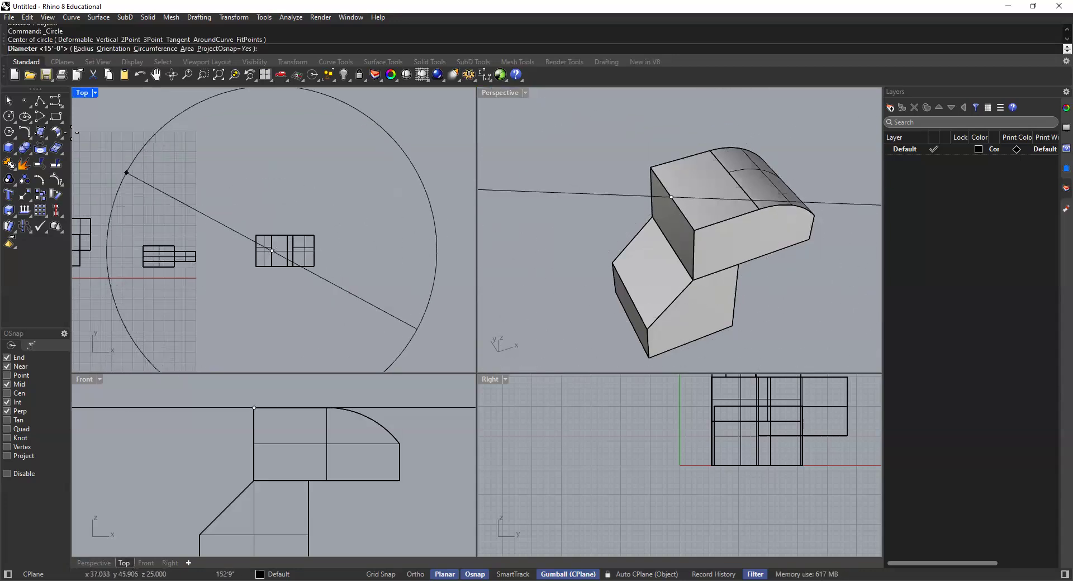
pyautogui.scroll(2, 232, 258)
pyautogui.scroll(2, 257, 238)
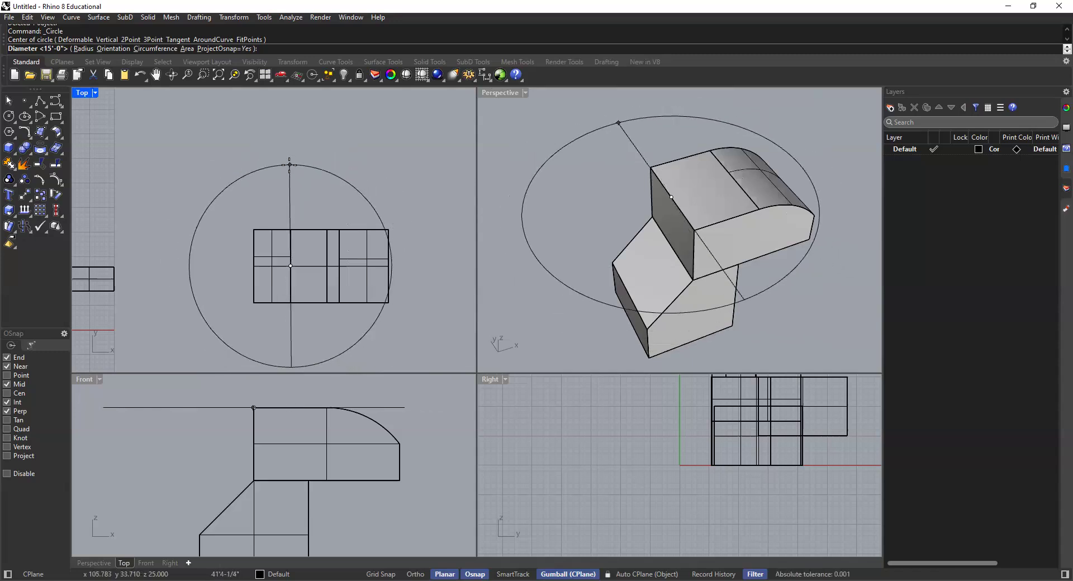
pyautogui.write('4')
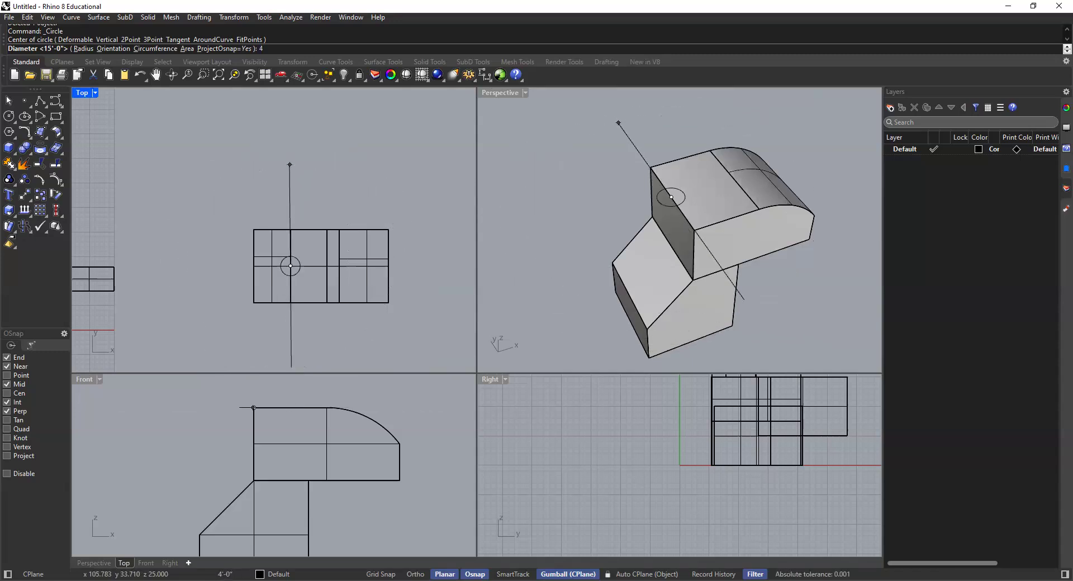
pyautogui.press('Return')
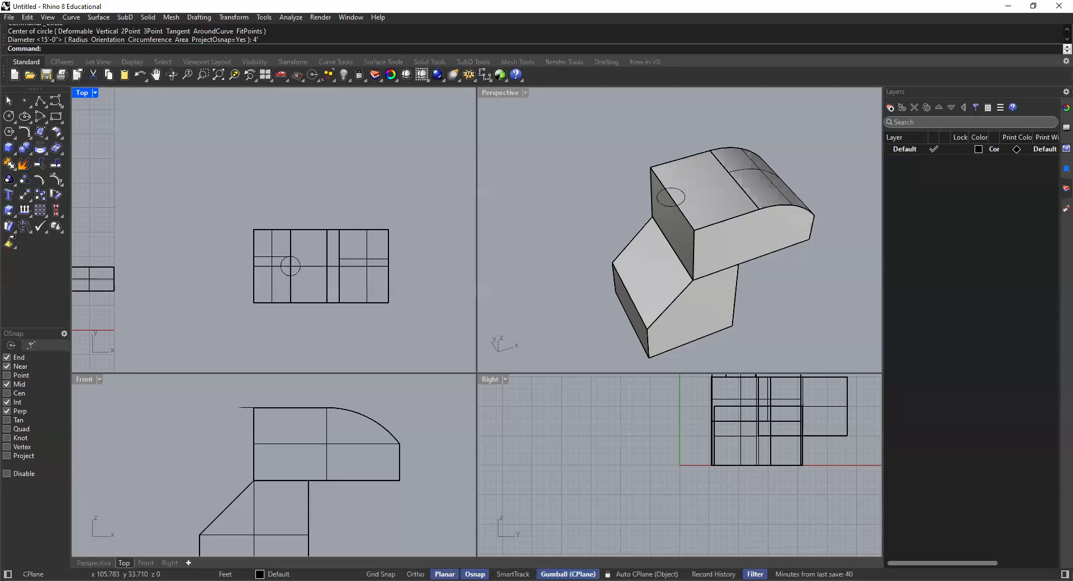
# Step: Extrude the circle downward as a solid with ExtrudeCrv, through both stacked solids and past the underside of the lower one
pyautogui.click(671, 200)
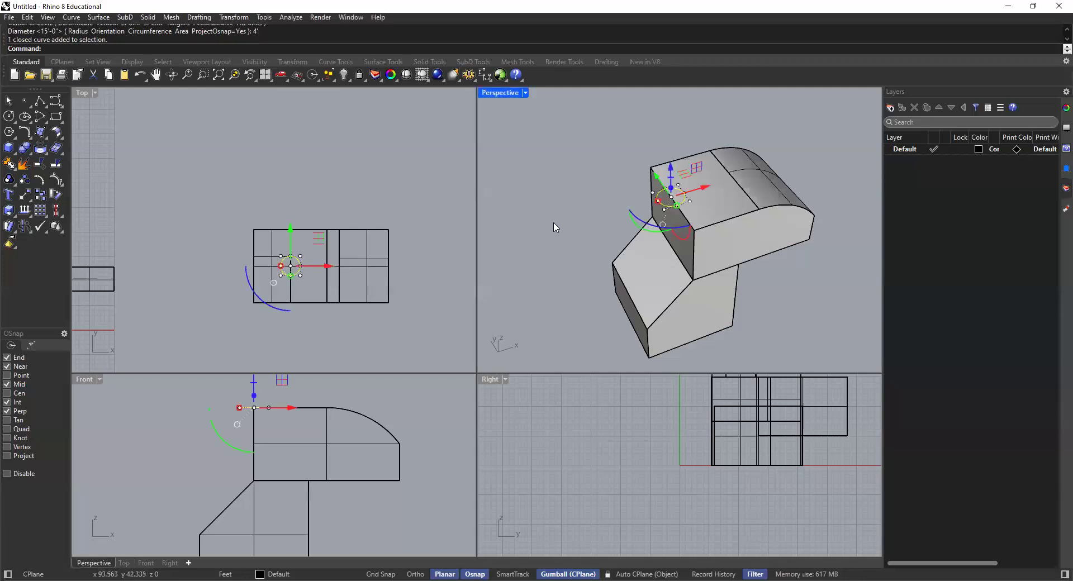
pyautogui.scroll(3, 678, 211)
pyautogui.moveTo(675, 191); pyautogui.dragTo(662, 169, button='right')
pyautogui.click(663, 169)
pyautogui.write('eCrv')
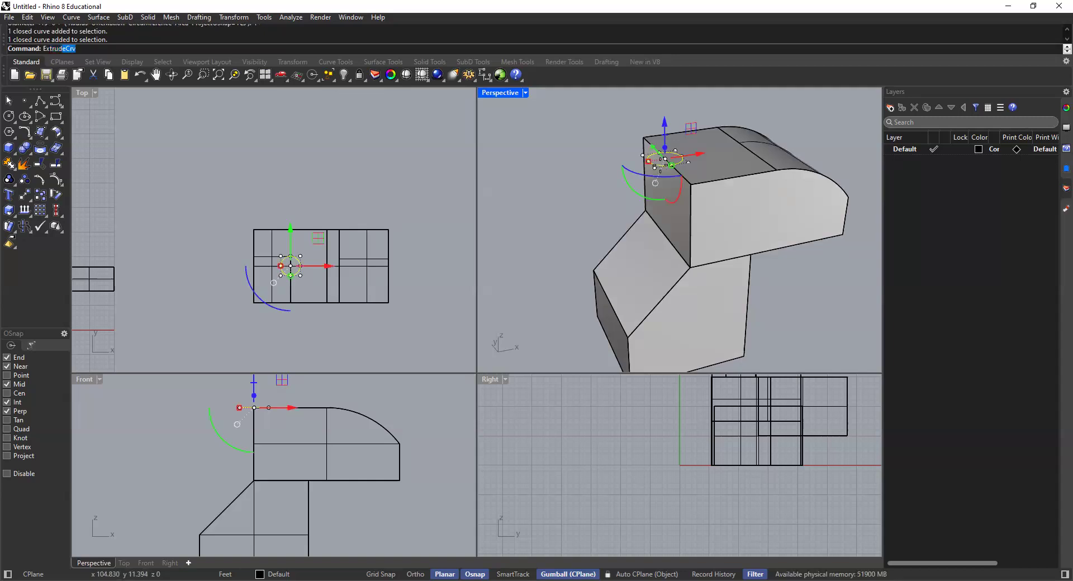
pyautogui.press('Return')
pyautogui.scroll(-3, 369, 349)
pyautogui.scroll(-1, 331, 442)
pyautogui.scroll(-4, 331, 442)
pyautogui.scroll(4, 302, 503)
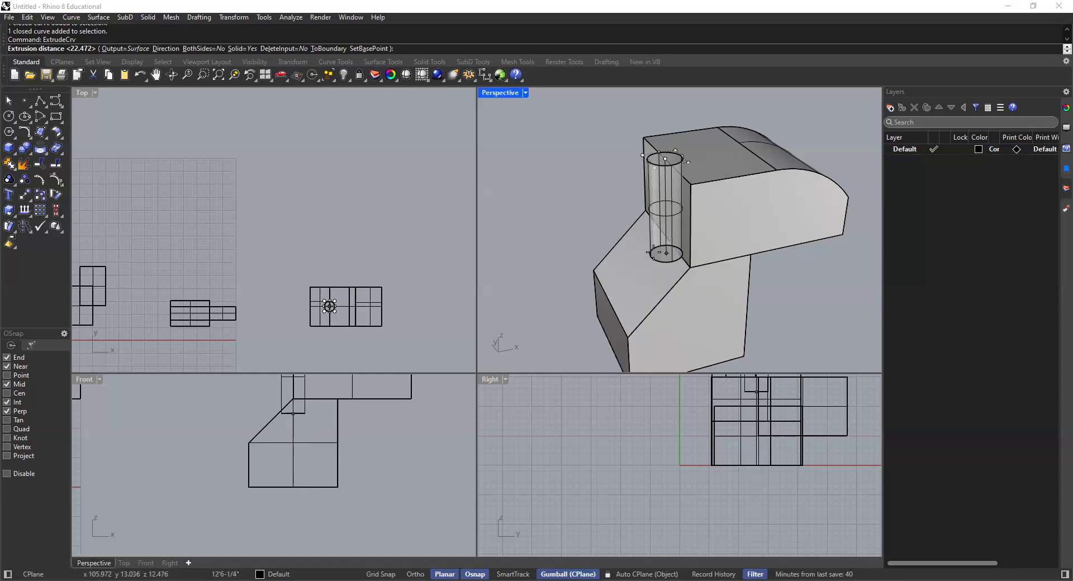
pyautogui.scroll(-4, 660, 253)
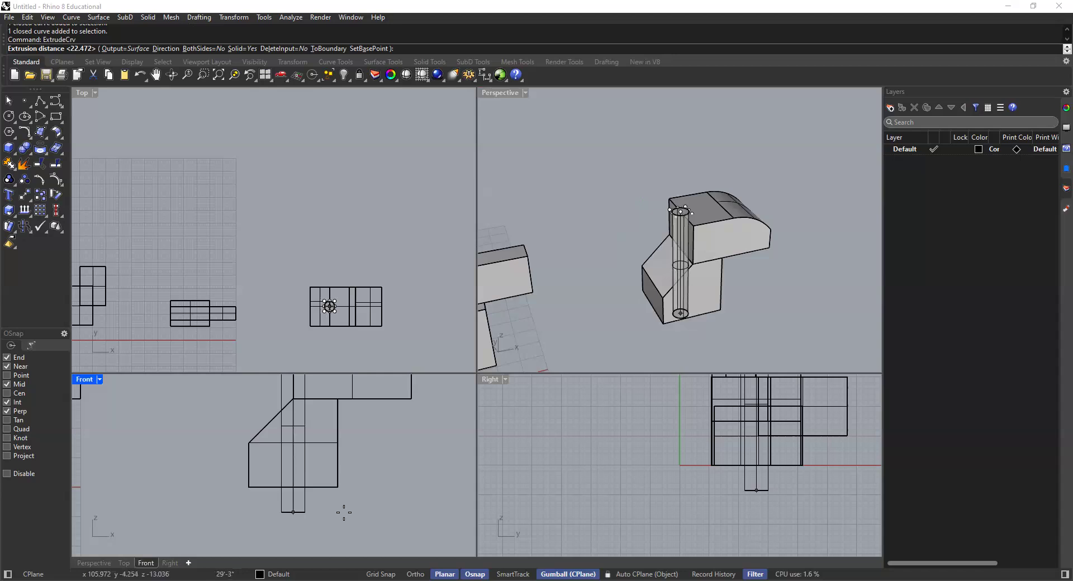
pyautogui.click(356, 538)
pyautogui.click(382, 523)
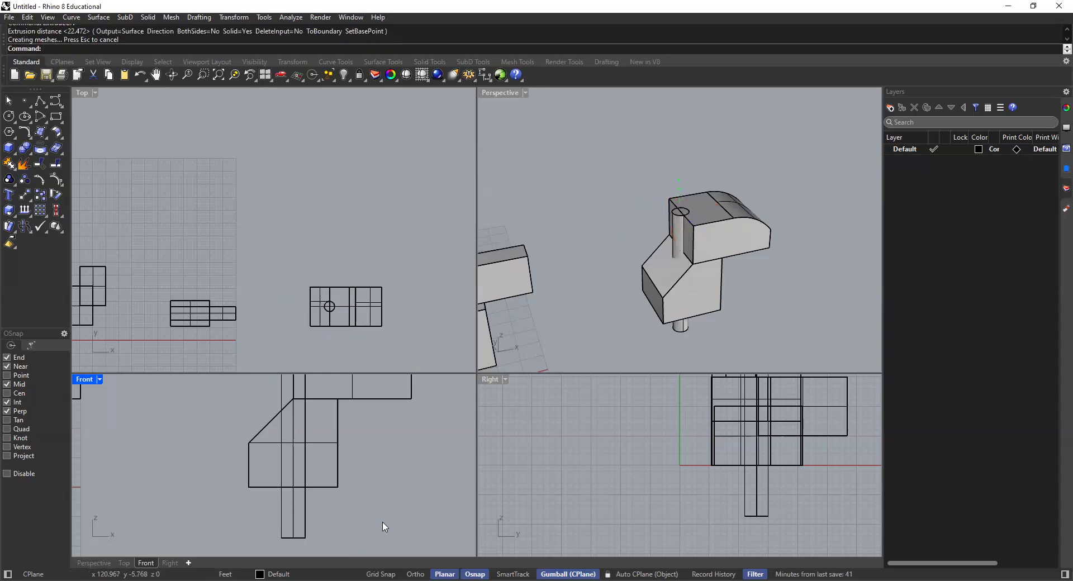
# Step: Move the cylinder up vertically so it protrudes above the upper box and still extends below the lower solid
pyautogui.click(681, 328)
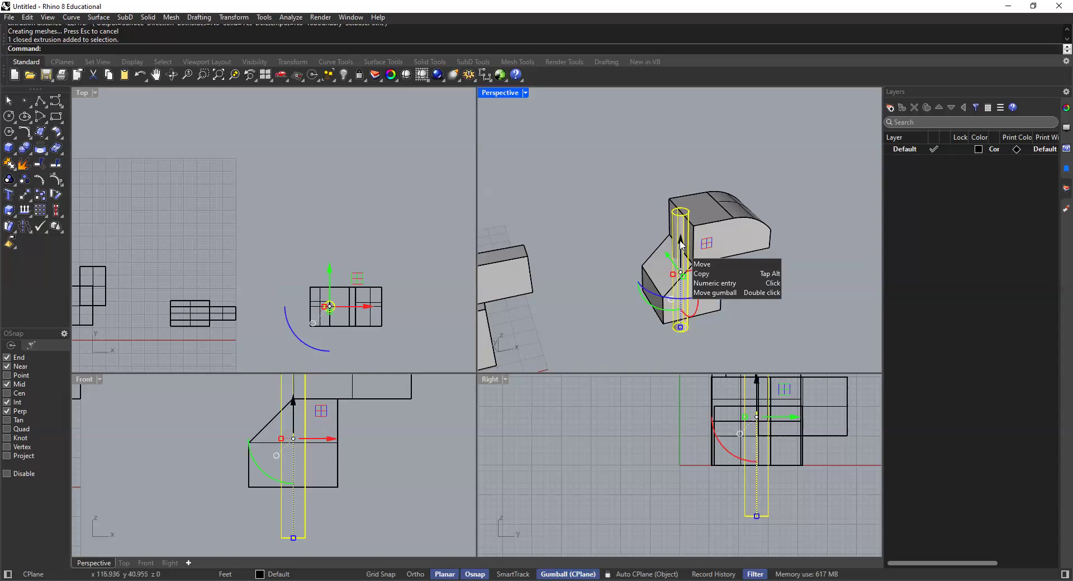
pyautogui.moveTo(681, 244); pyautogui.dragTo(681, 232)
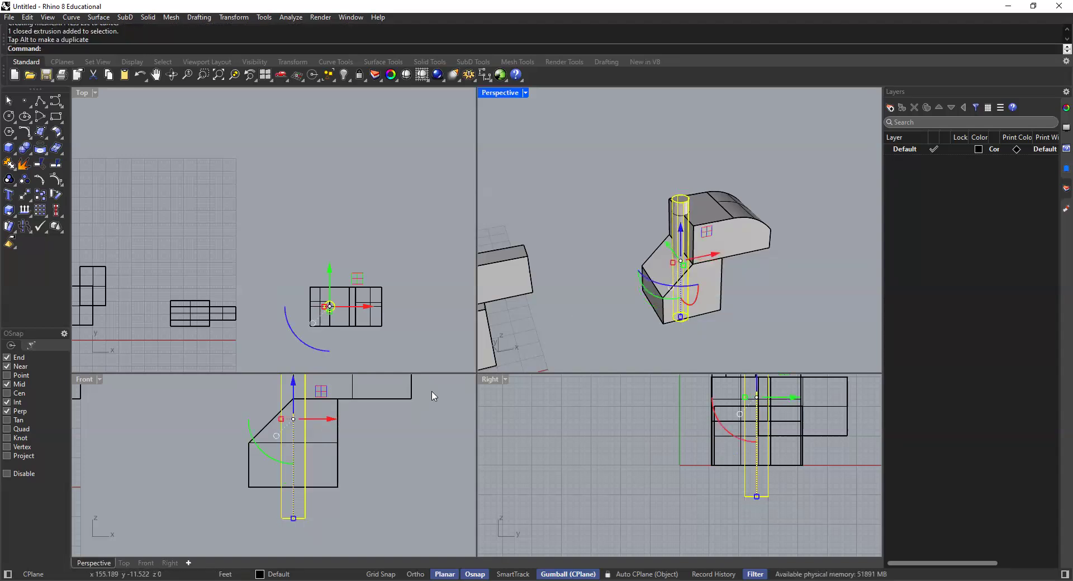
pyautogui.click(431, 423)
pyautogui.click(589, 259)
pyautogui.click(721, 238)
pyautogui.click(727, 275)
pyautogui.click(693, 290)
pyautogui.click(623, 200)
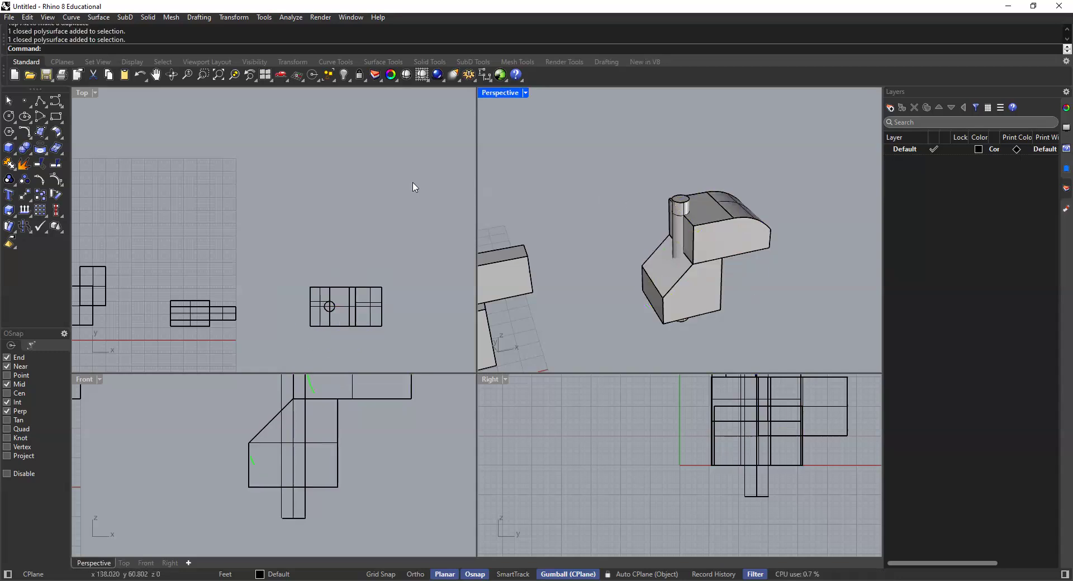
# Step: Subtract the cylinder from both stacked solids with Boolean difference and delete the leftover circle curve
pyautogui.click(31, 153)
pyautogui.click(59, 153)
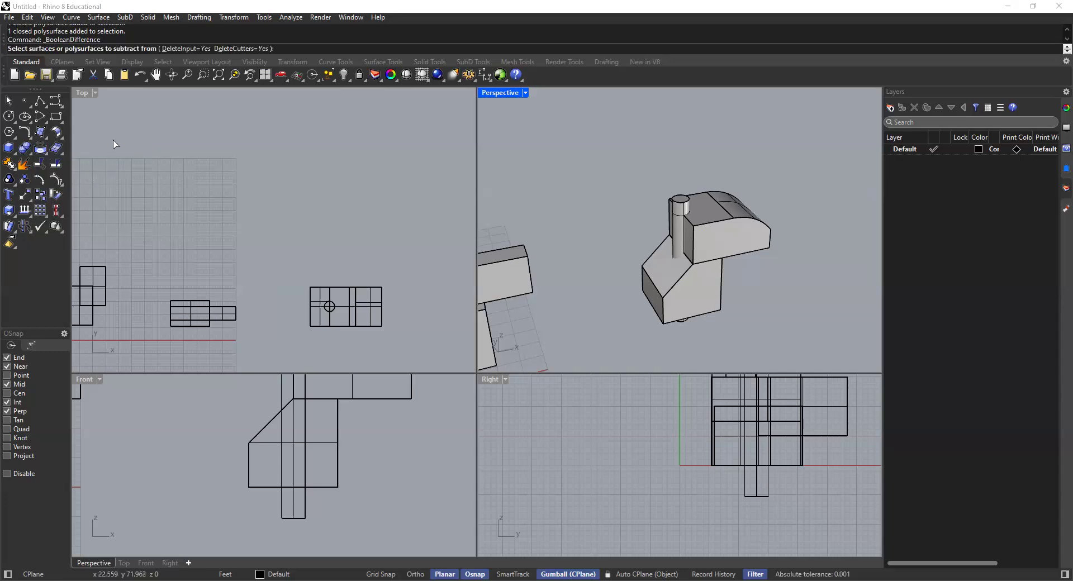
pyautogui.click(715, 287)
pyautogui.click(723, 229)
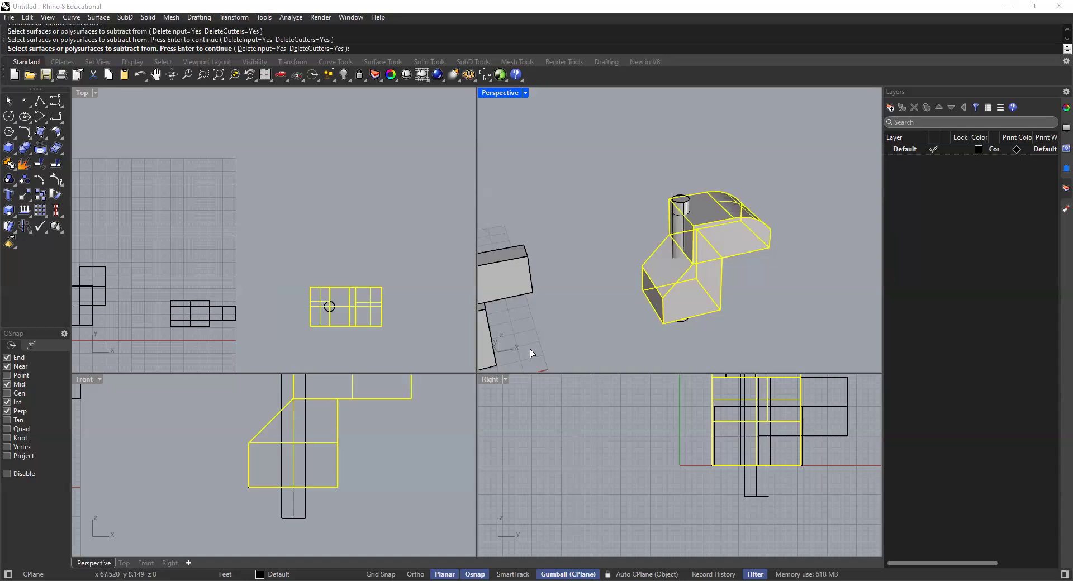
pyautogui.press('Return')
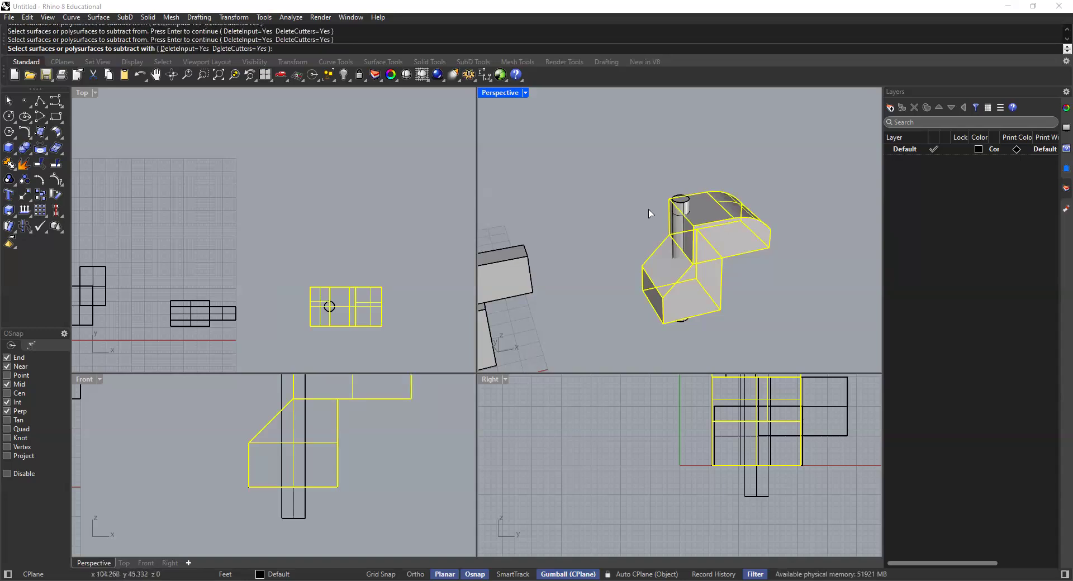
pyautogui.scroll(4, 683, 207)
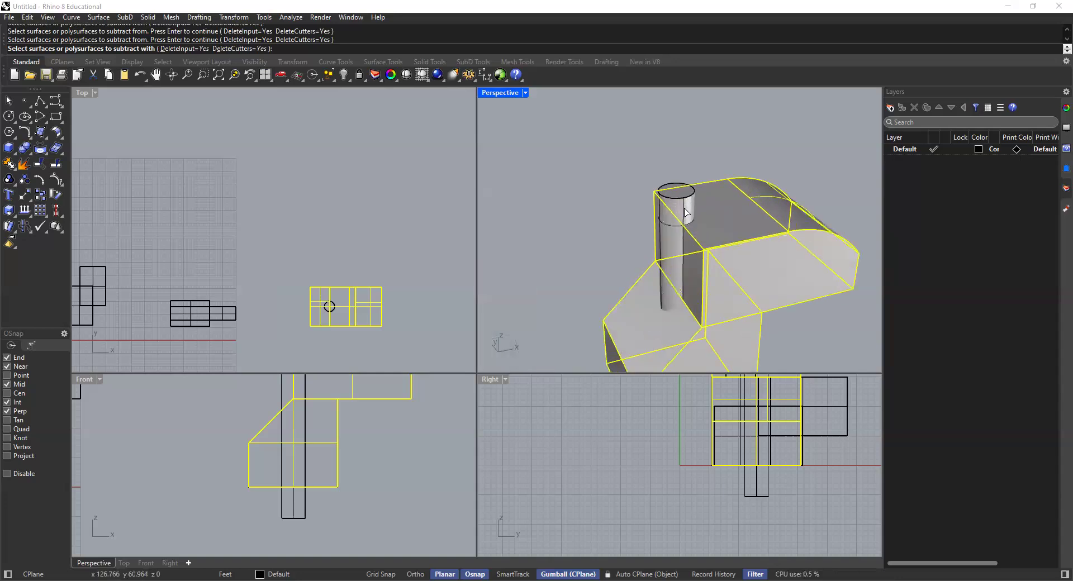
pyautogui.click(686, 212)
pyautogui.press('Return')
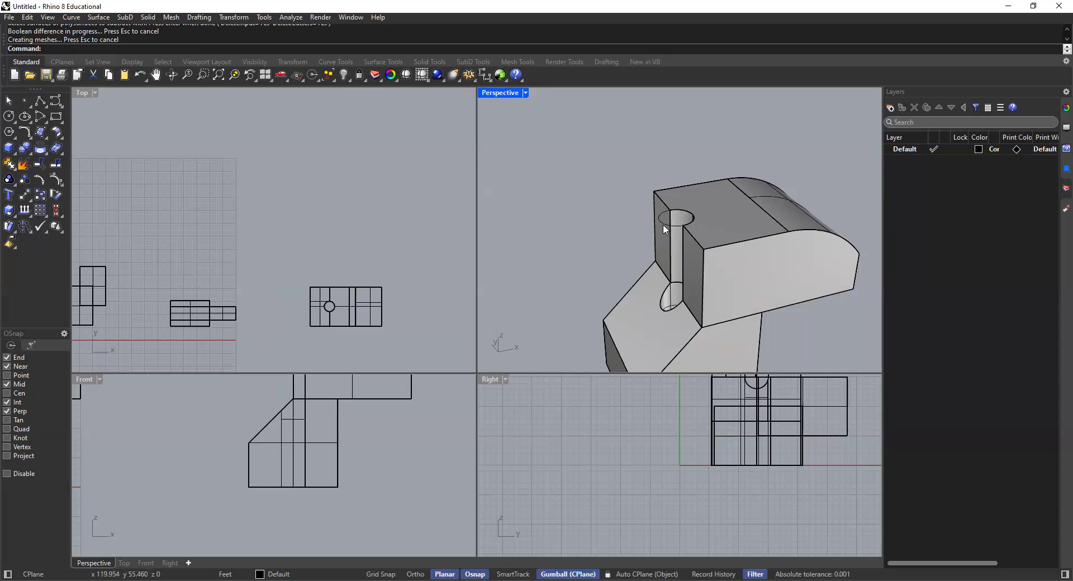
pyautogui.click(662, 224)
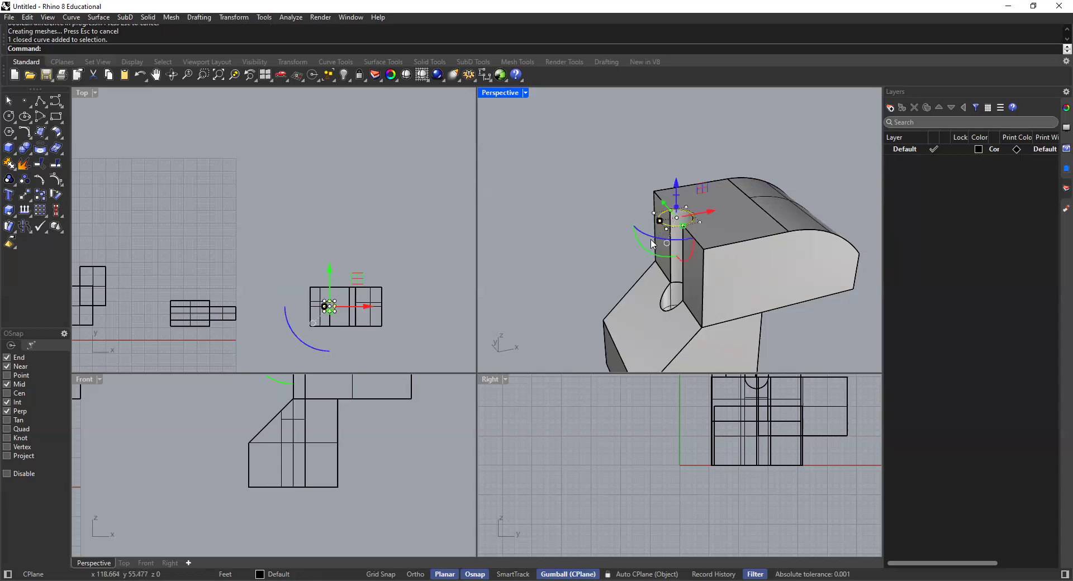
pyautogui.press('Delete')
# Step: Examine the finished stacked solid's cylindrical cut and rounded corner, and view it alongside the other two models
pyautogui.moveTo(625, 251); pyautogui.dragTo(575, 218, button='right')
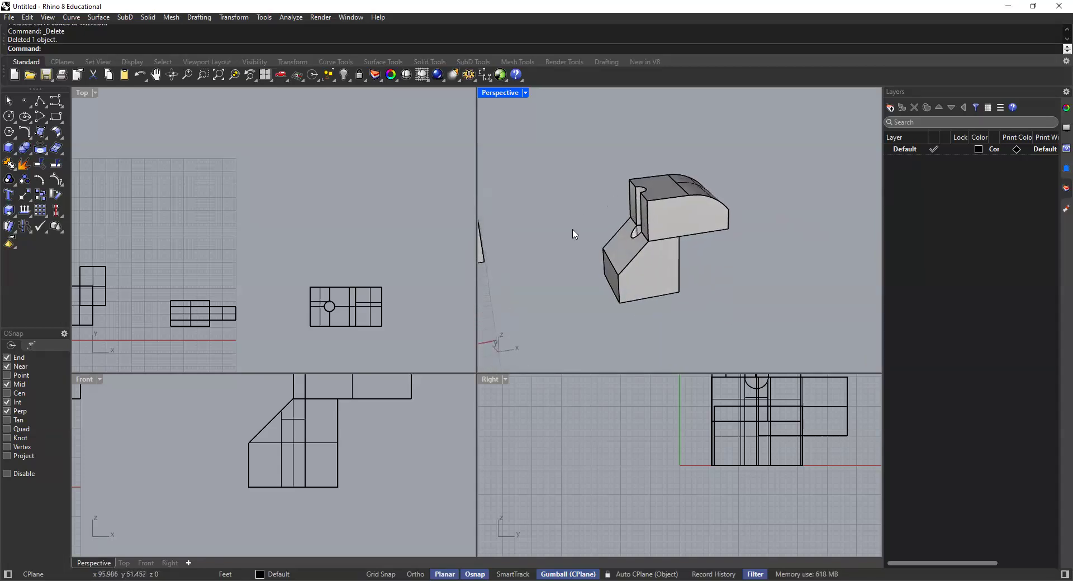
pyautogui.scroll(4, 672, 246)
pyautogui.moveTo(711, 282)
pyautogui.mouseDown(button='right')
pyautogui.moveTo(711, 250)
pyautogui.moveTo(733, 259)
pyautogui.moveTo(699, 272)
pyautogui.mouseUp(button='right')
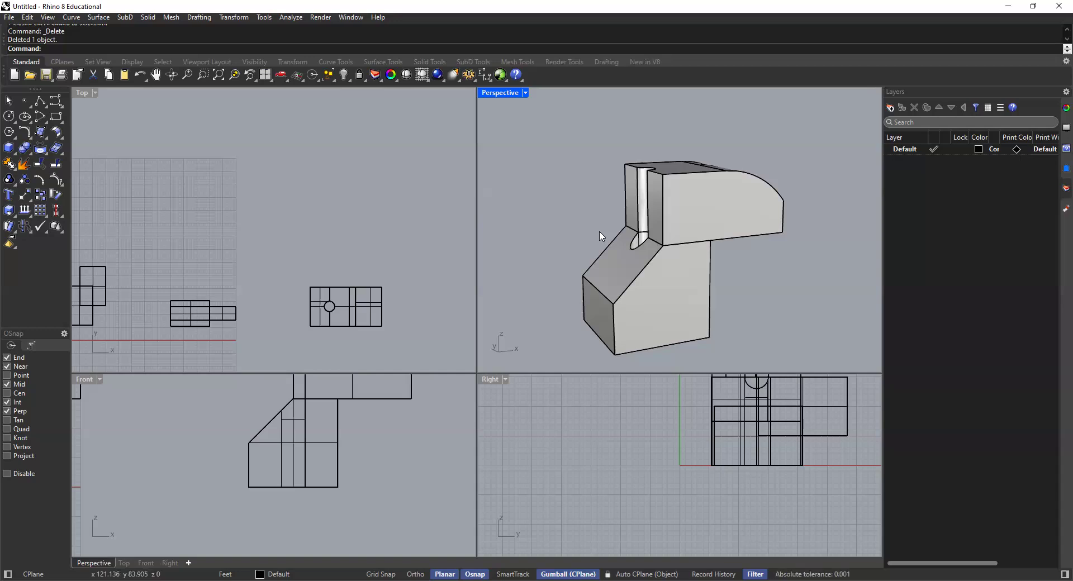
pyautogui.moveTo(671, 306); pyautogui.dragTo(601, 238, button='right')
pyautogui.scroll(-10, 683, 208)
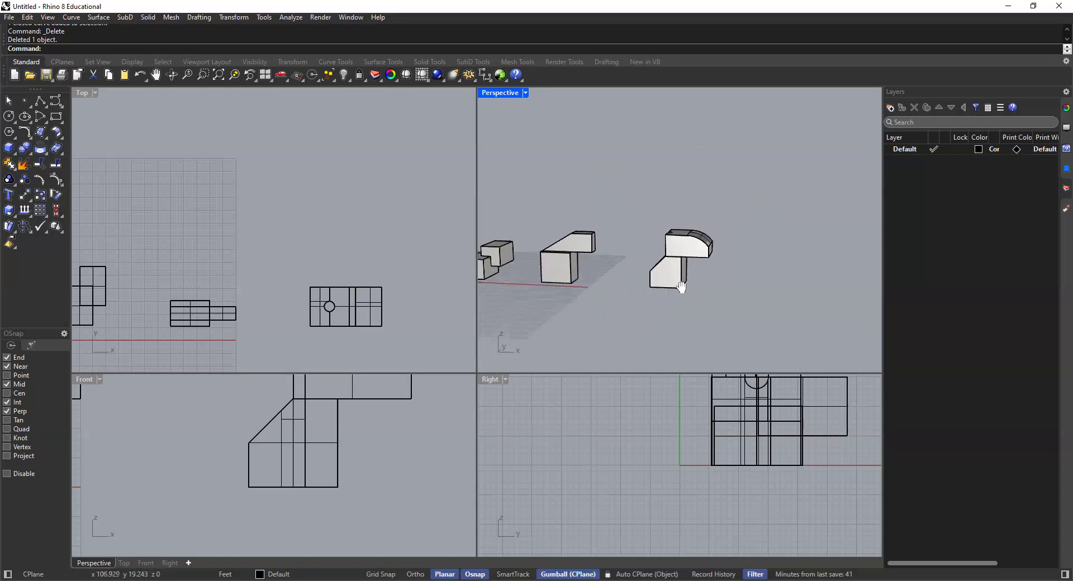
pyautogui.keyDown('shift'); pyautogui.moveTo(711, 287); pyautogui.dragTo(686, 301, button='right'); pyautogui.keyUp('shift')
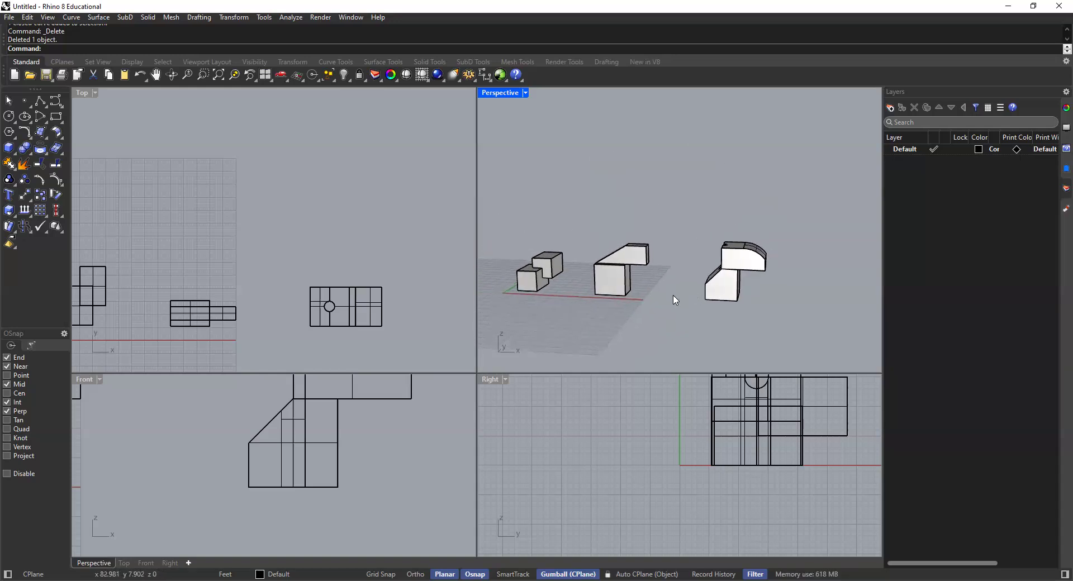
pyautogui.moveTo(802, 196); pyautogui.dragTo(503, 310)
pyautogui.press('Escape')
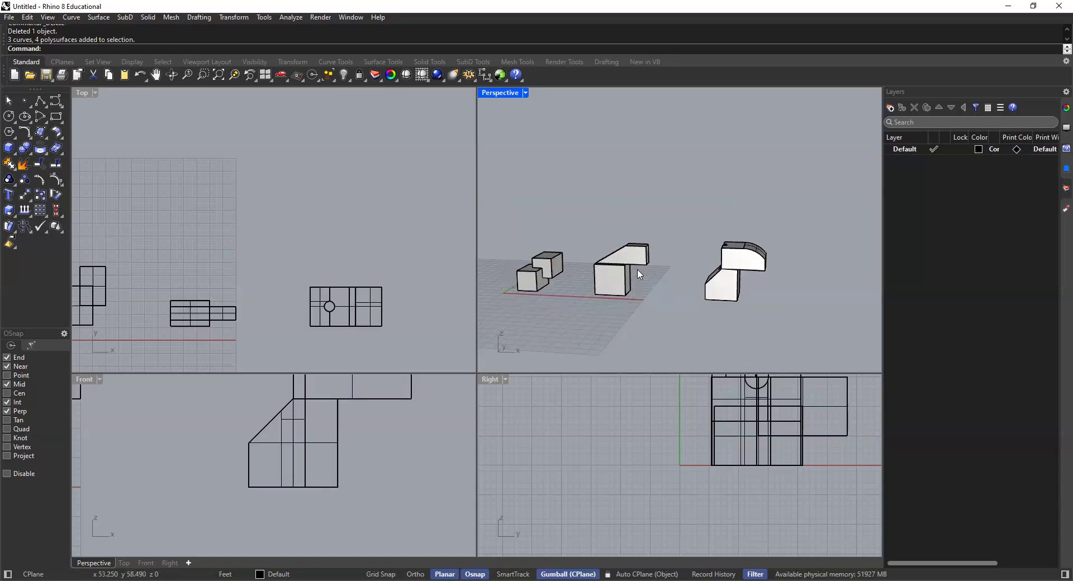
# Step: Merge the two stacked solids with the cylindrical cut into a single solid using Boolean union
pyautogui.click(717, 298)
pyautogui.press('Escape')
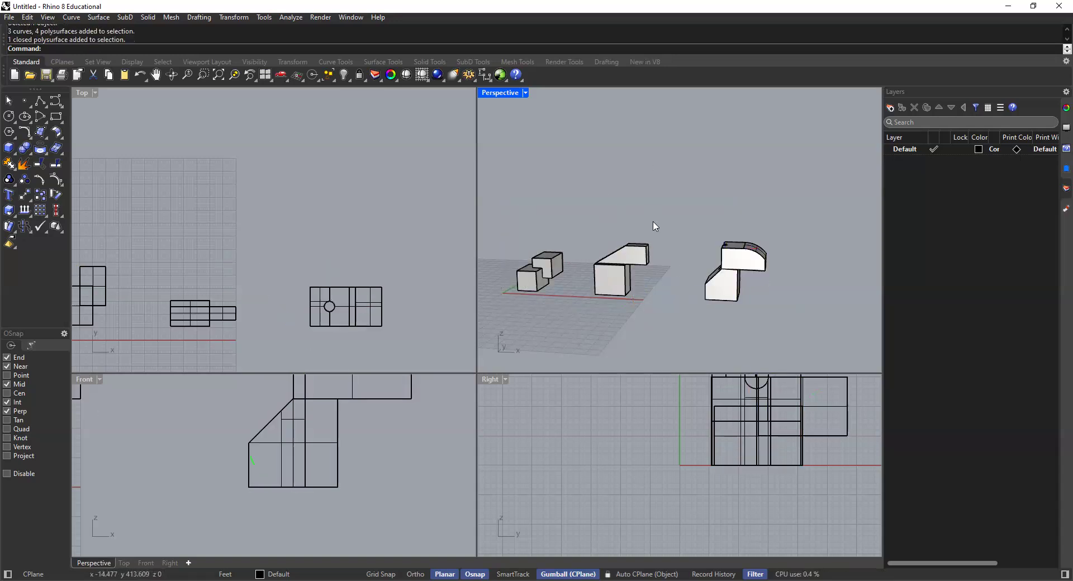
pyautogui.scroll(3, 733, 266)
pyautogui.keyDown('shift'); pyautogui.moveTo(732, 265); pyautogui.dragTo(682, 228, button='right'); pyautogui.keyUp('shift')
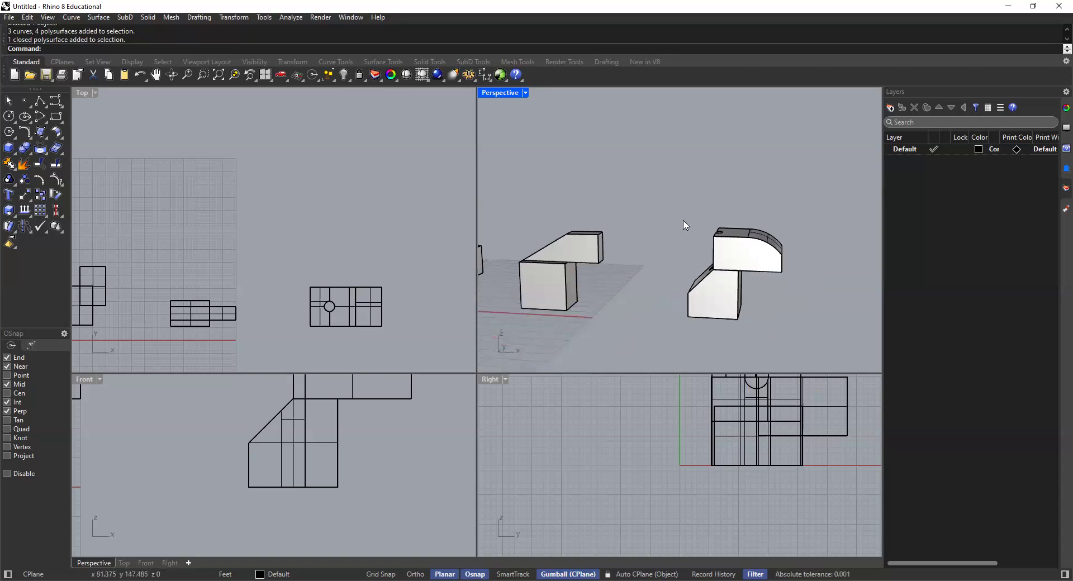
pyautogui.click(736, 281)
pyautogui.keyDown('shift'); pyautogui.click(716, 311); pyautogui.keyUp('shift')
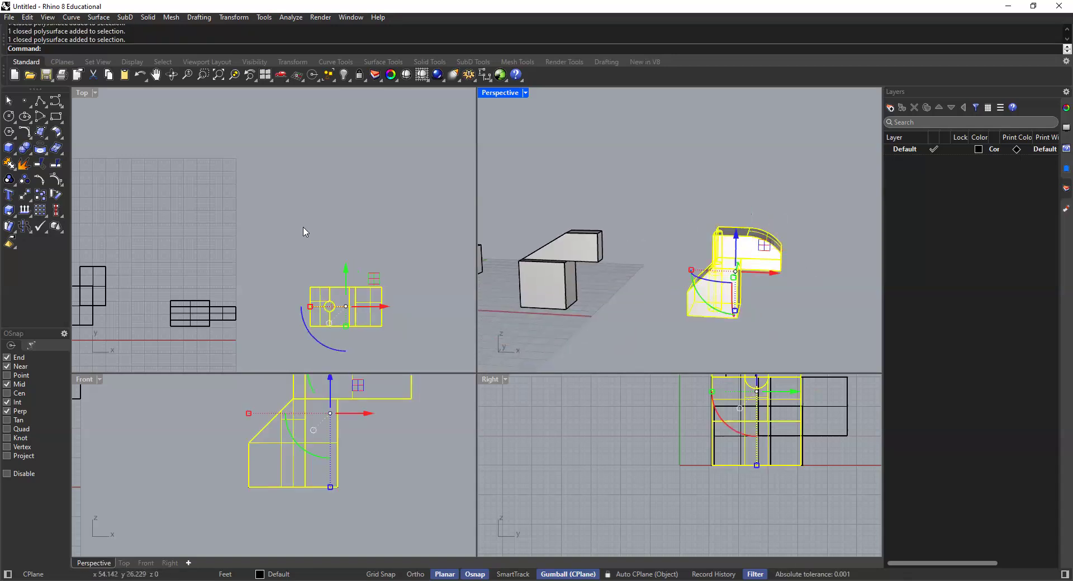
pyautogui.click(24, 149)
pyautogui.click(632, 276)
pyautogui.click(578, 252)
pyautogui.click(696, 207)
# Step: Examine the merged solid by selecting it as one piece and viewing it from several angles
pyautogui.scroll(-5, 698, 238)
pyautogui.moveTo(704, 271); pyautogui.dragTo(650, 217, button='right')
pyautogui.click(708, 248)
pyautogui.click(640, 304)
pyautogui.moveTo(658, 232); pyautogui.dragTo(642, 319, button='right')
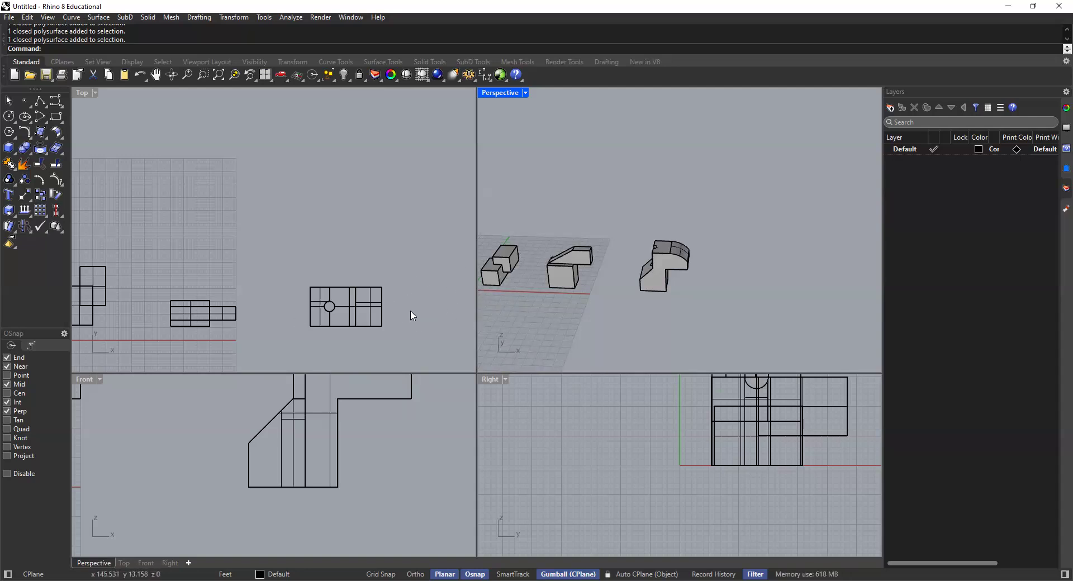
pyautogui.click(371, 260)
pyautogui.click(670, 259)
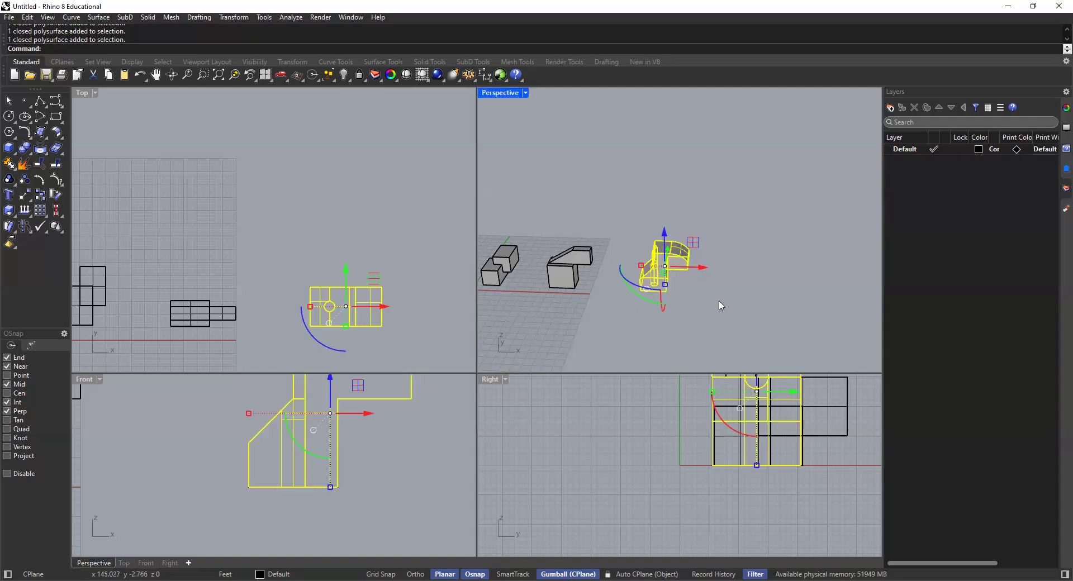
pyautogui.scroll(3, 704, 299)
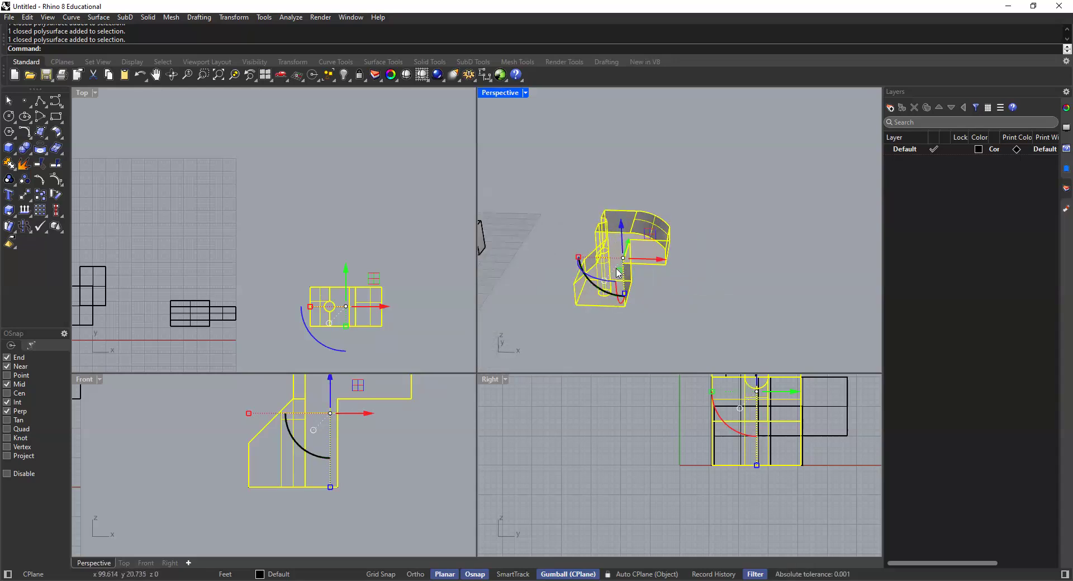
pyautogui.click(718, 306)
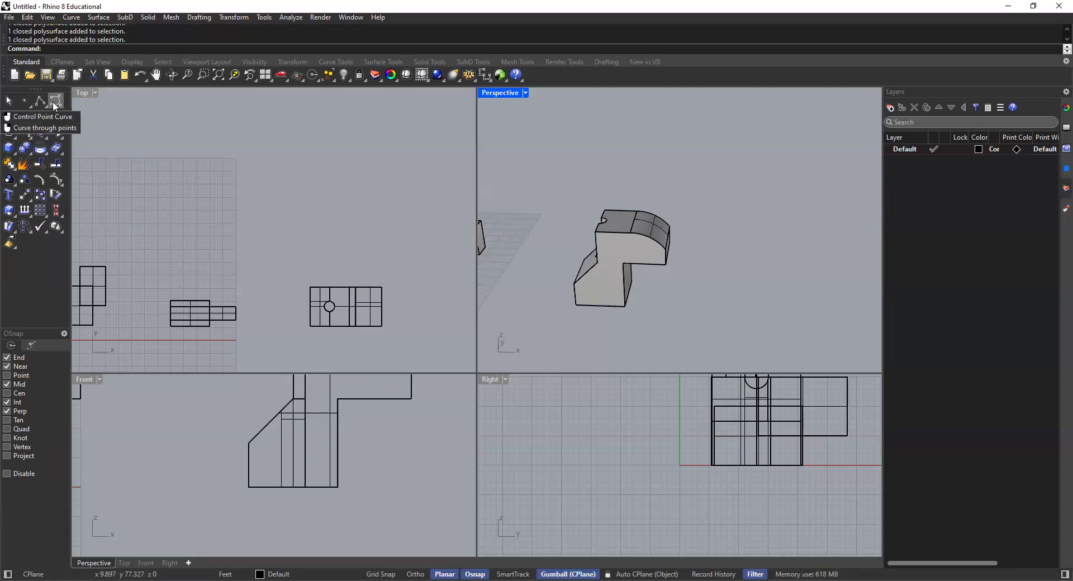
# Step: Draw a rectangle 20' long and 15' wide in the Top view, in the empty space beyond the third model
pyautogui.scroll(-5, 317, 274)
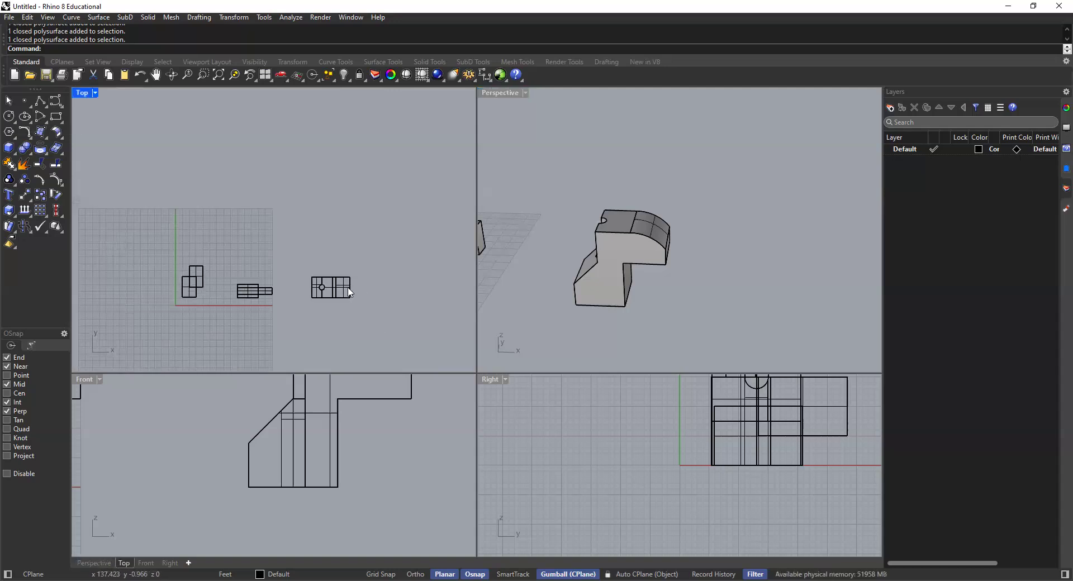
pyautogui.moveTo(384, 300); pyautogui.dragTo(333, 303, button='right')
pyautogui.scroll(5, 319, 302)
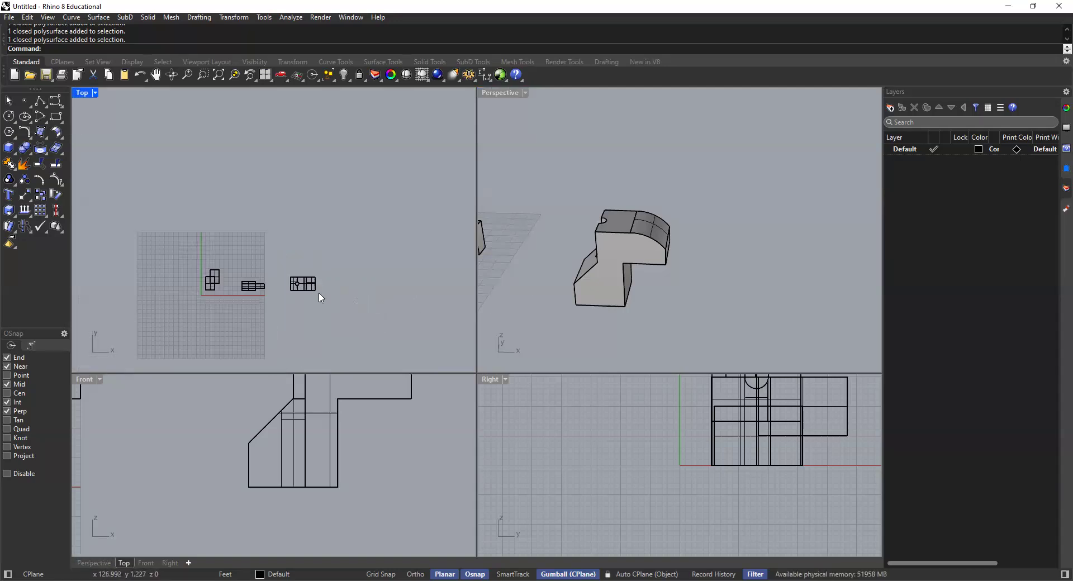
pyautogui.scroll(4, 383, 297)
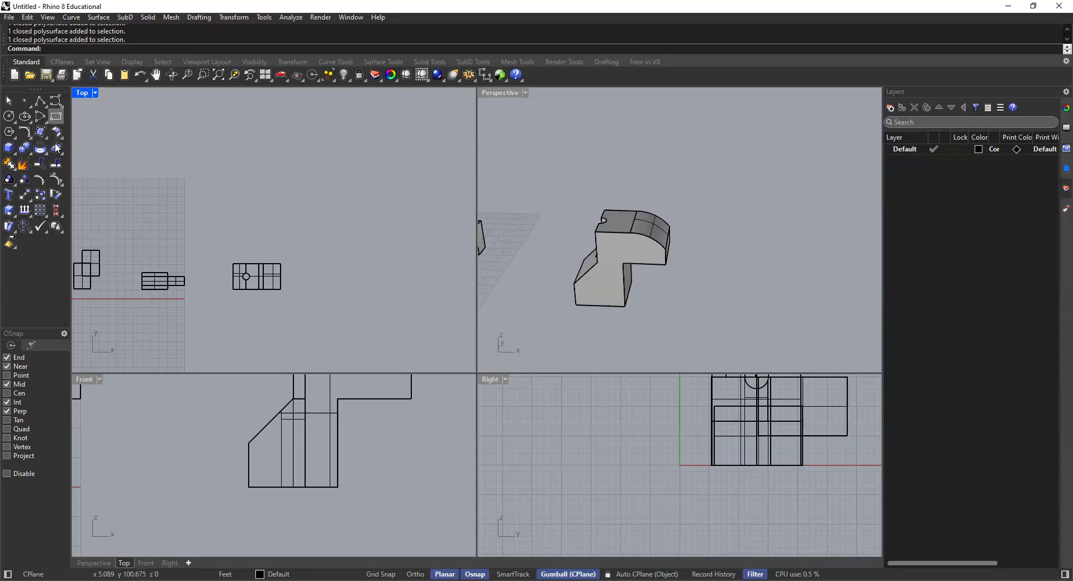
pyautogui.click(56, 117)
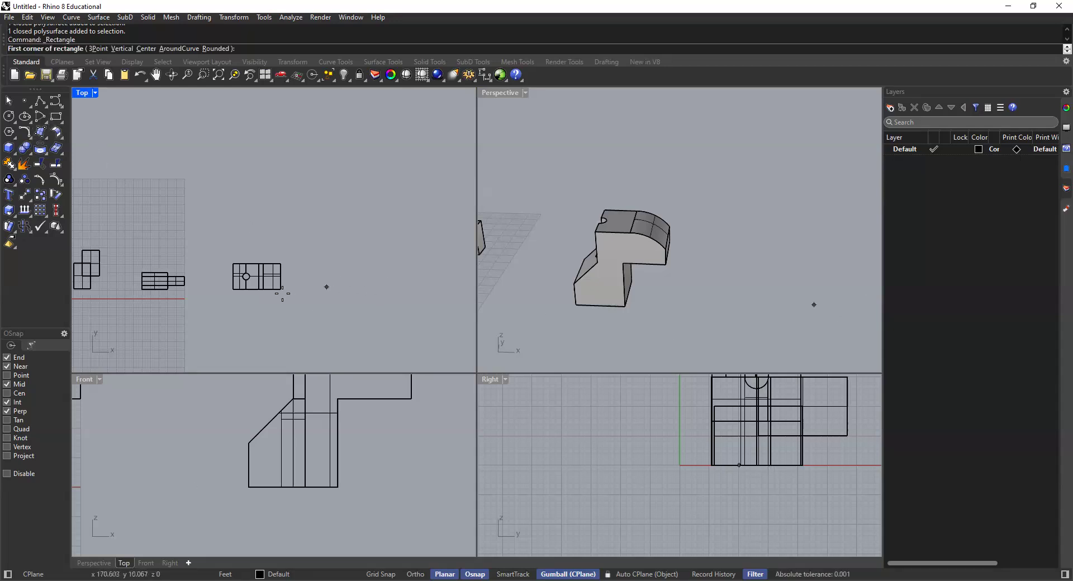
pyautogui.click(336, 286)
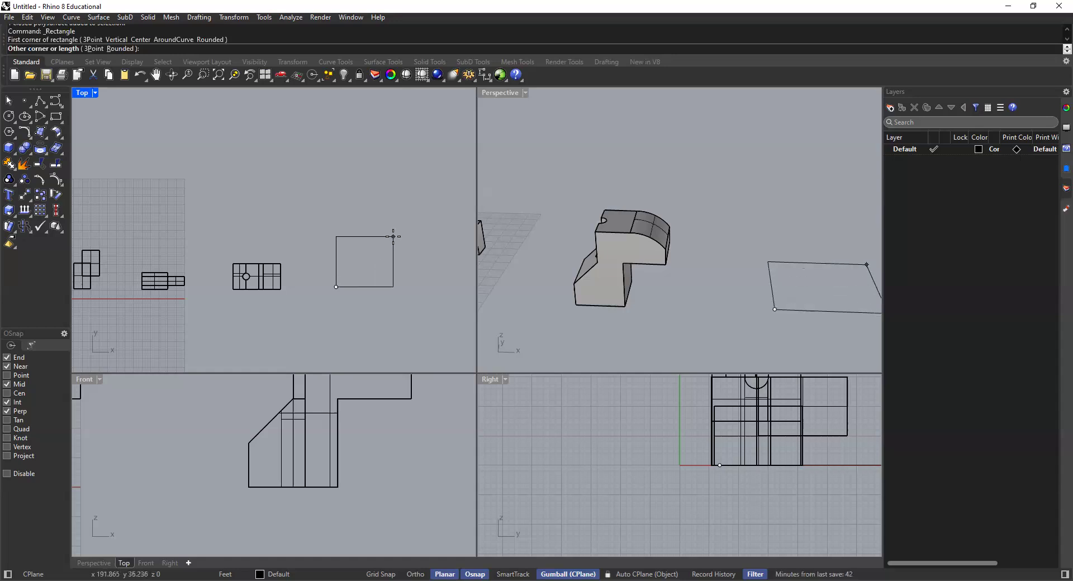
pyautogui.write("20'")
pyautogui.press('Return')
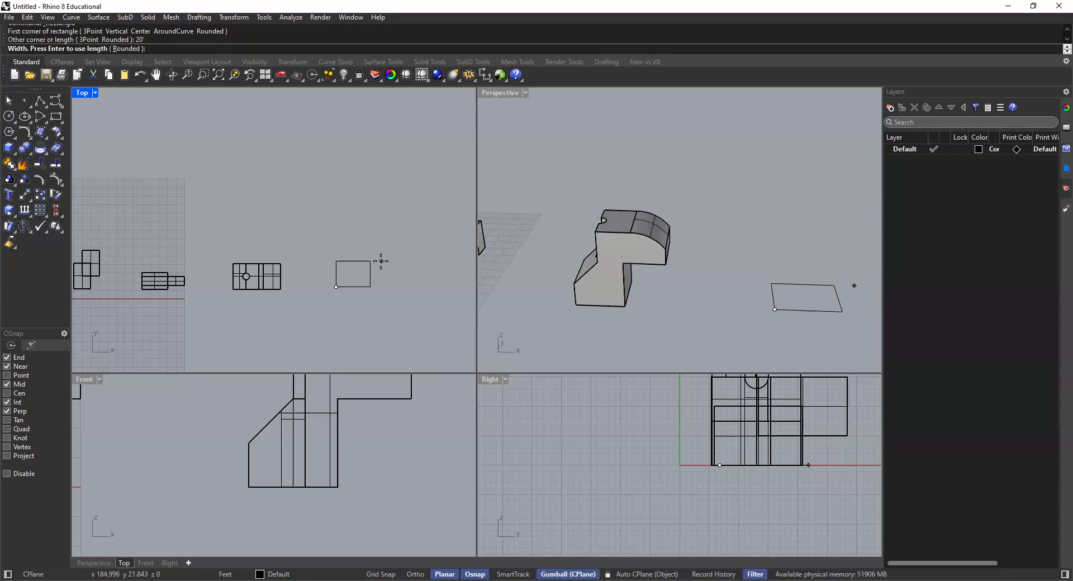
pyautogui.press('Return')
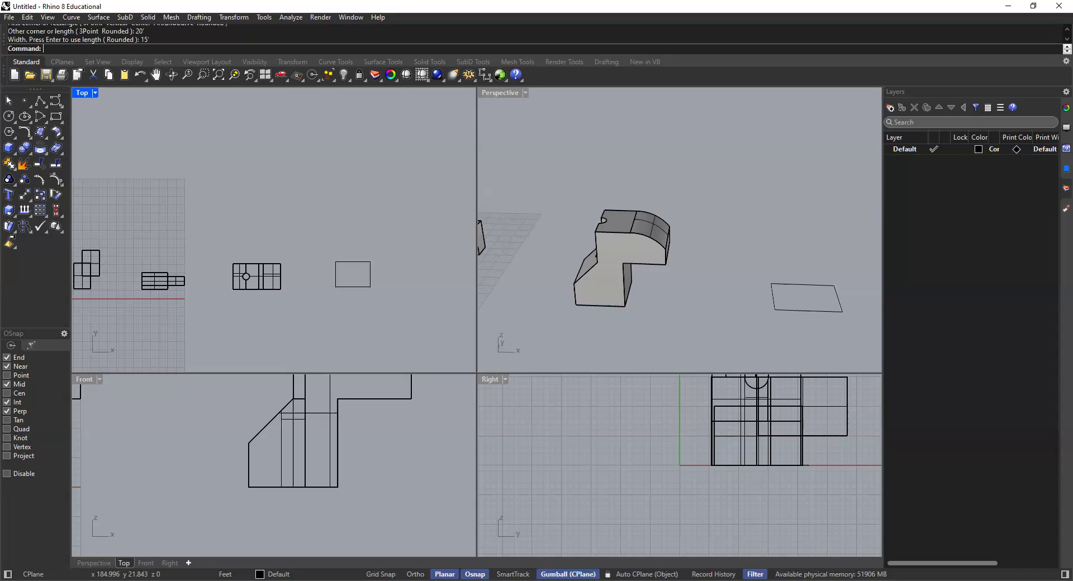
# Step: Extrude the new rectangle 10' upward as a solid with ExtrudeCrv
pyautogui.click(371, 272)
pyautogui.moveTo(743, 311); pyautogui.dragTo(642, 279, button='right')
pyautogui.write('Extru')
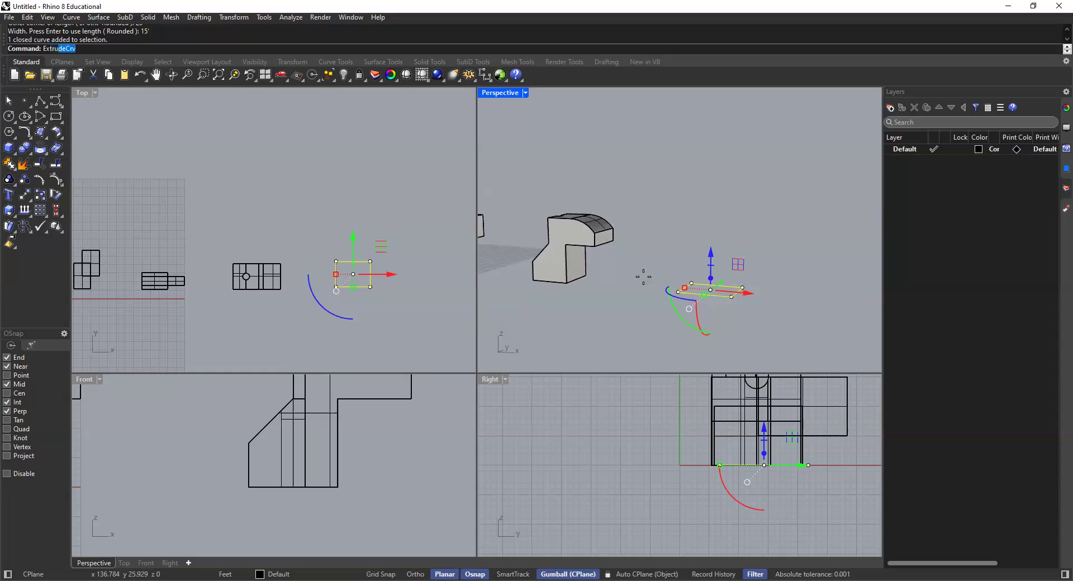
pyautogui.press('Return')
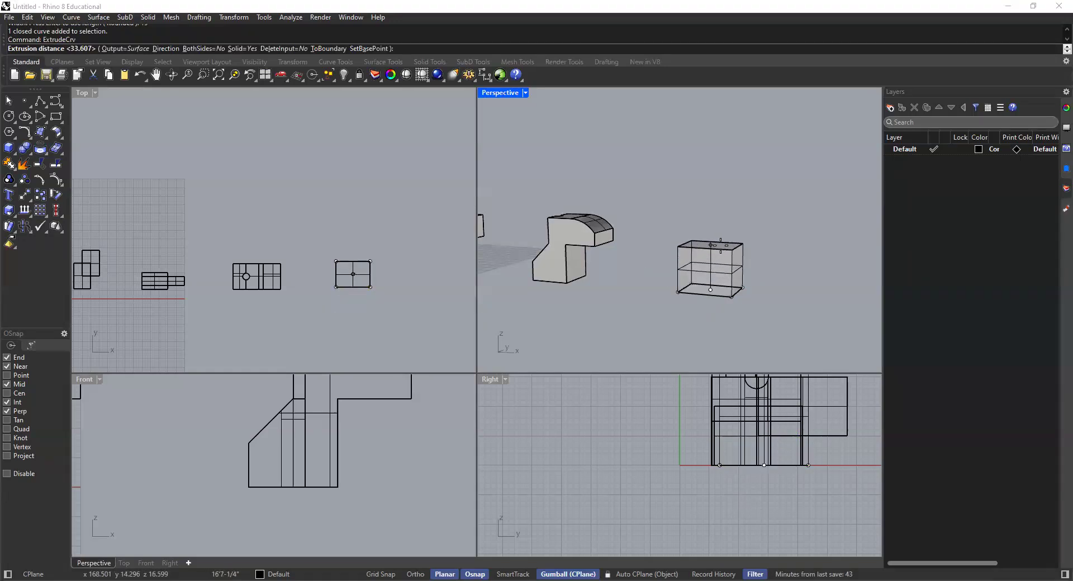
pyautogui.write("10'")
pyautogui.press('Return')
pyautogui.click(691, 229)
pyautogui.scroll(4, 707, 278)
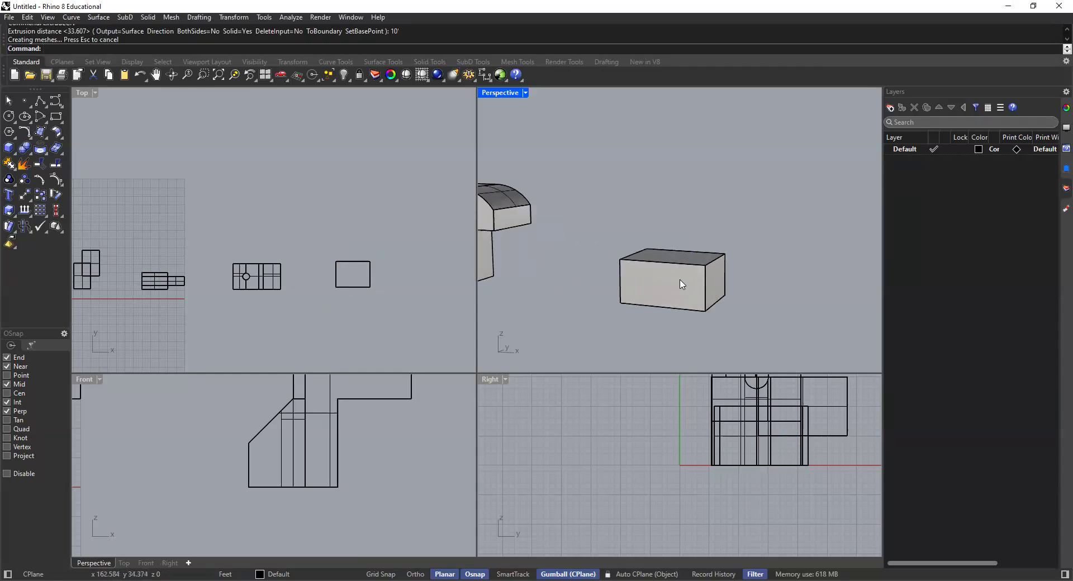
pyautogui.keyDown('shift'); pyautogui.moveTo(705, 281); pyautogui.dragTo(698, 282, button='right'); pyautogui.keyUp('shift')
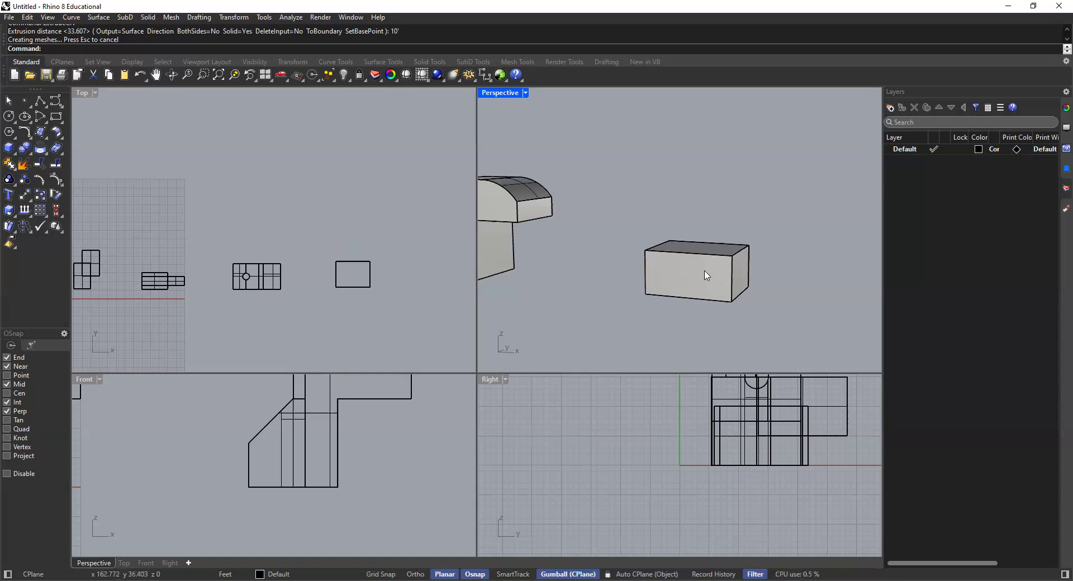
# Step: Undo the 10' extrusion and extrude the same rectangle 15' upward as a solid
pyautogui.hotkey('ctrl', 'z')
pyautogui.click(708, 282)
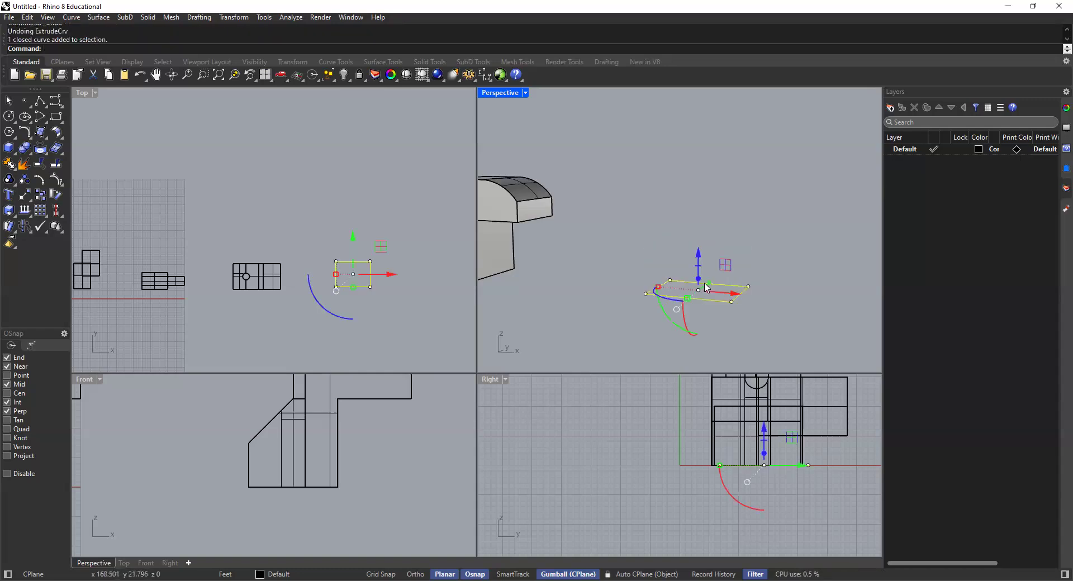
pyautogui.press('Up')
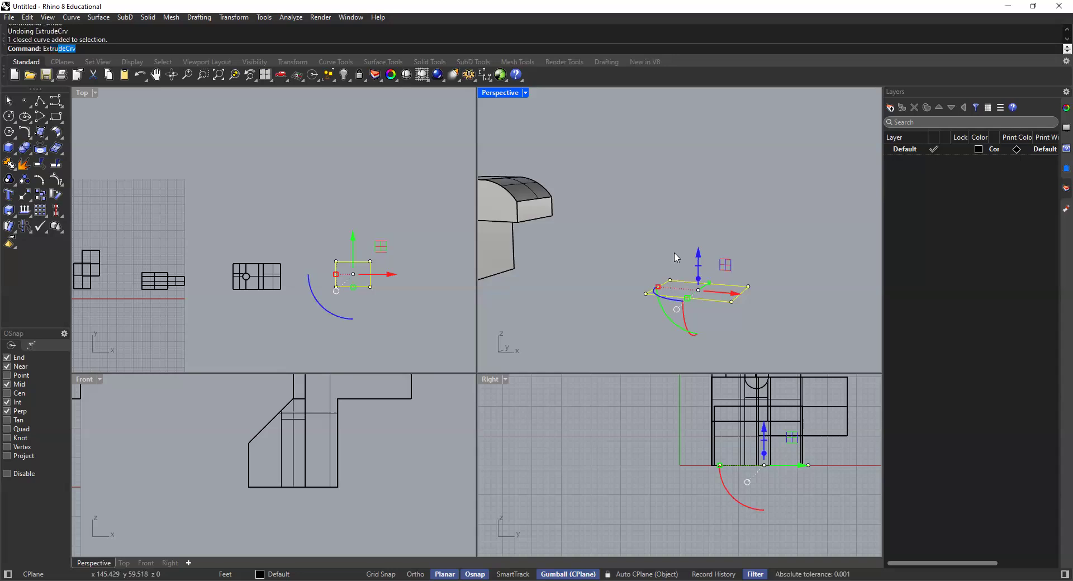
pyautogui.press('Return')
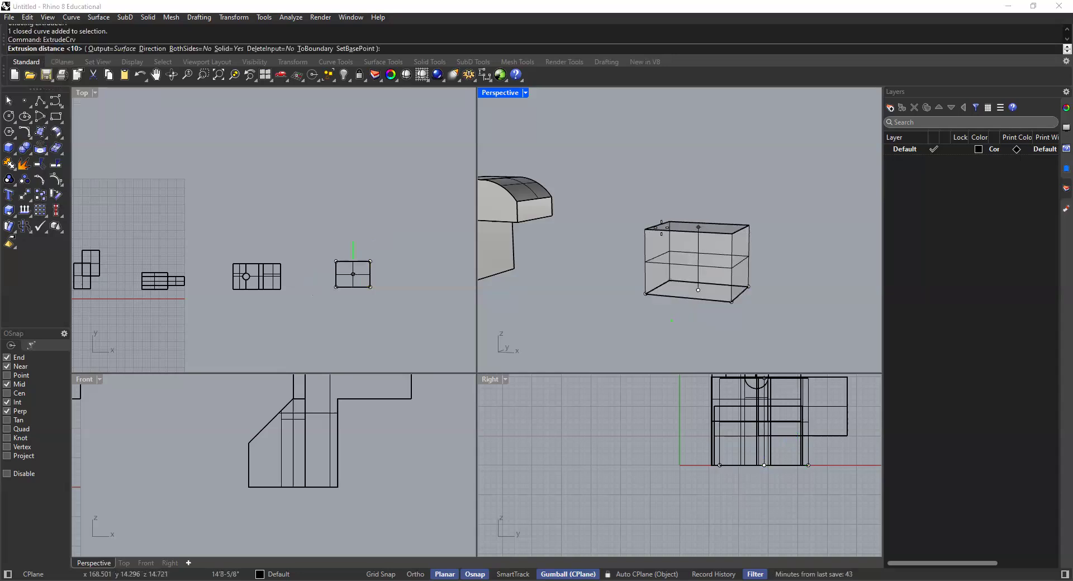
pyautogui.click(663, 231)
pyautogui.press('Escape')
pyautogui.moveTo(661, 249); pyautogui.dragTo(653, 276, button='right')
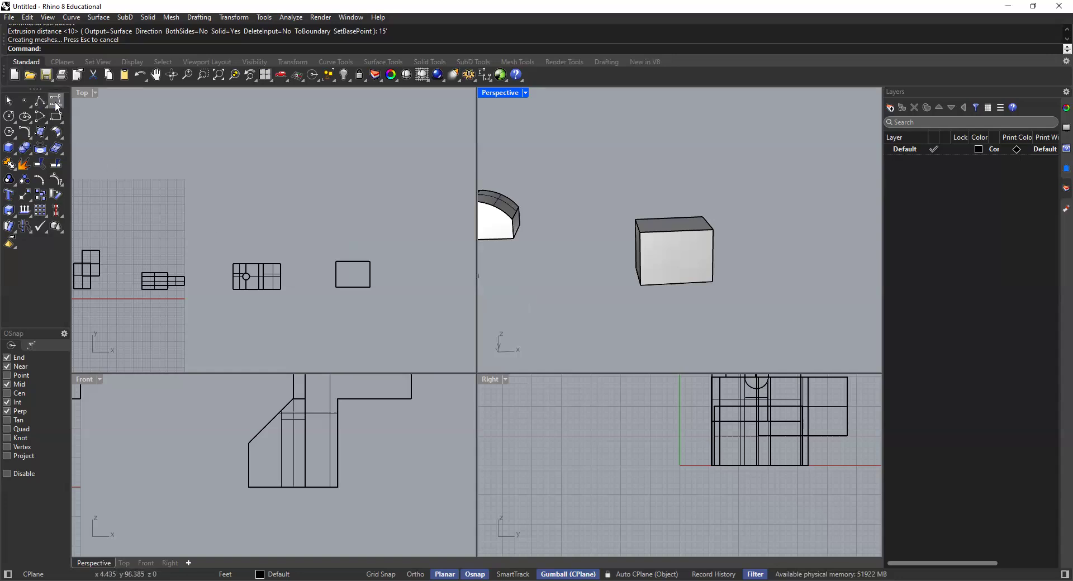
pyautogui.scroll(3, 333, 282)
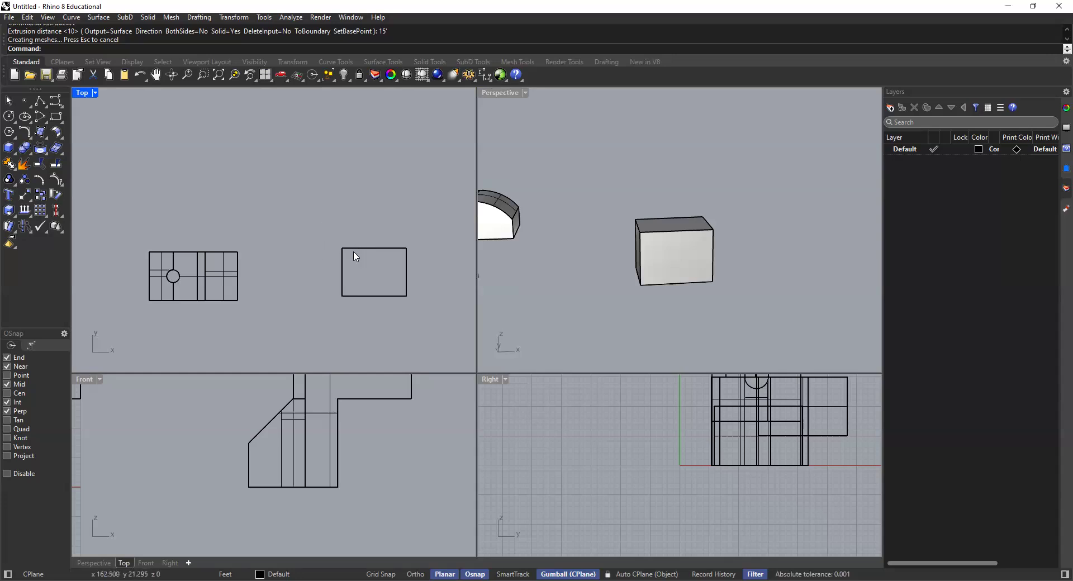
pyautogui.click(55, 103)
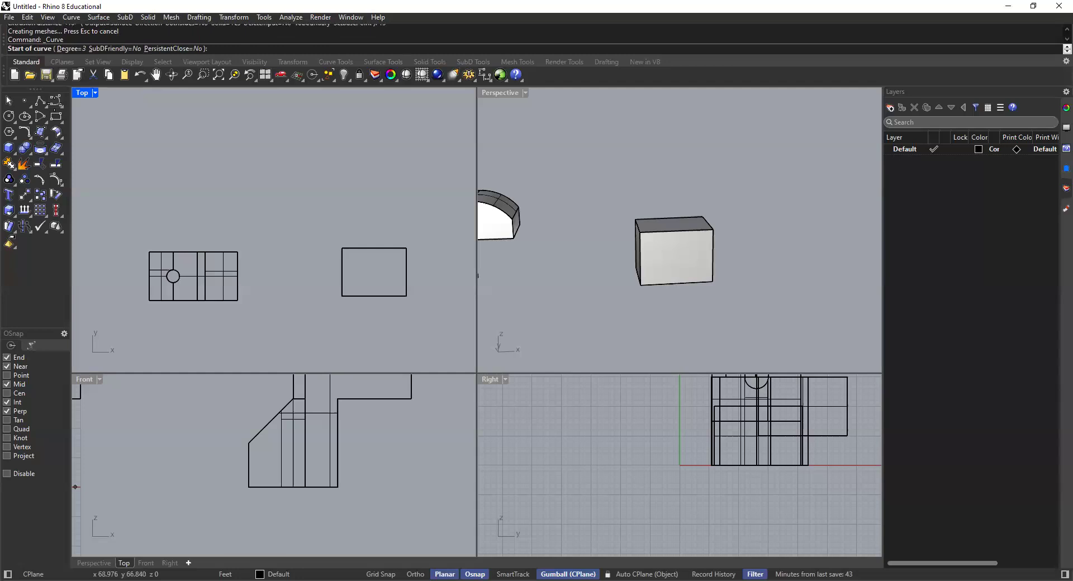
pyautogui.click(63, 110)
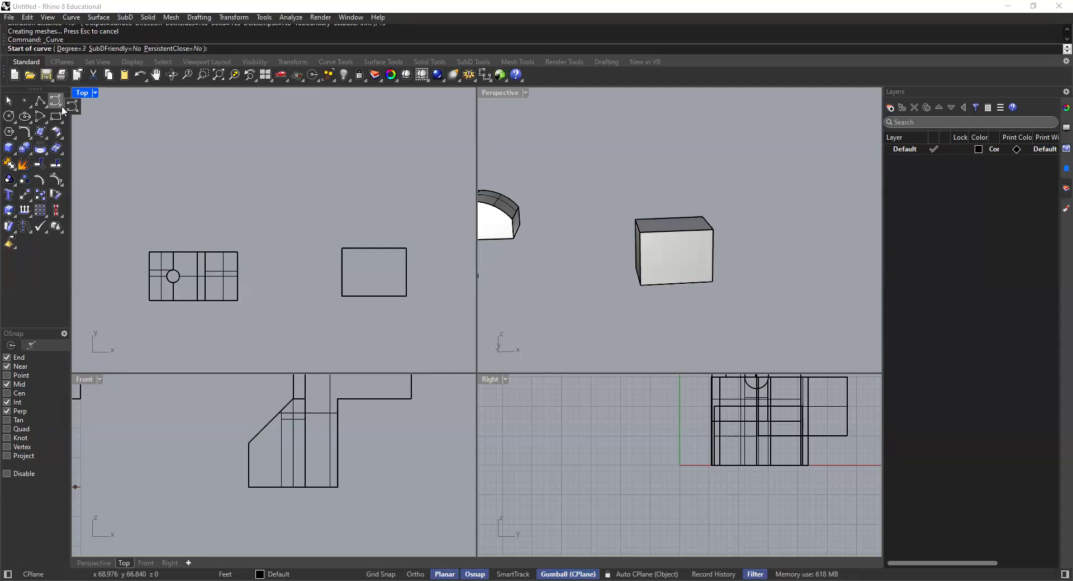
pyautogui.press('Escape')
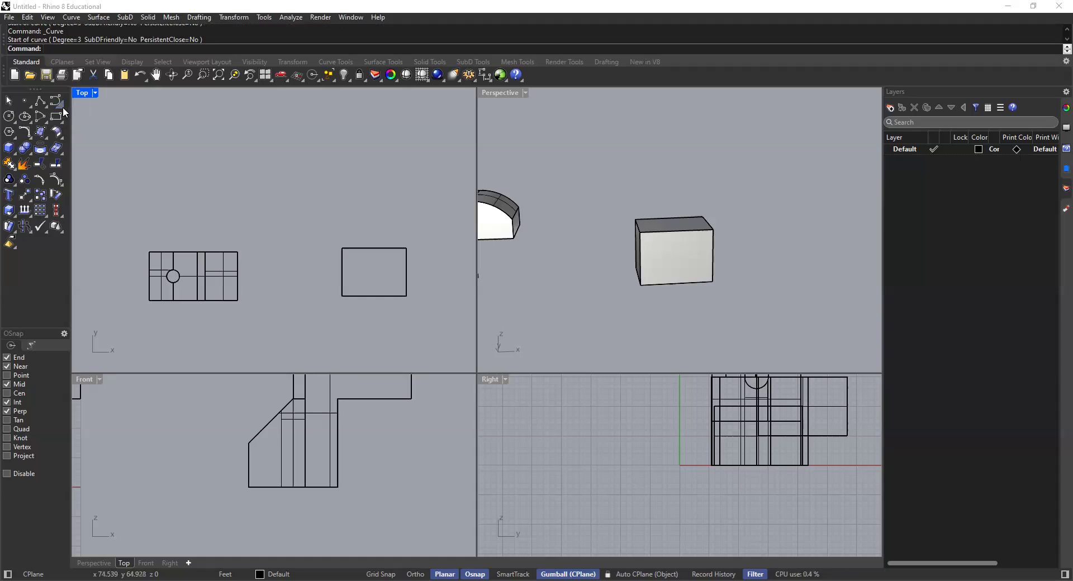
# Step: Start an interpolated curve at the box's lower-left base corner and place its points in a winding loop around to the rear side in Top view
pyautogui.click(62, 106)
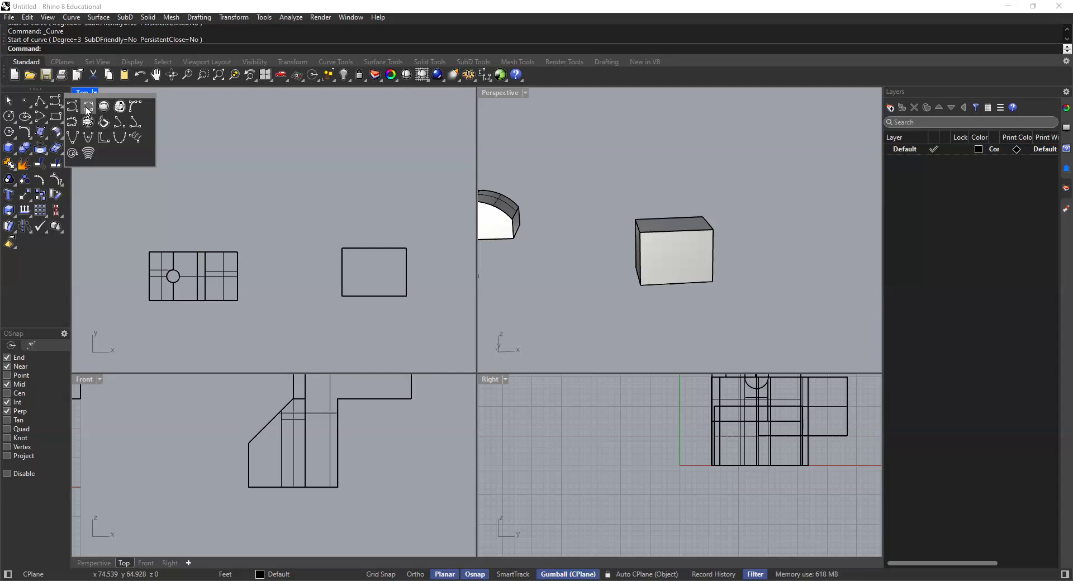
pyautogui.click(87, 109)
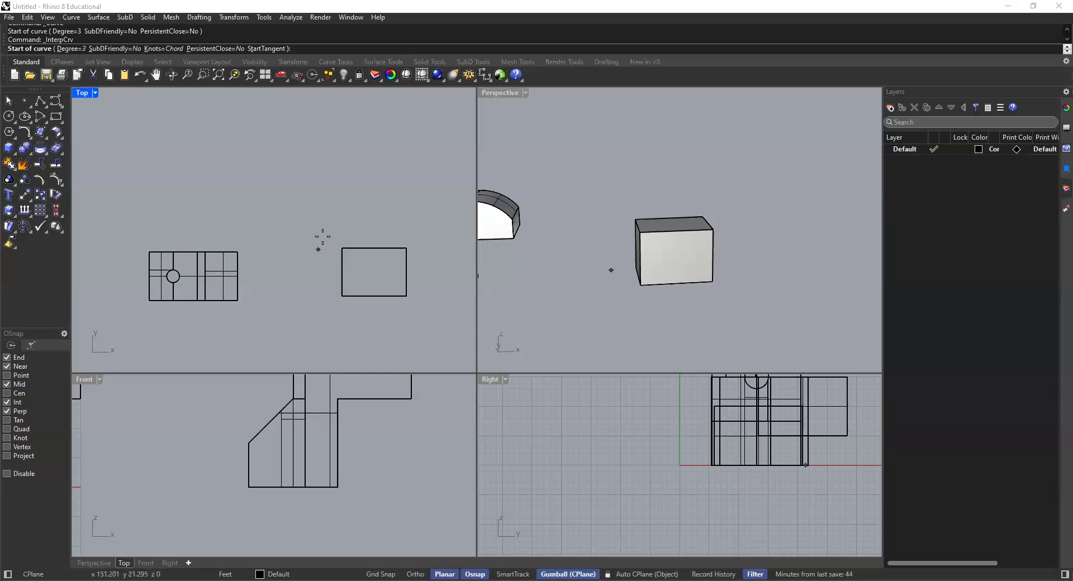
pyautogui.click(640, 286)
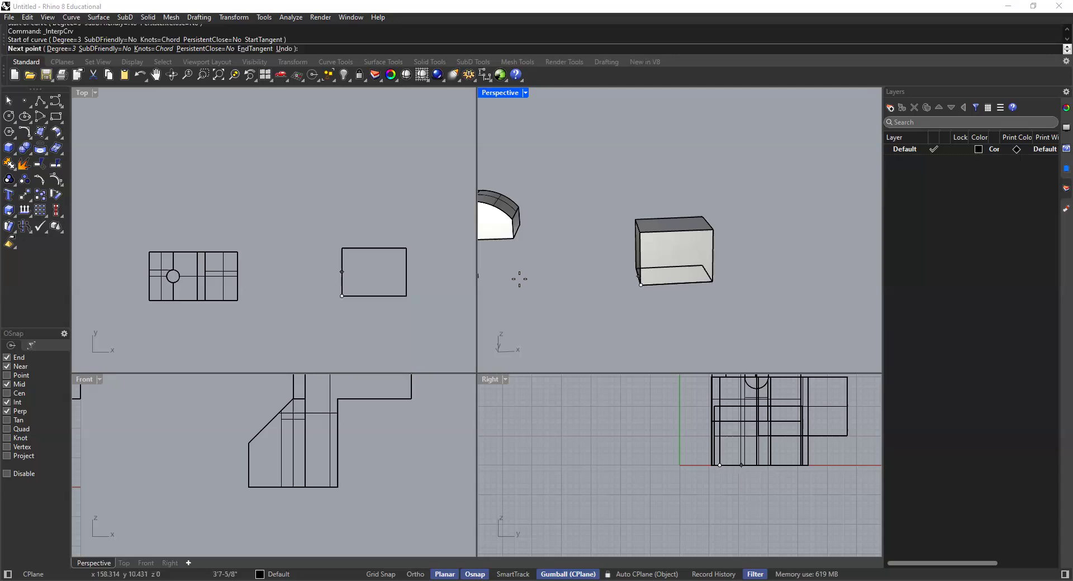
pyautogui.scroll(2, 305, 287)
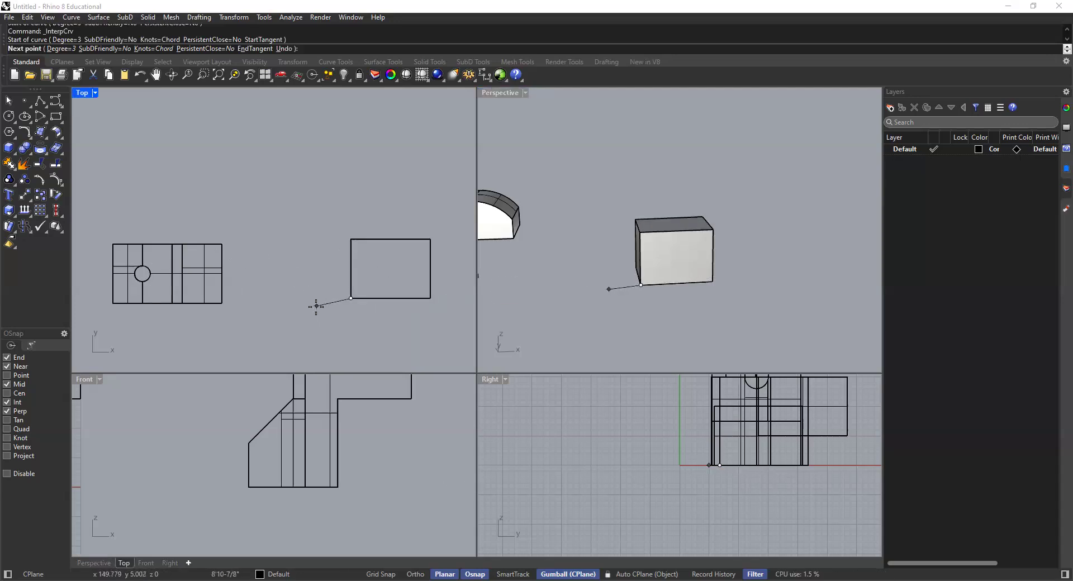
pyautogui.click(318, 307)
pyautogui.click(291, 307)
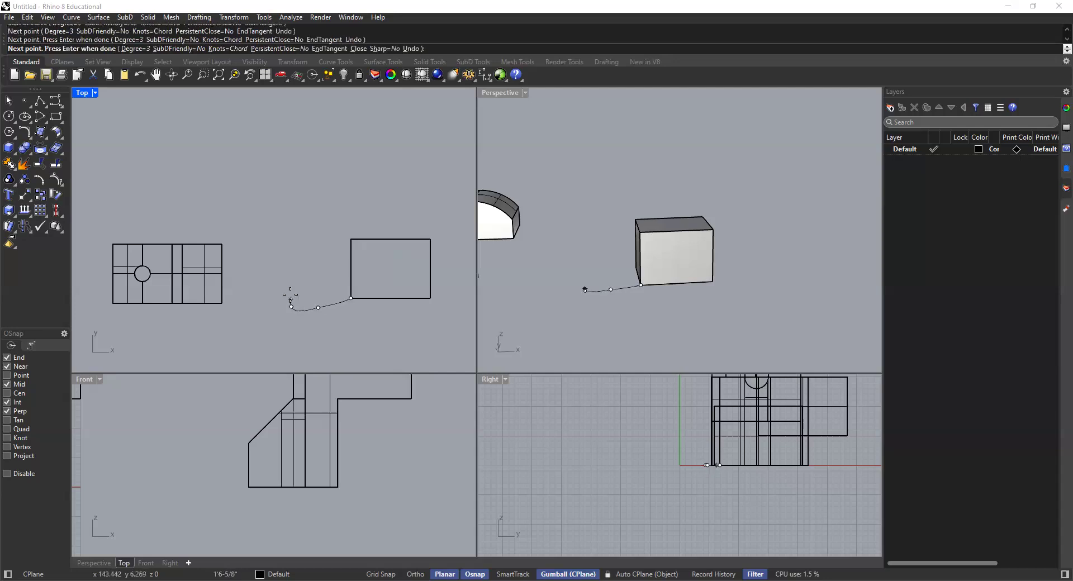
pyautogui.click(290, 274)
pyautogui.click(309, 246)
pyautogui.click(298, 228)
pyautogui.click(287, 213)
pyautogui.click(295, 189)
pyautogui.click(321, 180)
pyautogui.click(361, 179)
pyautogui.click(395, 189)
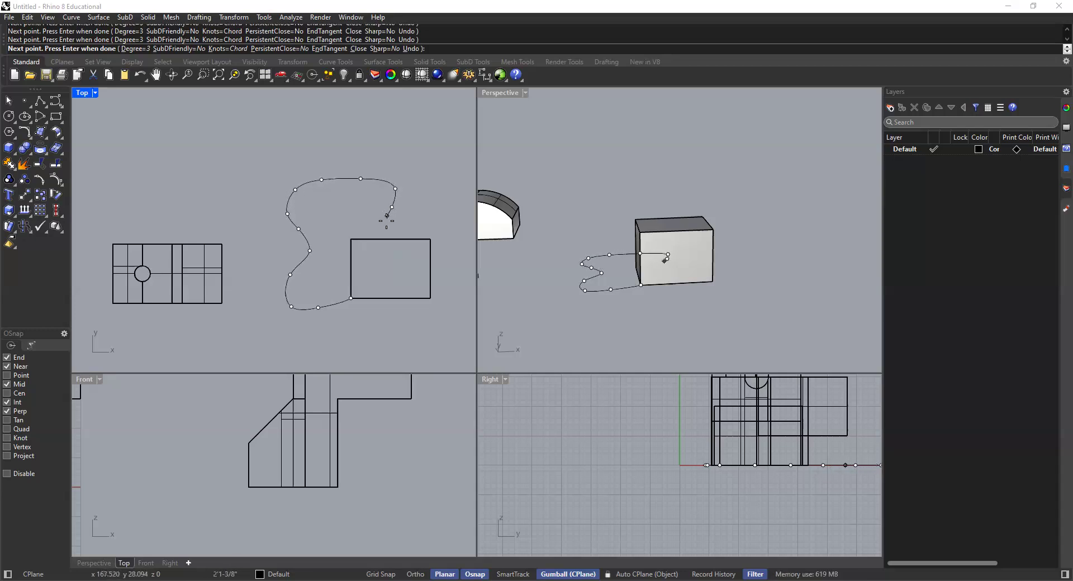
pyautogui.click(387, 222)
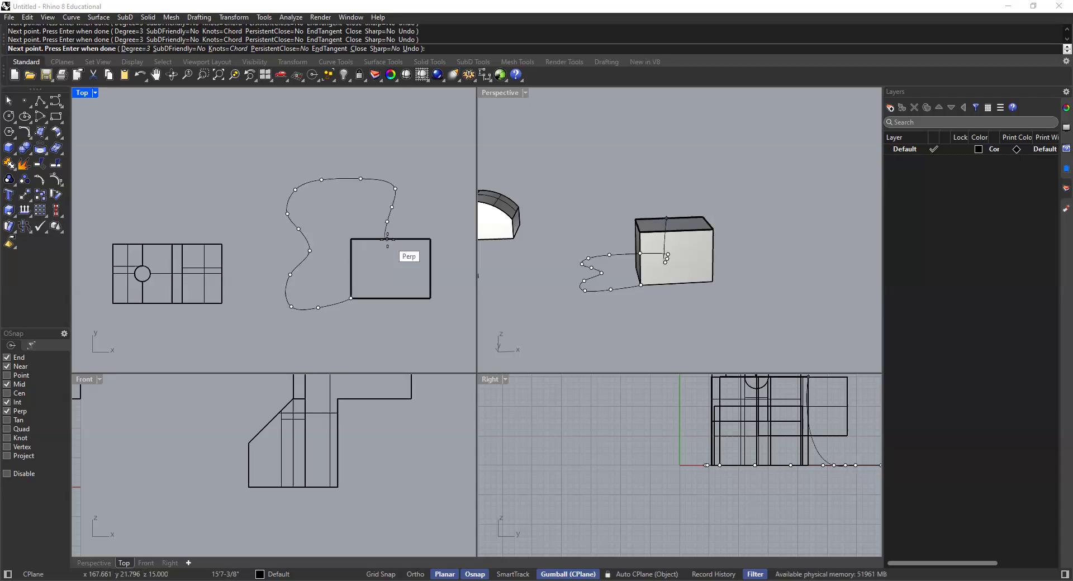
# Step: End the interpolated curve on the box's rear bottom edge at ground level, using the Perp snap in the Perspective view
pyautogui.scroll(5, 383, 237)
pyautogui.scroll(3, 382, 237)
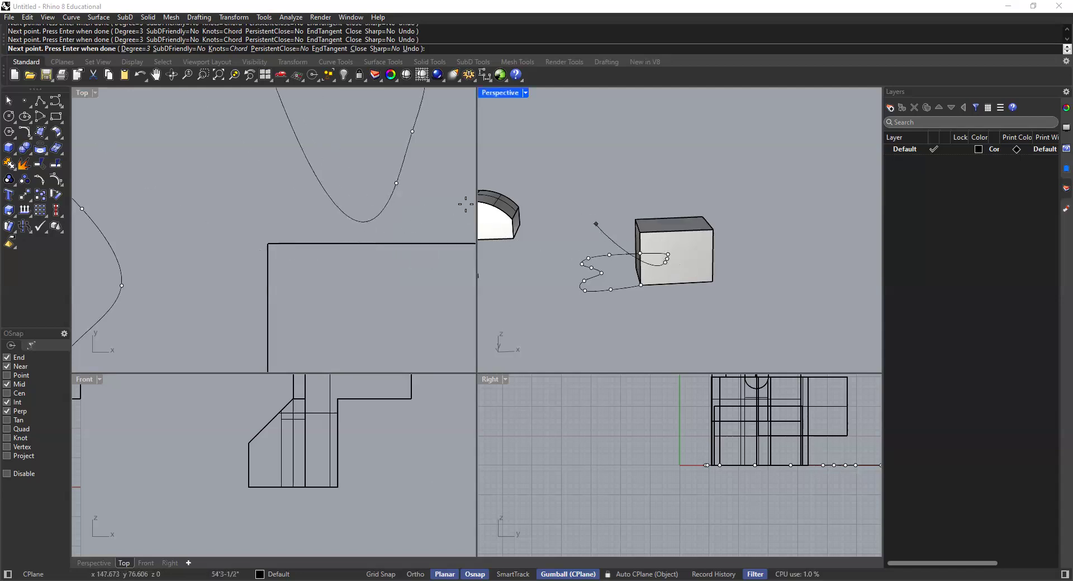
pyautogui.scroll(-2, 397, 204)
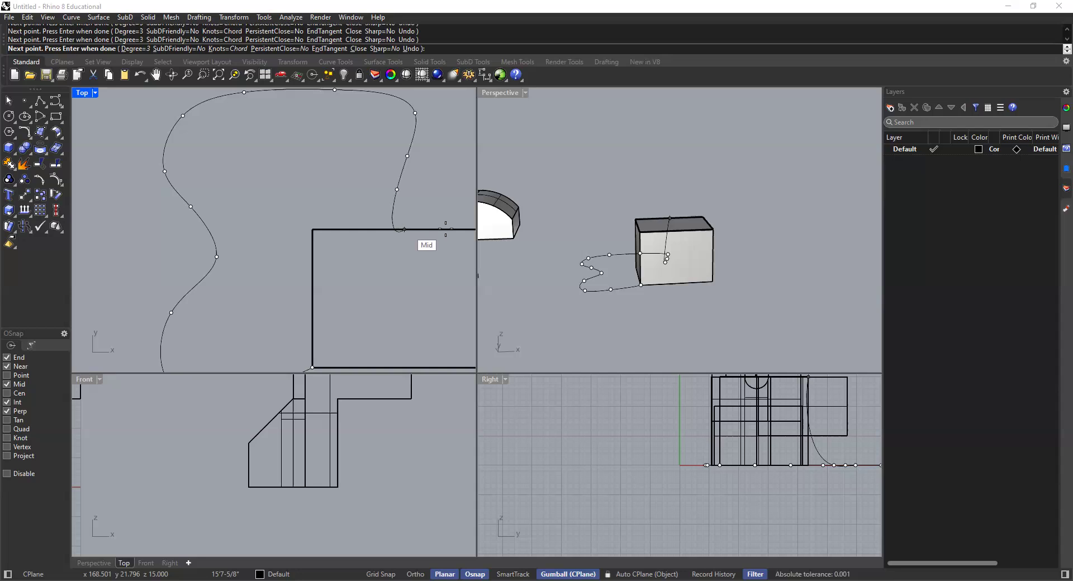
pyautogui.scroll(-2, 467, 226)
pyautogui.scroll(-4, 660, 212)
pyautogui.moveTo(704, 251); pyautogui.dragTo(455, 223, button='right')
pyautogui.scroll(4, 441, 222)
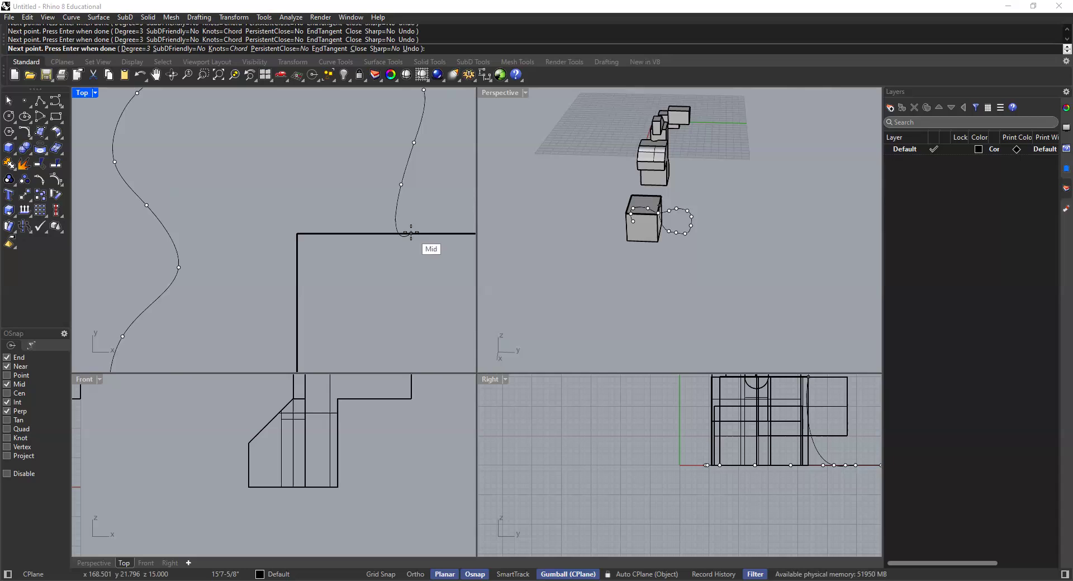
pyautogui.moveTo(721, 233); pyautogui.dragTo(598, 201, button='right')
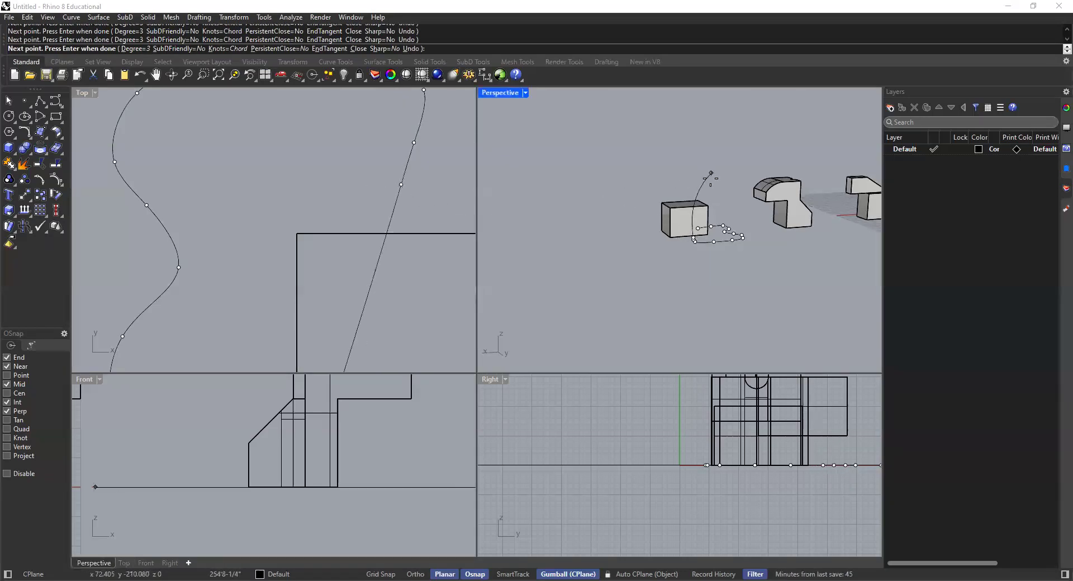
pyautogui.scroll(8, 668, 255)
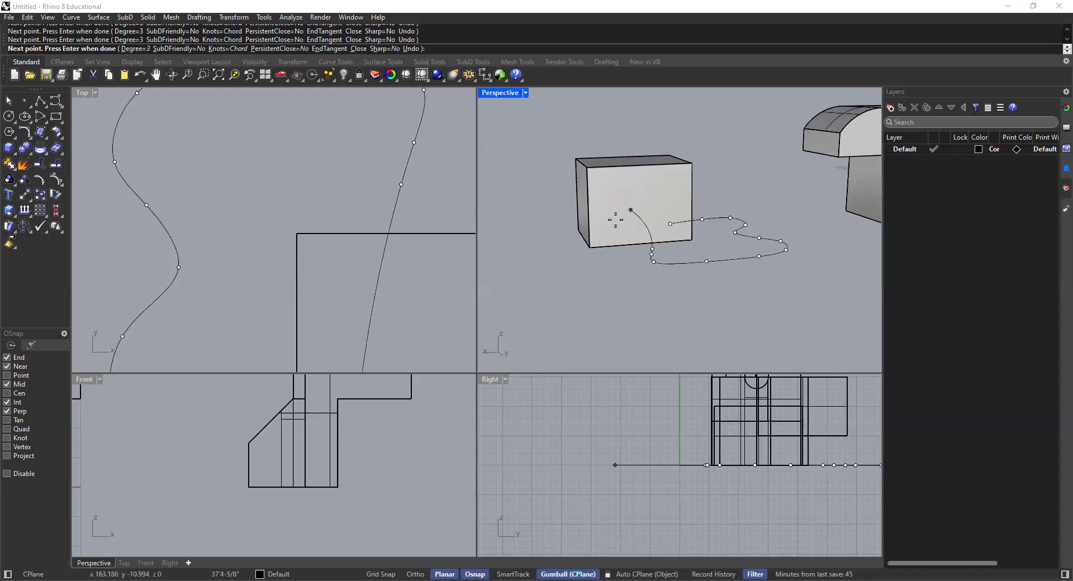
pyautogui.moveTo(668, 255); pyautogui.dragTo(706, 280, button='right')
pyautogui.scroll(5, 602, 246)
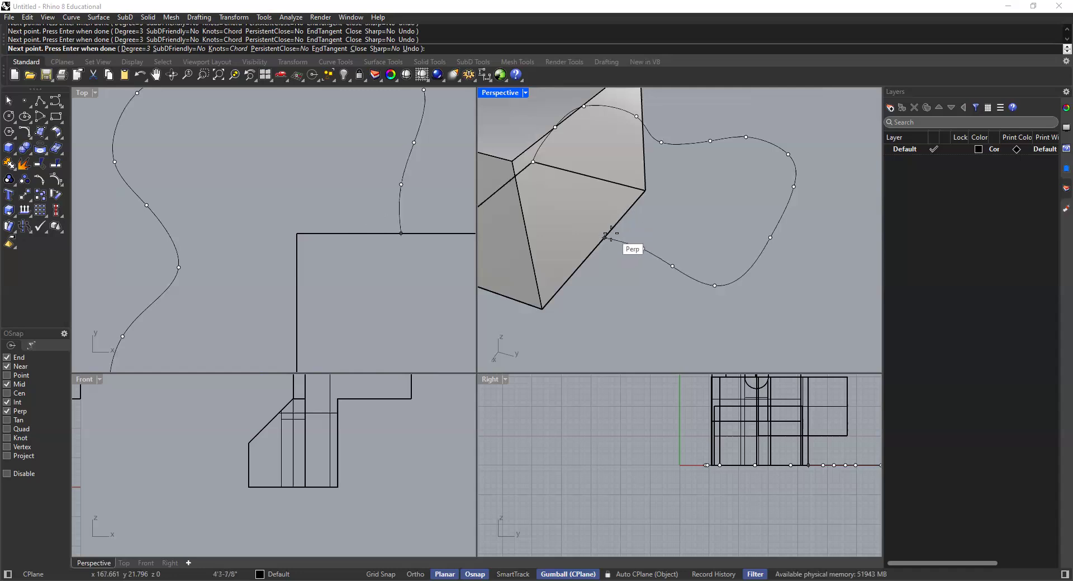
pyautogui.click(605, 236)
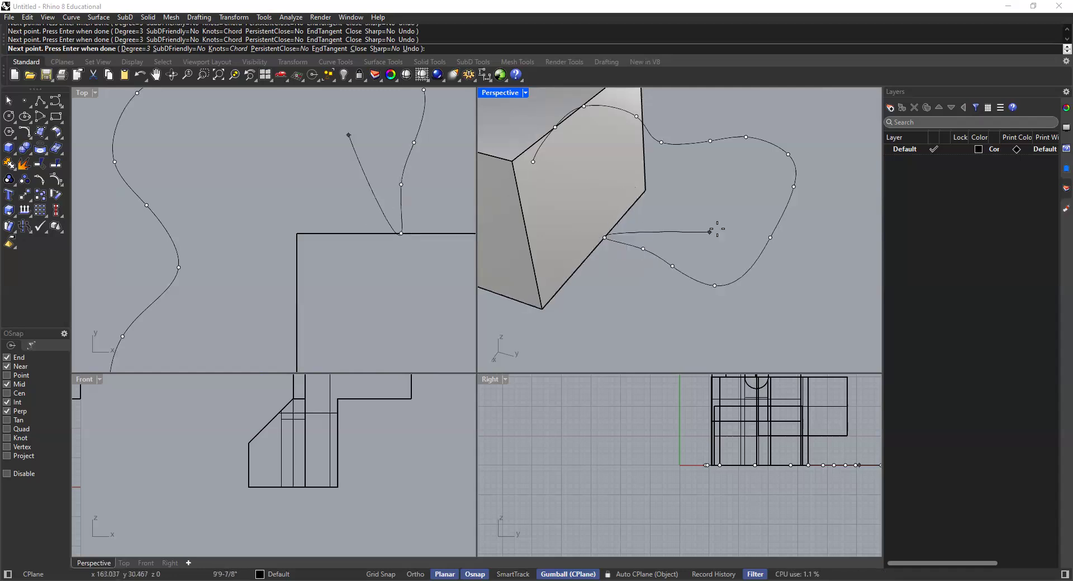
pyautogui.press('Return')
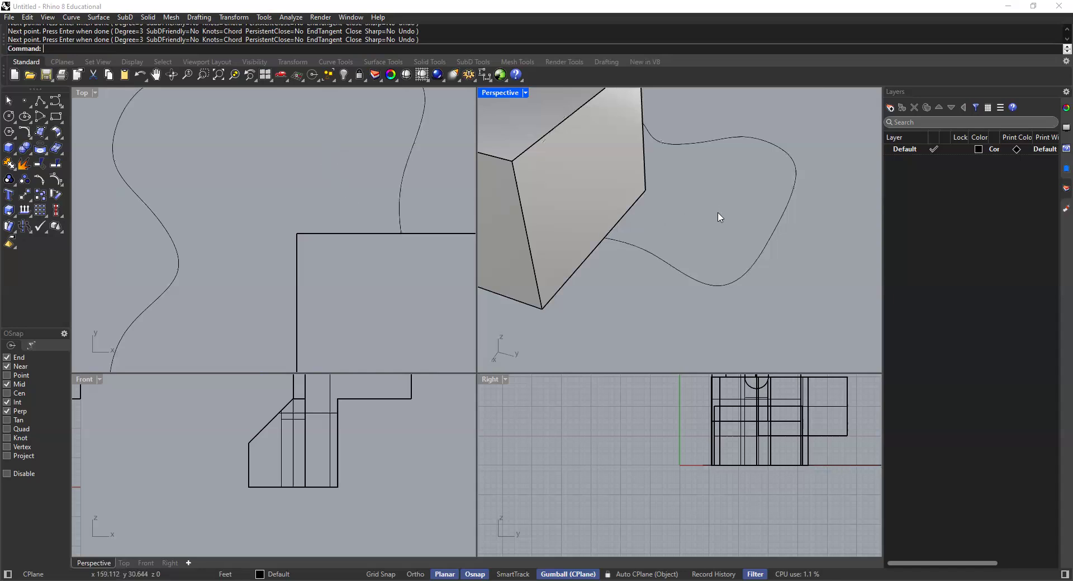
# Step: Select the freeform curve and examine from the other side how it meets the box
pyautogui.click(691, 144)
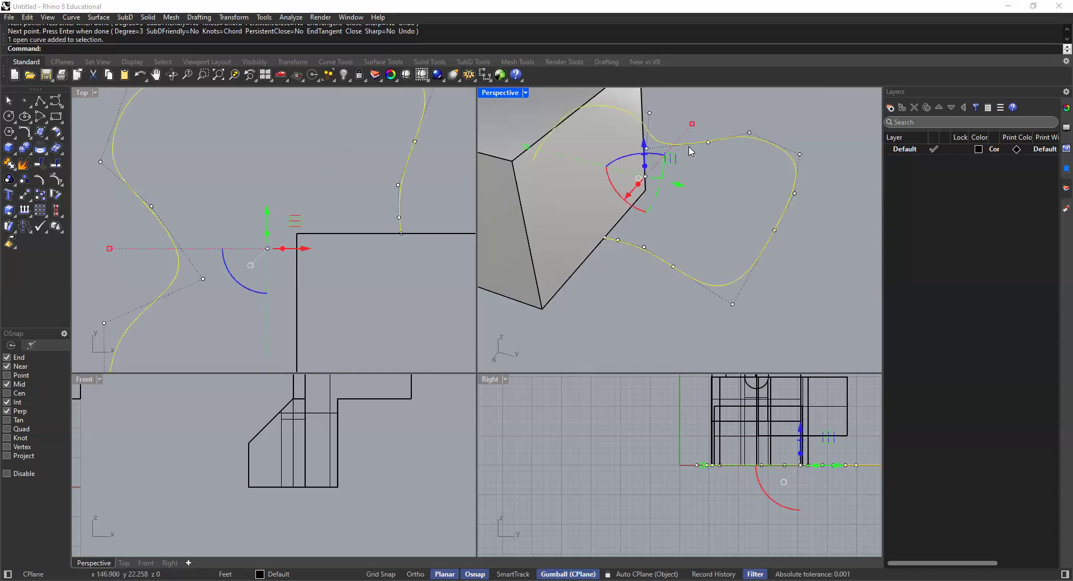
pyautogui.scroll(-8, 682, 190)
pyautogui.moveTo(583, 225); pyautogui.dragTo(859, 234, button='right')
pyautogui.click(816, 233)
pyautogui.scroll(2, 673, 267)
pyautogui.click(631, 245)
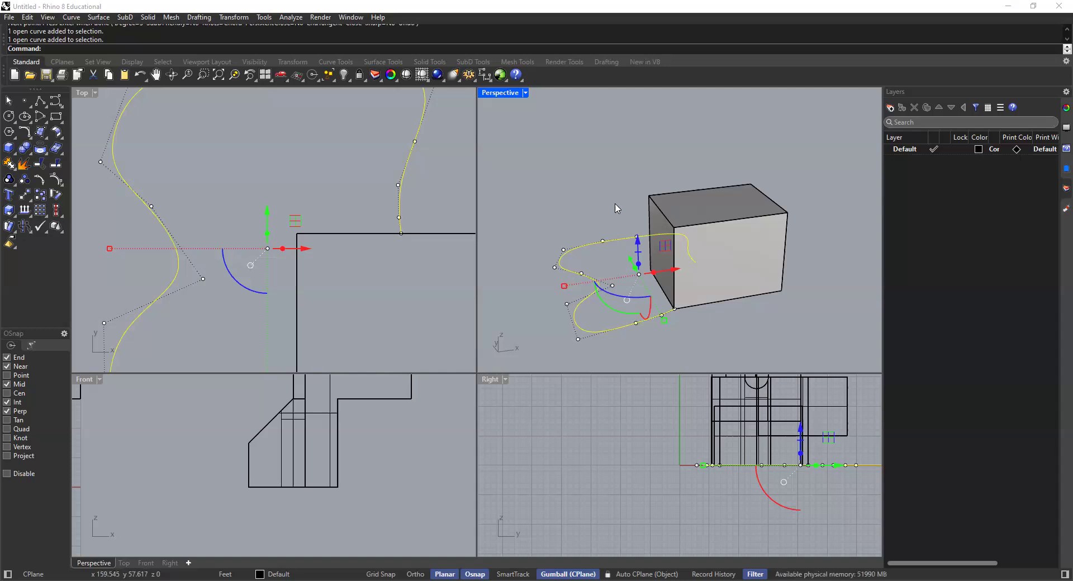
pyautogui.click(615, 221)
# Step: Move the box along the X axis away from the curve and delete the base rectangle left behind
pyautogui.click(689, 232)
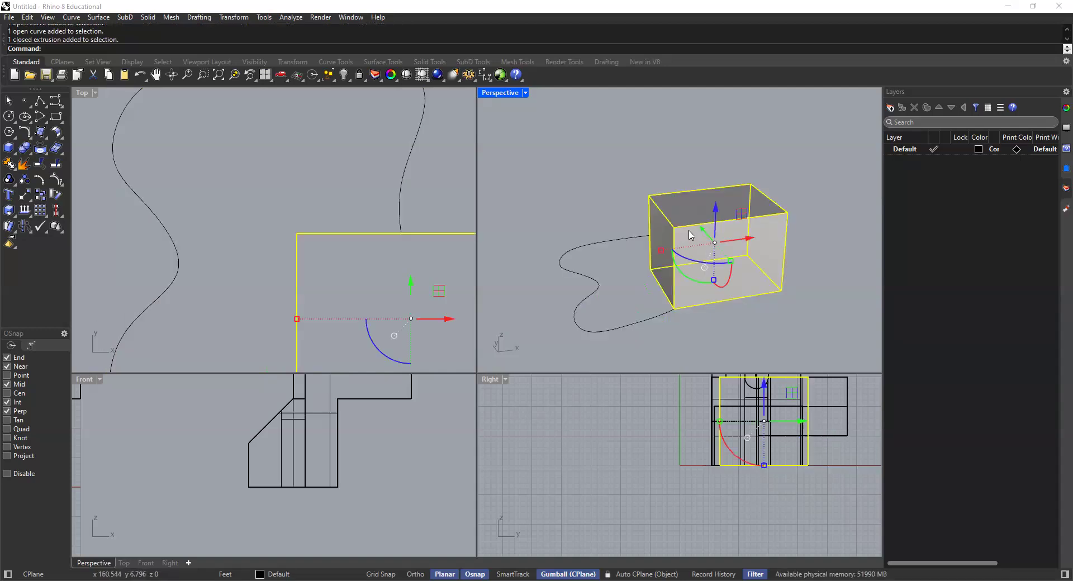
pyautogui.moveTo(748, 248); pyautogui.dragTo(838, 245)
pyautogui.click(780, 343)
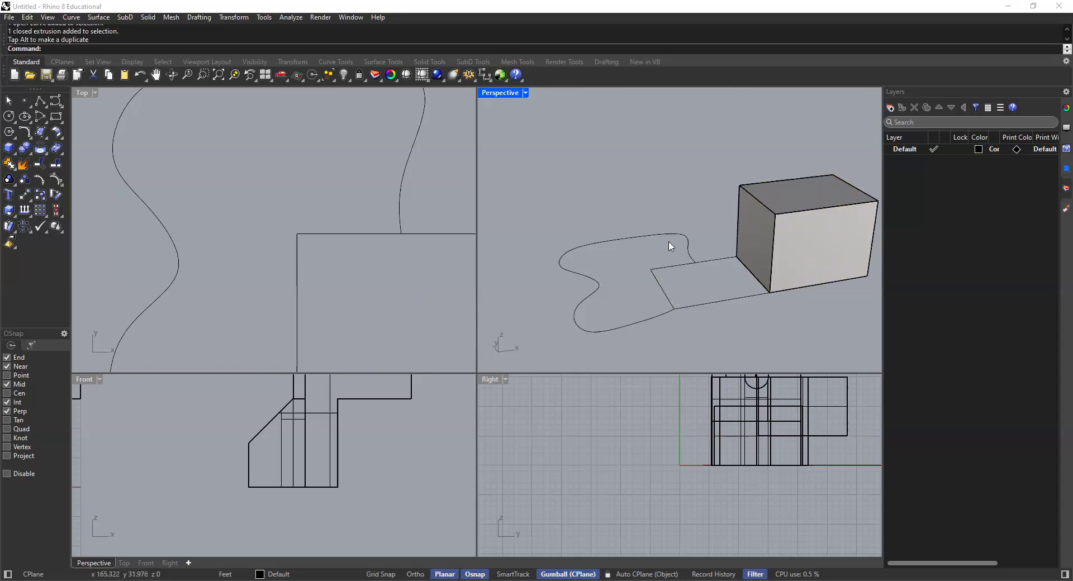
pyautogui.click(711, 265)
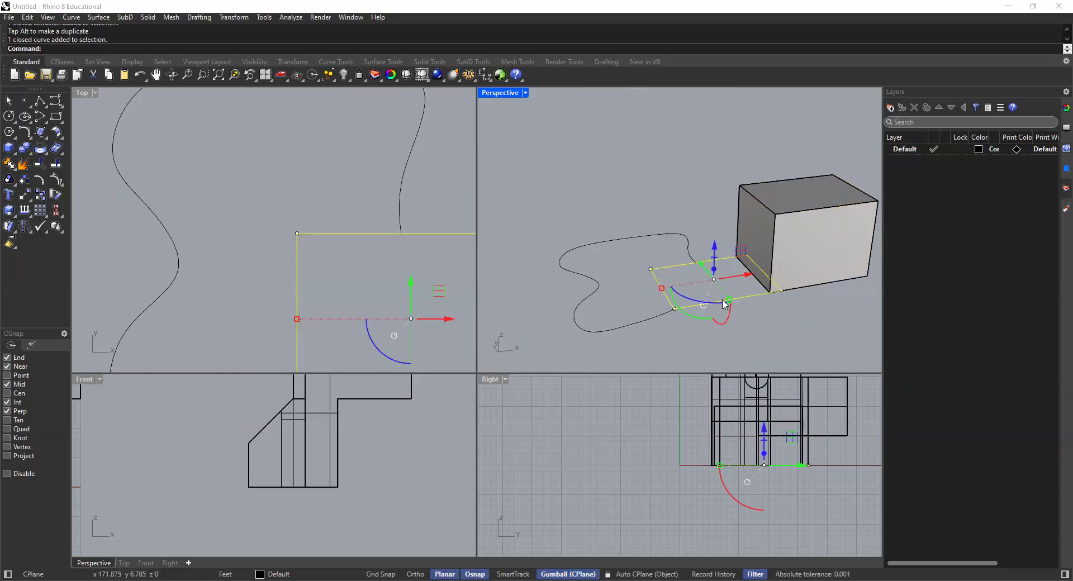
pyautogui.press('Delete')
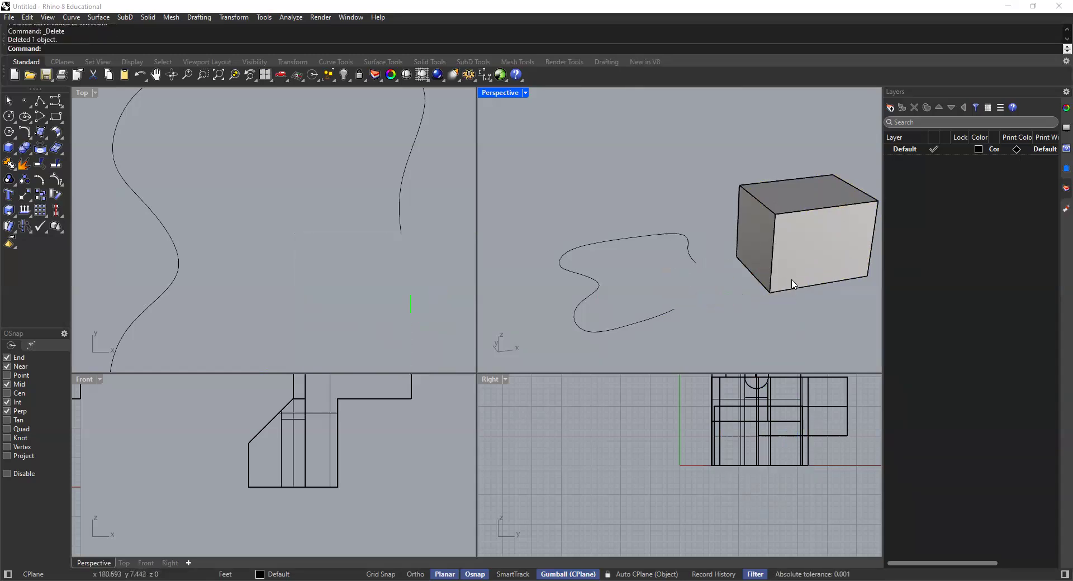
# Step: Check the freeform curve's open ends by selecting it, and undo the rectangle deletion and the box move
pyautogui.click(749, 251)
pyautogui.click(657, 272)
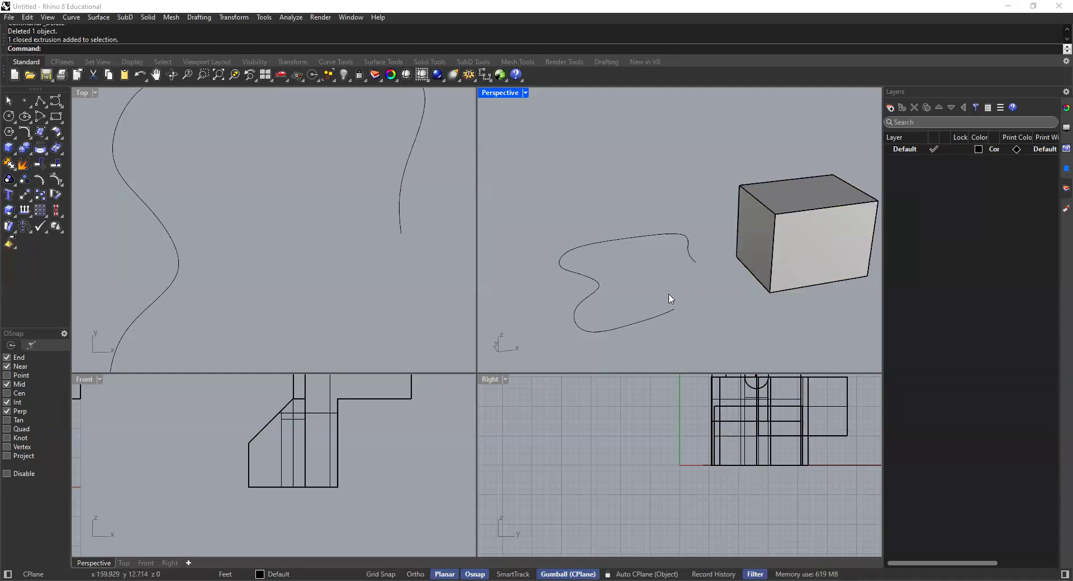
pyautogui.click(690, 243)
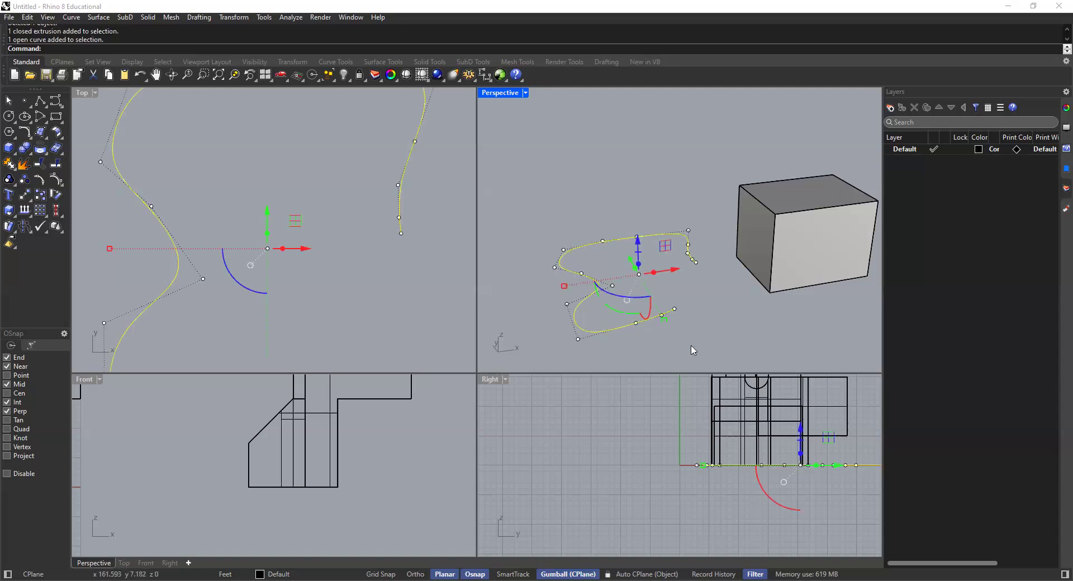
pyautogui.press('F10')
pyautogui.press('Escape')
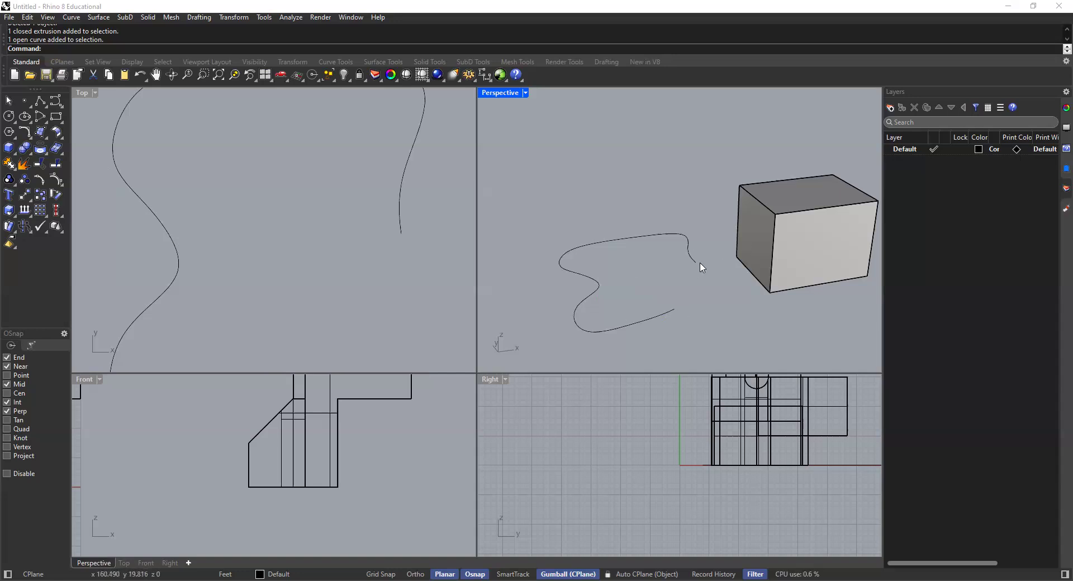
pyautogui.click(660, 317)
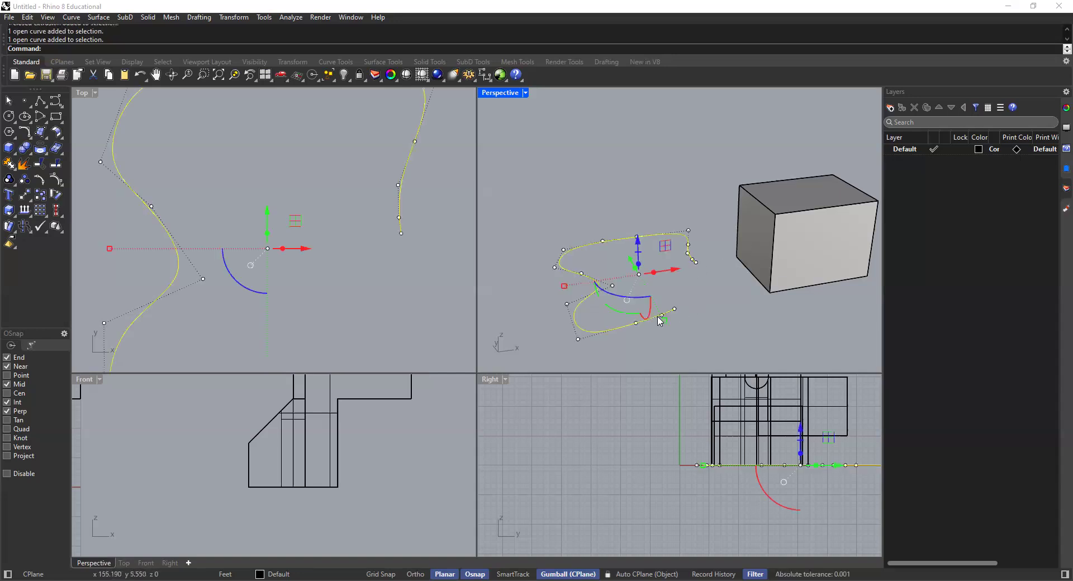
pyautogui.click(708, 237)
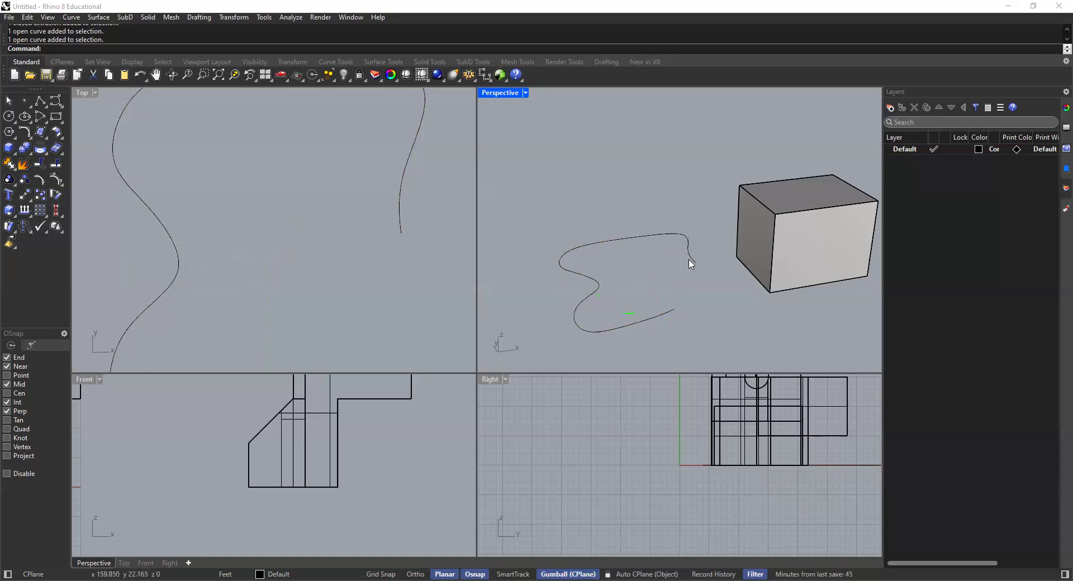
pyautogui.hotkey('ctrl', 'z')
pyautogui.hotkey('ctrl', 'z')
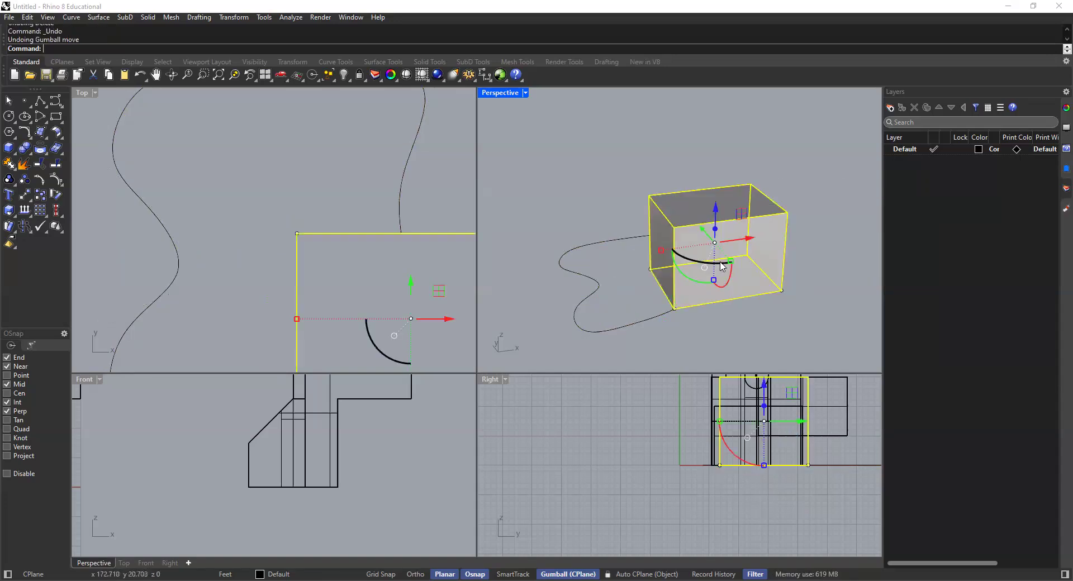
# Step: Delete the base rectangle curve under the box, keeping the extruded solid
pyautogui.click(624, 161)
pyautogui.scroll(2, 662, 270)
pyautogui.click(661, 293)
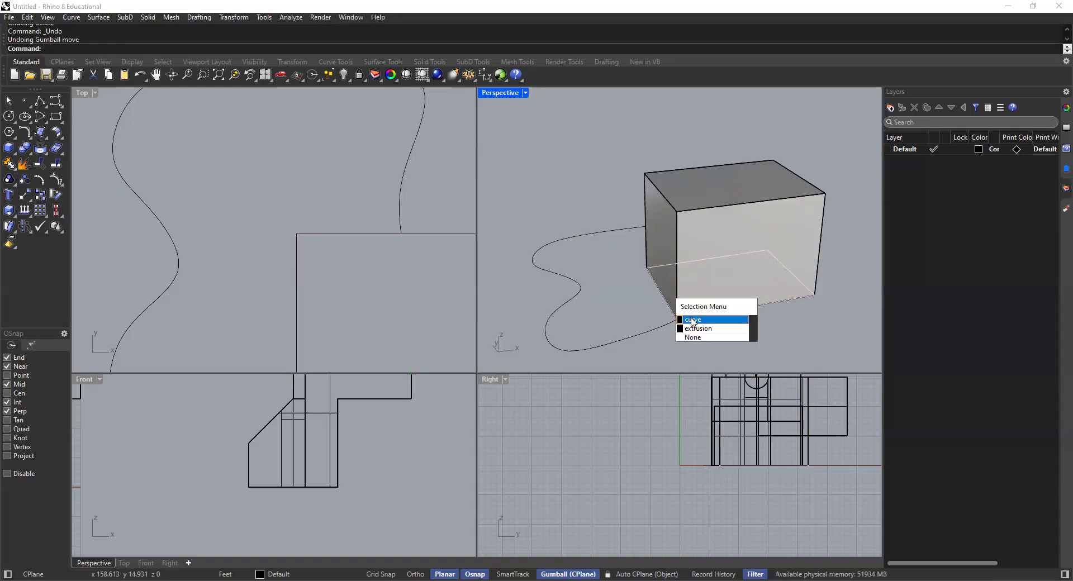
pyautogui.click(693, 320)
pyautogui.press('Delete')
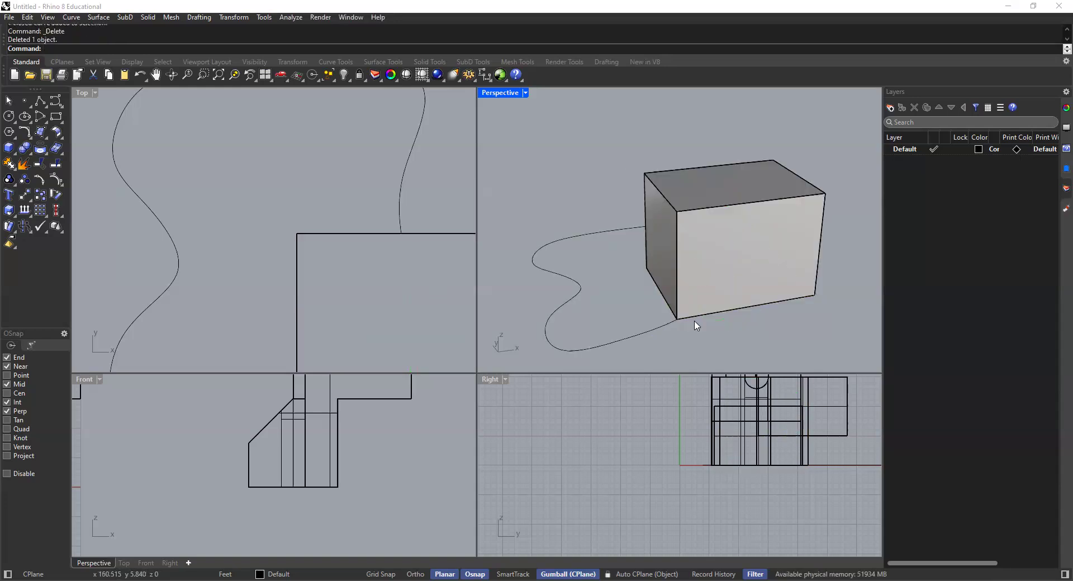
# Step: Draw a polyline along the box's base from the curve's start corner through the adjacent rear corner to the curve's other end
pyautogui.click(40, 102)
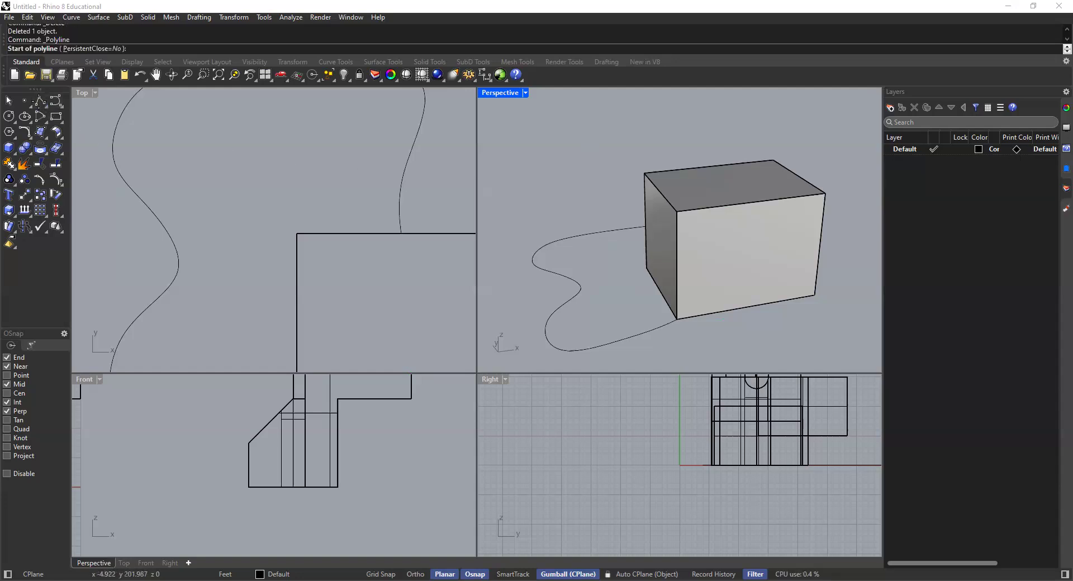
pyautogui.click(678, 321)
pyautogui.moveTo(643, 271); pyautogui.dragTo(661, 213, button='right')
pyautogui.scroll(6, 649, 234)
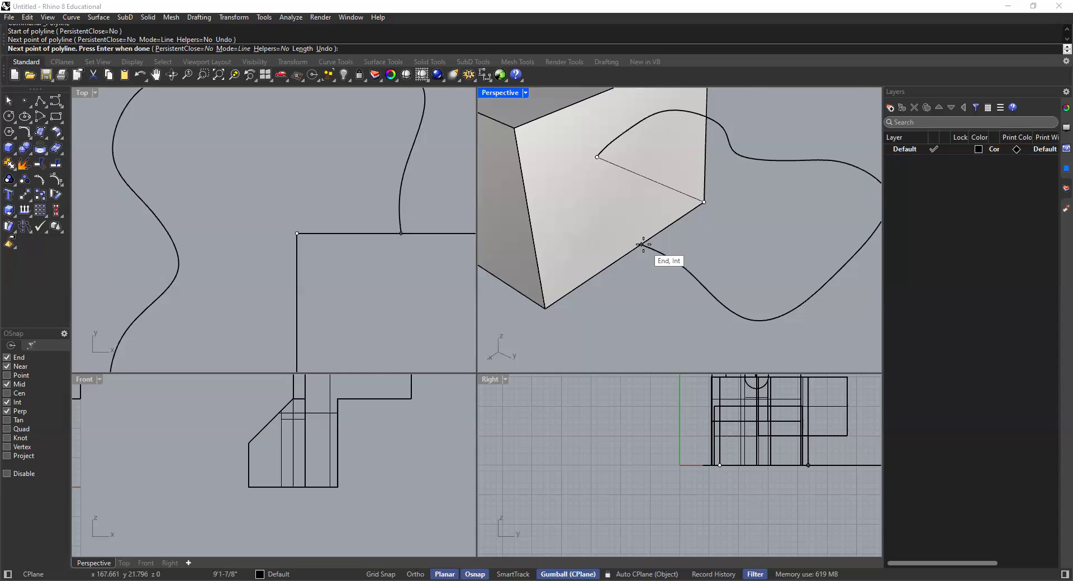
pyautogui.click(643, 244)
pyautogui.press('Return')
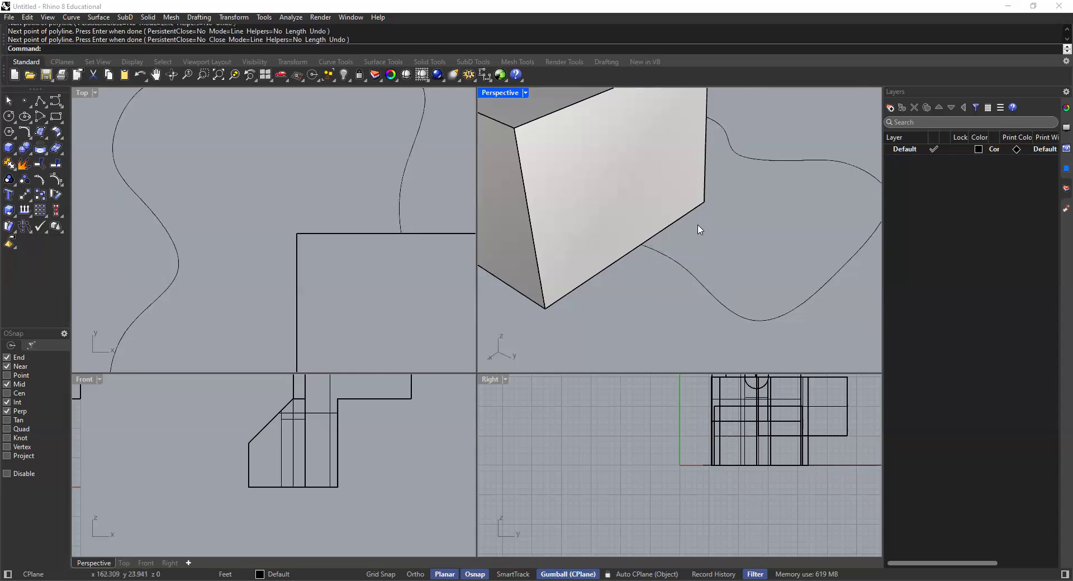
# Step: Join the freeform curve and the polyline along the box's base into one closed curve
pyautogui.scroll(-4, 700, 229)
pyautogui.moveTo(714, 237); pyautogui.dragTo(641, 262, button='right')
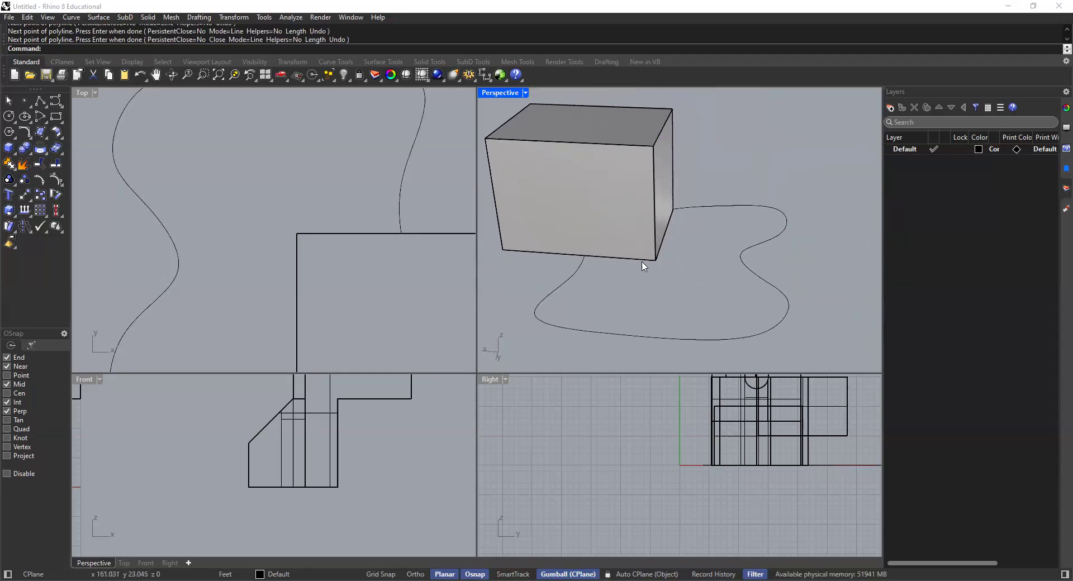
pyautogui.click(695, 207)
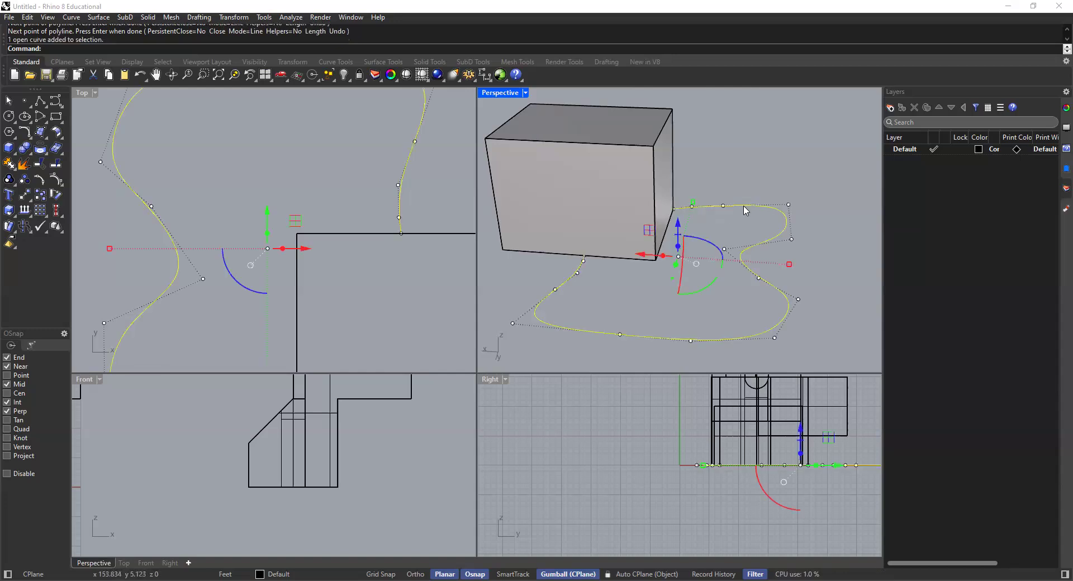
pyautogui.click(625, 260)
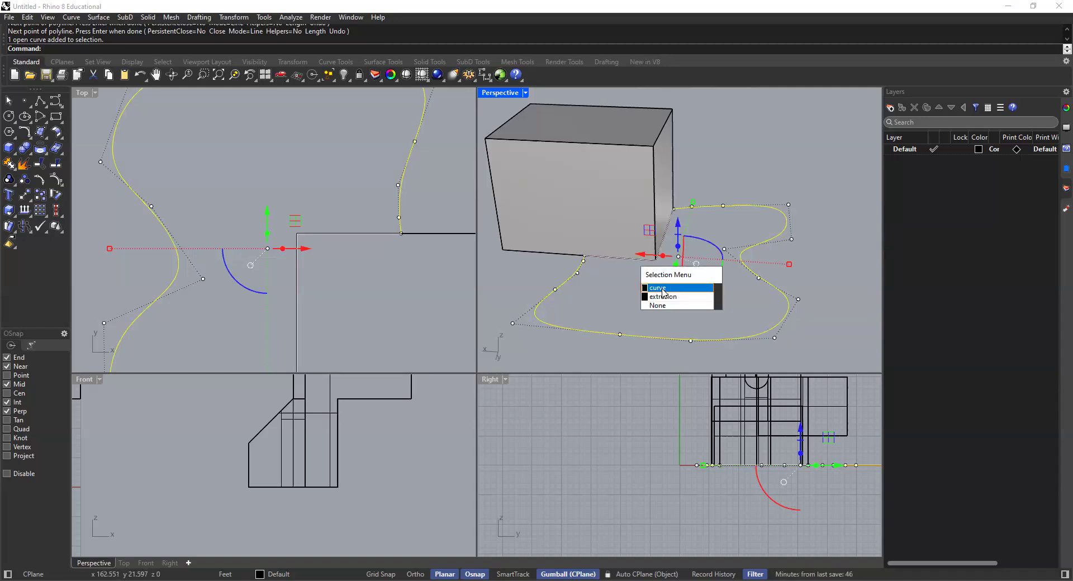
pyautogui.click(662, 289)
pyautogui.scroll(-4, 677, 299)
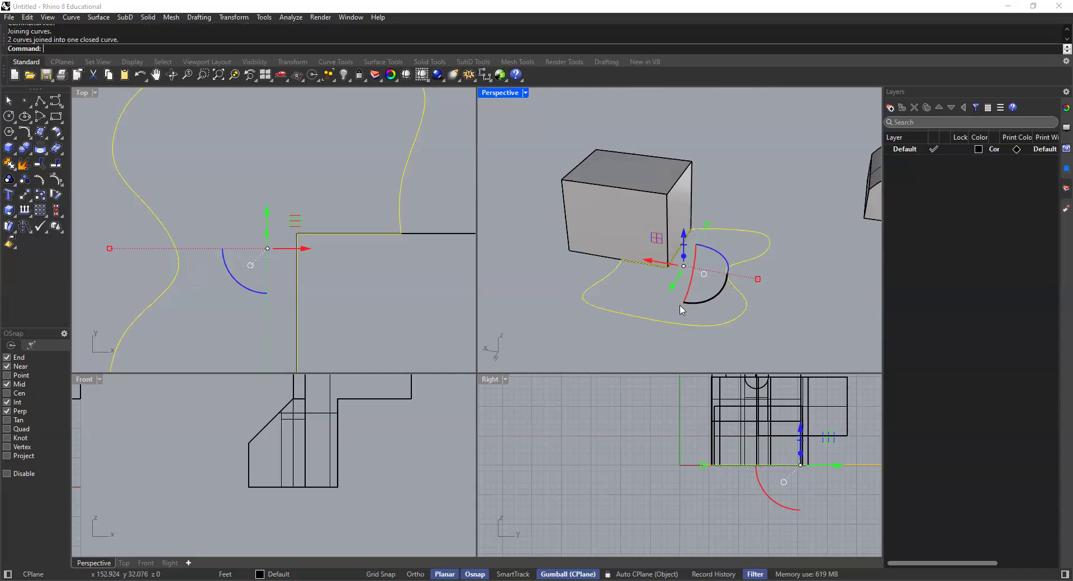
pyautogui.press('Return')
pyautogui.click(724, 229)
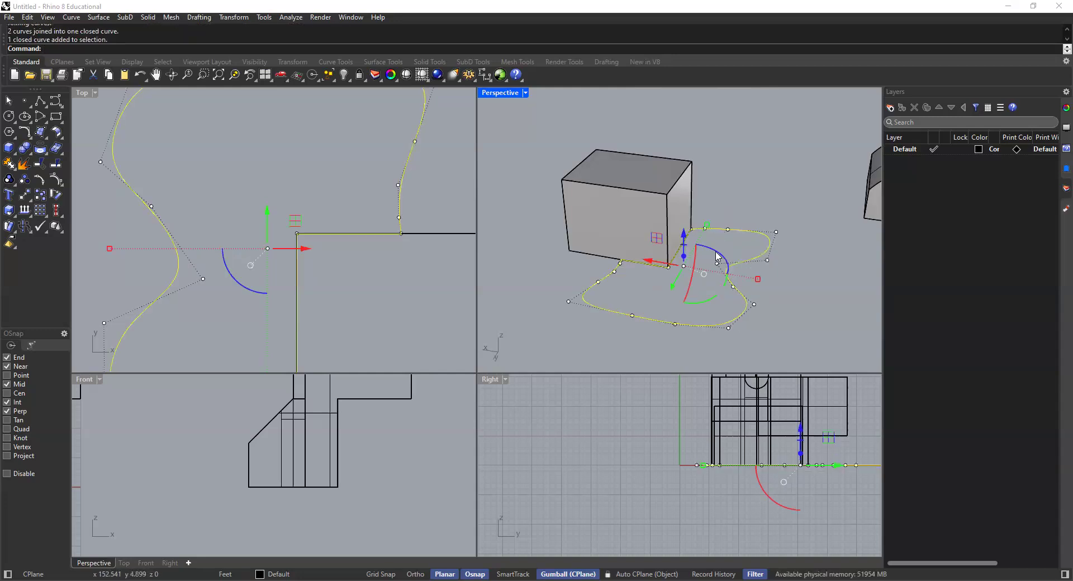
pyautogui.press('Escape')
# Step: Extrude the joined closed curve 15' upward as a solid beside the box
pyautogui.click(738, 234)
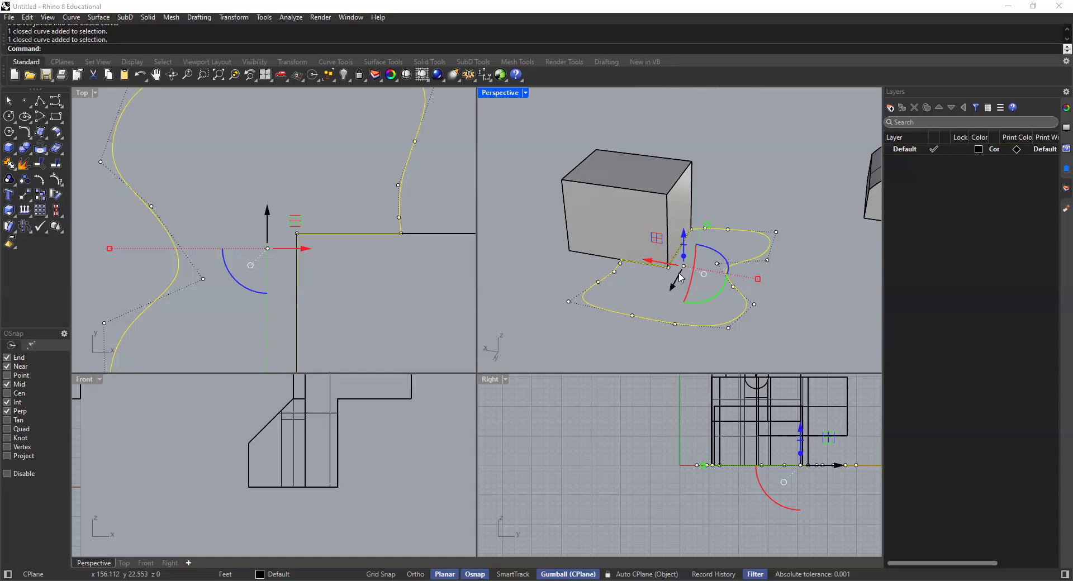
pyautogui.write('ExtrudeCrv')
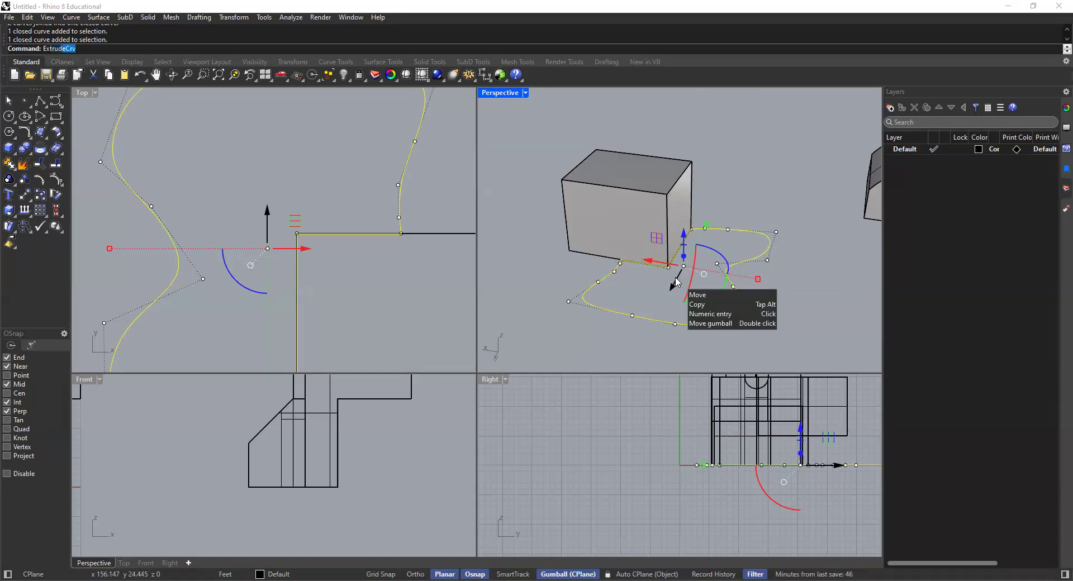
pyautogui.press('Return')
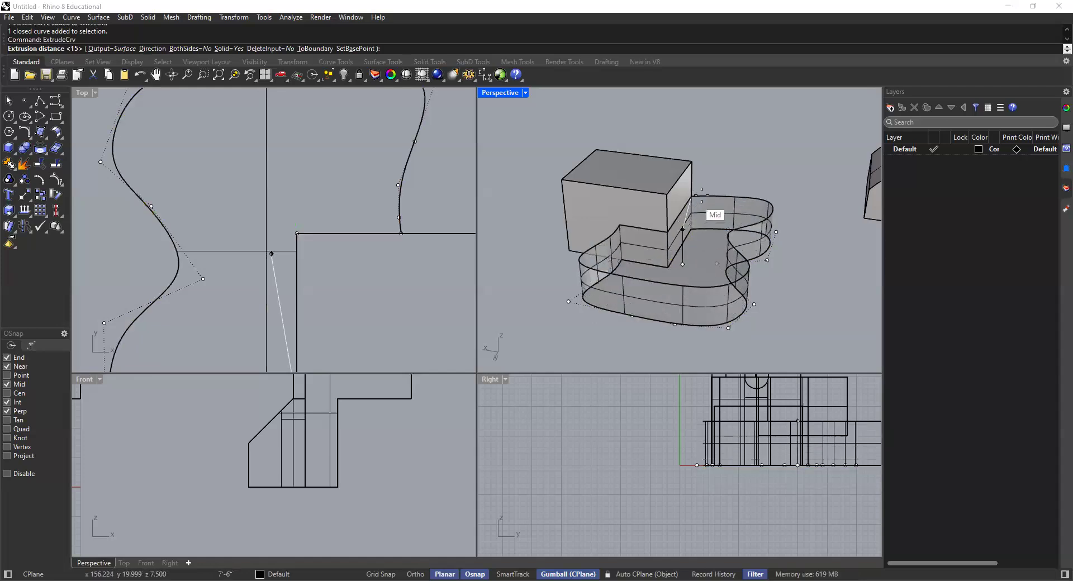
pyautogui.write('15')
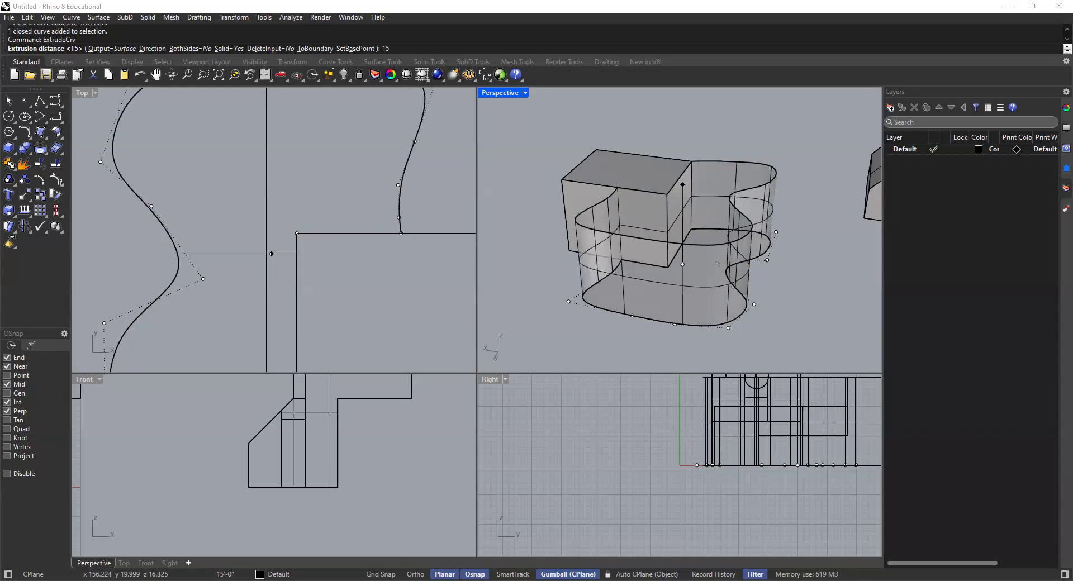
pyautogui.press('Return')
pyautogui.press('Escape')
# Step: Move the box, the freeform extrusion and its outline curve together along the X axis, farther from the neighbouring solid
pyautogui.moveTo(733, 137); pyautogui.dragTo(622, 263, button='right')
pyautogui.scroll(-6, 622, 263)
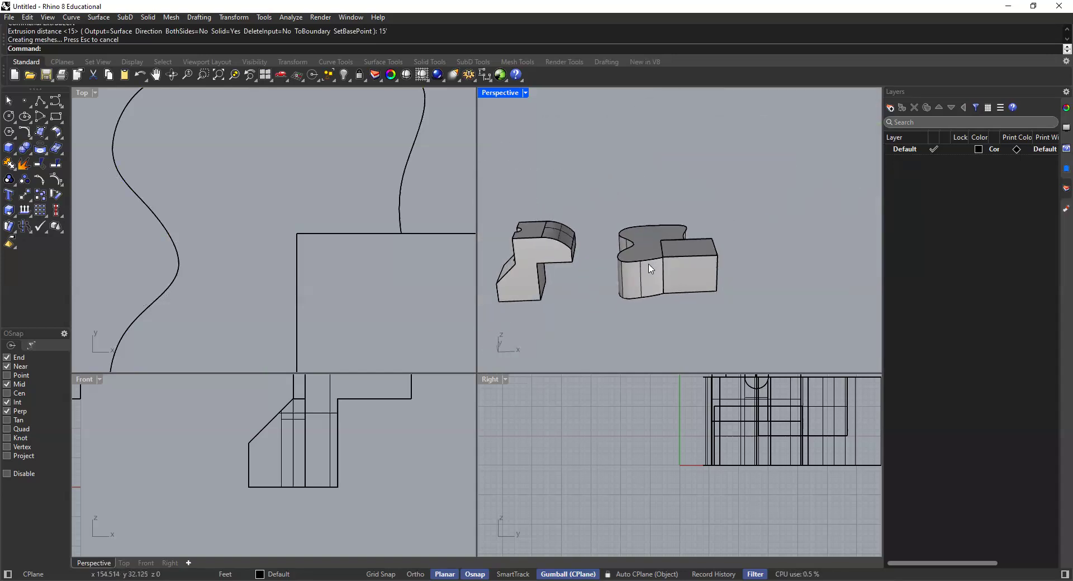
pyautogui.scroll(-3, 601, 274)
pyautogui.scroll(1, 604, 278)
pyautogui.moveTo(676, 222); pyautogui.dragTo(570, 311)
pyautogui.moveTo(648, 264); pyautogui.dragTo(714, 271)
pyautogui.click(727, 287)
# Step: Boolean union the box and the freeform extrusion into one solid
pyautogui.scroll(5, 723, 261)
pyautogui.scroll(2, 662, 272)
pyautogui.moveTo(622, 283); pyautogui.dragTo(633, 280, button='right')
pyautogui.moveTo(701, 334); pyautogui.dragTo(609, 227, button='right')
pyautogui.scroll(3, 663, 267)
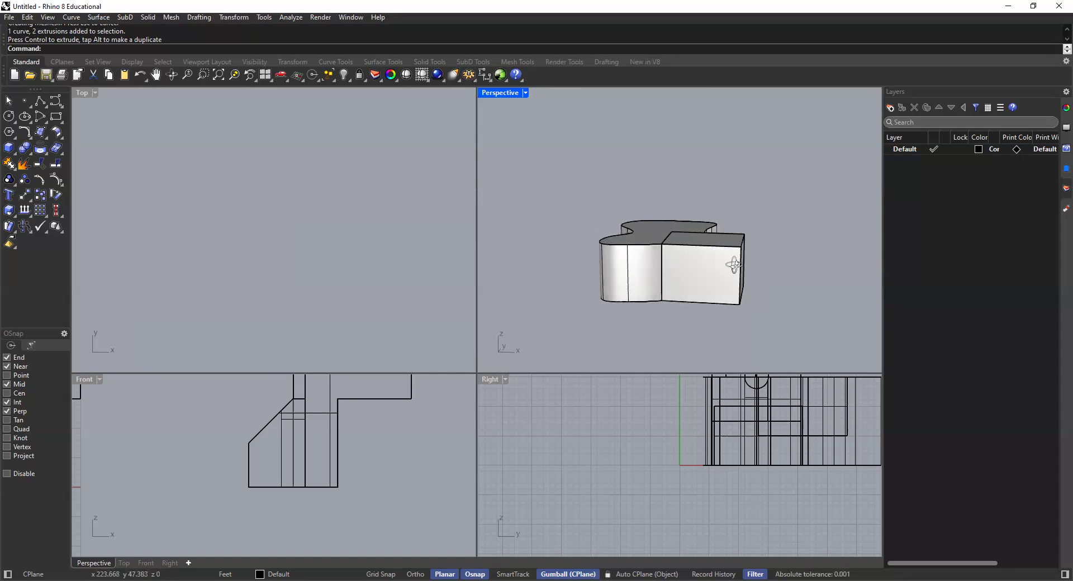
pyautogui.moveTo(728, 270); pyautogui.dragTo(706, 278, button='right')
pyautogui.click(707, 278)
pyautogui.keyDown('shift'); pyautogui.click(652, 230); pyautogui.keyUp('shift')
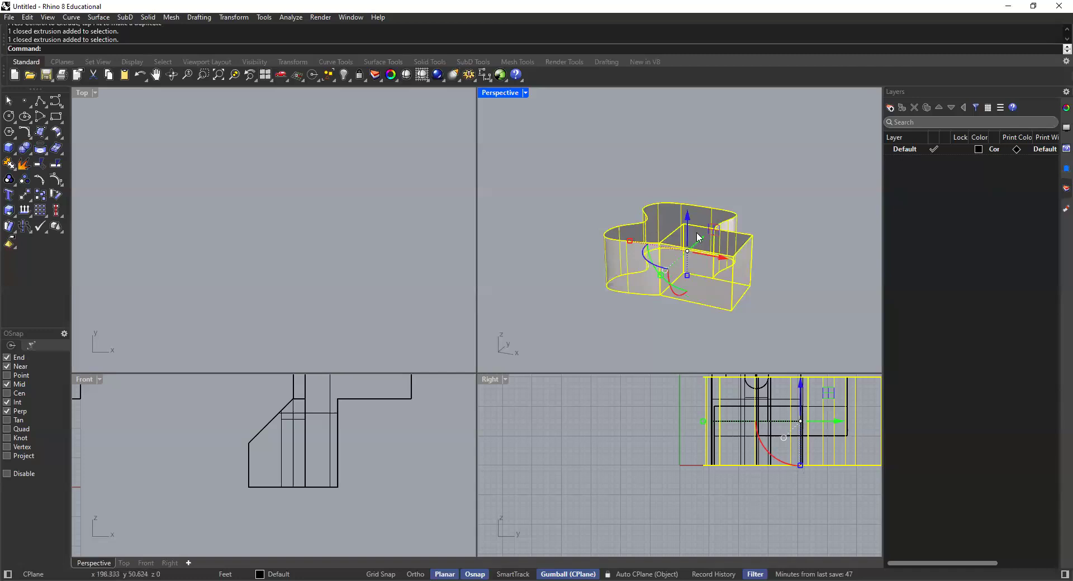
pyautogui.click(26, 146)
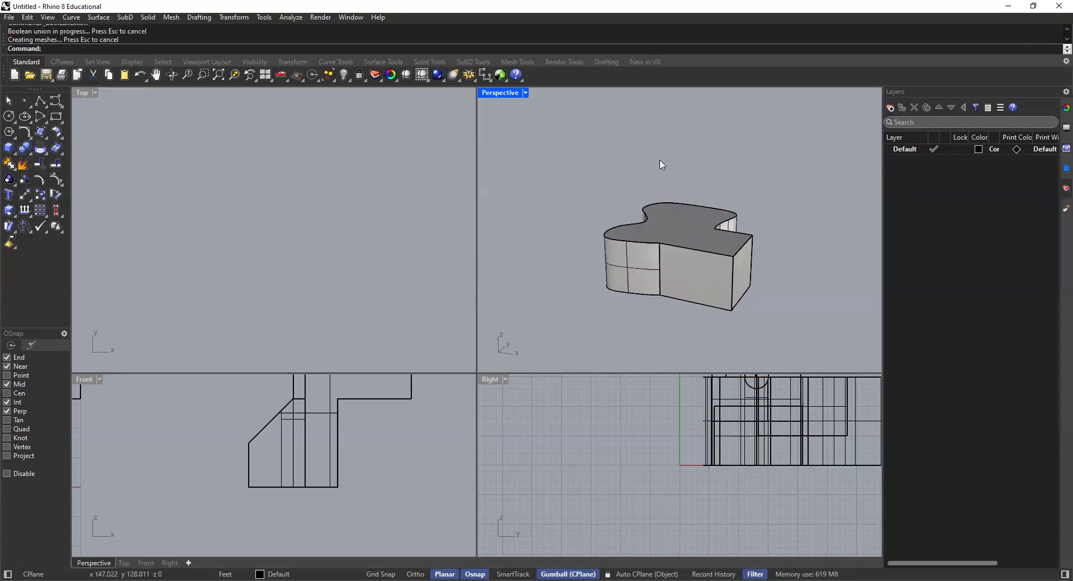
# Step: Set the Front and Top viewports to Shaded display
pyautogui.moveTo(727, 250); pyautogui.dragTo(749, 241, button='right')
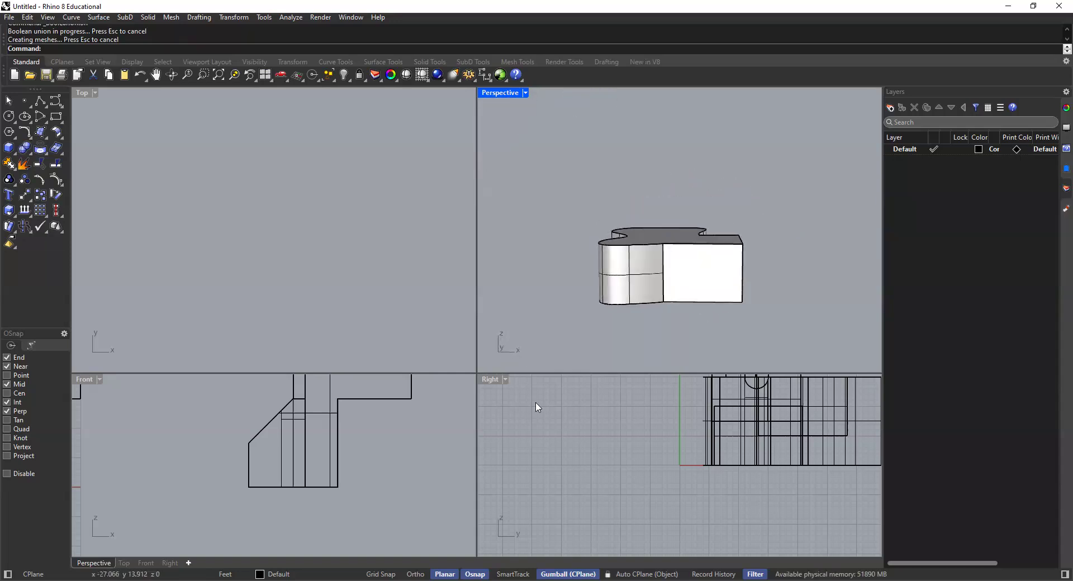
pyautogui.scroll(-8, 615, 423)
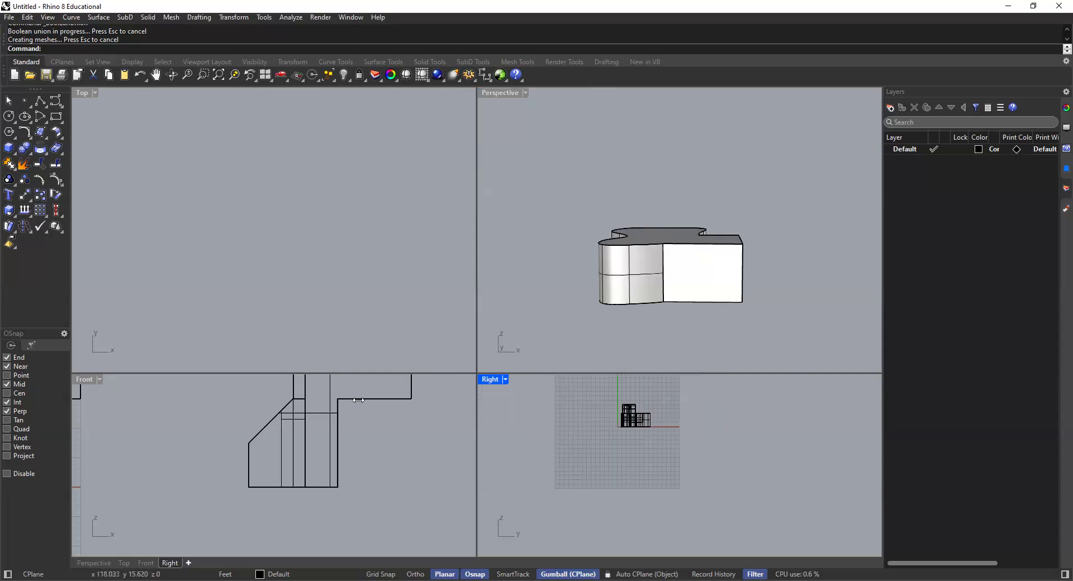
pyautogui.scroll(-6, 358, 400)
pyautogui.scroll(5, 414, 408)
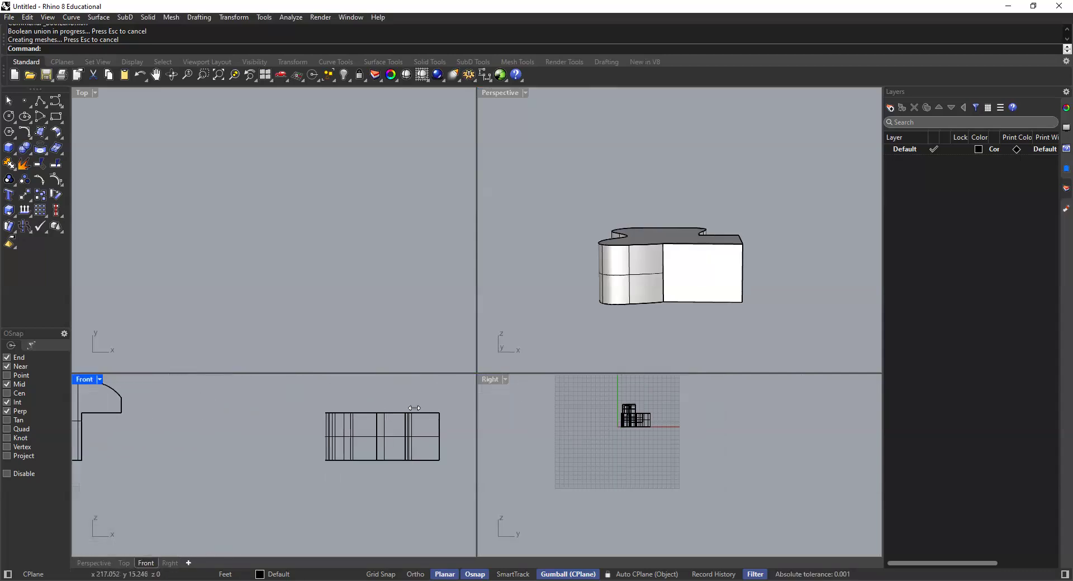
pyautogui.click(99, 380)
pyautogui.click(133, 202)
pyautogui.scroll(-3, 419, 439)
pyautogui.moveTo(343, 452); pyautogui.dragTo(308, 472, button='right')
pyautogui.scroll(-5, 330, 270)
pyautogui.scroll(3, 335, 269)
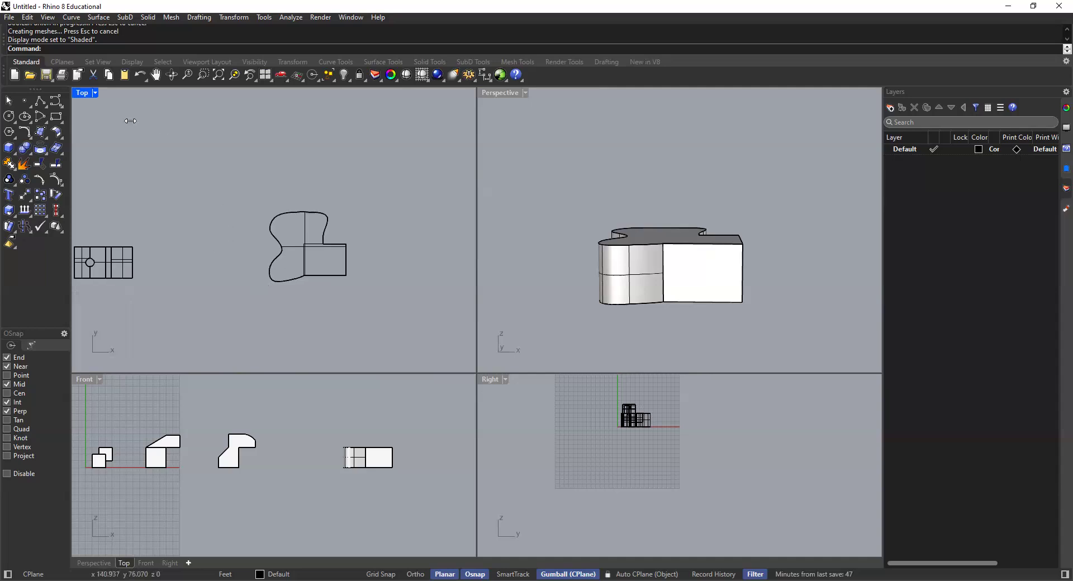
pyautogui.click(96, 94)
pyautogui.click(112, 146)
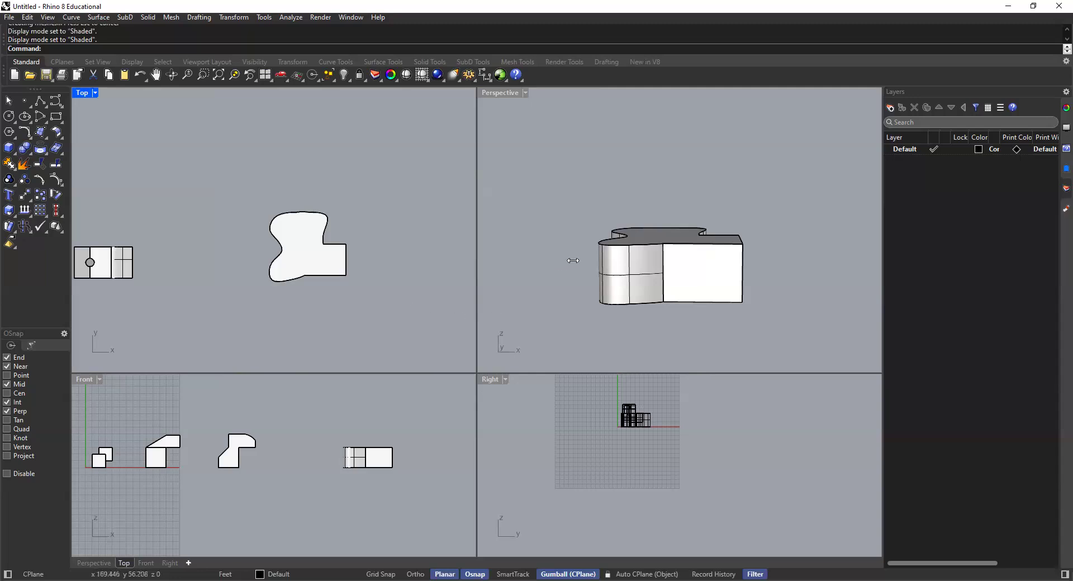
# Step: Start a control point curve and examine the merged solid and the earlier notched solid in the Front and Perspective views
pyautogui.moveTo(657, 275); pyautogui.dragTo(682, 289, button='right')
pyautogui.scroll(-6, 640, 296)
pyautogui.scroll(4, 627, 290)
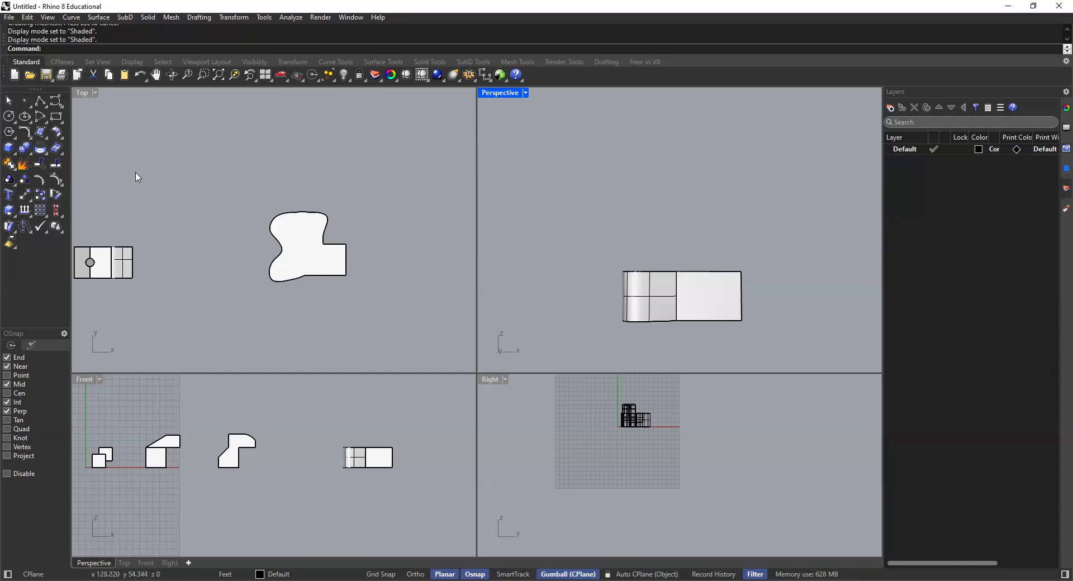
pyautogui.click(57, 105)
pyautogui.scroll(-3, 574, 262)
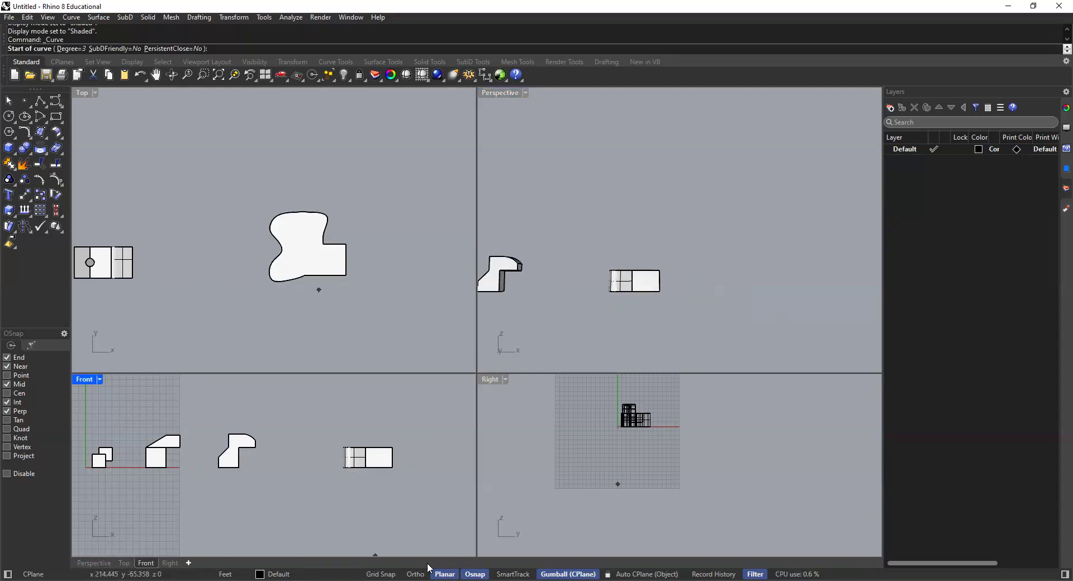
pyautogui.scroll(5, 347, 500)
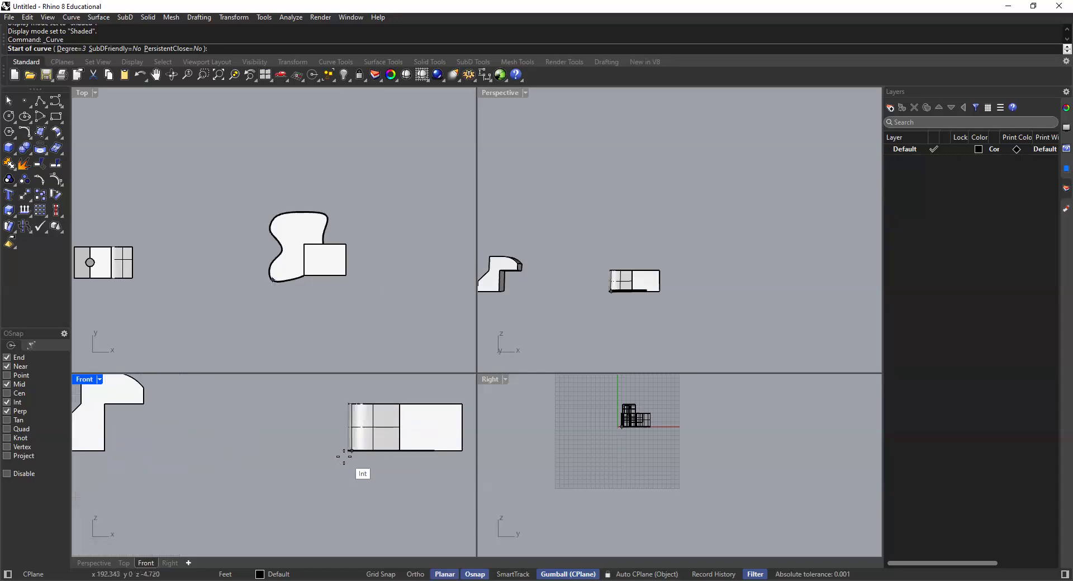
pyautogui.scroll(-3, 339, 433)
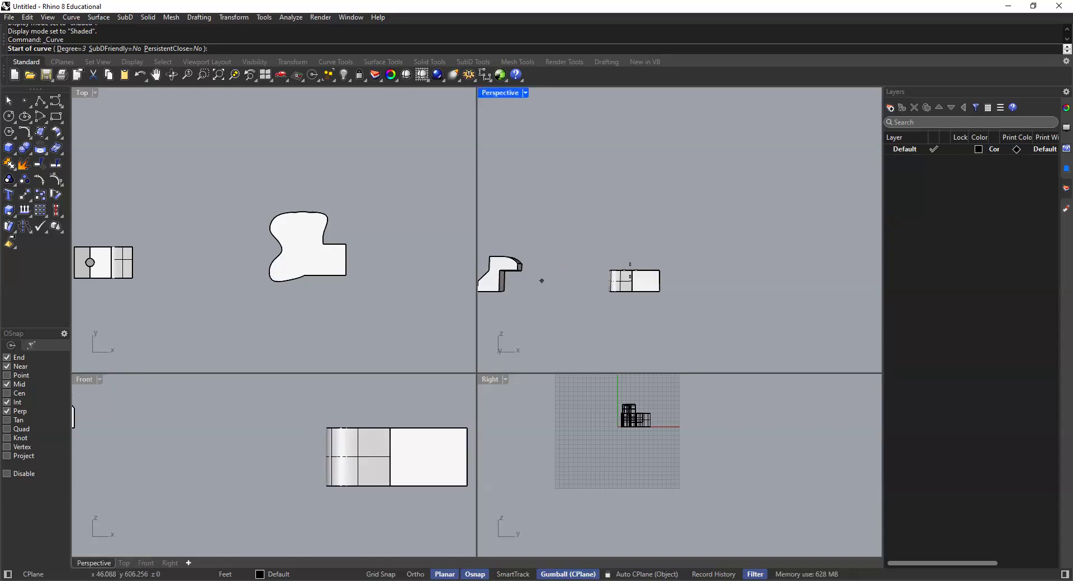
pyautogui.scroll(3, 581, 285)
pyautogui.scroll(-2, 590, 287)
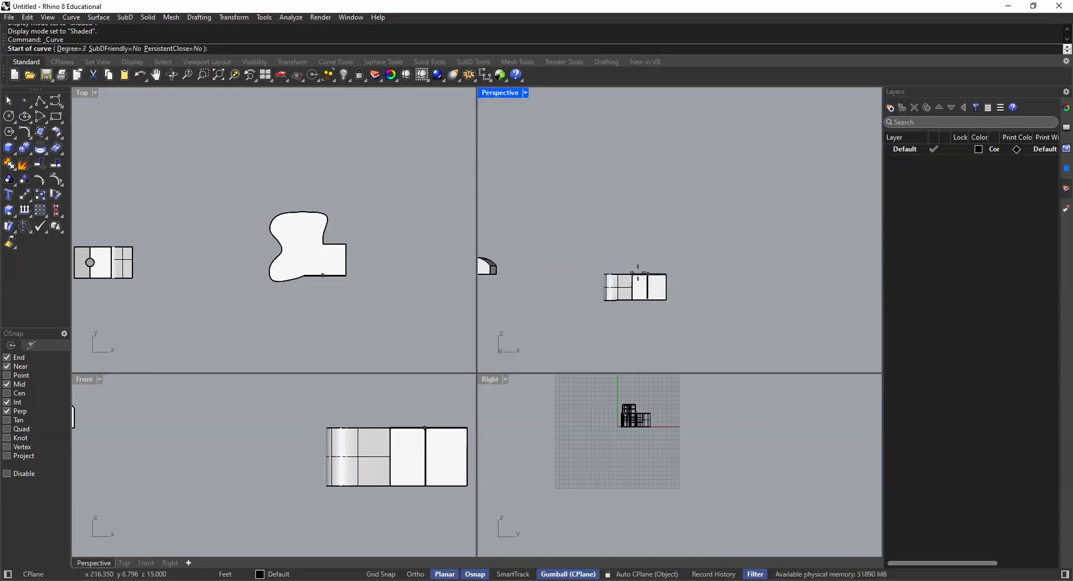
pyautogui.scroll(-2, 622, 287)
pyautogui.scroll(6, 636, 272)
pyautogui.moveTo(630, 283); pyautogui.dragTo(570, 329, button='right')
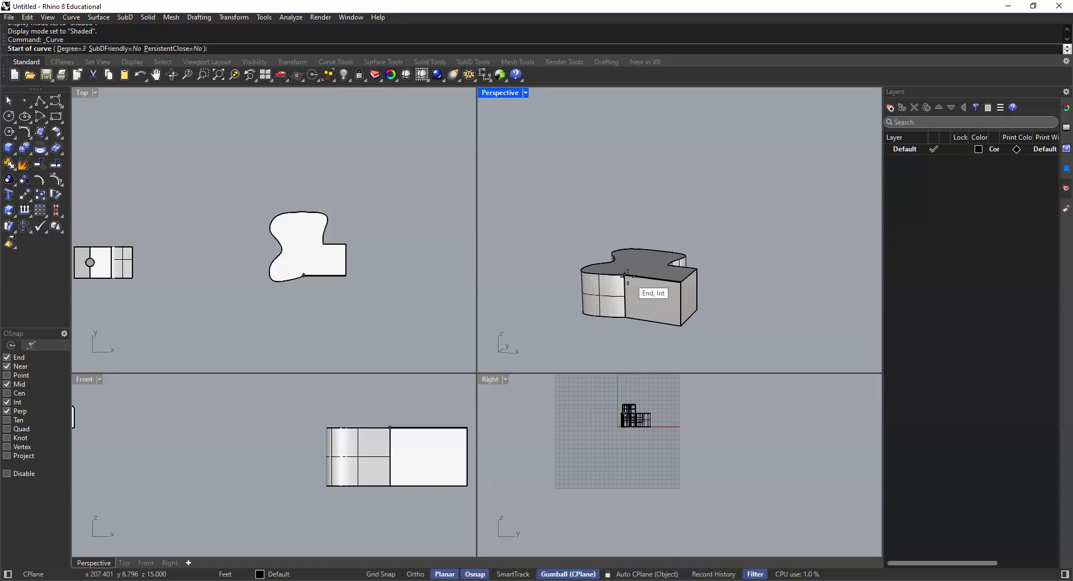
pyautogui.scroll(-4, 624, 288)
pyautogui.keyDown('shift'); pyautogui.moveTo(542, 271); pyautogui.dragTo(643, 304, button='right'); pyautogui.keyUp('shift')
pyautogui.scroll(6, 639, 285)
pyautogui.scroll(4, 697, 293)
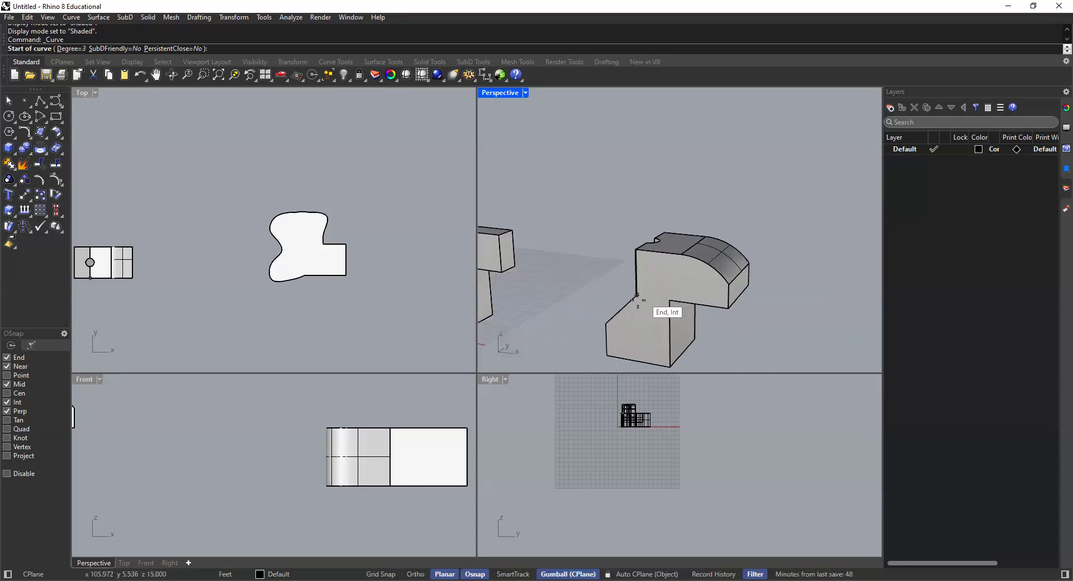
pyautogui.scroll(-2, 696, 310)
pyautogui.scroll(-6, 696, 310)
pyautogui.keyDown('shift'); pyautogui.moveTo(729, 319); pyautogui.dragTo(578, 303, button='right'); pyautogui.keyUp('shift')
pyautogui.moveTo(698, 317); pyautogui.dragTo(680, 364, button='right')
pyautogui.scroll(-1, 327, 420)
pyautogui.scroll(-4, 324, 425)
pyautogui.scroll(6, 348, 434)
pyautogui.keyDown('shift'); pyautogui.moveTo(368, 431); pyautogui.dragTo(363, 432, button='right'); pyautogui.keyUp('shift')
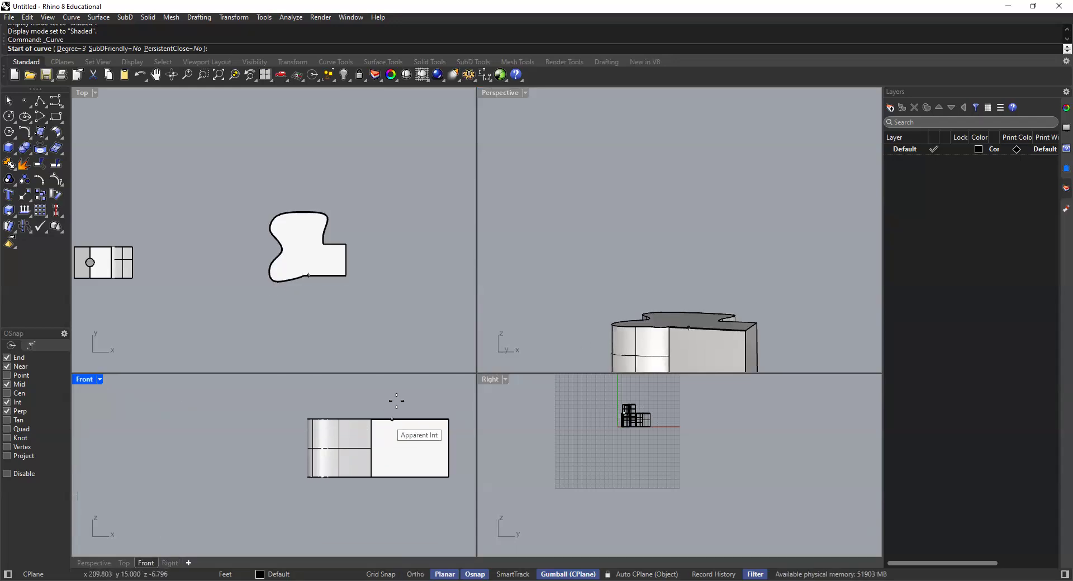
# Step: Turn off object snaps and draw a wavy ten-point curve about 30' wide in the Front view, from beside the merged solid to above its top
pyautogui.click(476, 573)
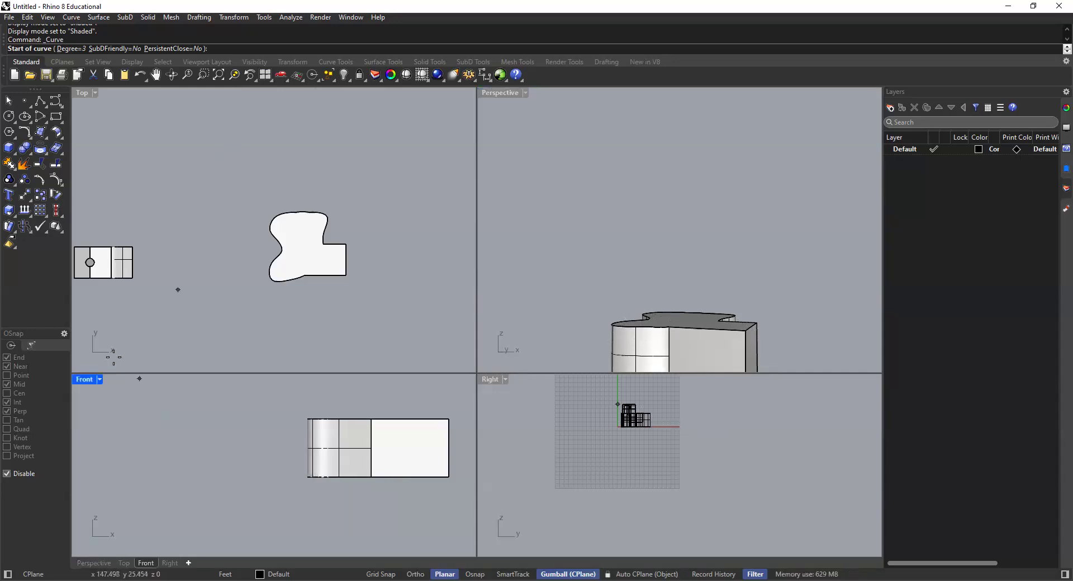
pyautogui.click(274, 453)
pyautogui.click(292, 440)
pyautogui.click(314, 443)
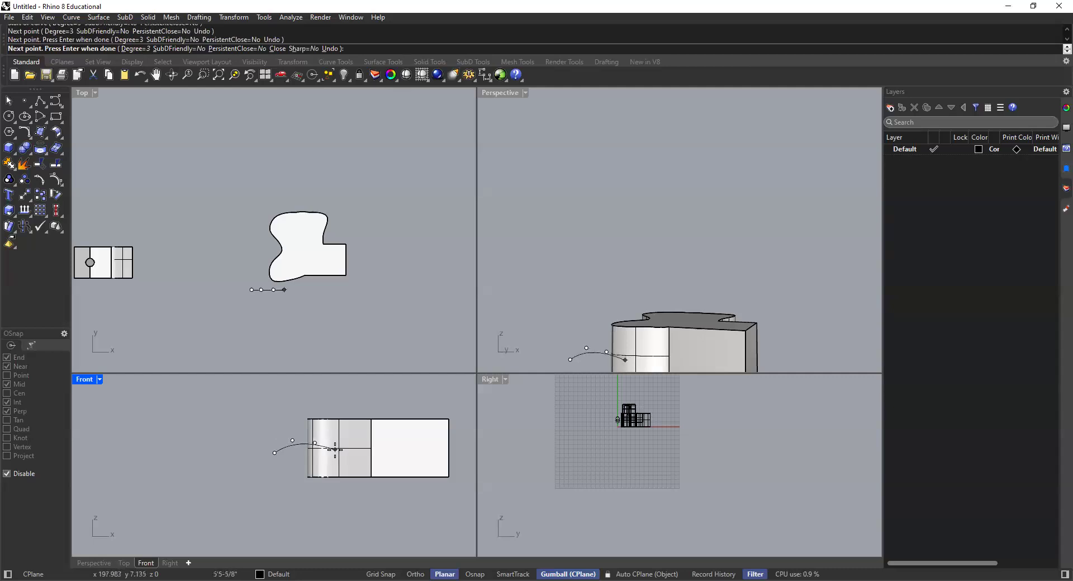
pyautogui.click(335, 443)
pyautogui.click(344, 435)
pyautogui.click(350, 428)
pyautogui.click(364, 429)
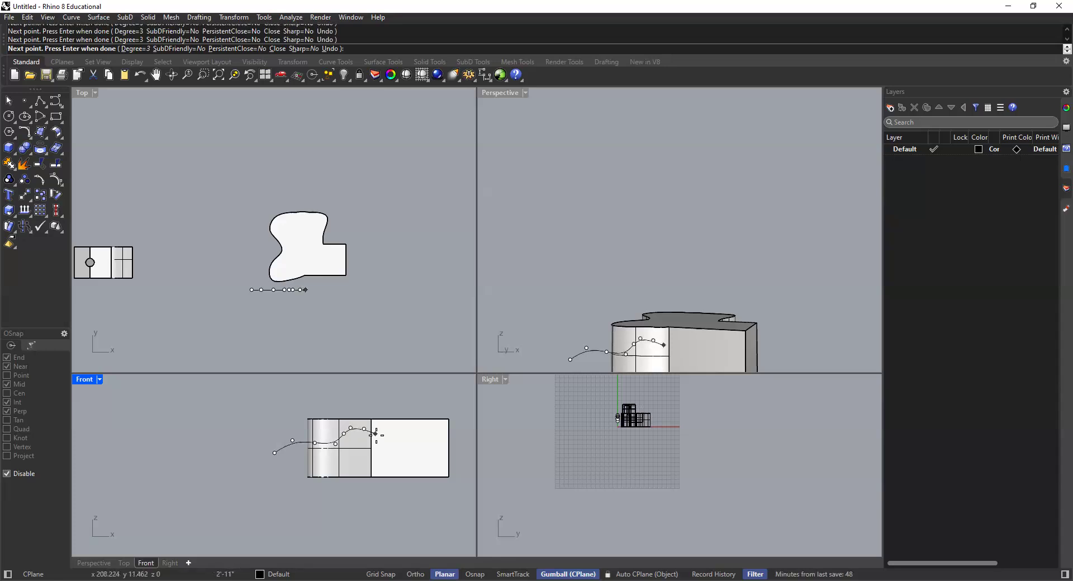
pyautogui.click(378, 433)
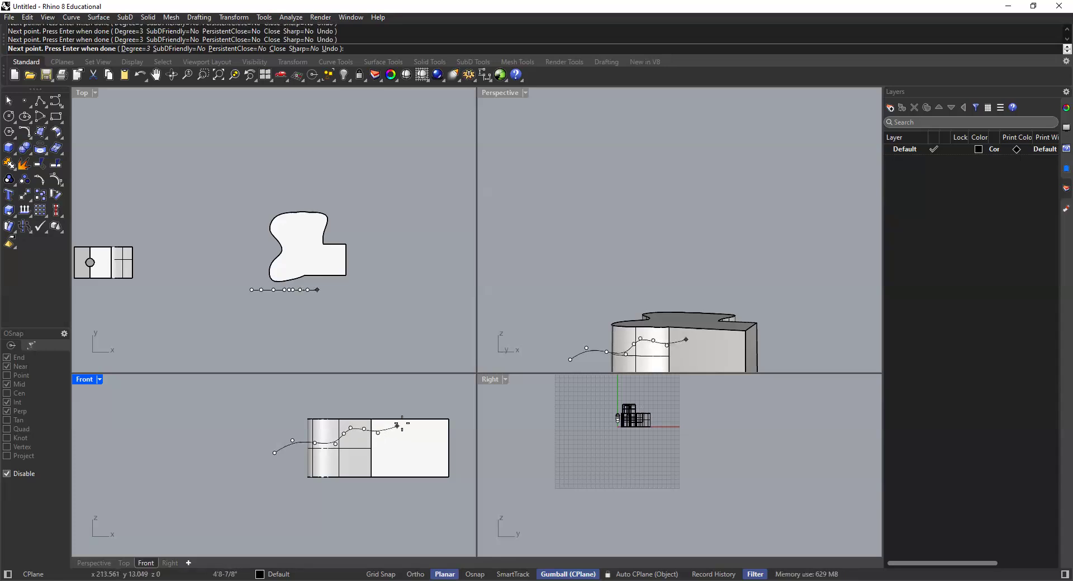
pyautogui.click(393, 425)
pyautogui.click(395, 405)
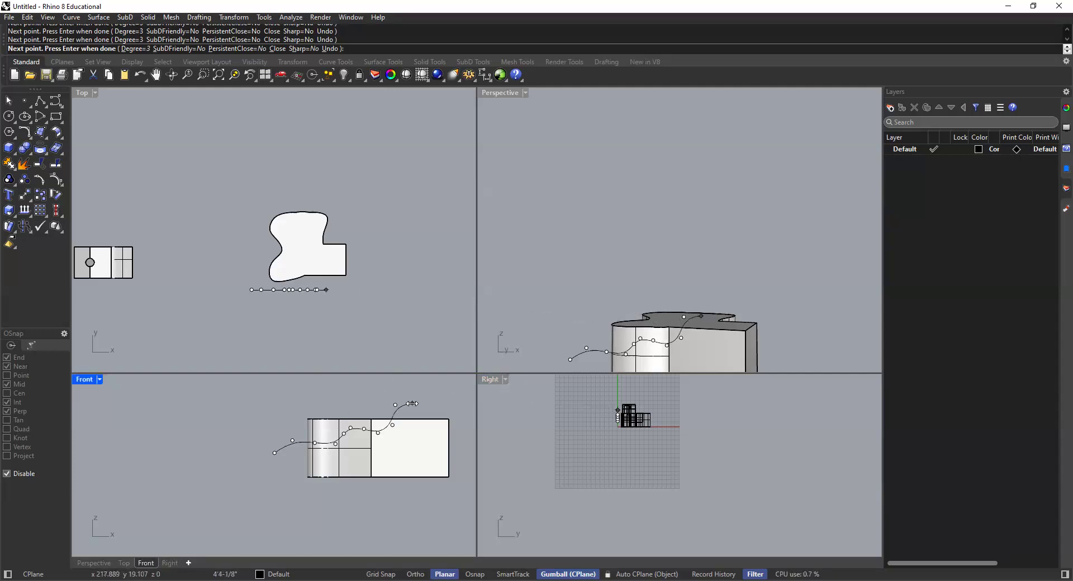
pyautogui.press('Return')
# Step: Check the wavy curve's position relative to the merged solid and turn object snaps back on
pyautogui.click(386, 432)
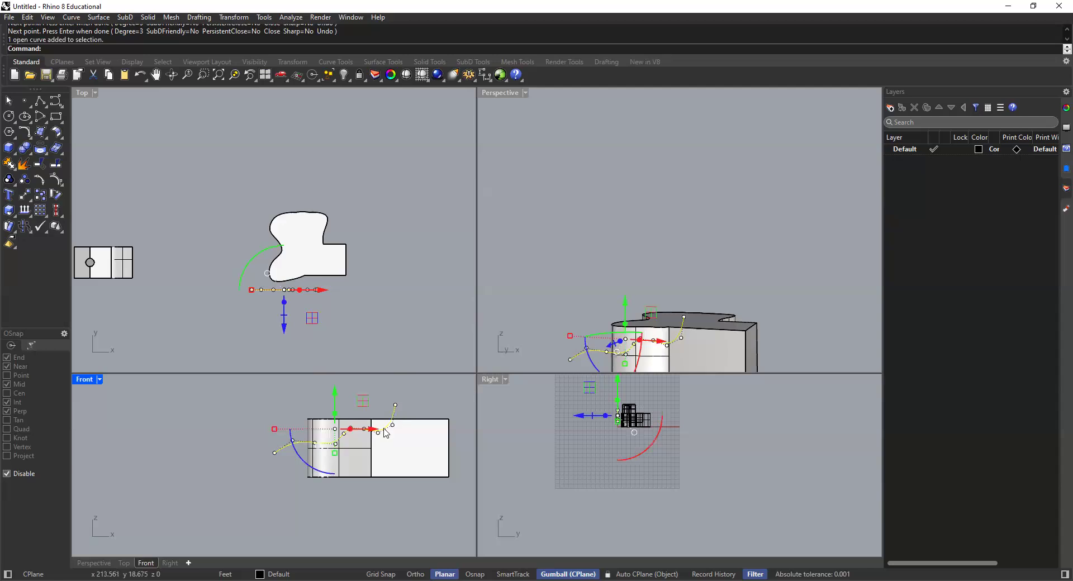
pyautogui.click(416, 386)
pyautogui.click(395, 417)
pyautogui.press('Escape')
pyautogui.moveTo(610, 306); pyautogui.dragTo(555, 304, button='right')
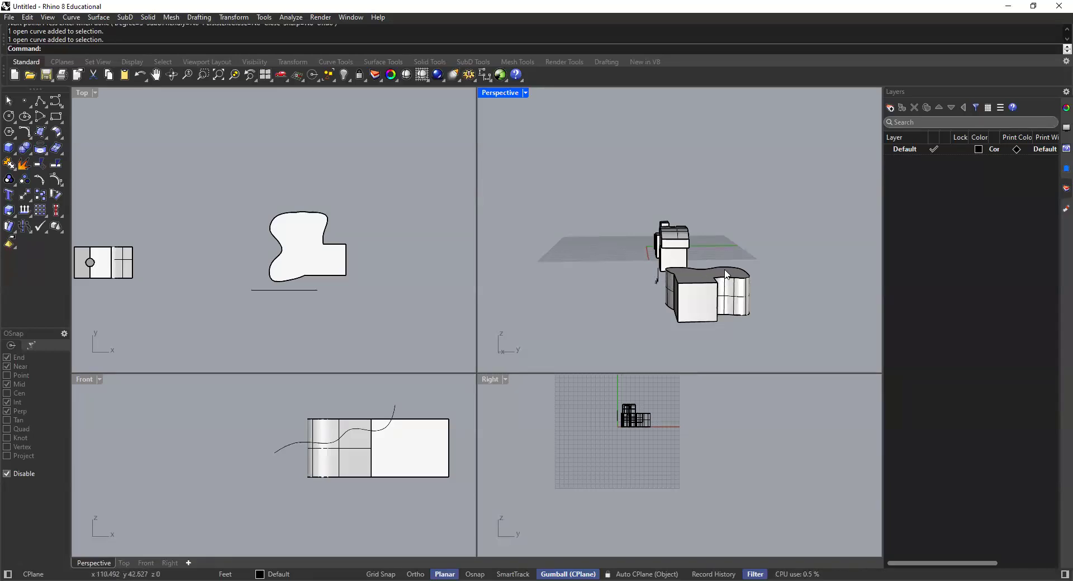
pyautogui.click(331, 413)
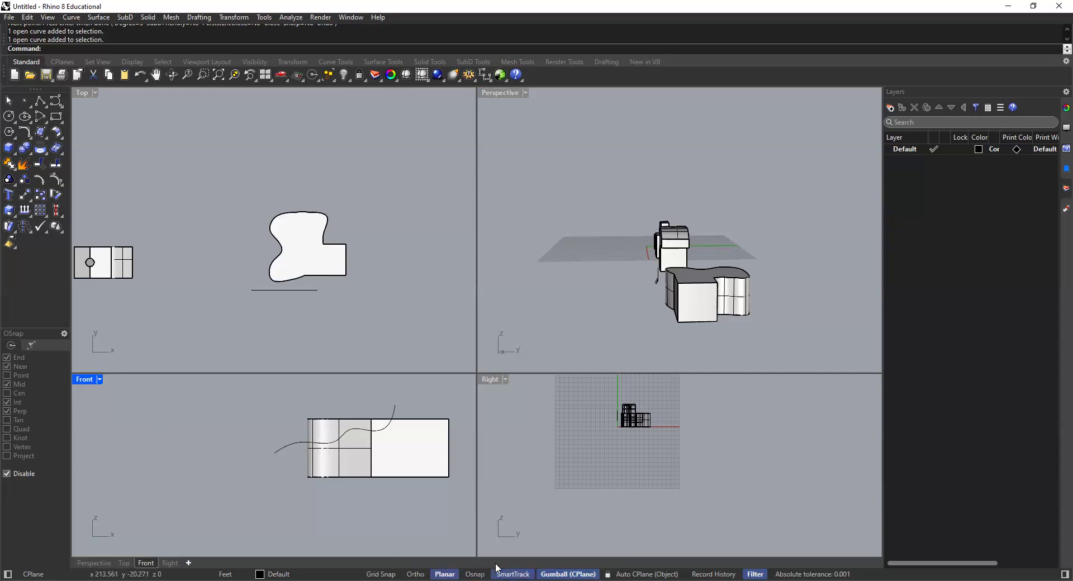
pyautogui.click(474, 570)
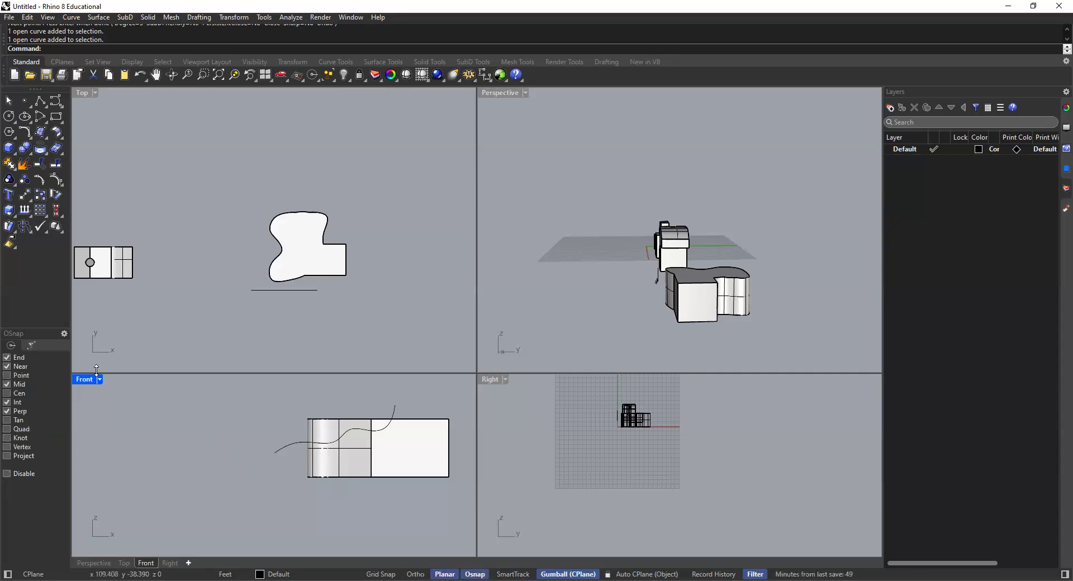
# Step: Draw a polyline in the Front view with Ortho and SmartTrack, about 31' across from the wavy curve's upper end, then about 12'5" down to its lower end
pyautogui.click(40, 101)
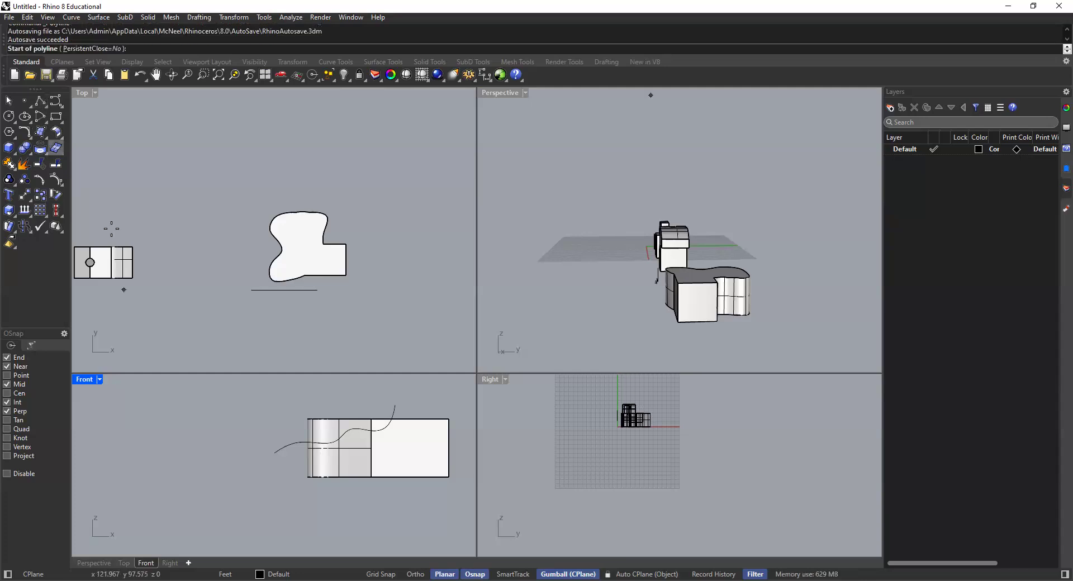
pyautogui.scroll(2, 386, 404)
pyautogui.moveTo(238, 415); pyautogui.dragTo(293, 428, button='right')
pyautogui.scroll(-1, 316, 425)
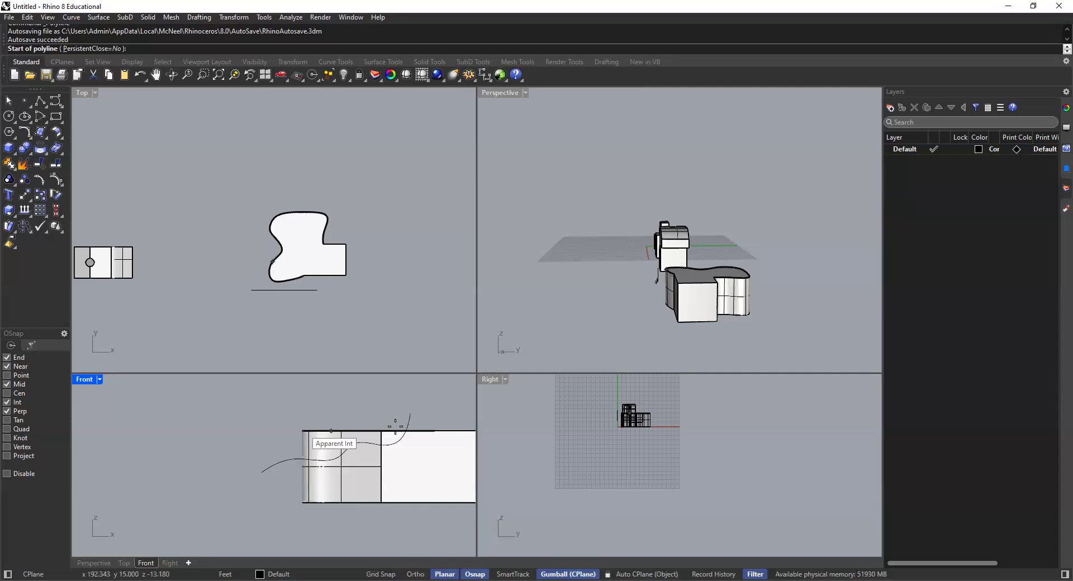
pyautogui.click(411, 414)
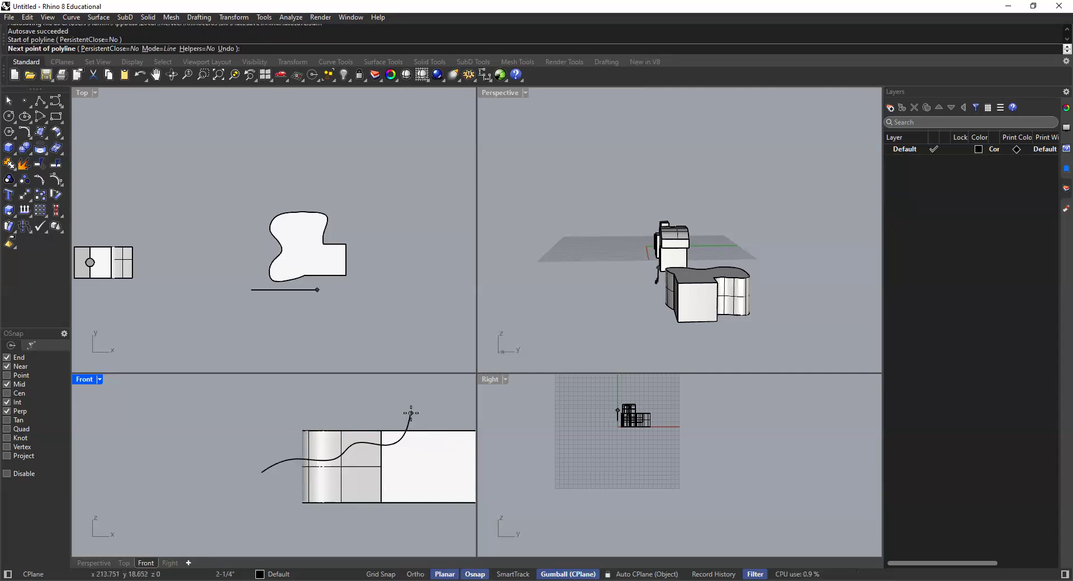
pyautogui.click(412, 570)
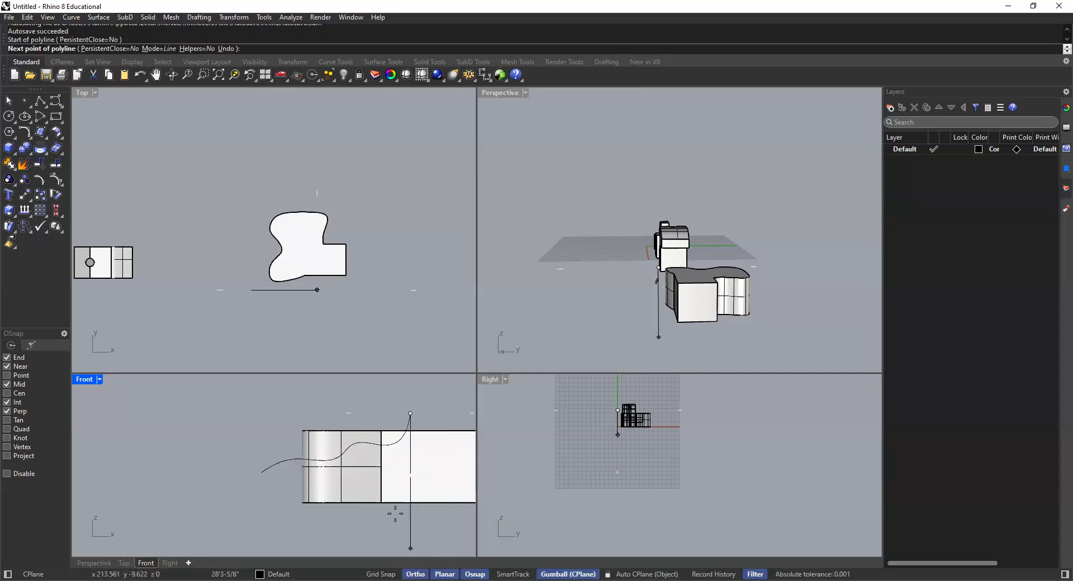
pyautogui.click(261, 414)
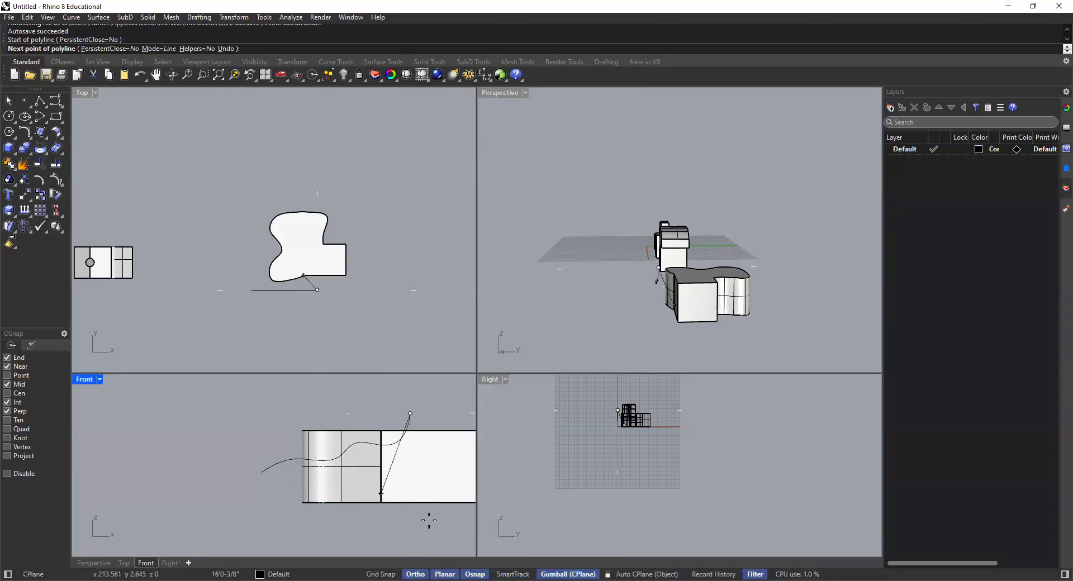
pyautogui.click(510, 570)
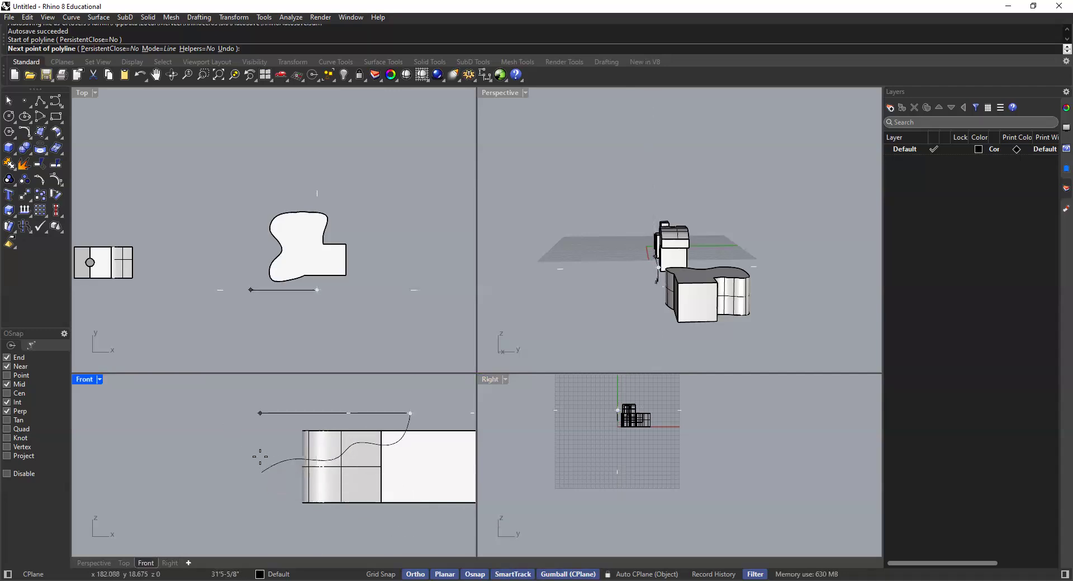
pyautogui.click(262, 413)
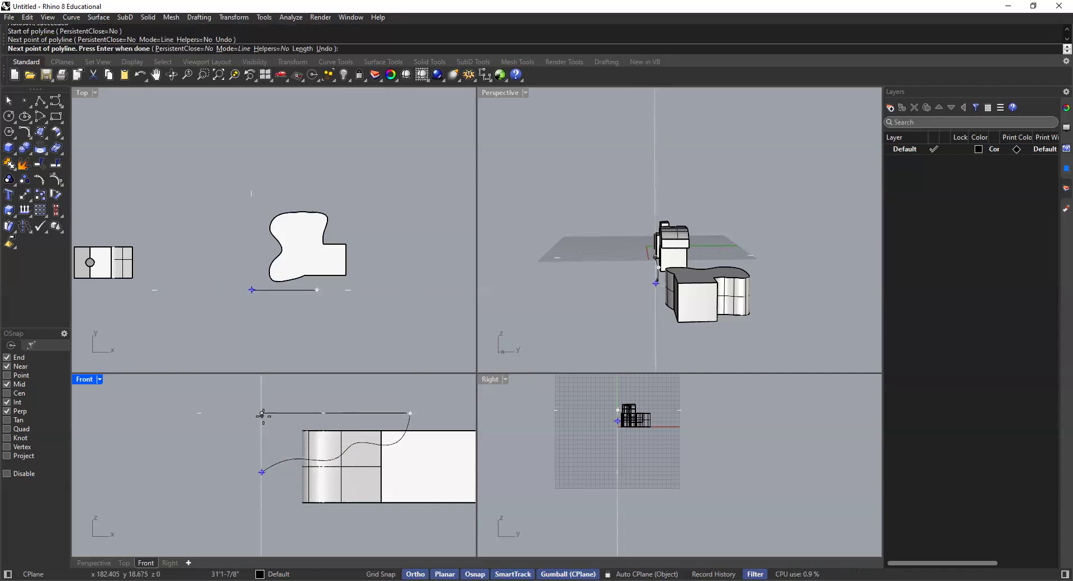
pyautogui.click(262, 472)
pyautogui.press('Return')
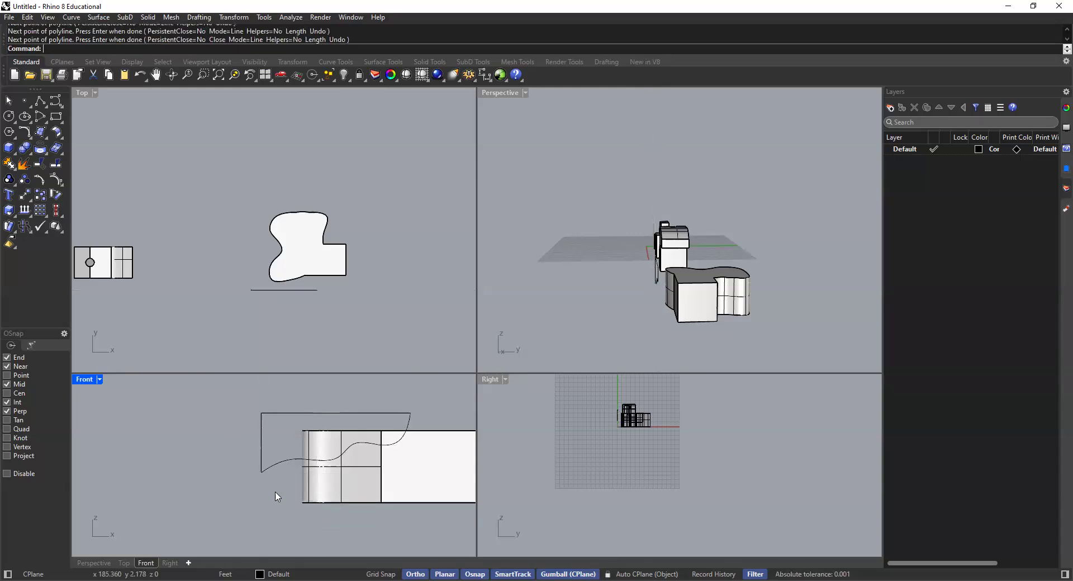
# Step: Join the wavy curve and the polyline into one closed profile
pyautogui.click(407, 425)
pyautogui.keyDown('shift'); pyautogui.click(385, 414); pyautogui.keyUp('shift')
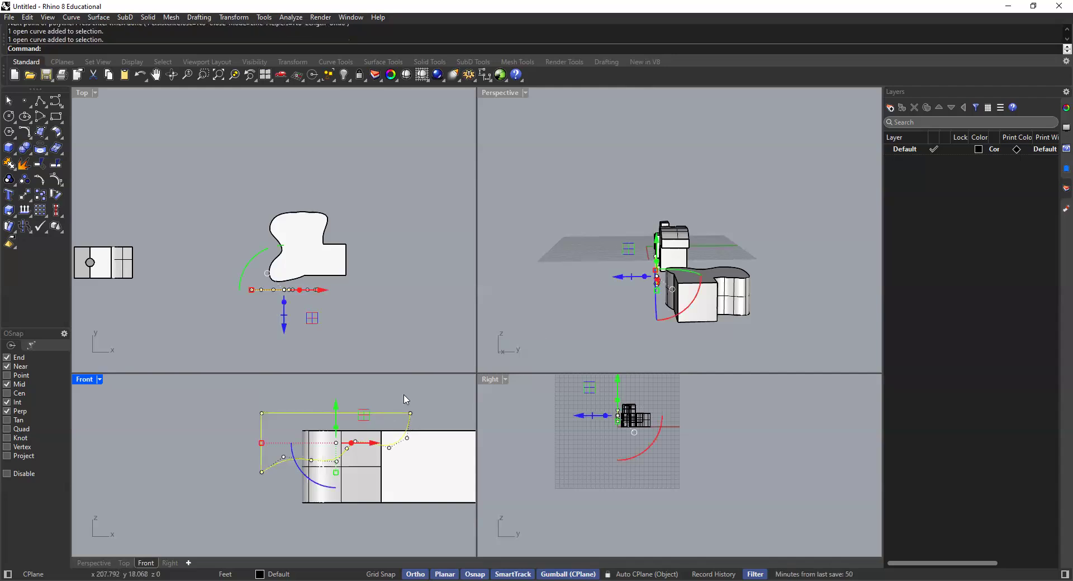
pyautogui.click(619, 305)
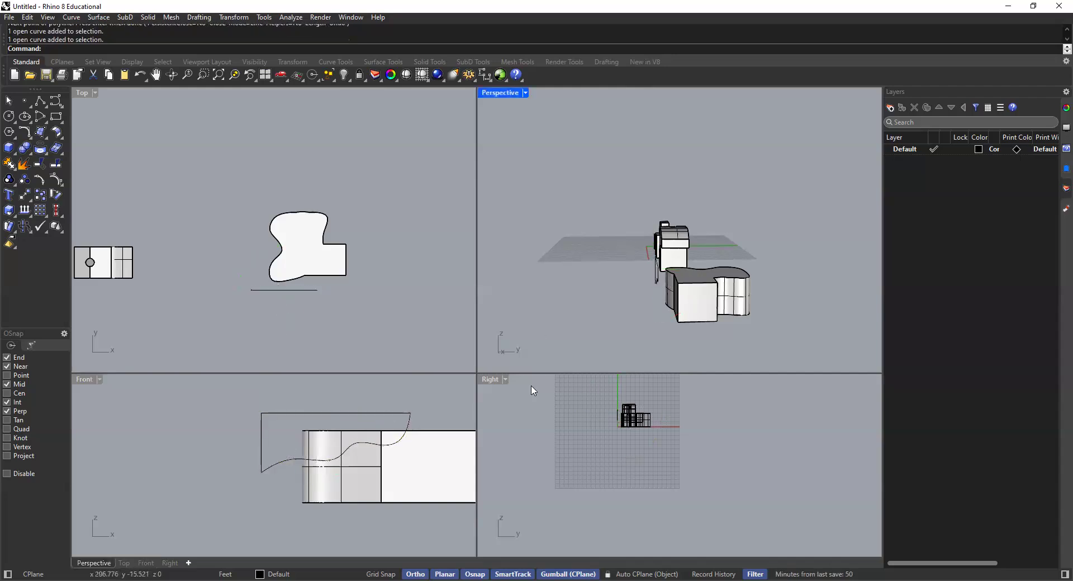
pyautogui.click(394, 418)
pyautogui.click(541, 313)
pyautogui.scroll(3, 659, 271)
pyautogui.moveTo(658, 271); pyautogui.dragTo(634, 306, button='right')
pyautogui.click(418, 423)
pyautogui.click(404, 438)
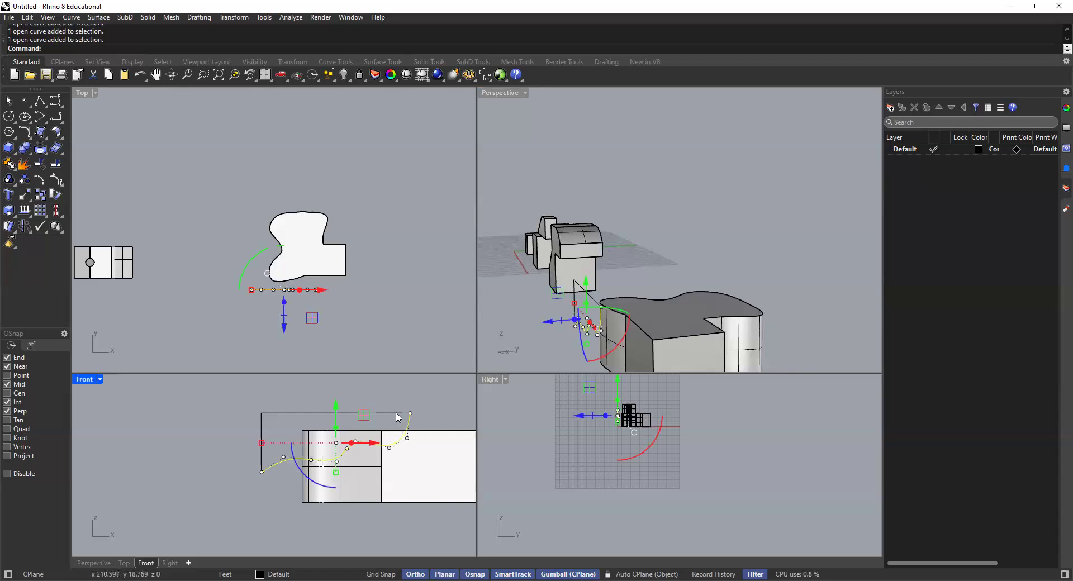
pyautogui.keyDown('shift'); pyautogui.click(396, 414); pyautogui.keyUp('shift')
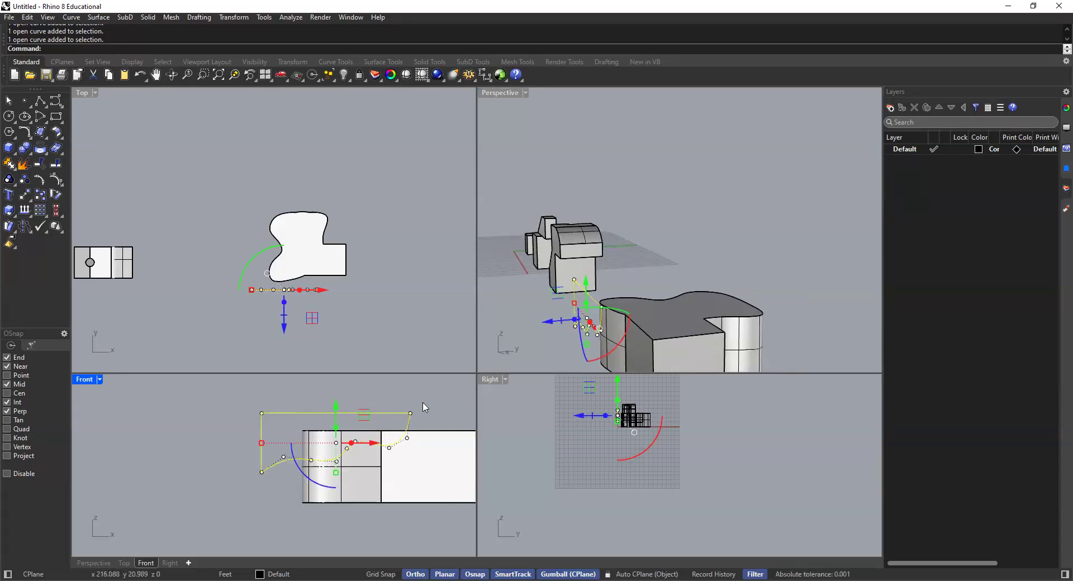
pyautogui.write('Join')
pyautogui.press('Return')
pyautogui.press('Escape')
# Step: Extrude the closed wavy profile as a solid about 45' deep, passing completely through the merged solid
pyautogui.click(382, 418)
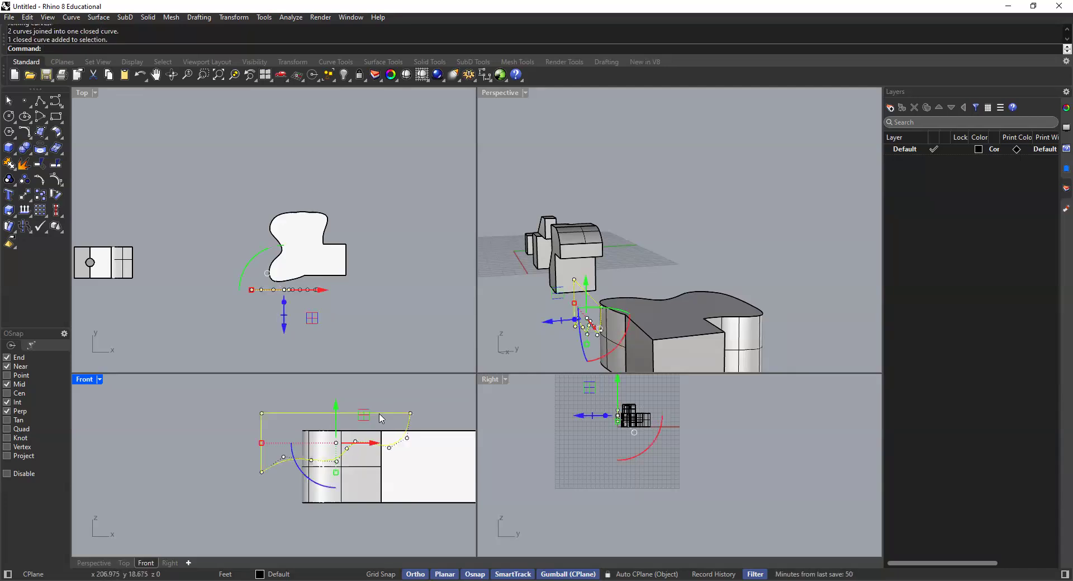
pyautogui.press('Escape')
pyautogui.click(365, 415)
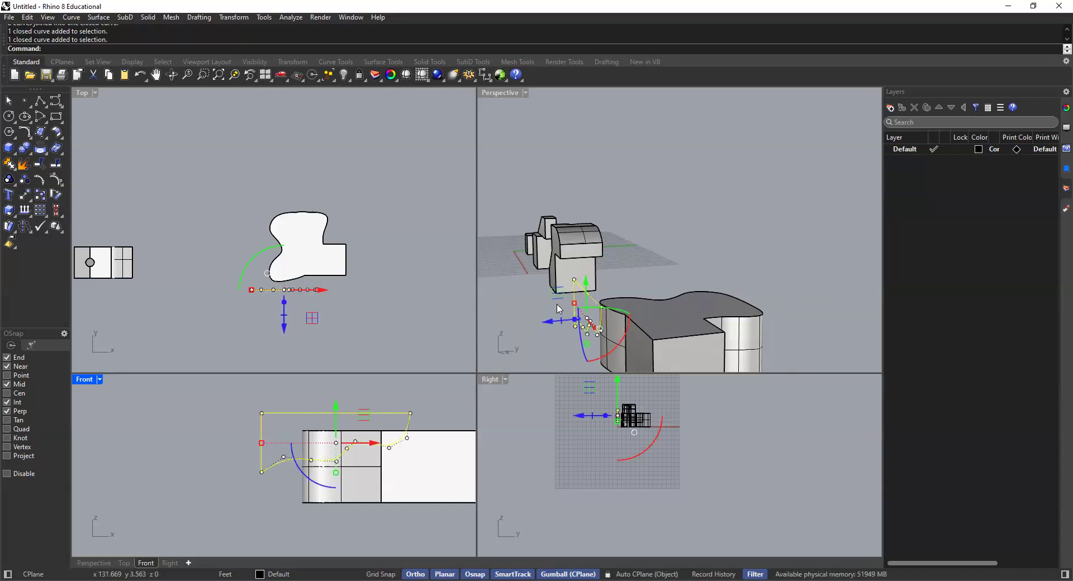
pyautogui.scroll(1, 558, 308)
pyautogui.click(573, 304)
pyautogui.write('Ext')
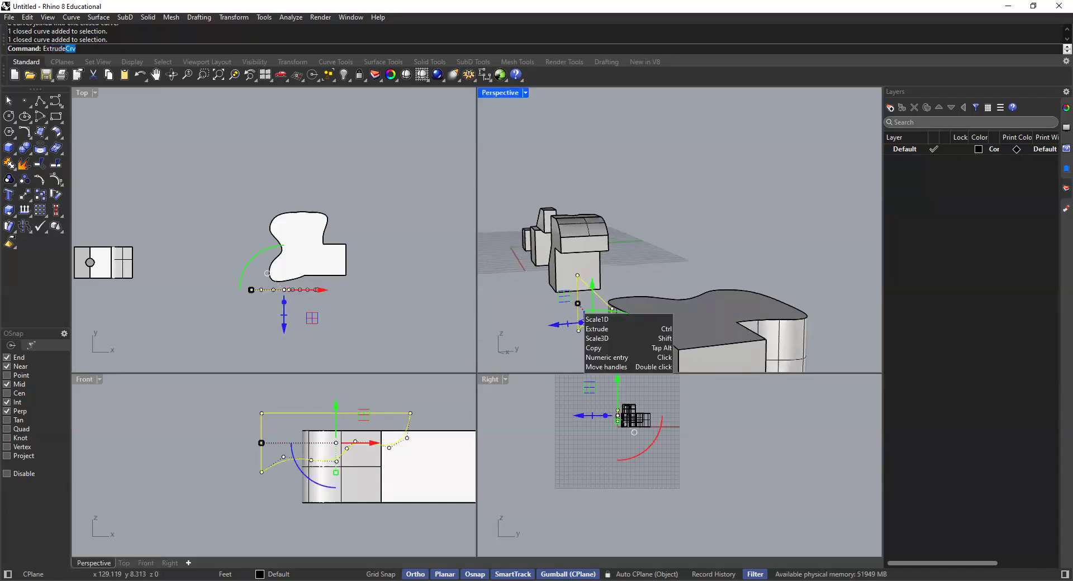
pyautogui.write('rude')
pyautogui.press('Return')
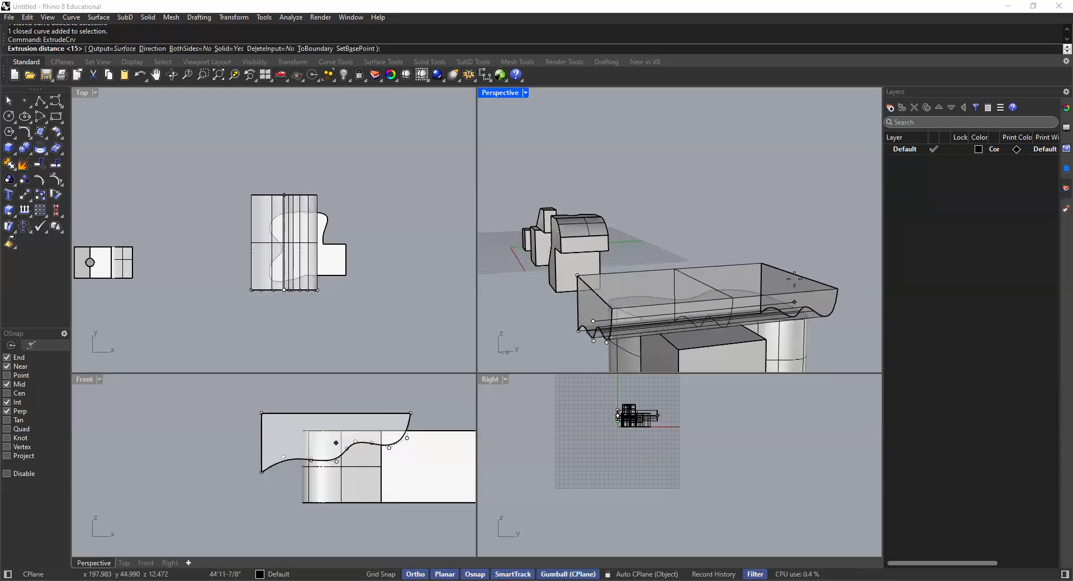
pyautogui.click(746, 241)
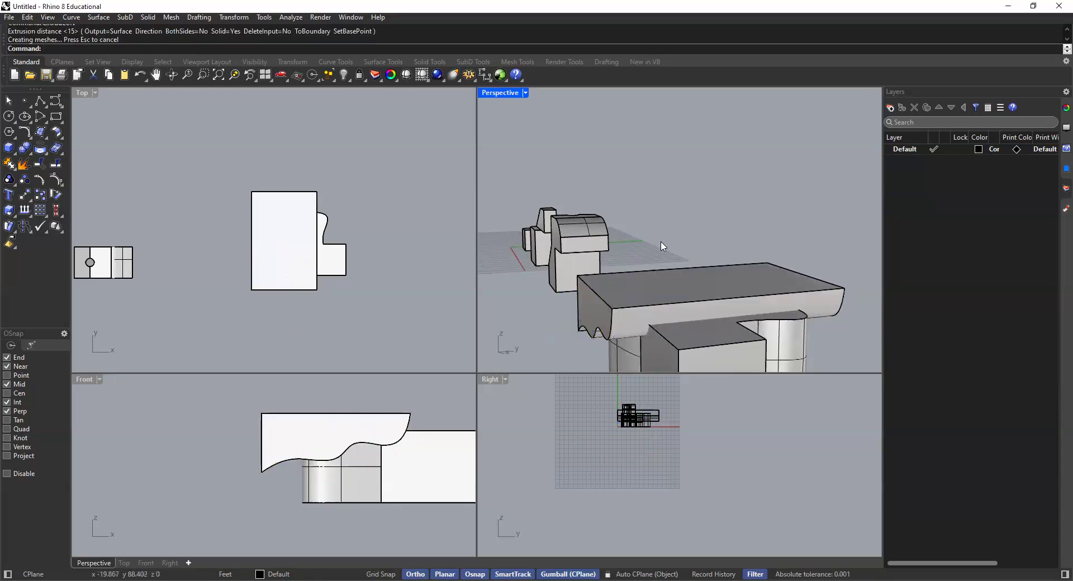
# Step: Examine from several sides how the wavy extrusion overlaps the merged solid in the Perspective view
pyautogui.scroll(-2, 625, 279)
pyautogui.click(681, 298)
pyautogui.click(643, 260)
pyautogui.click(683, 294)
pyautogui.click(617, 277)
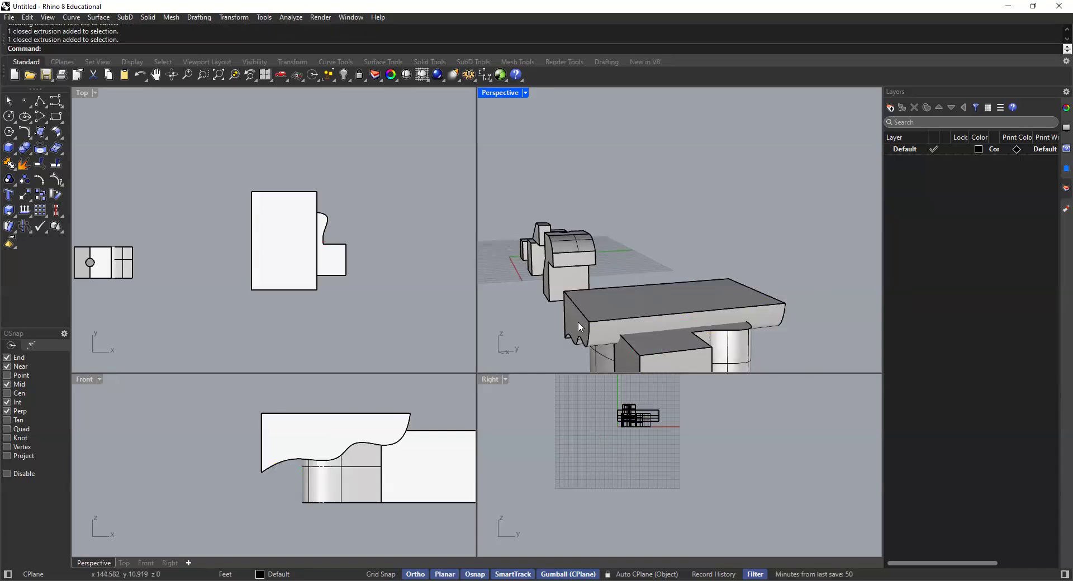
pyautogui.moveTo(582, 320); pyautogui.dragTo(622, 306, button='right')
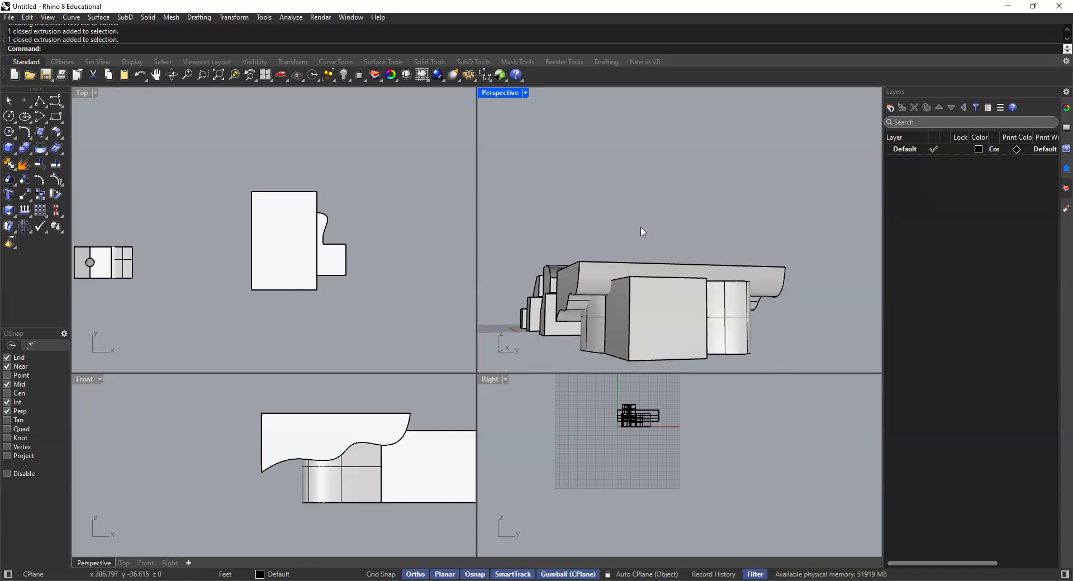
pyautogui.moveTo(634, 273); pyautogui.dragTo(743, 260, button='right')
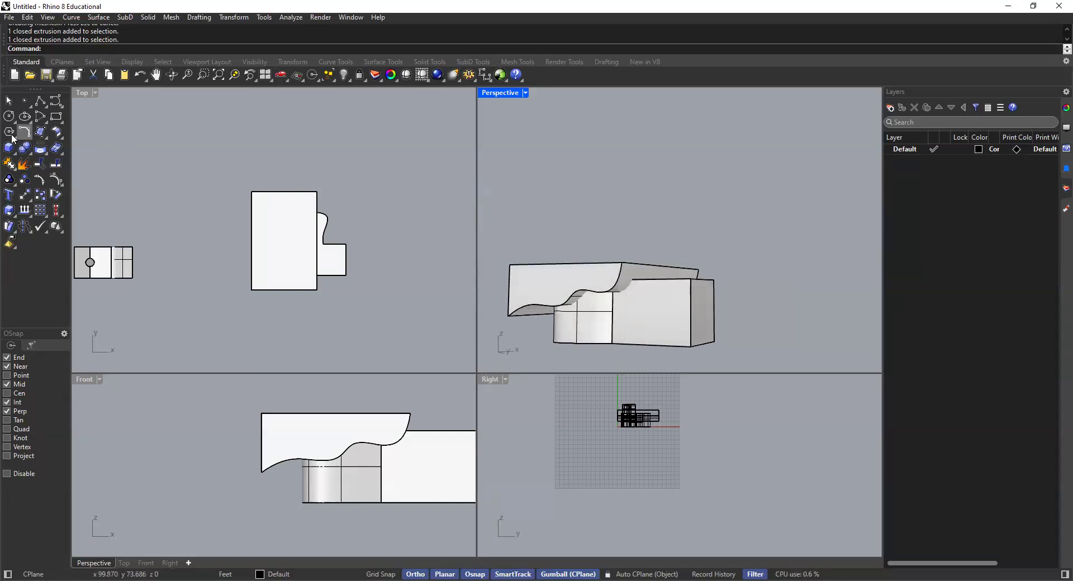
# Step: Subtract the wavy extrusion from the merged solid with Boolean Difference
pyautogui.click(28, 153)
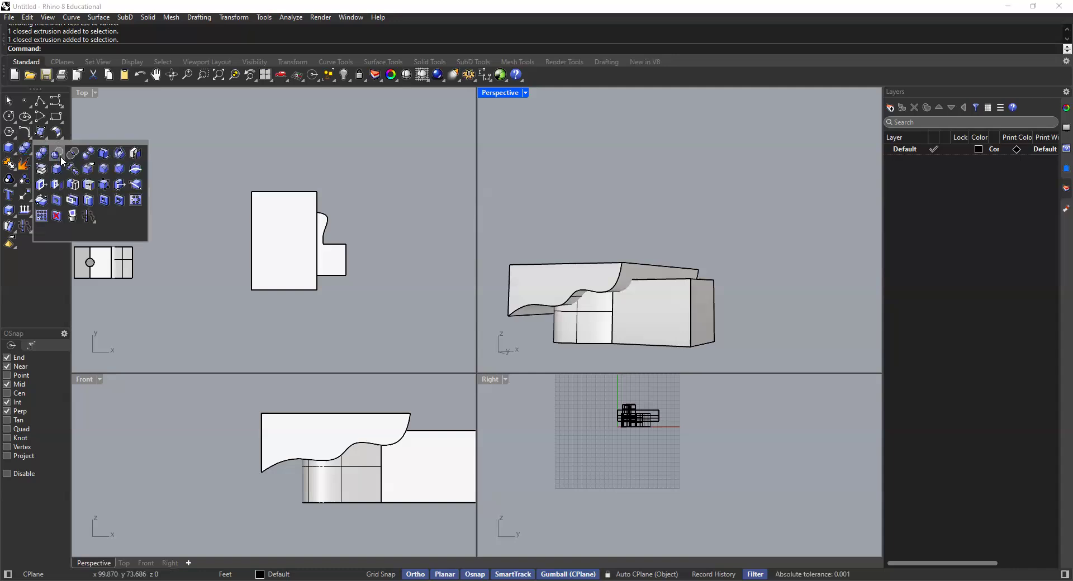
pyautogui.click(57, 153)
pyautogui.click(676, 315)
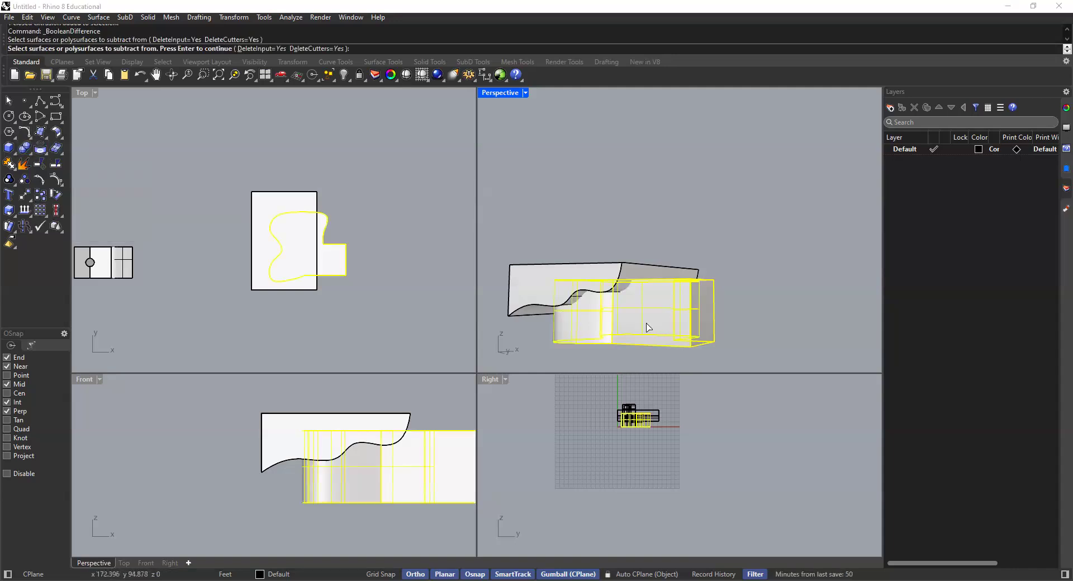
pyautogui.press('Return')
pyautogui.click(535, 277)
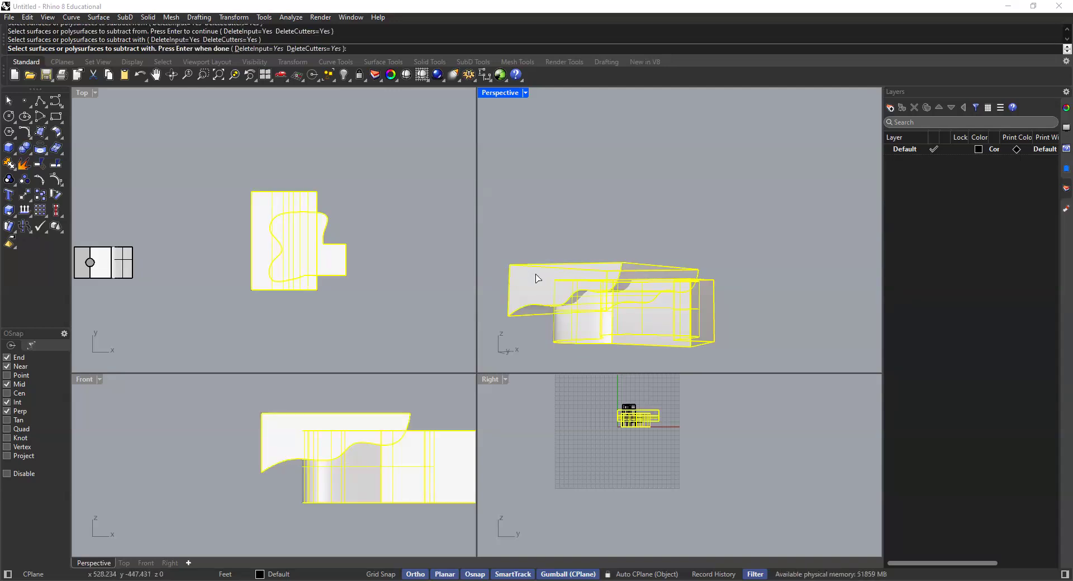
pyautogui.press('Return')
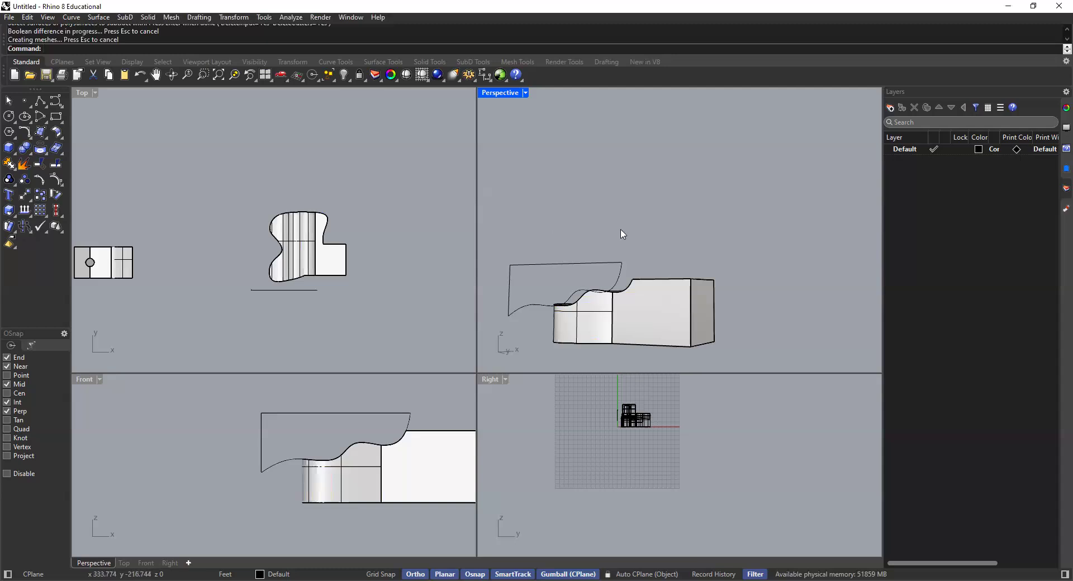
# Step: Delete the leftover closed profile curve beside the cut solid
pyautogui.moveTo(630, 301); pyautogui.dragTo(656, 282, button='right')
pyautogui.click(656, 283)
pyautogui.press('Delete')
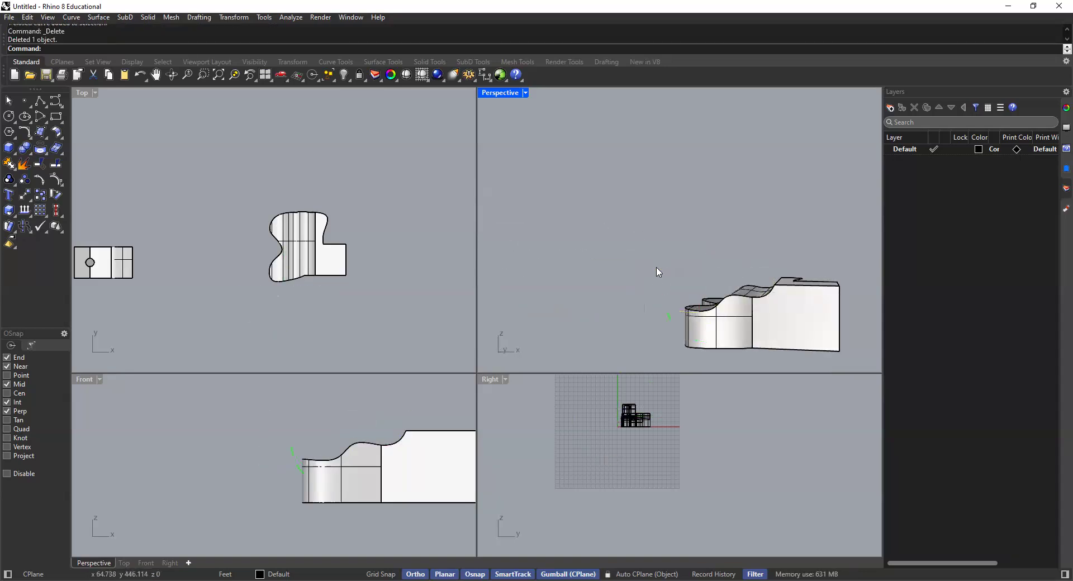
# Step: Frame the cut solid in the Perspective and Front views and turn off object snaps, SmartTrack and Ortho
pyautogui.moveTo(771, 326); pyautogui.dragTo(623, 307, button='right')
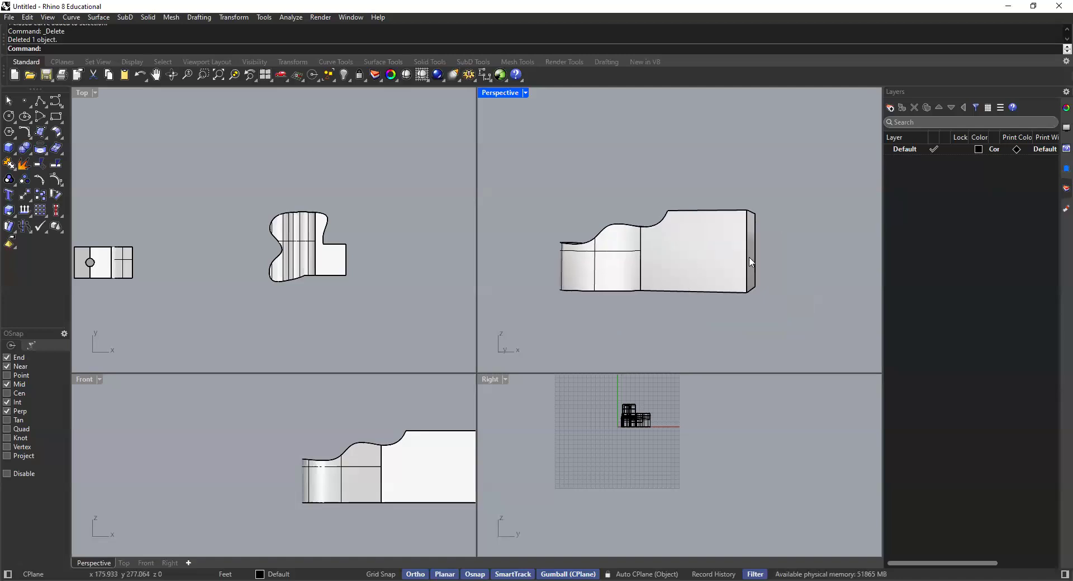
pyautogui.scroll(-10, 299, 446)
pyautogui.scroll(10, 346, 461)
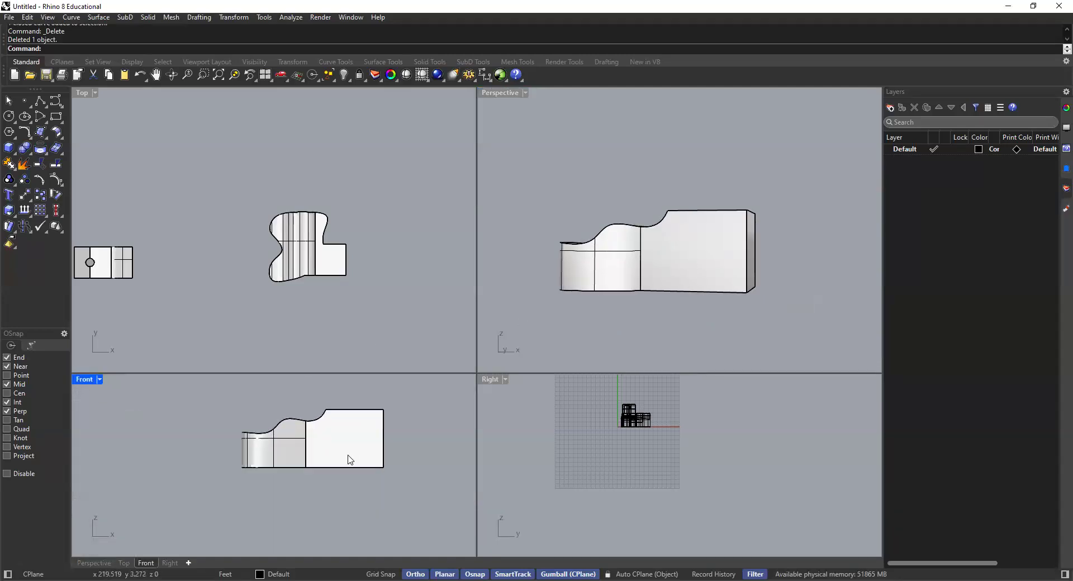
pyautogui.moveTo(365, 452); pyautogui.dragTo(387, 468, button='right')
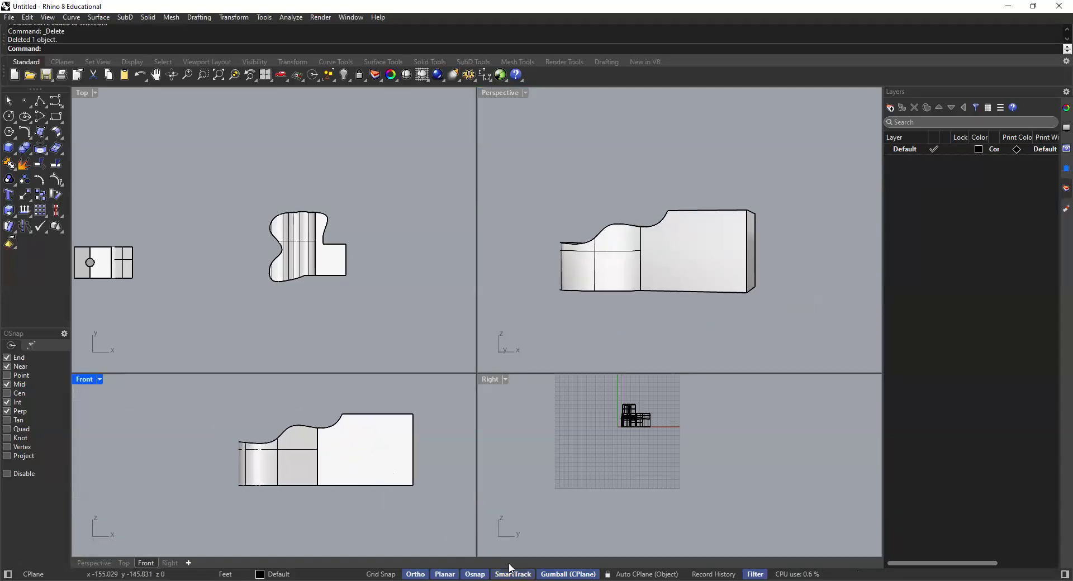
pyautogui.click(469, 566)
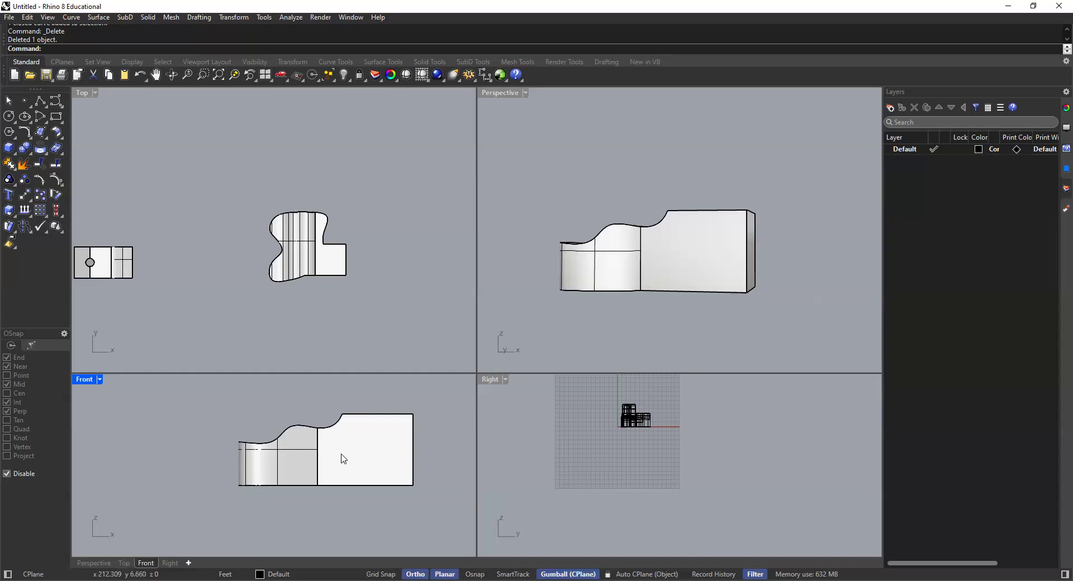
pyautogui.click(421, 569)
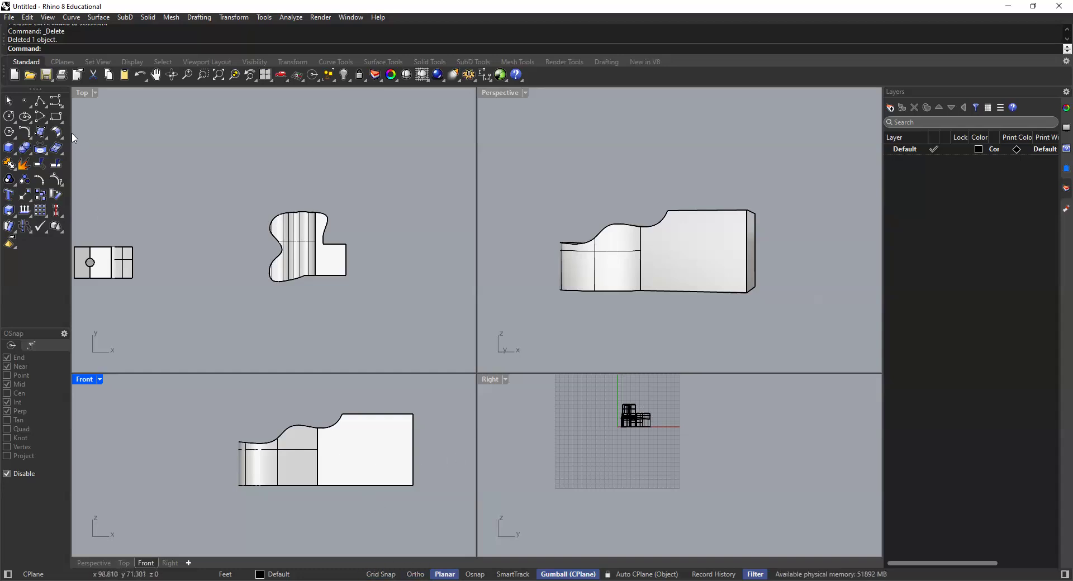
# Step: Draw a wavy interpolated curve about 21 ft wide in the Front view, rising from below the solid's base and ending past its straight end
pyautogui.click(60, 105)
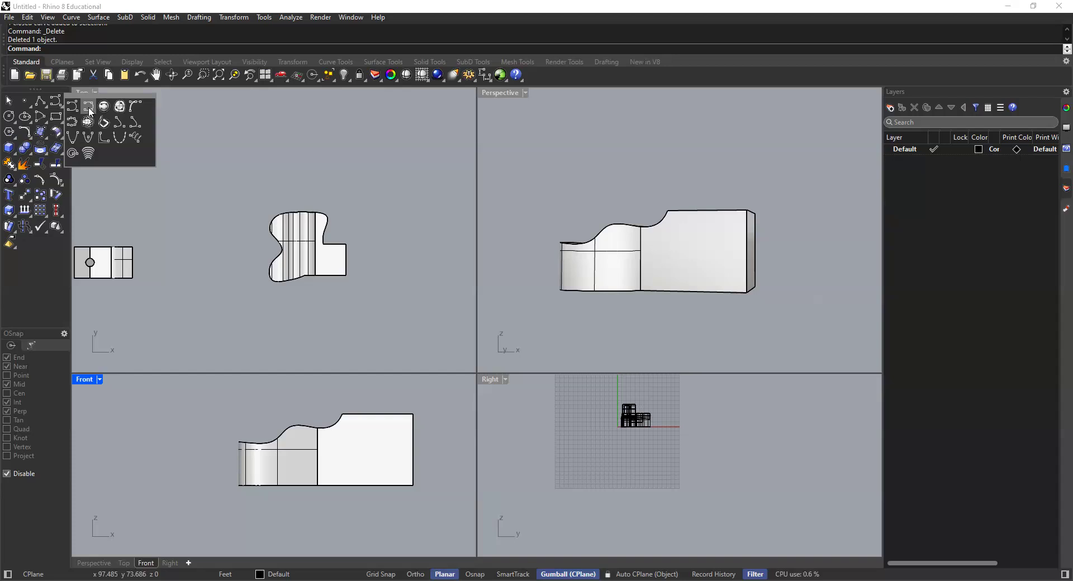
pyautogui.click(89, 112)
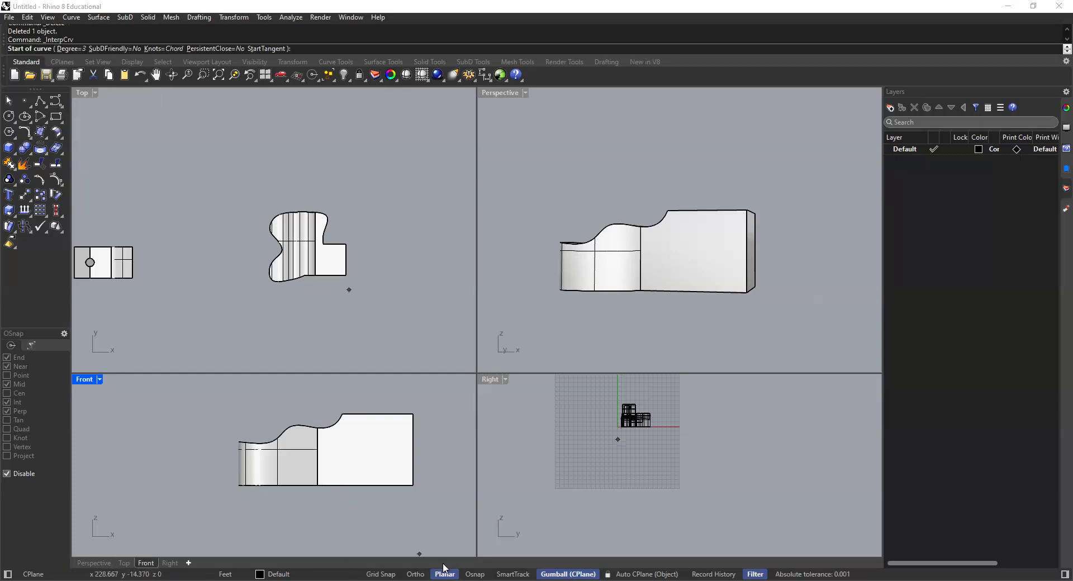
pyautogui.click(328, 495)
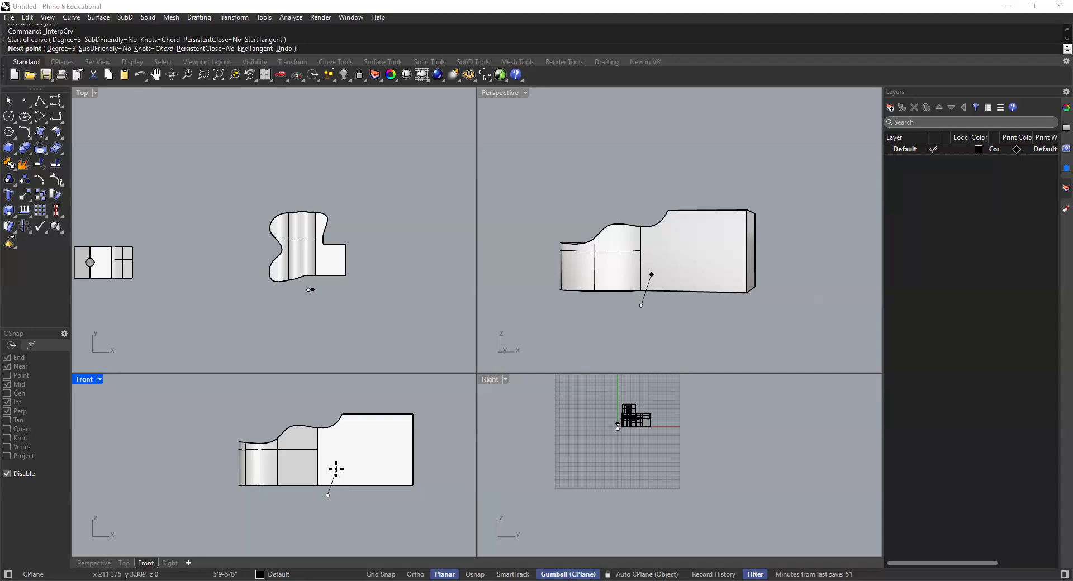
pyautogui.click(337, 469)
pyautogui.click(354, 456)
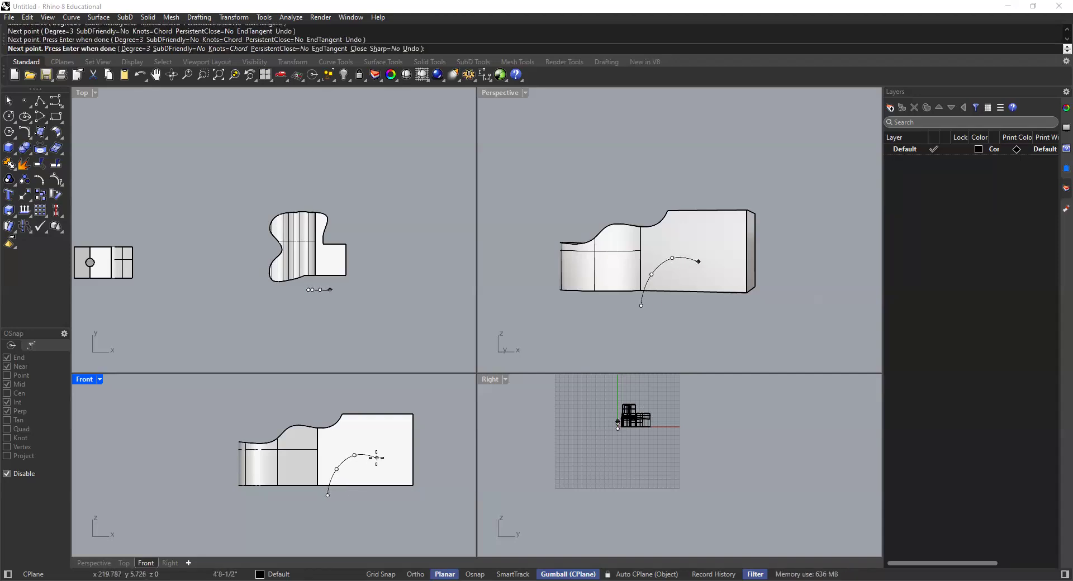
pyautogui.click(377, 458)
pyautogui.click(390, 452)
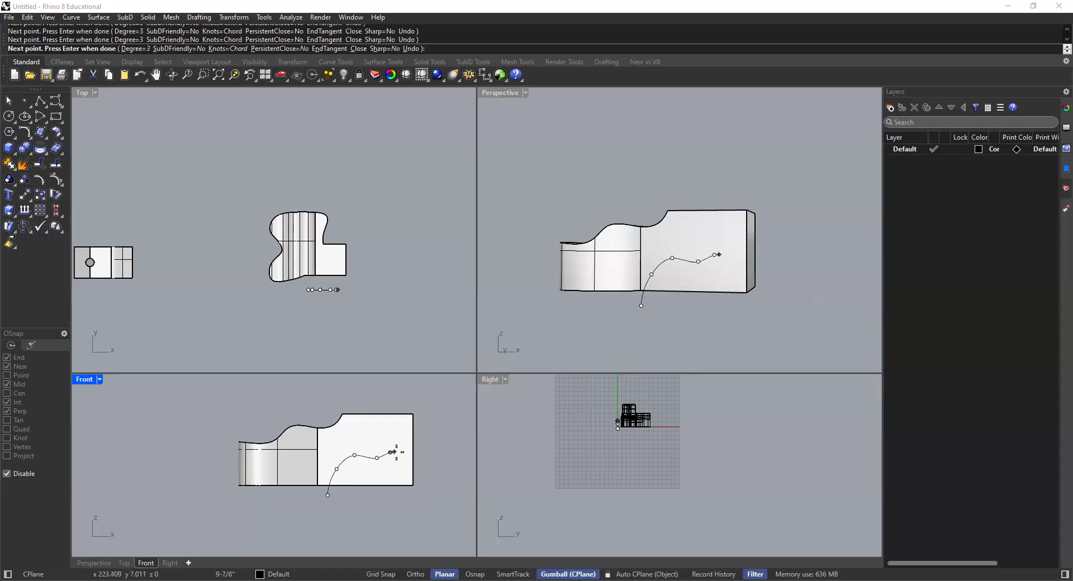
pyautogui.click(427, 449)
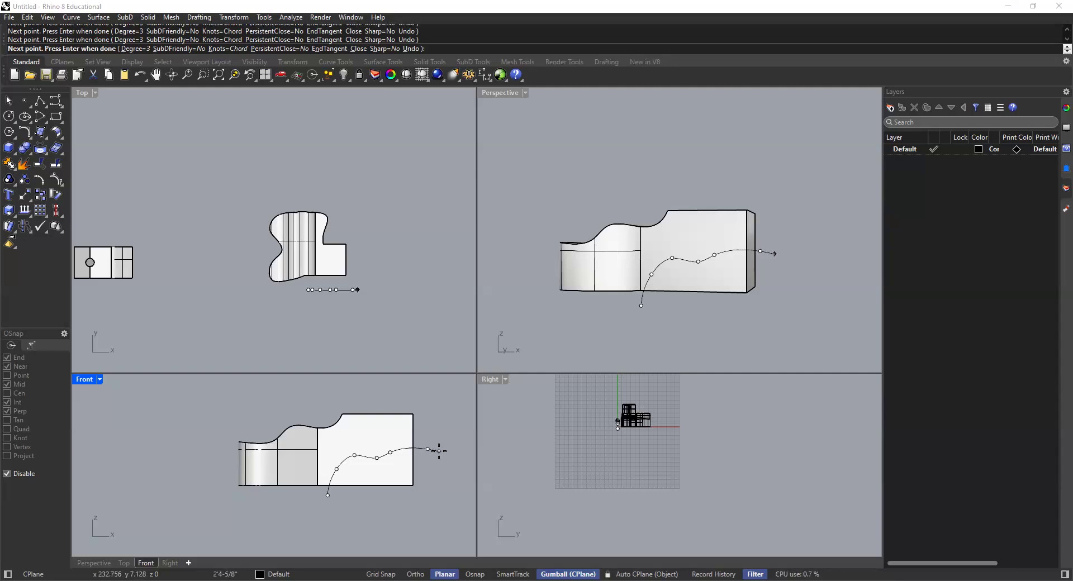
pyautogui.press('Return')
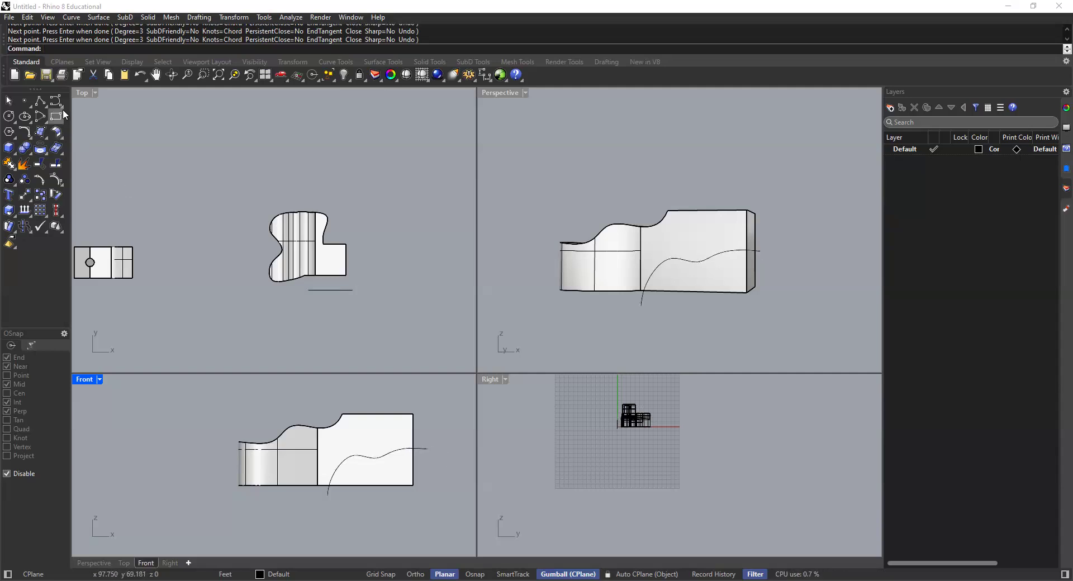
# Step: With object snaps on, close the wavy curve's underside with a right-angled polyline about 21 ft wide and 9 ft 8 in tall
pyautogui.click(40, 101)
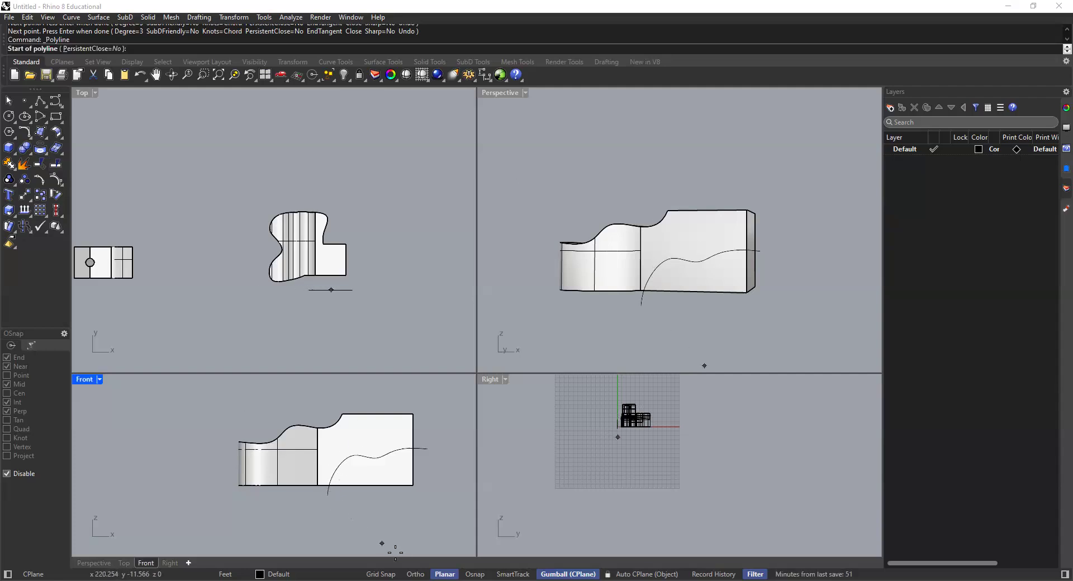
pyautogui.click(474, 568)
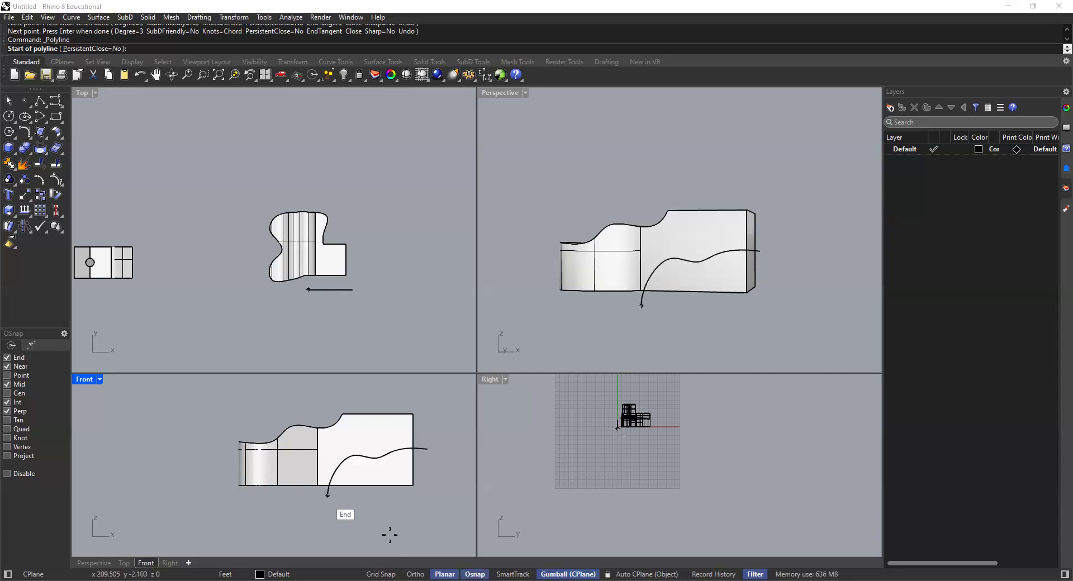
pyautogui.click(327, 495)
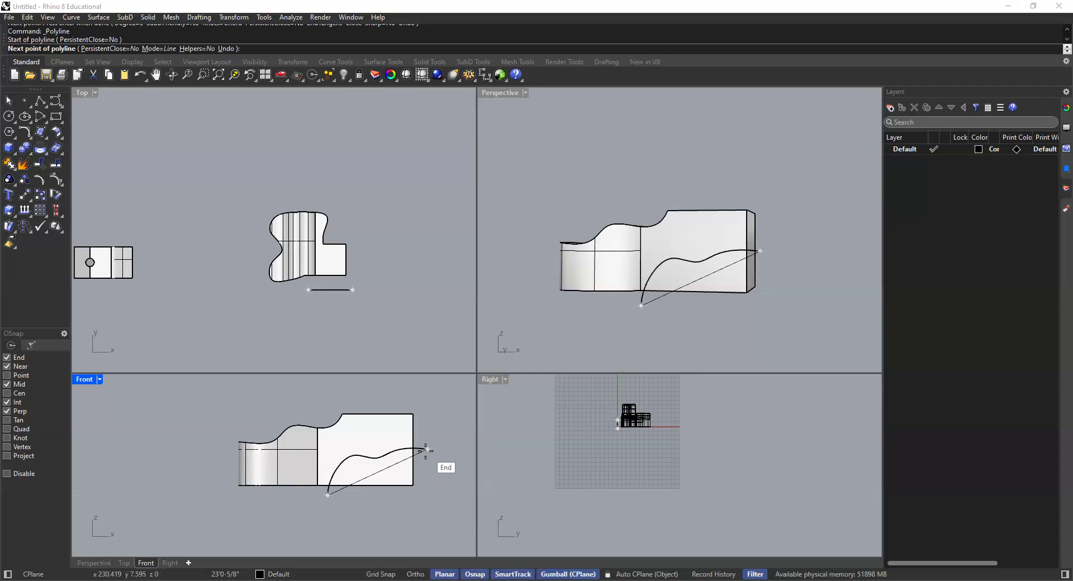
pyautogui.click(428, 495)
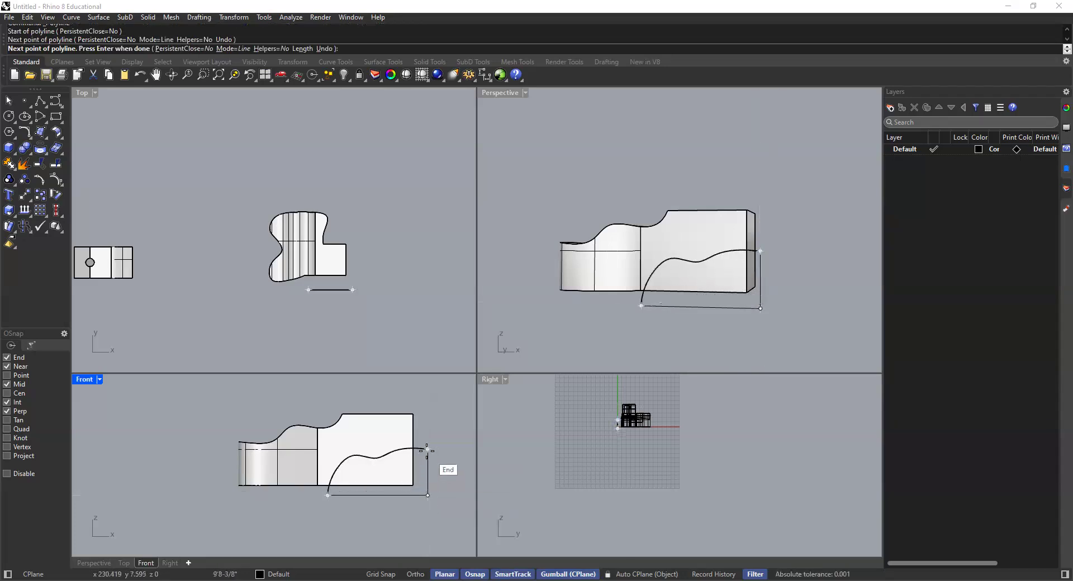
pyautogui.click(428, 448)
pyautogui.press('Return')
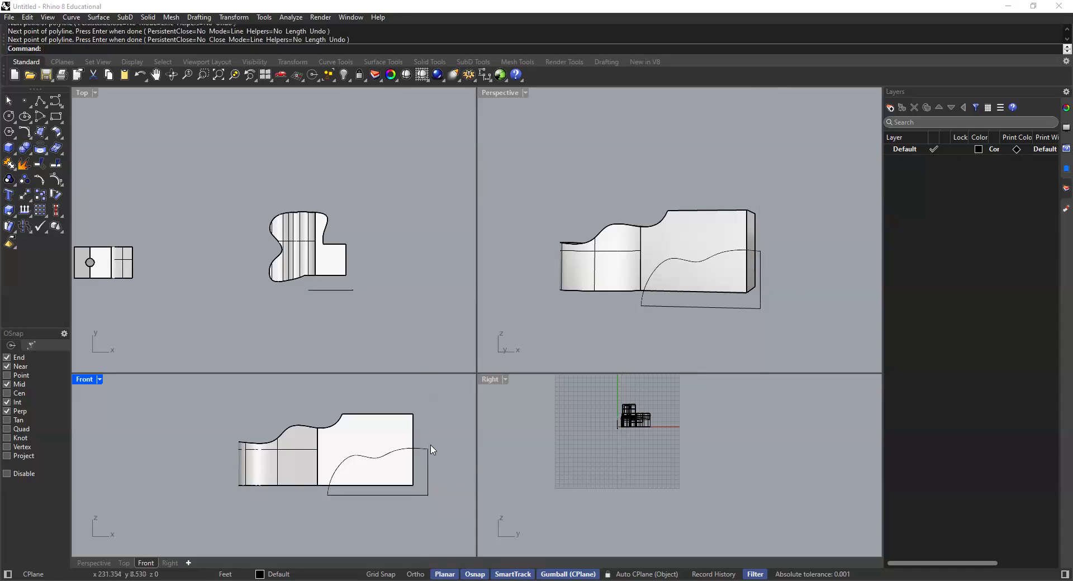
# Step: Join the wavy curve and the right-angled polyline into one closed profile
pyautogui.click(423, 449)
pyautogui.keyDown('shift'); pyautogui.click(428, 474); pyautogui.keyUp('shift')
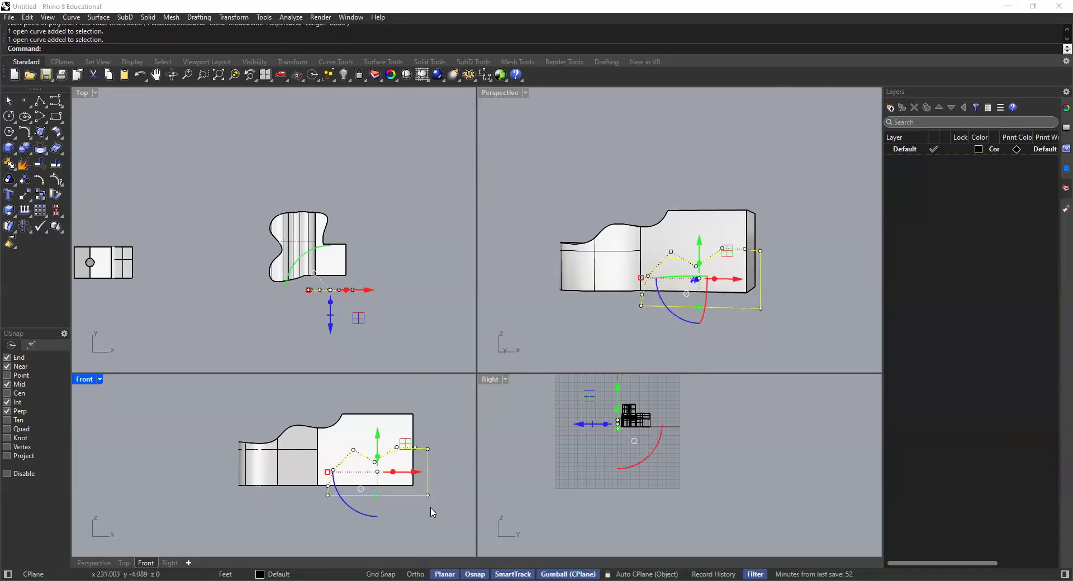
pyautogui.hotkey('ctrl', 'j')
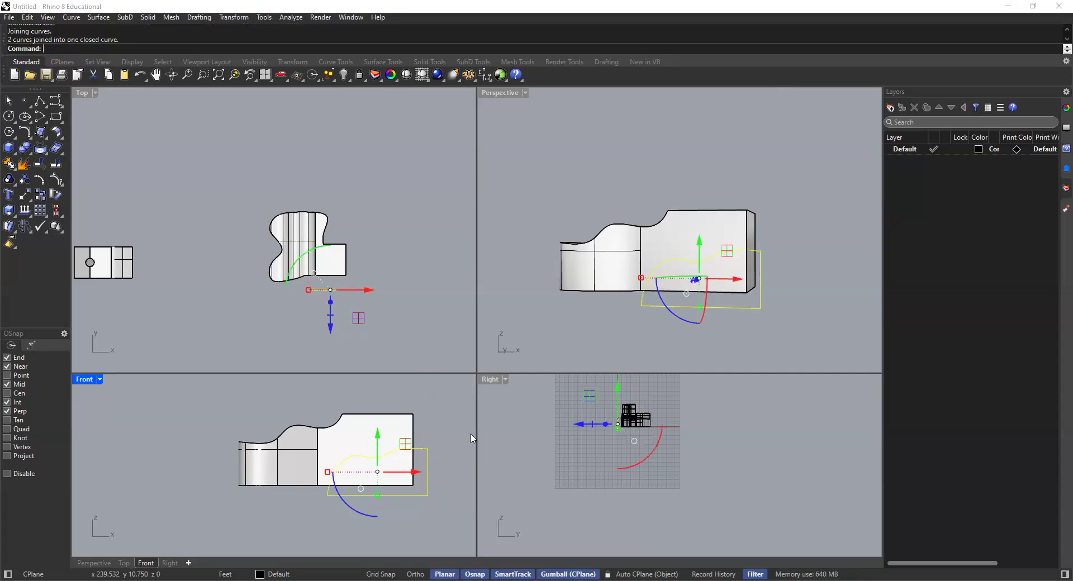
# Step: Extrude the closed wavy profile about 49 ft as a solid, passing completely through the lower part of the merged solid
pyautogui.click(519, 303)
pyautogui.moveTo(518, 303); pyautogui.dragTo(652, 334, button='right')
pyautogui.click(694, 316)
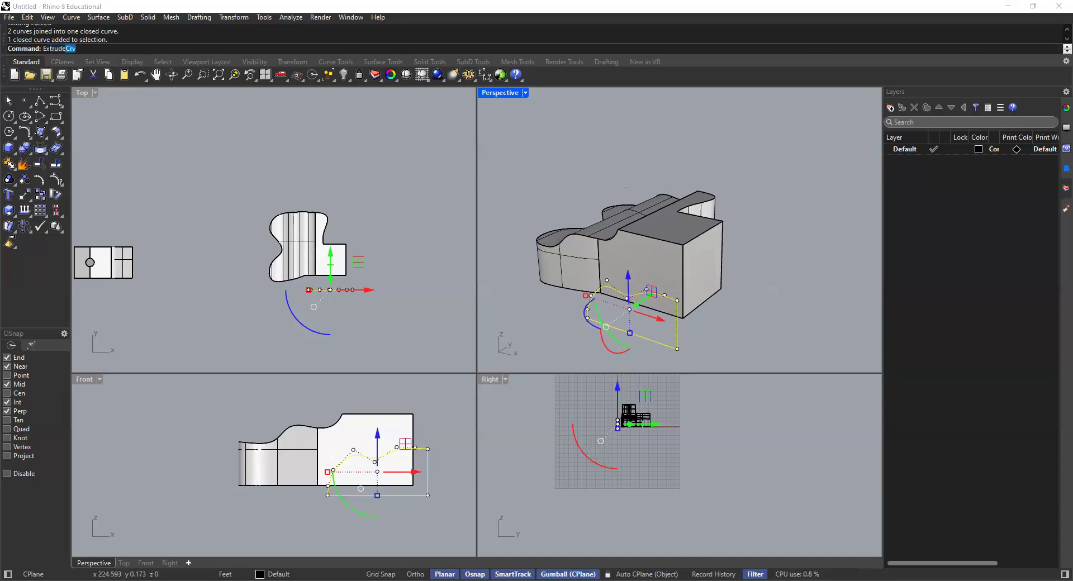
pyautogui.press('Return')
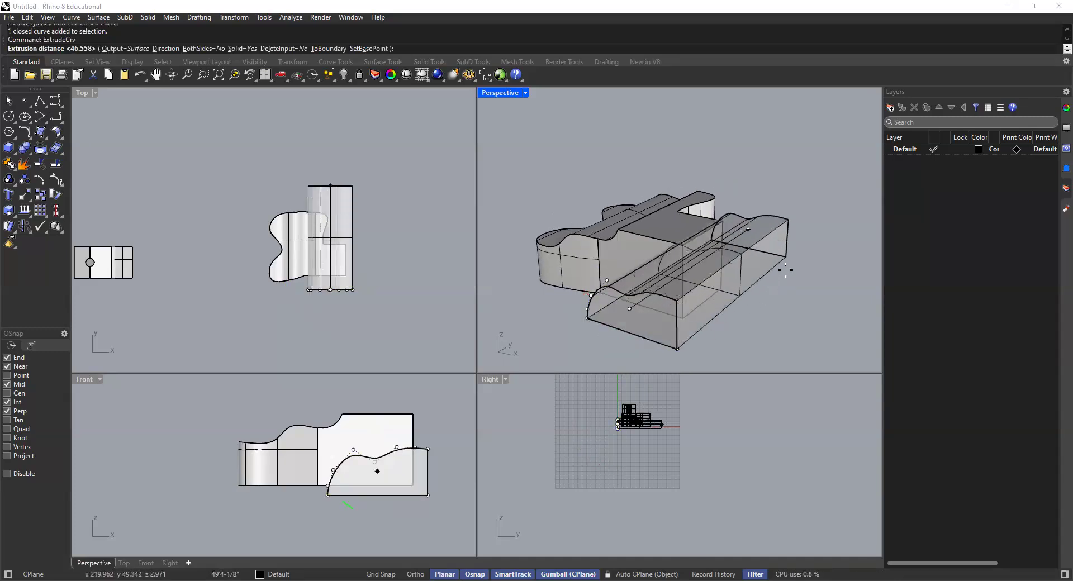
pyautogui.click(767, 325)
pyautogui.scroll(3, 701, 267)
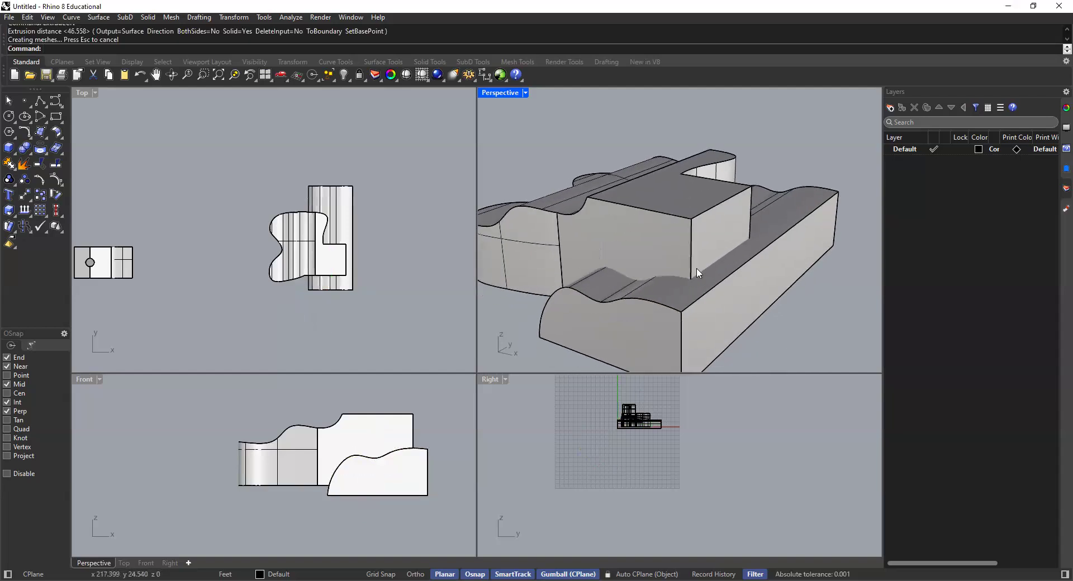
# Step: Subtract the lower wavy extrusion from the merged solid with Boolean Difference
pyautogui.click(712, 301)
pyautogui.press('Escape')
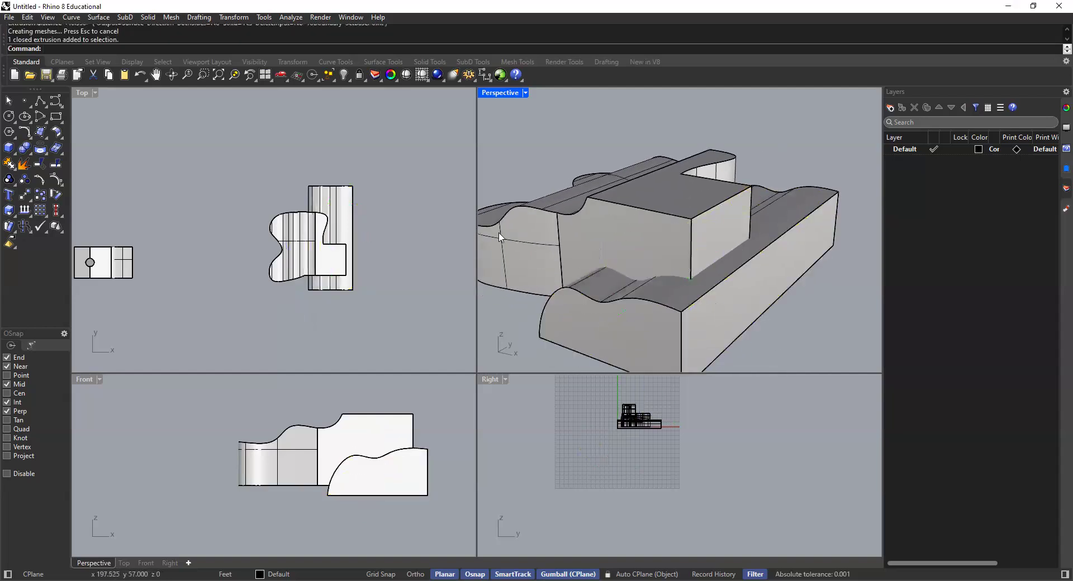
pyautogui.click(29, 152)
pyautogui.click(58, 154)
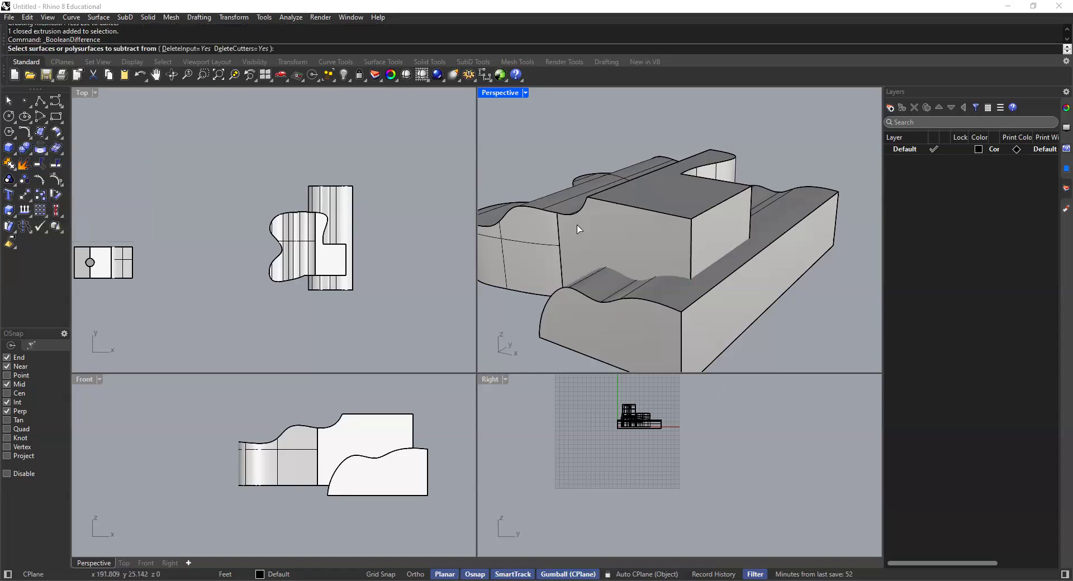
pyautogui.click(633, 275)
pyautogui.press('Return')
pyautogui.click(790, 260)
pyautogui.press('Return')
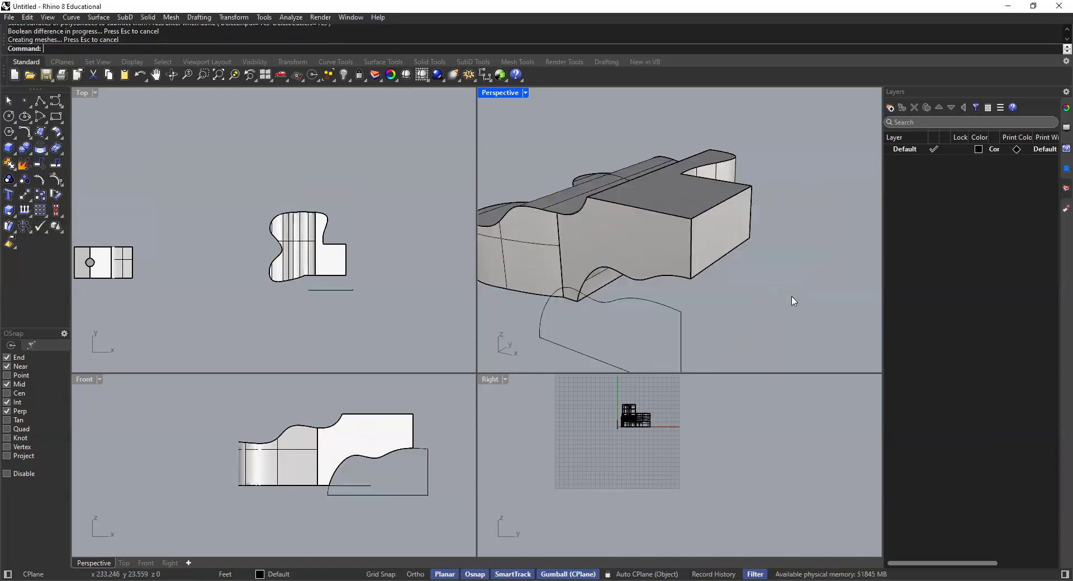
# Step: Delete the leftover wavy profile and the closed base curve under the cut solid, working in a maximized Perspective view
pyautogui.click(675, 311)
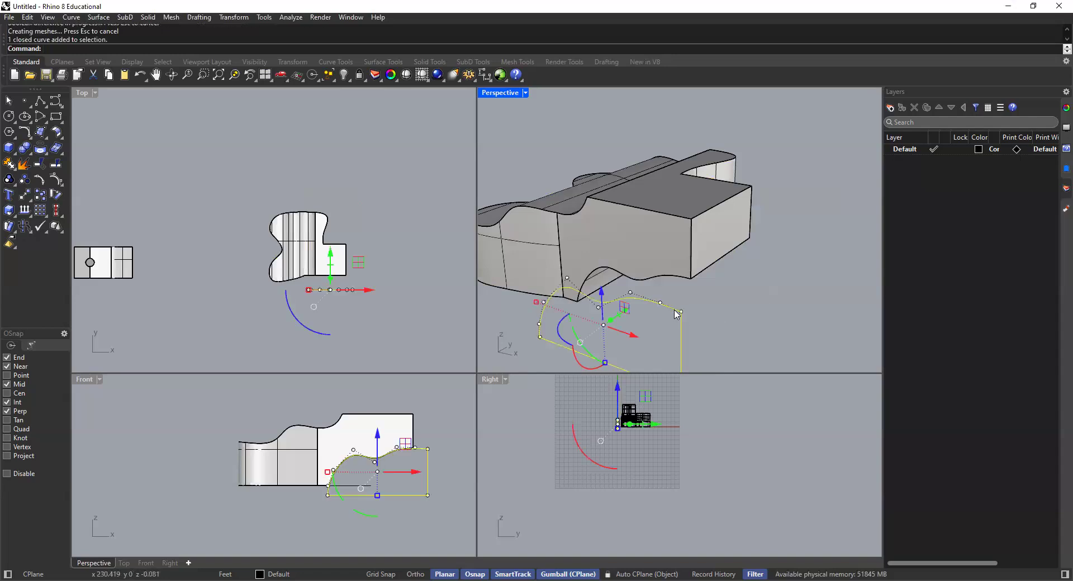
pyautogui.press('Delete')
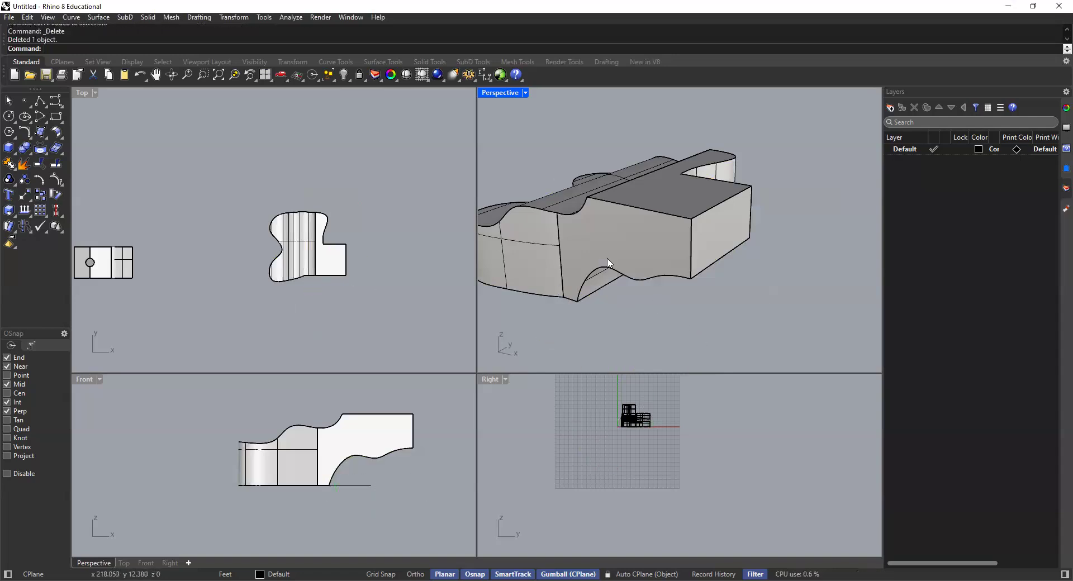
pyautogui.doubleClick(501, 93)
pyautogui.moveTo(493, 249); pyautogui.dragTo(587, 366, button='right')
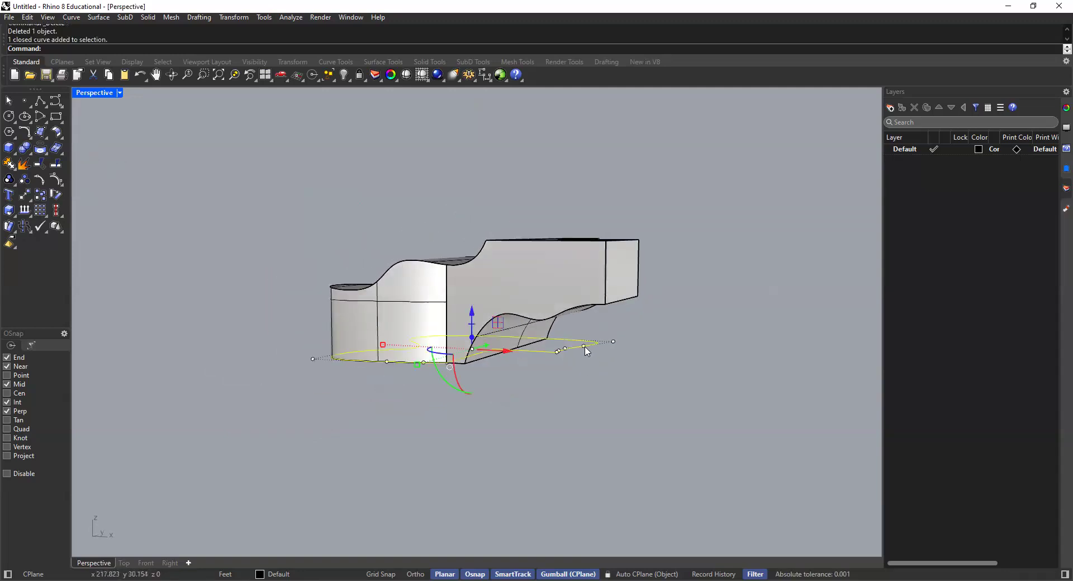
# Step: Examine the carved solid from several sides, select it to check its object type, and compare it with the earlier practice solids
pyautogui.keyDown('shift'); pyautogui.moveTo(560, 302); pyautogui.dragTo(125, 309, button='right'); pyautogui.keyUp('shift')
pyautogui.scroll(4, 606, 297)
pyautogui.moveTo(399, 309); pyautogui.dragTo(432, 334, button='right')
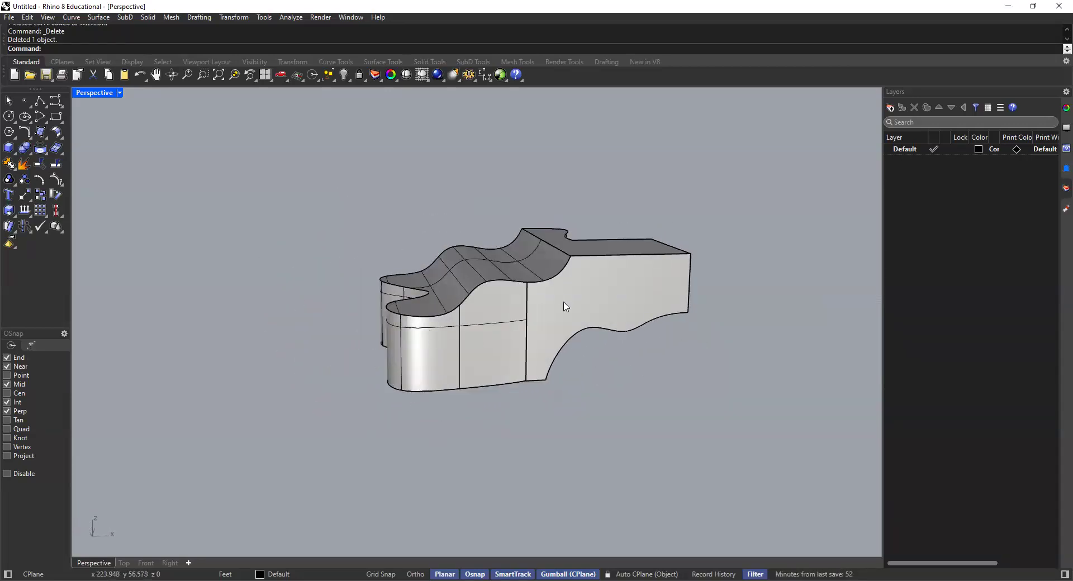
pyautogui.moveTo(531, 332); pyautogui.dragTo(462, 328, button='right')
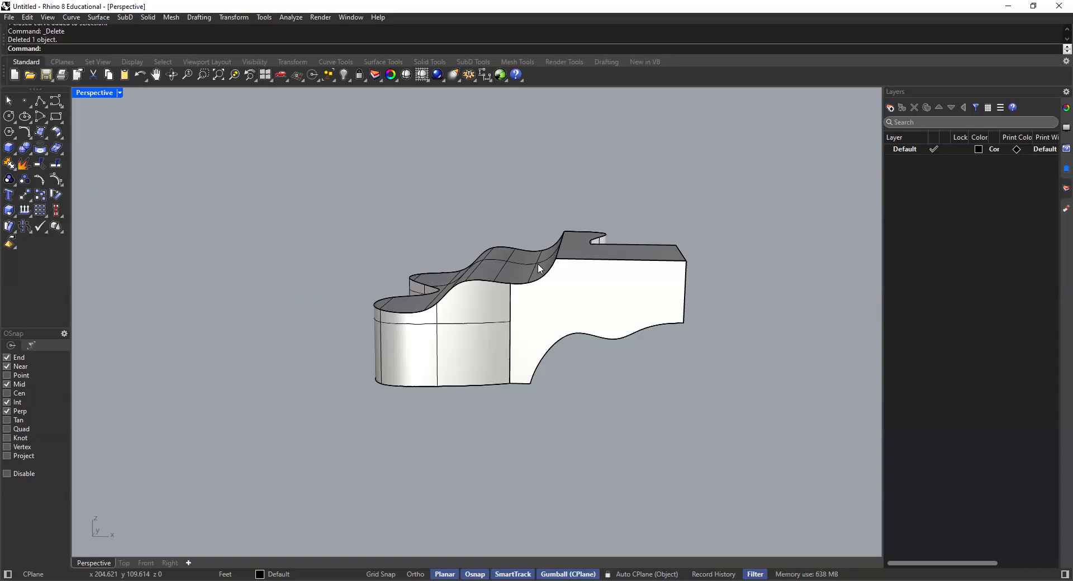
pyautogui.moveTo(560, 297); pyautogui.dragTo(532, 364, button='right')
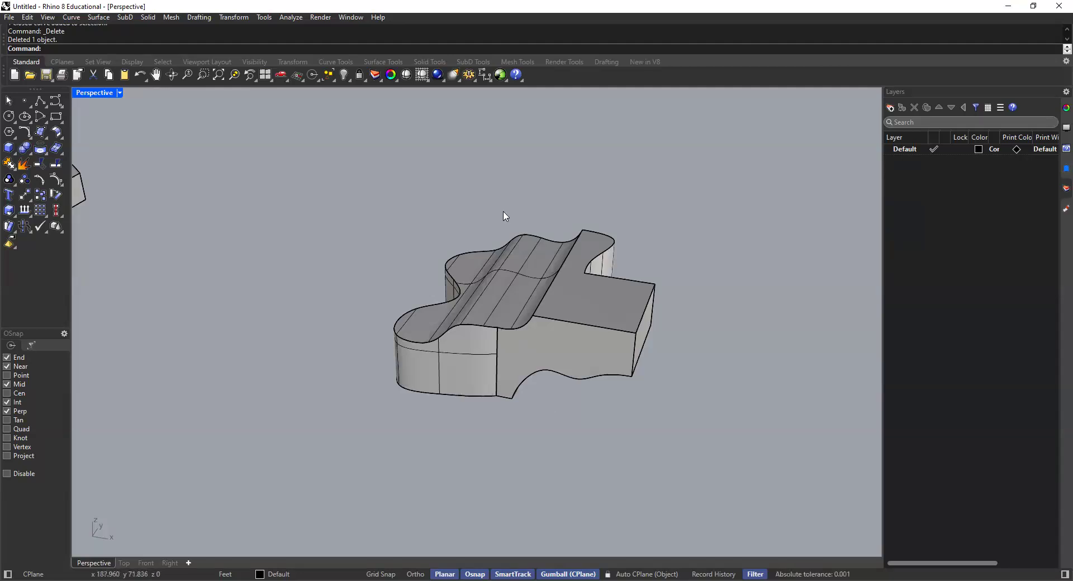
pyautogui.scroll(-5, 546, 273)
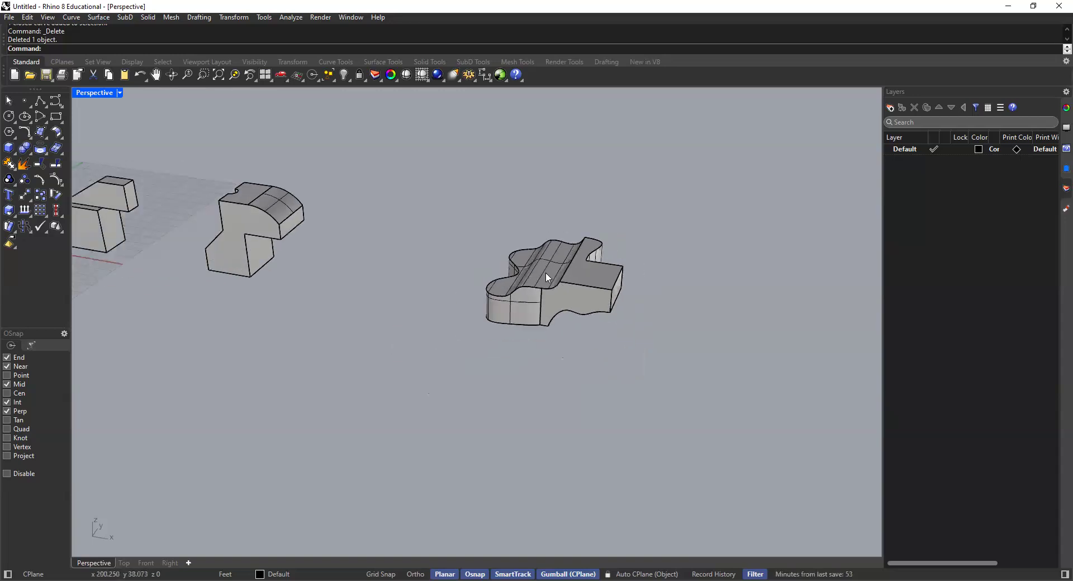
pyautogui.keyDown('shift'); pyautogui.moveTo(545, 272); pyautogui.dragTo(545, 290, button='right'); pyautogui.keyUp('shift')
pyautogui.moveTo(678, 226); pyautogui.dragTo(467, 402)
pyautogui.click(504, 403)
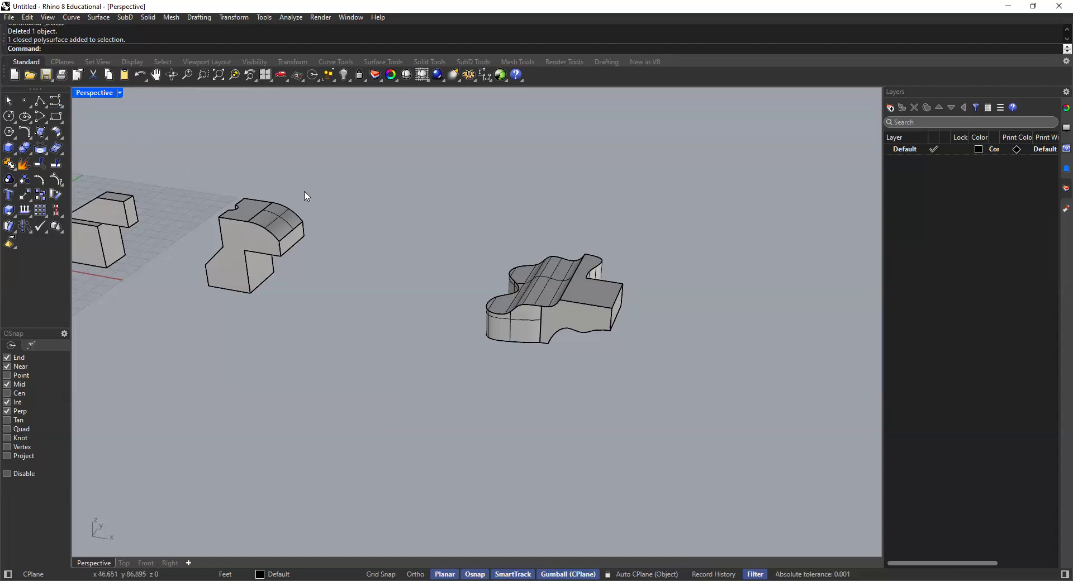
pyautogui.scroll(-4, 364, 217)
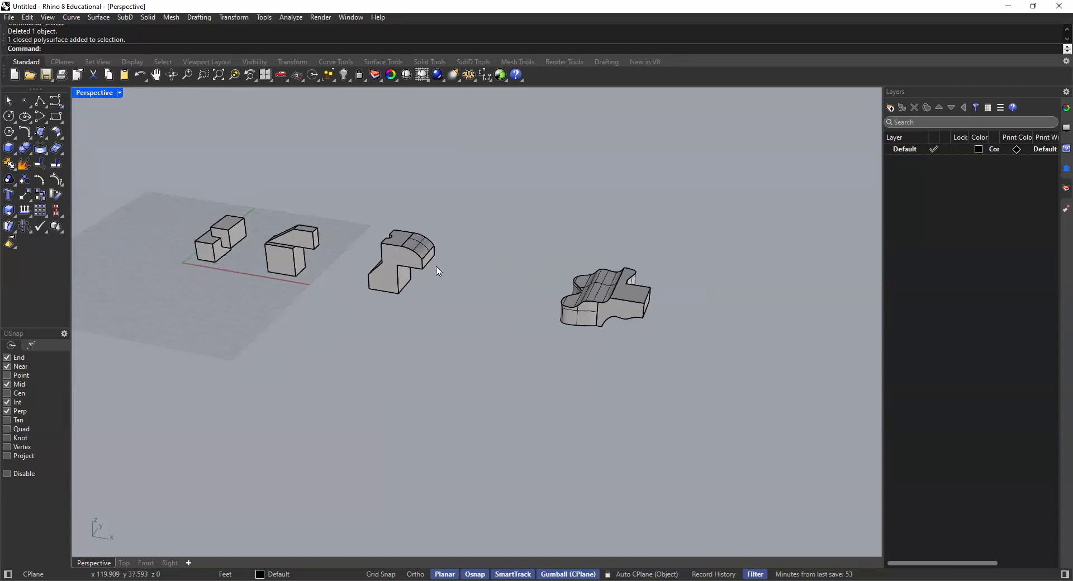
pyautogui.scroll(2, 503, 300)
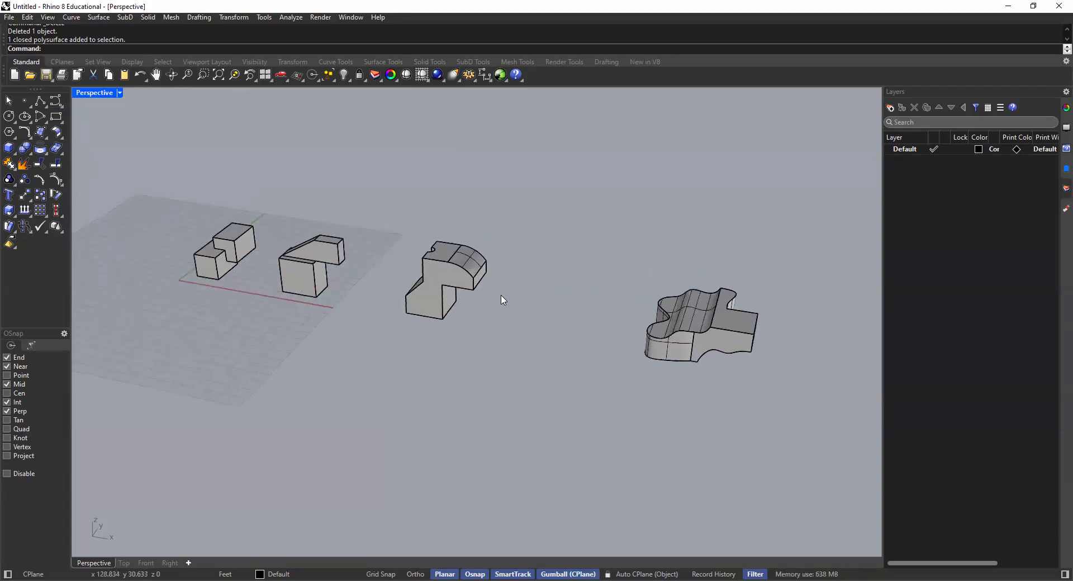